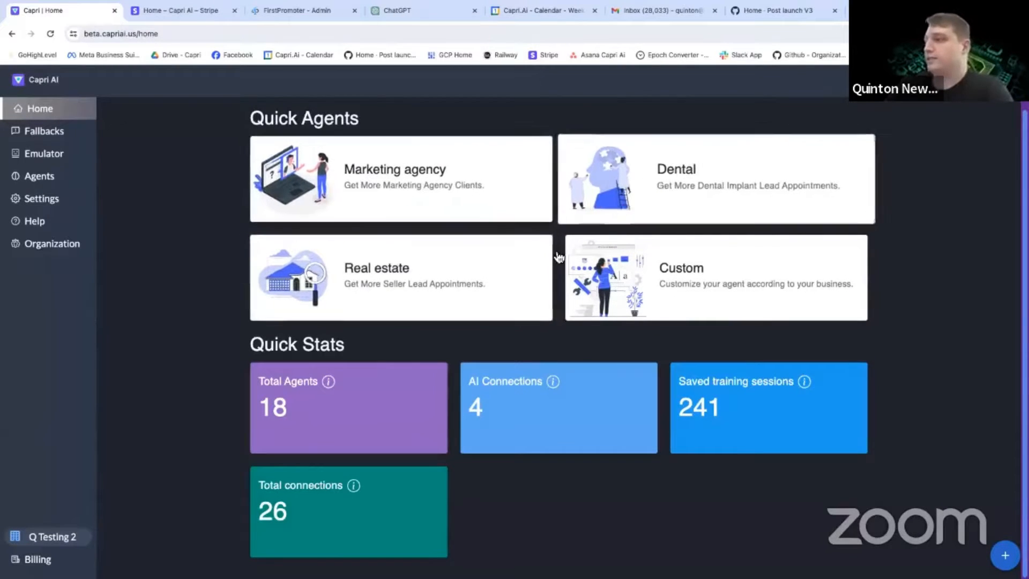
# Start a quick agent with the Custom niche and enter North Georgia Roofing as the business name.
pyautogui.click(610, 312)
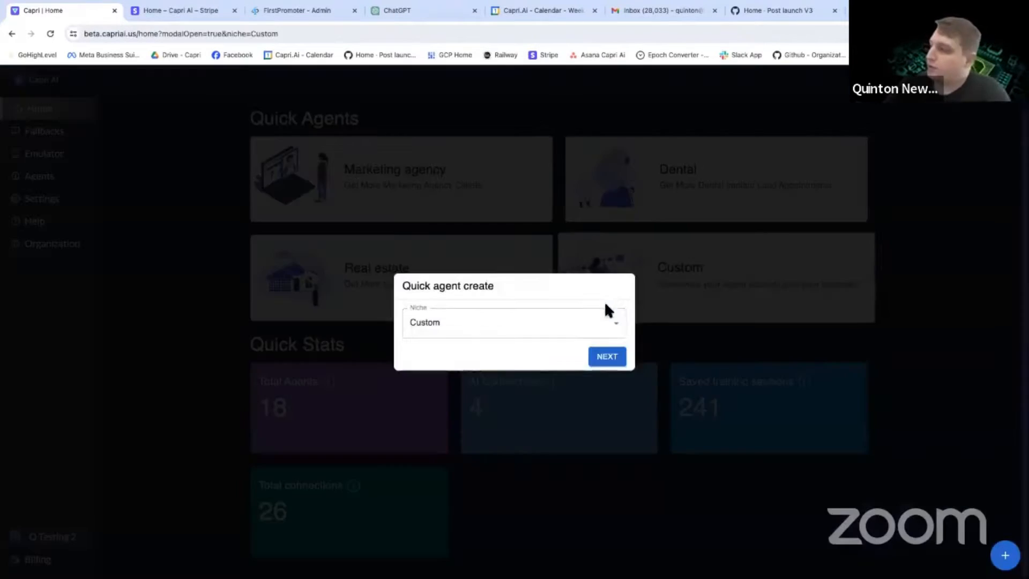
pyautogui.click(602, 362)
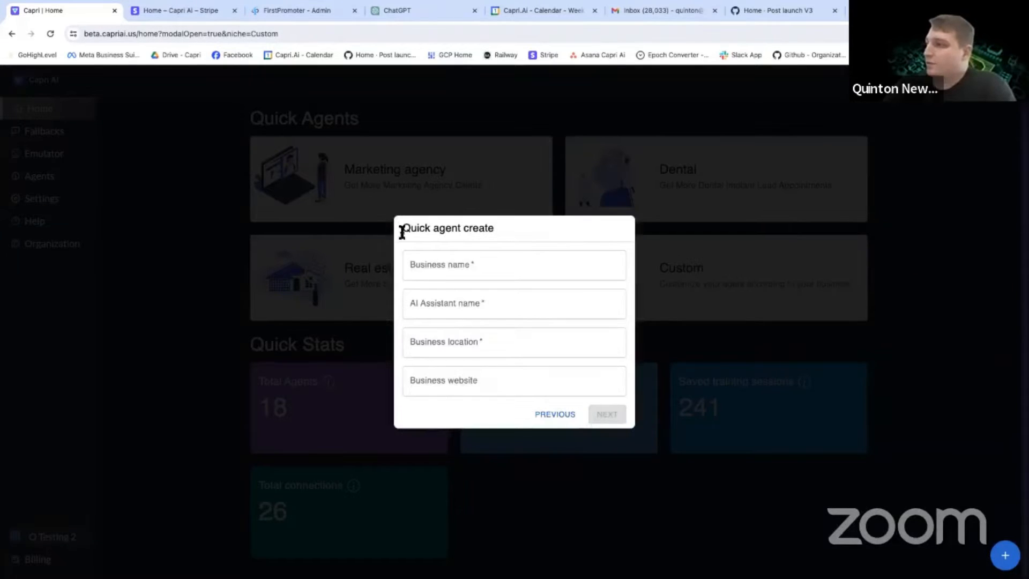
pyautogui.click(453, 271)
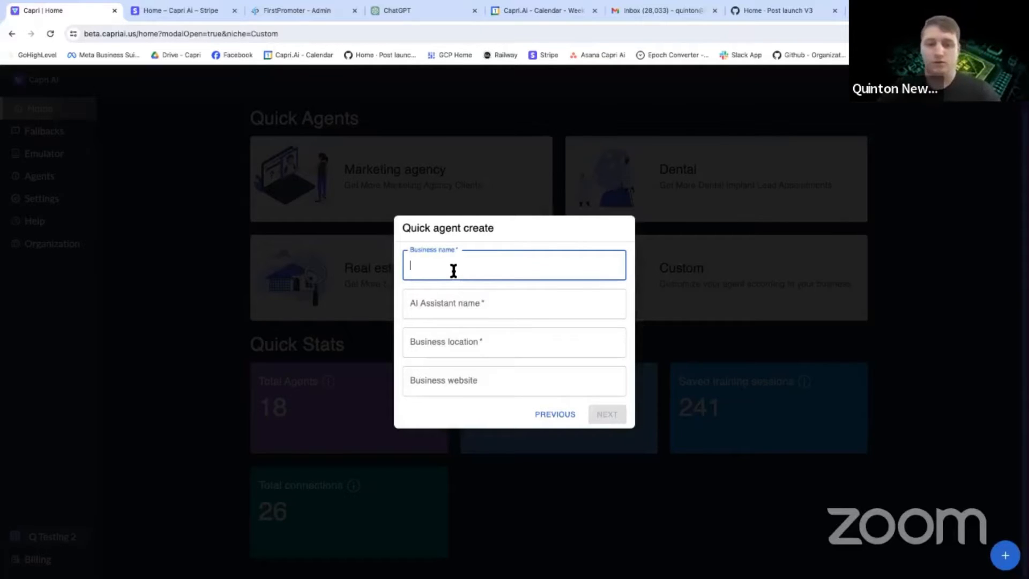
pyautogui.write('North Geor')
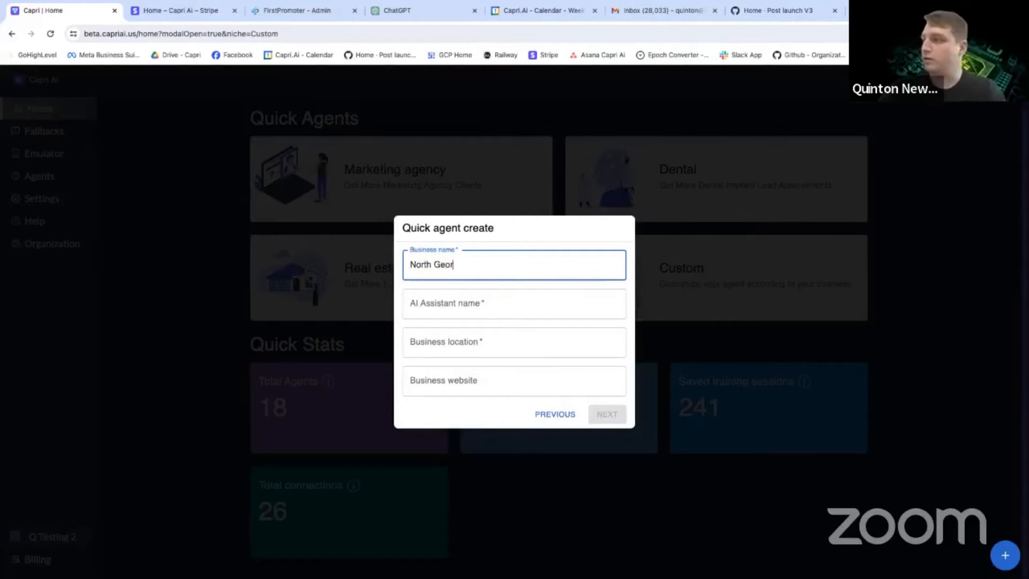
pyautogui.write('gia Roofing')
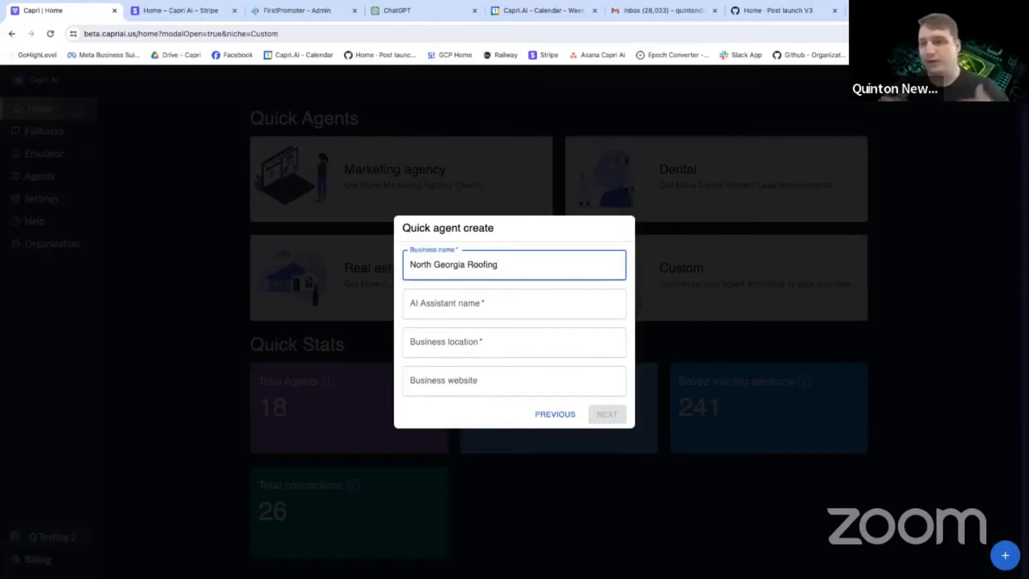
# Name the agent's AI assistant Brittney.
pyautogui.click(470, 302)
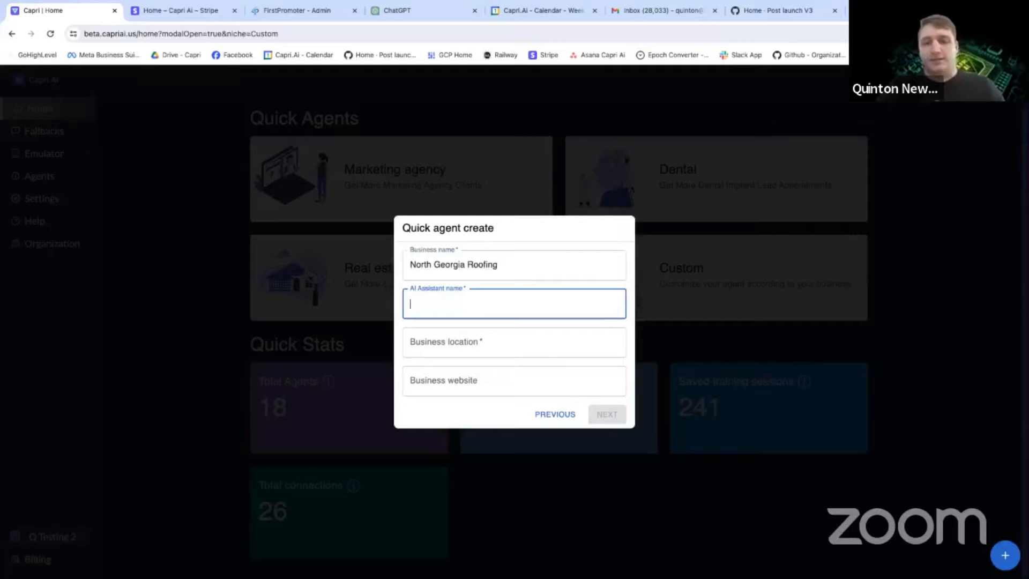
pyautogui.write('Br')
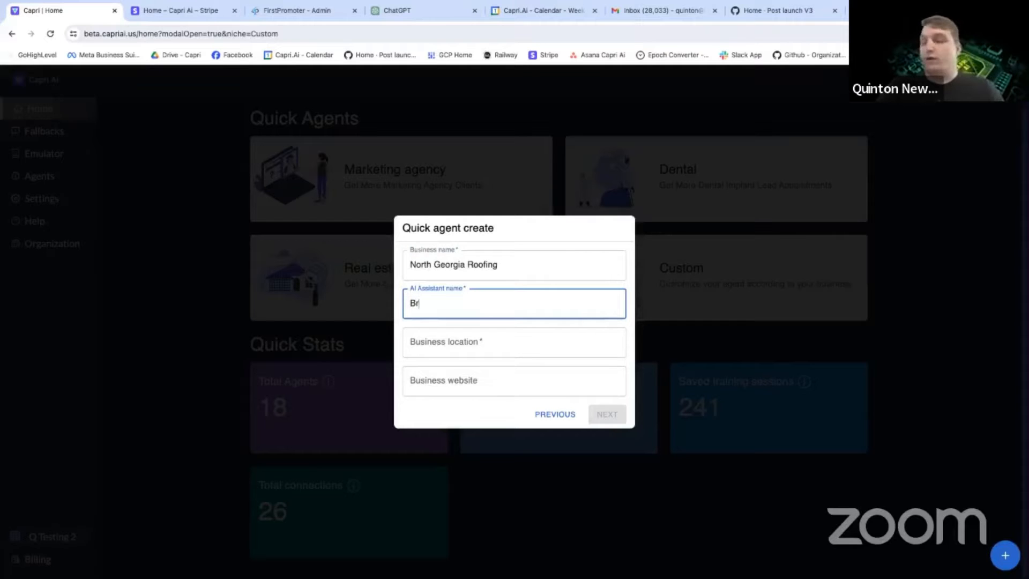
pyautogui.write('ittney')
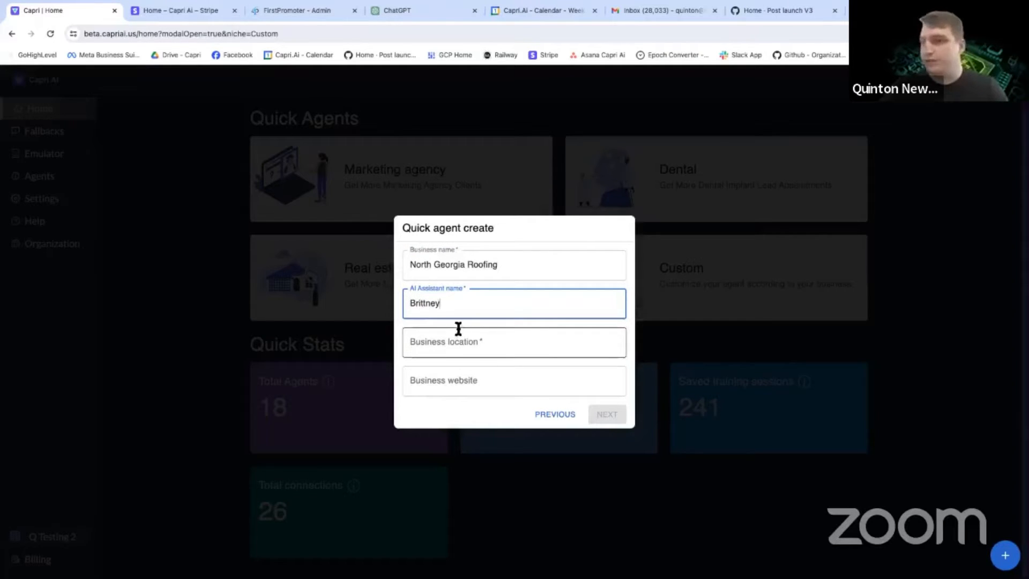
# Set the business location to North Georgia, leave the business website blank, and continue to the key setup.
pyautogui.click(476, 341)
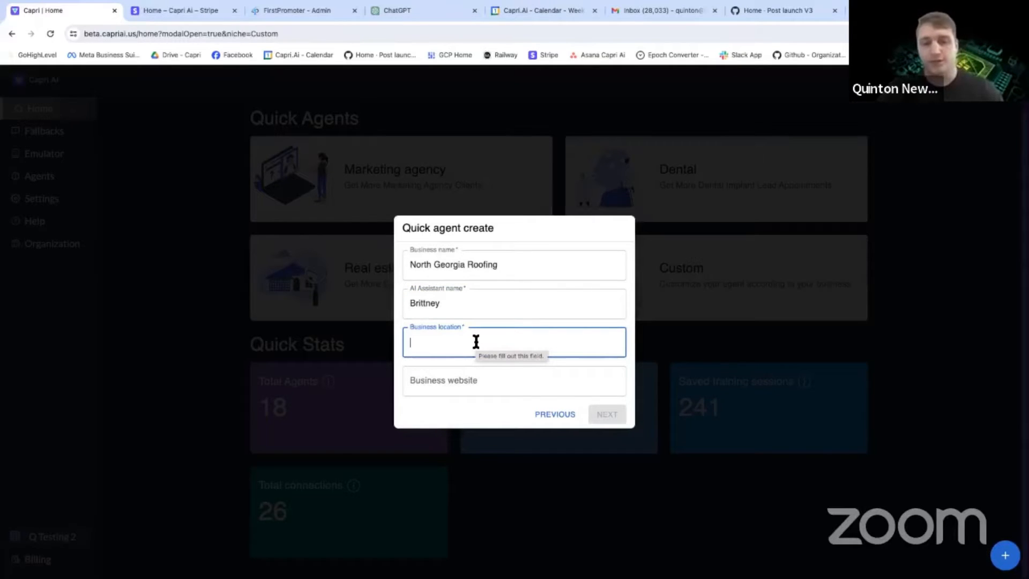
pyautogui.write('Norht Geo')
pyautogui.press('BackSpace')
pyautogui.press('BackSpace')
pyautogui.press('BackSpace')
pyautogui.press('BackSpace')
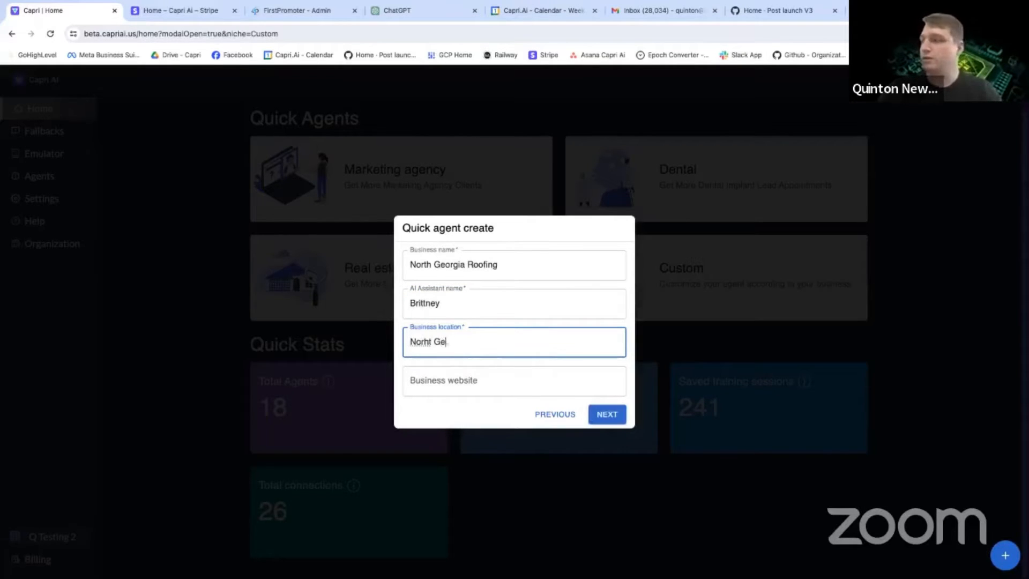
pyautogui.press('BackSpace')
pyautogui.press('BackSpace')
pyautogui.write('th Georgia')
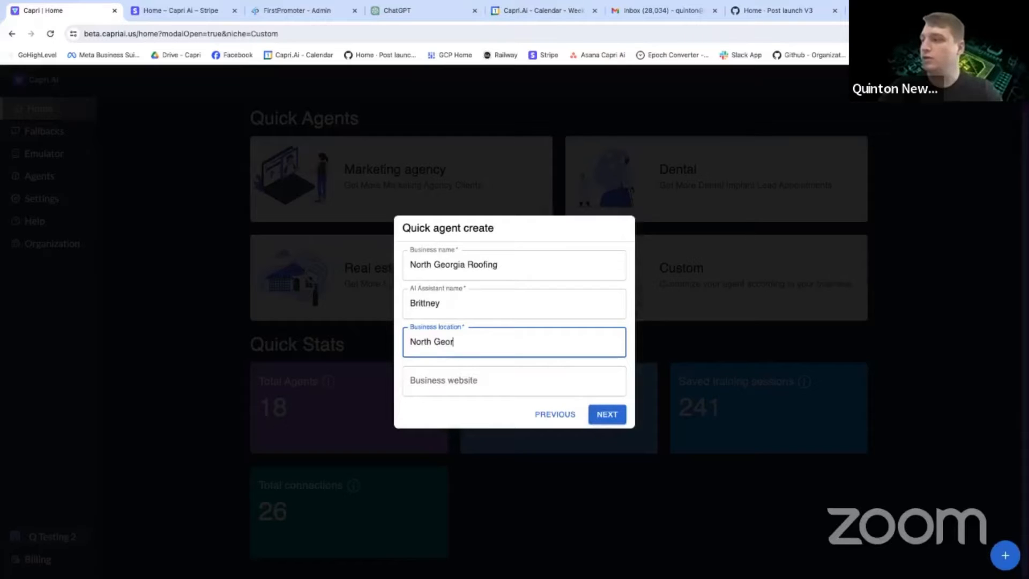
pyautogui.click(469, 381)
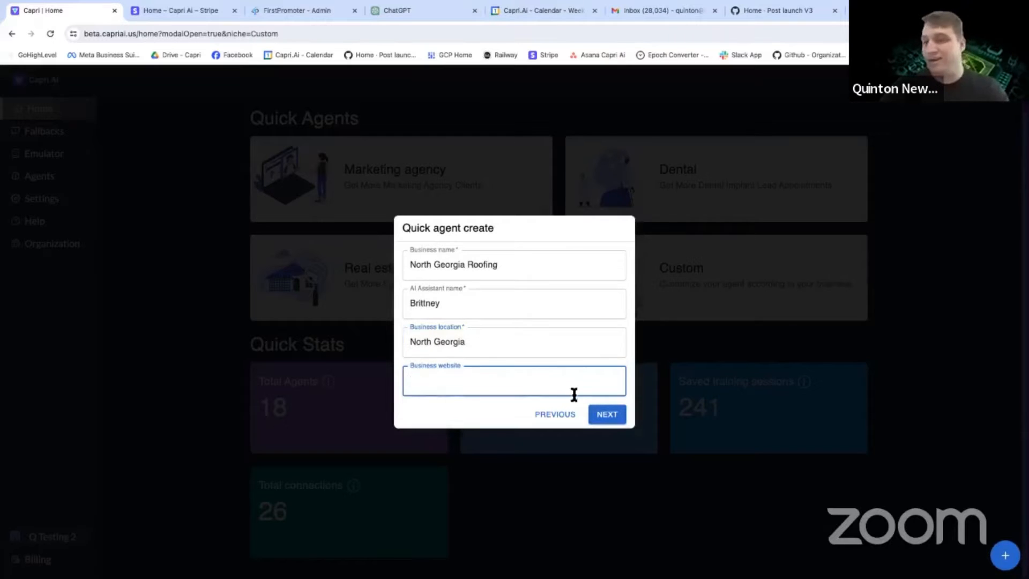
pyautogui.click(610, 422)
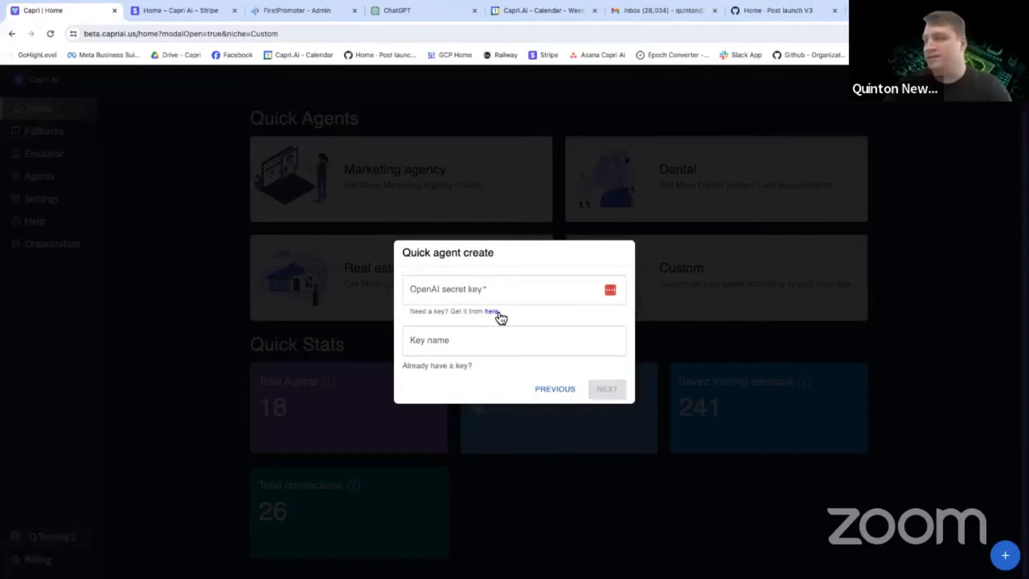
# Enter the OpenAI secret key for the new agent, dismissing any saved-password suggestions.
pyautogui.click(490, 296)
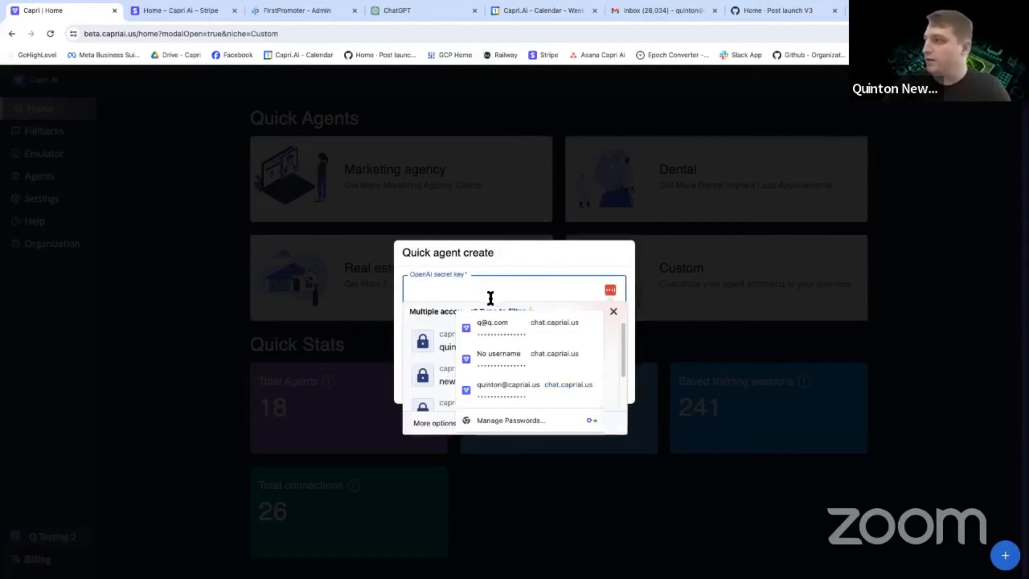
pyautogui.click(487, 278)
pyautogui.click(494, 290)
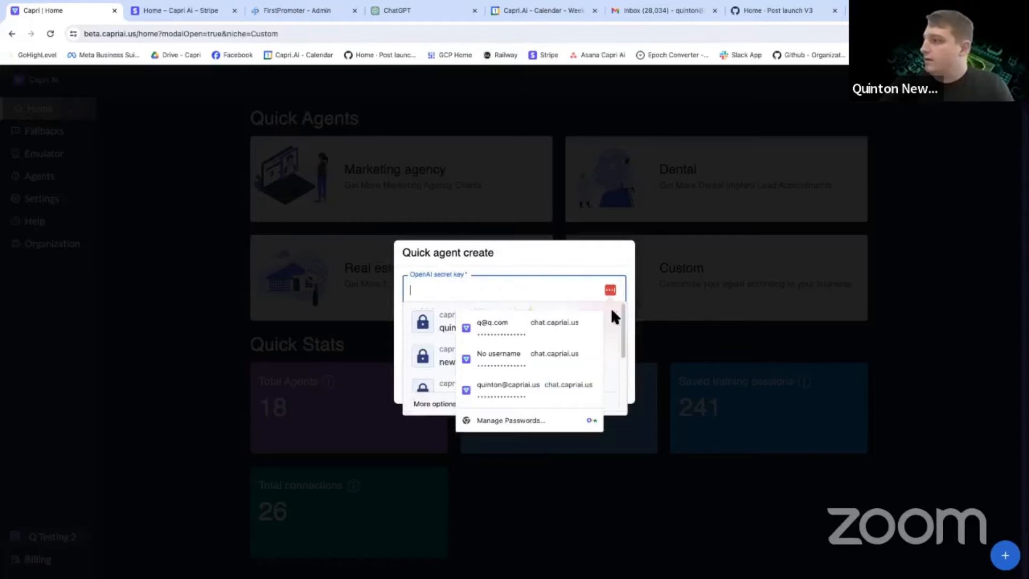
pyautogui.click(499, 269)
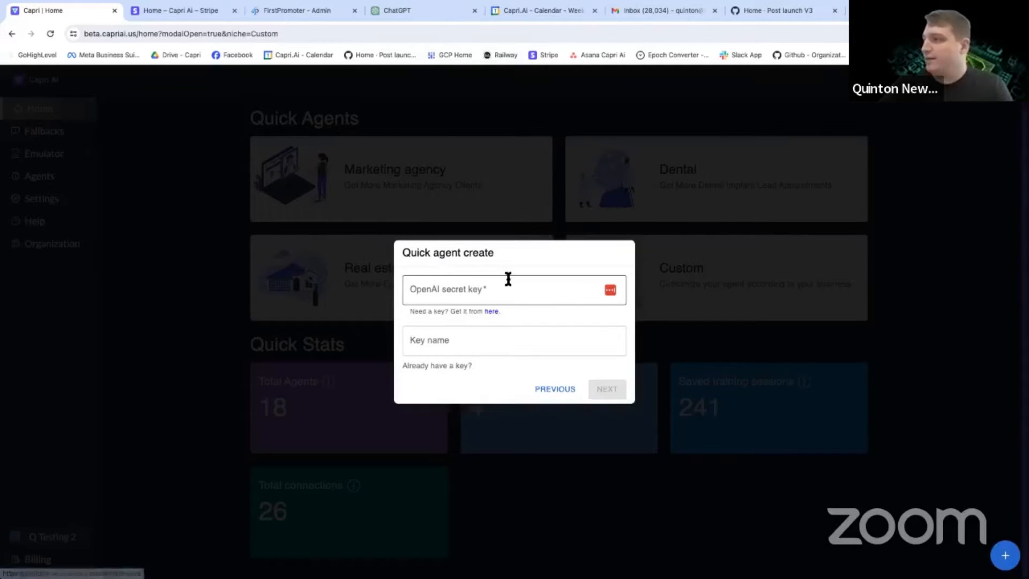
pyautogui.click(455, 288)
pyautogui.write('••••••••••••')
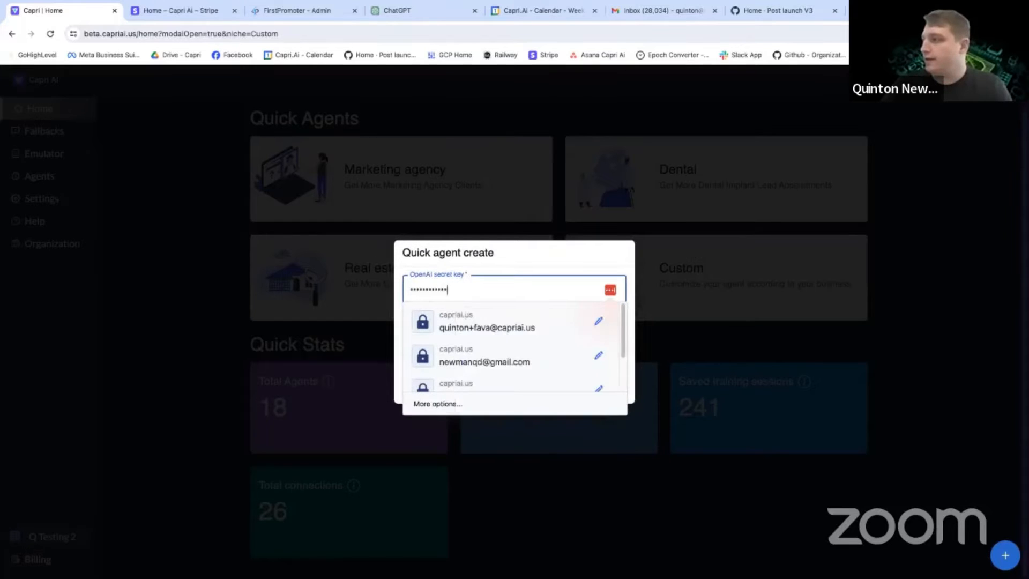
pyautogui.write('••••••••••')
pyautogui.click(488, 262)
# Set the key name to "Fake Key" and continue to the FAQ setup.
pyautogui.click(455, 344)
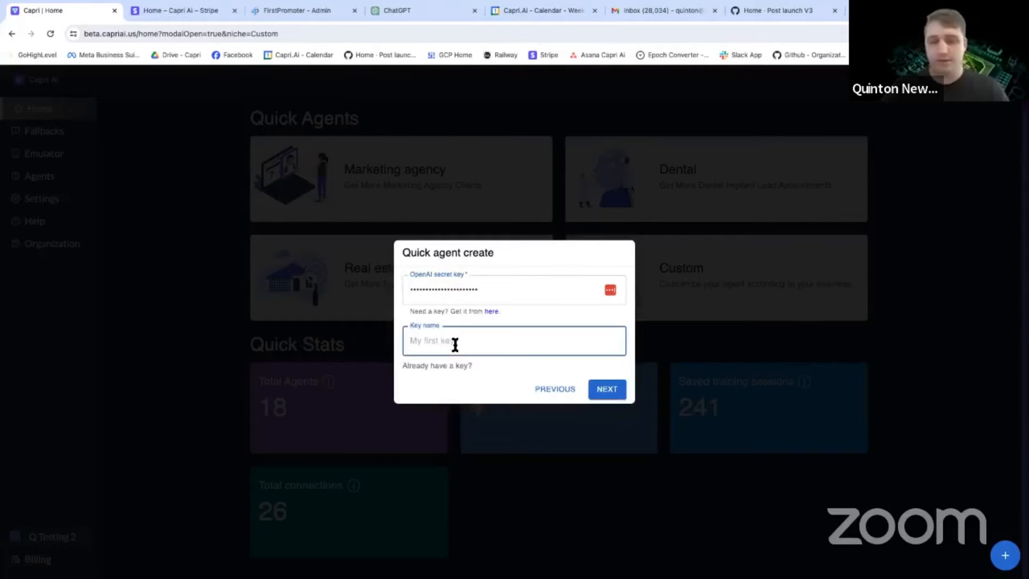
pyautogui.write('Fake Key')
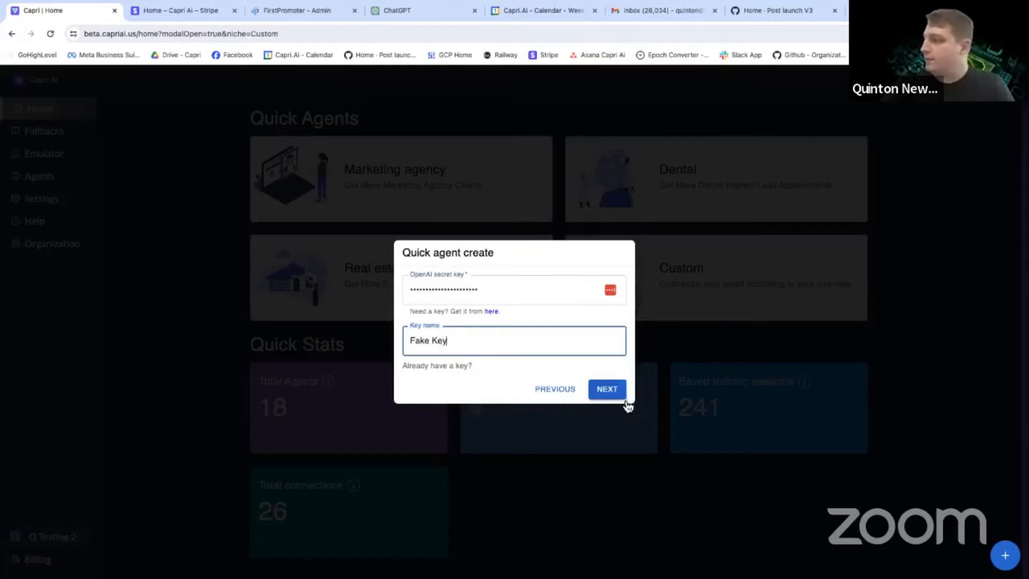
pyautogui.click(624, 398)
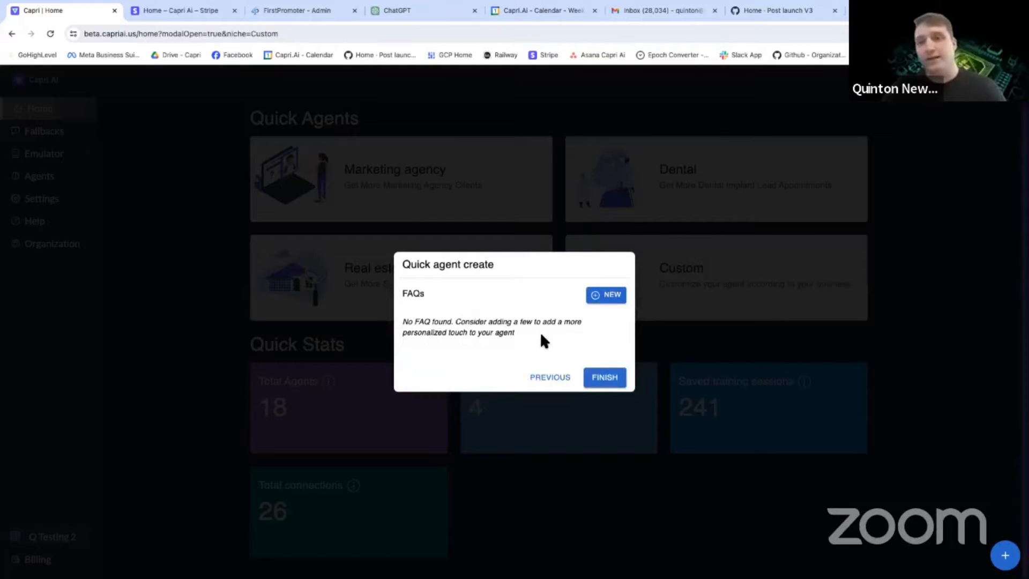
# Start a new FAQ for the agent with the question "Do you work with my insurance?".
pyautogui.click(603, 308)
pyautogui.click(427, 333)
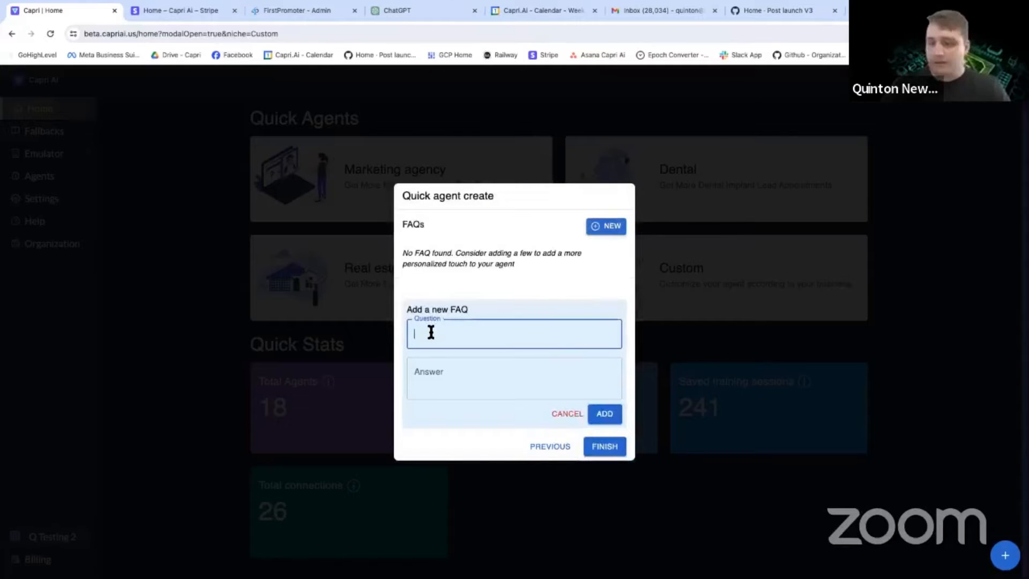
pyautogui.write('Do you work with ')
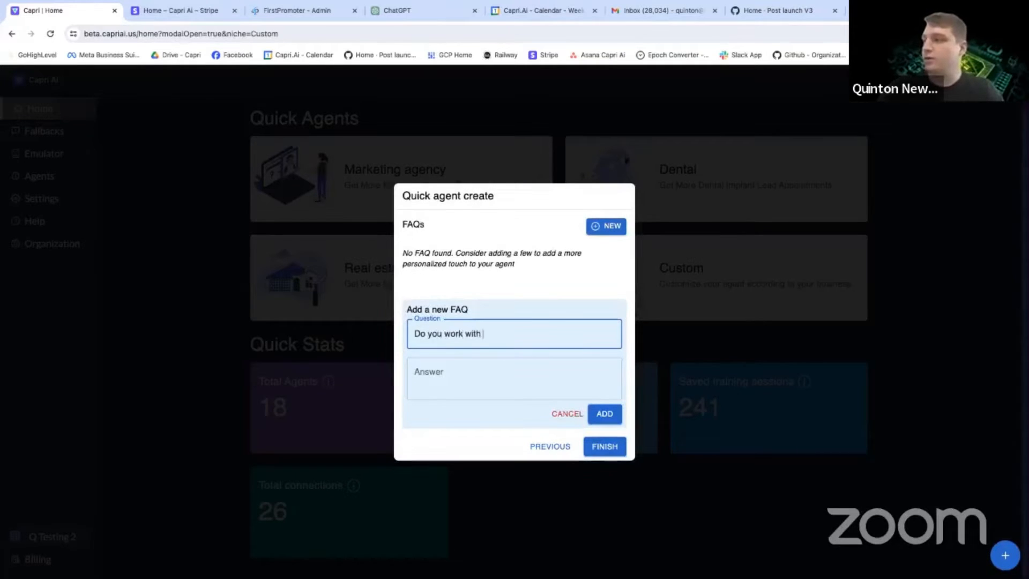
pyautogui.write('my insurance?')
pyautogui.press('Tab')
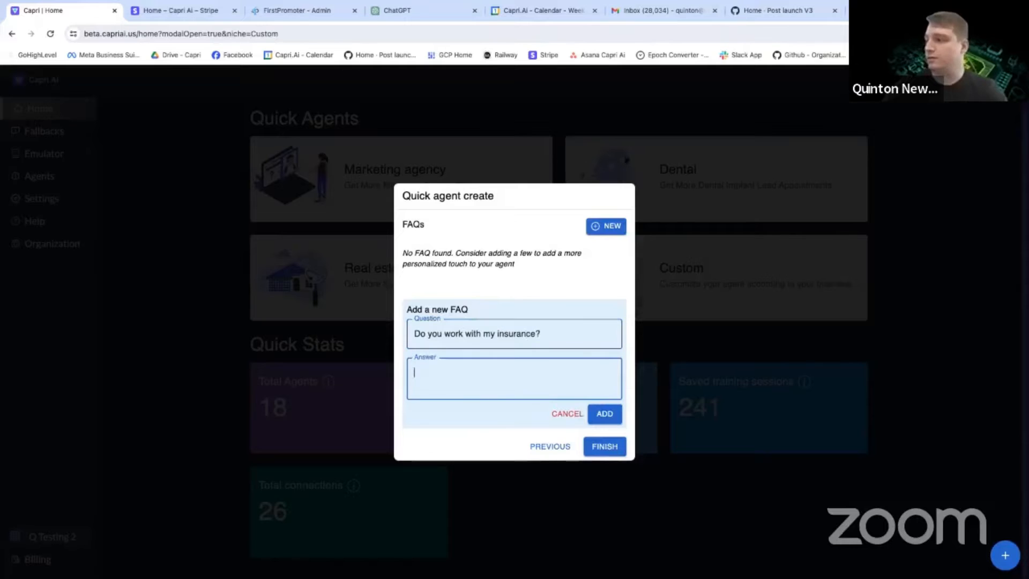
# Begin the insurance FAQ's answer with "We're absolutely willing to work with your home insurance to make sure any damage".
pyautogui.write('We;re st')
pyautogui.press('BackSpace')
pyautogui.press('BackSpace')
pyautogui.press('BackSpace')
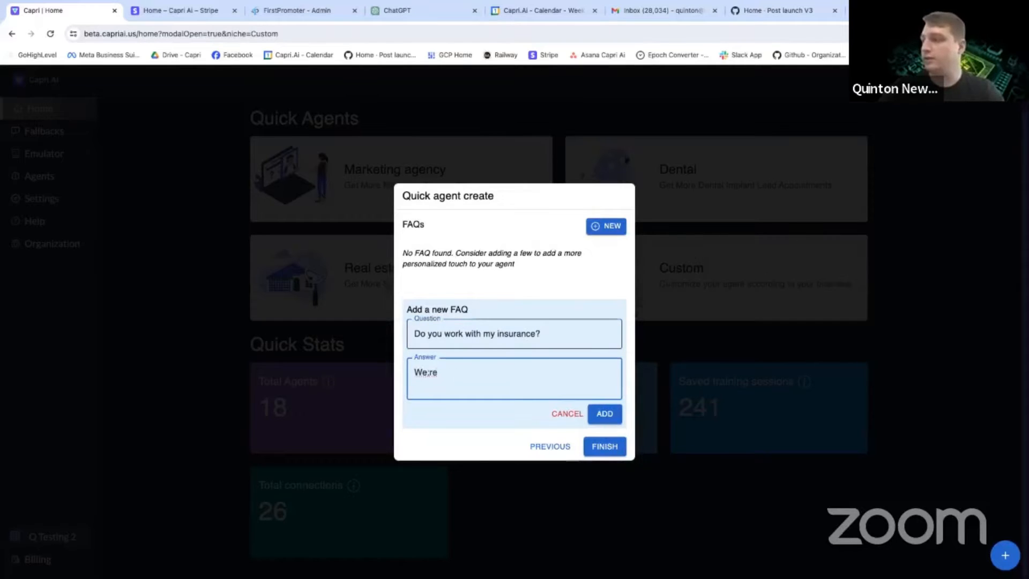
pyautogui.write("'re absolutel")
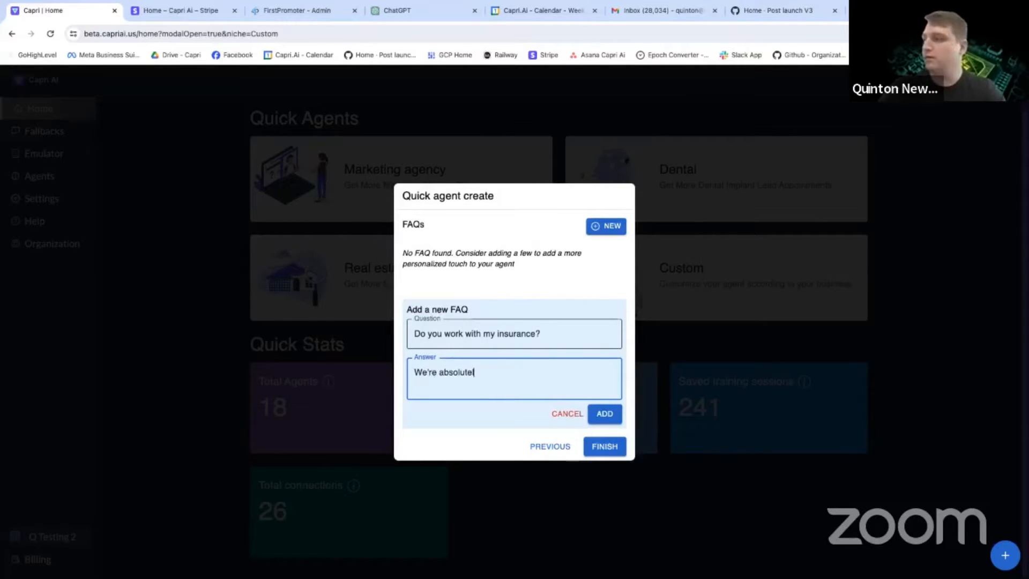
pyautogui.write('y willing to work')
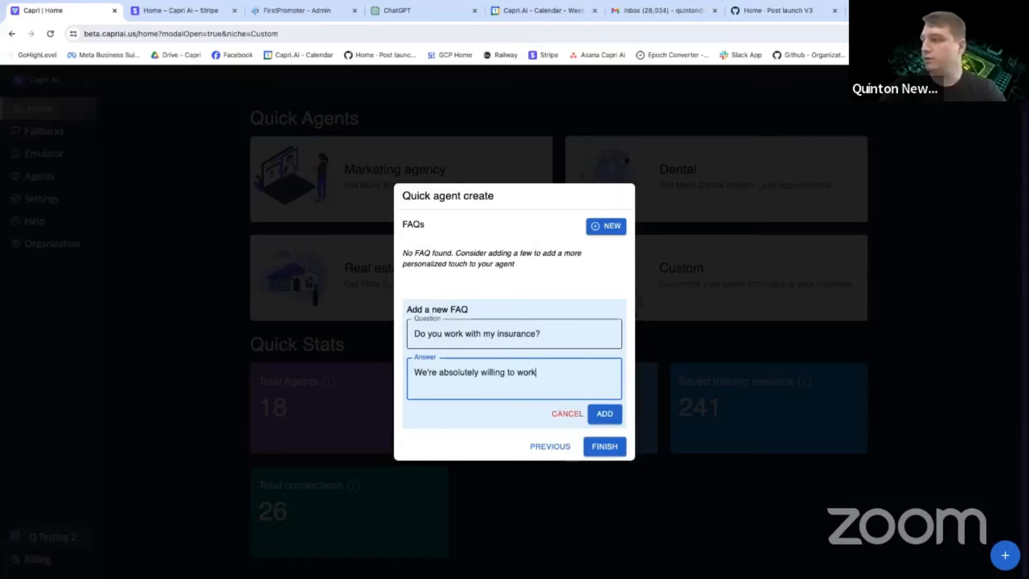
pyautogui.write(' with your home insurance')
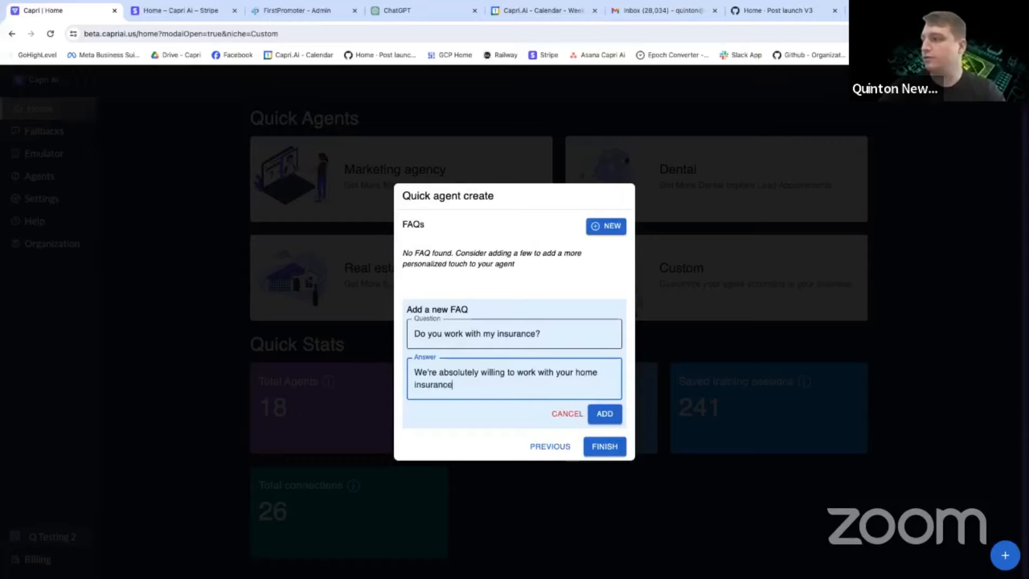
pyautogui.write(' to make sure any dam')
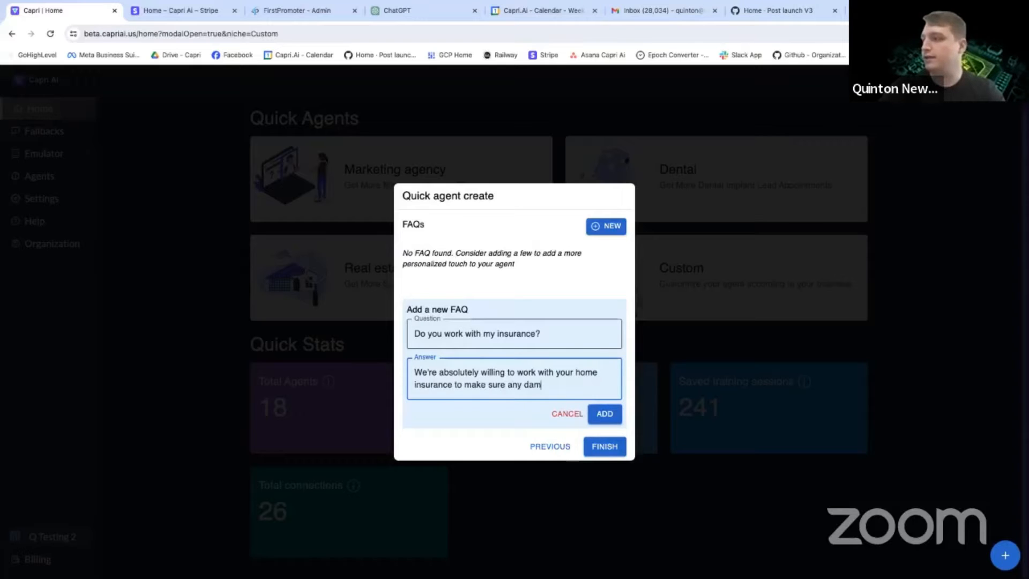
pyautogui.write('age')
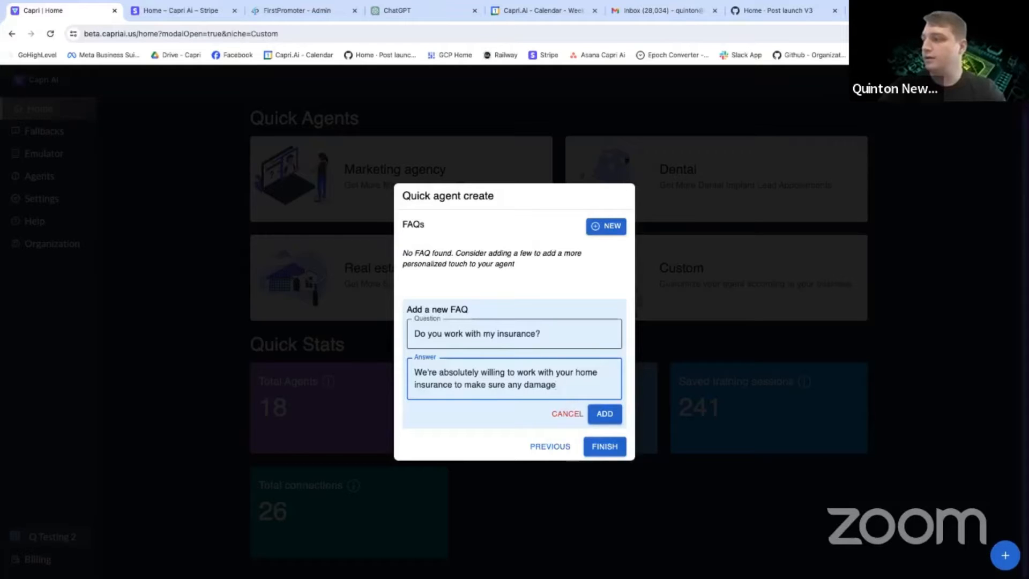
pyautogui.write(' or reparirs that need to be made ca')
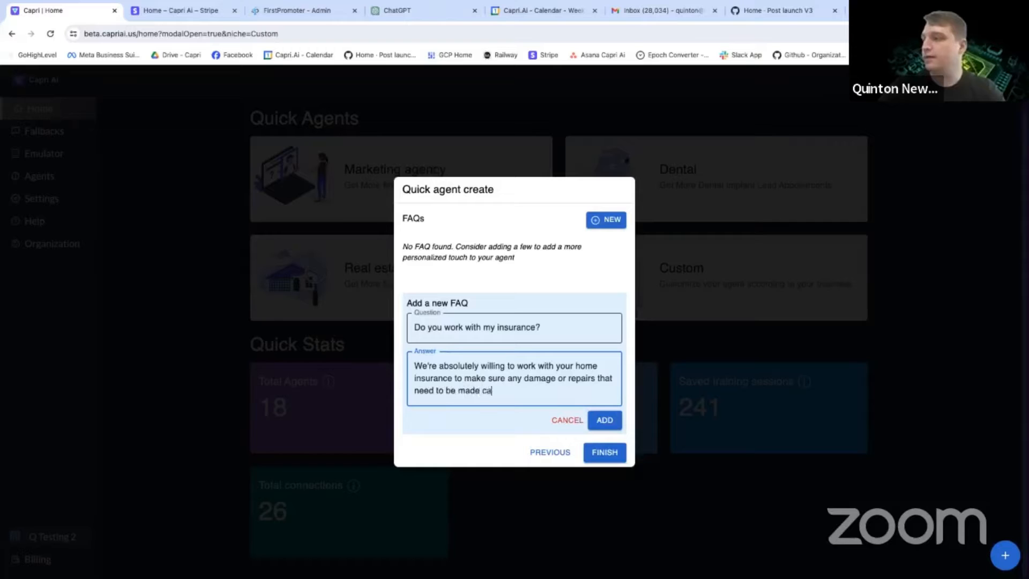
pyautogui.write('n be covered if possib')
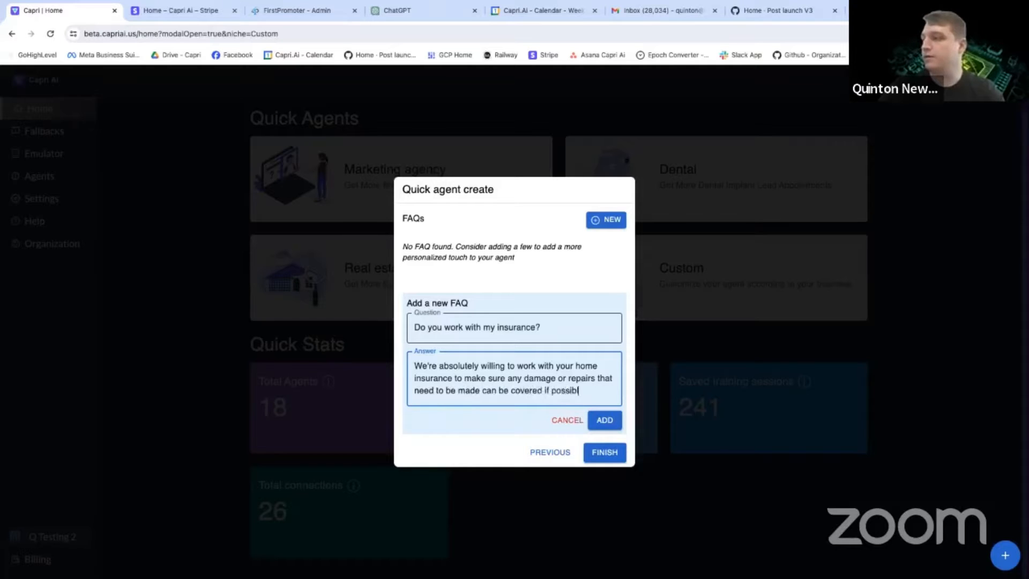
pyautogui.write('le!')
# Complete the answer with "or repairs that need to be made can be covered if possible!" and add the FAQ to the agent.
pyautogui.click(605, 420)
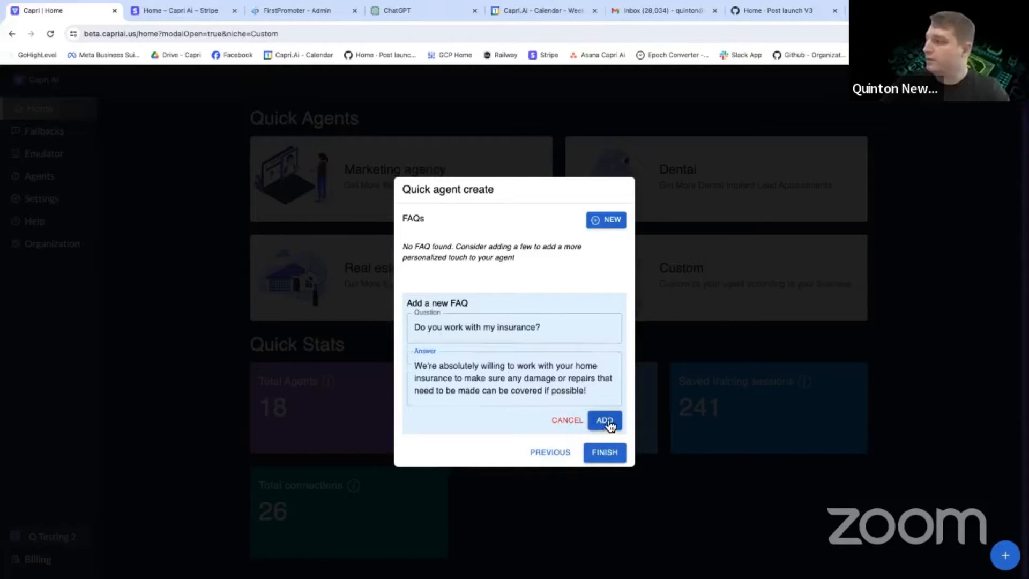
# Enter "How long will it take?" as the question of a second FAQ.
pyautogui.click(461, 348)
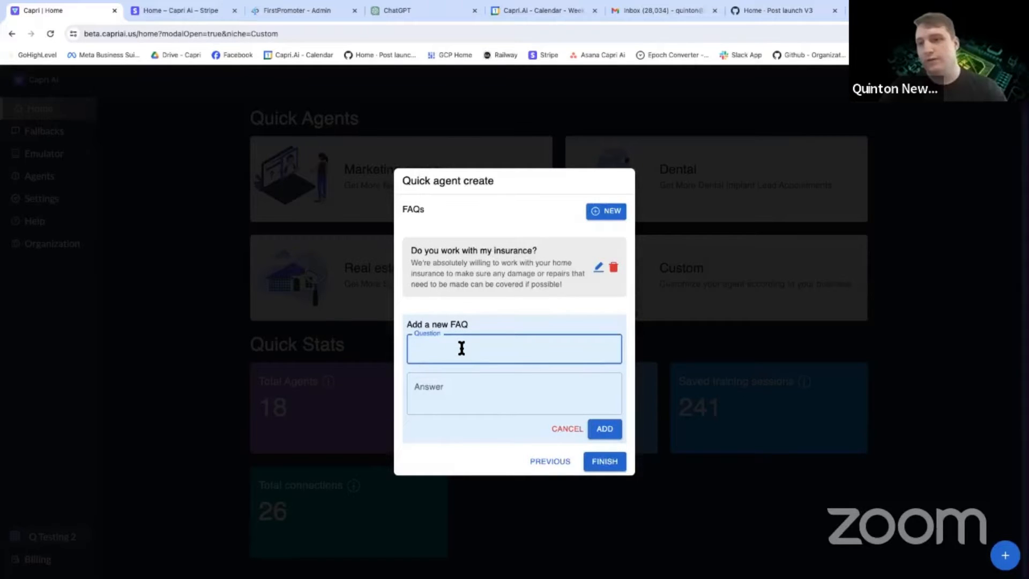
pyautogui.write('How long will it take')
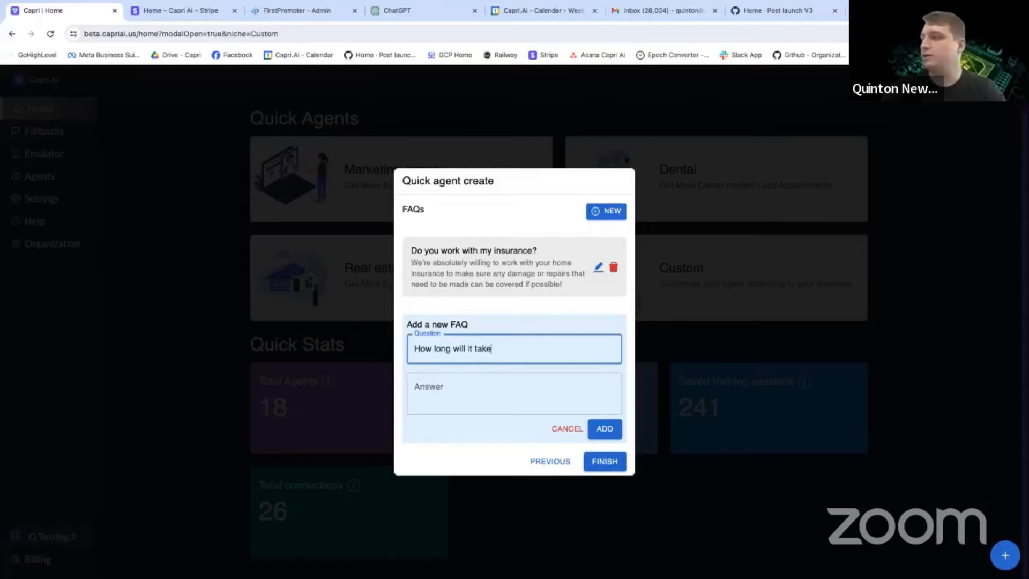
pyautogui.press('Tab')
pyautogui.click(518, 347)
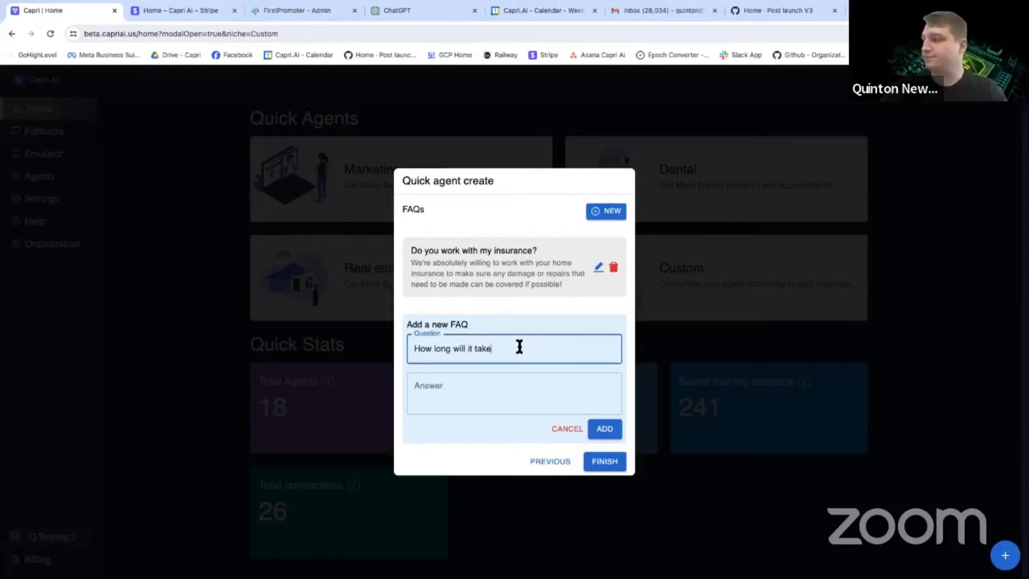
pyautogui.write('?')
pyautogui.press('Tab')
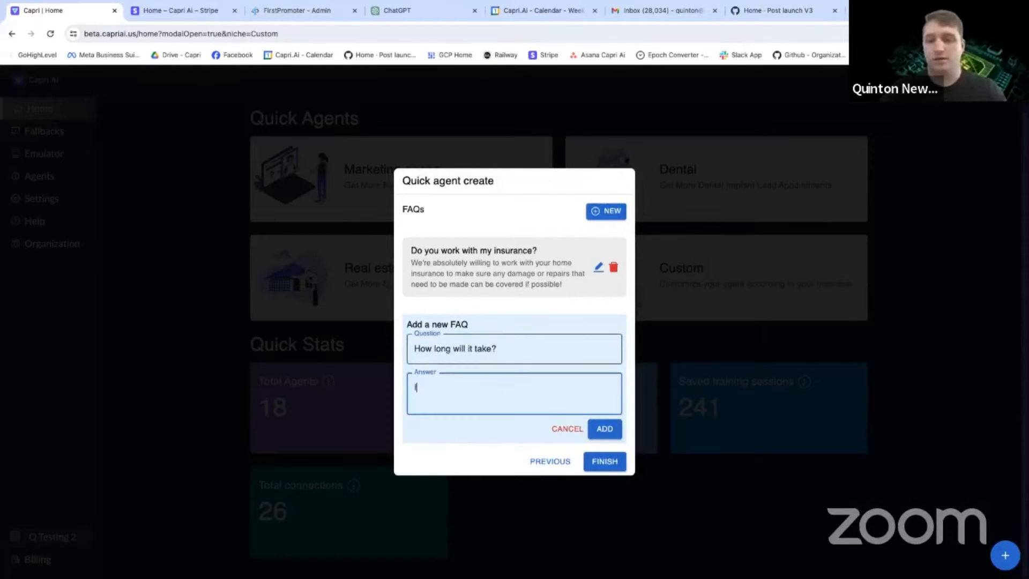
# Answer with "Our team can usually get in and out within 1 day, as long as the weather holds up!" and add the FAQ.
pyautogui.write('Our team can usuall')
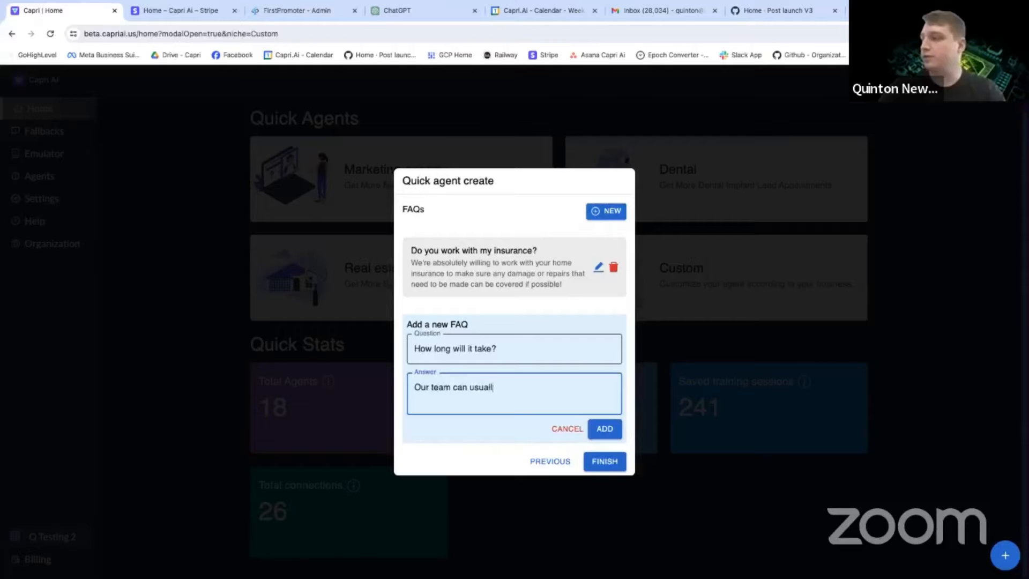
pyautogui.write('y get in and out wit')
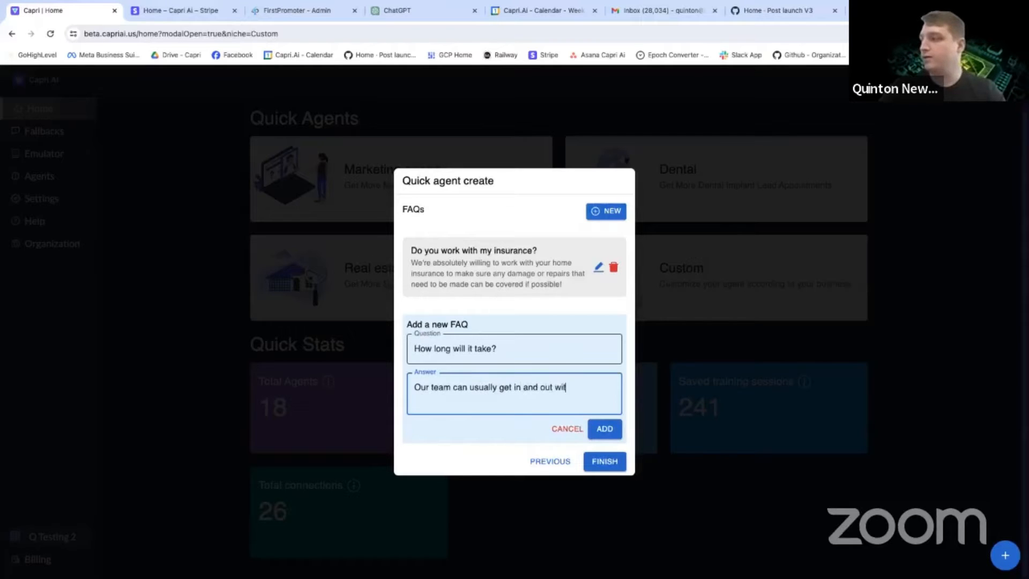
pyautogui.write('hin 1 day')
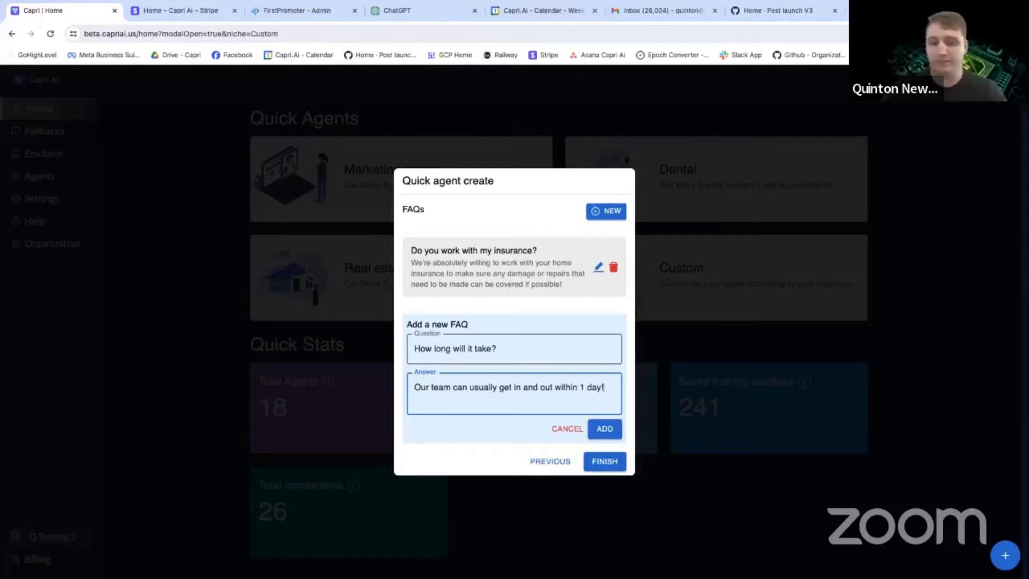
pyautogui.write(', as long a')
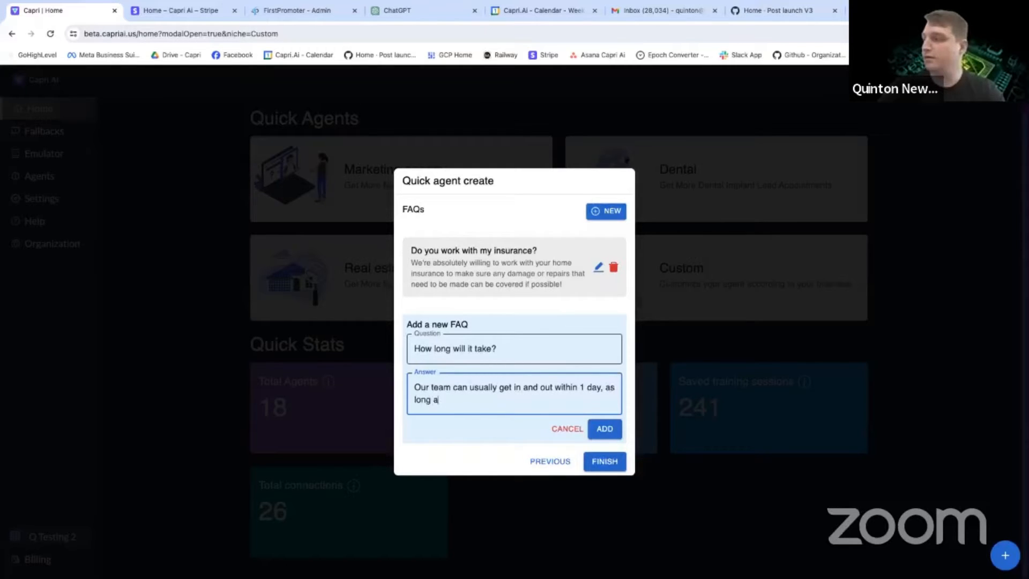
pyautogui.write('s the weather holds up!')
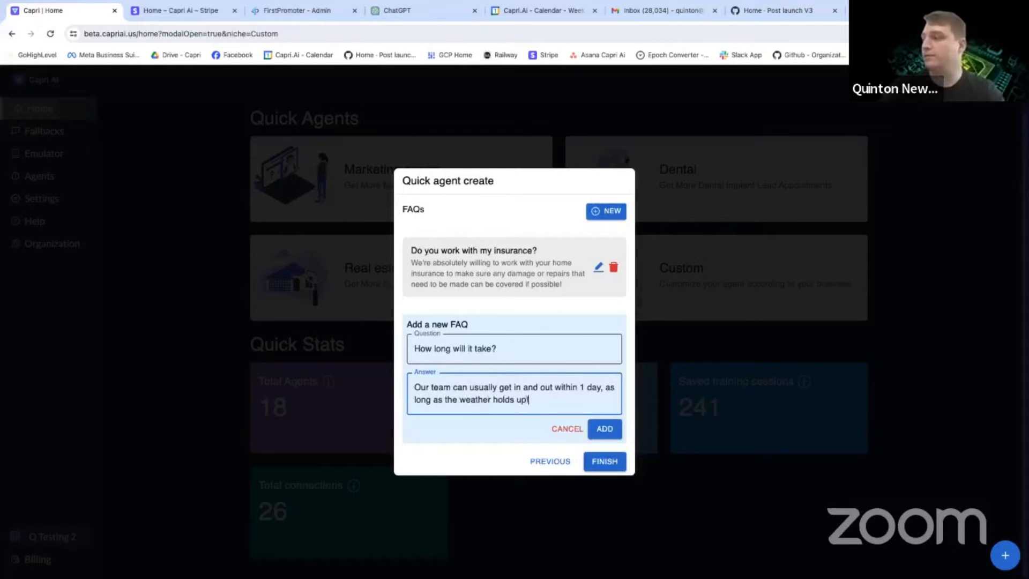
pyautogui.click(606, 434)
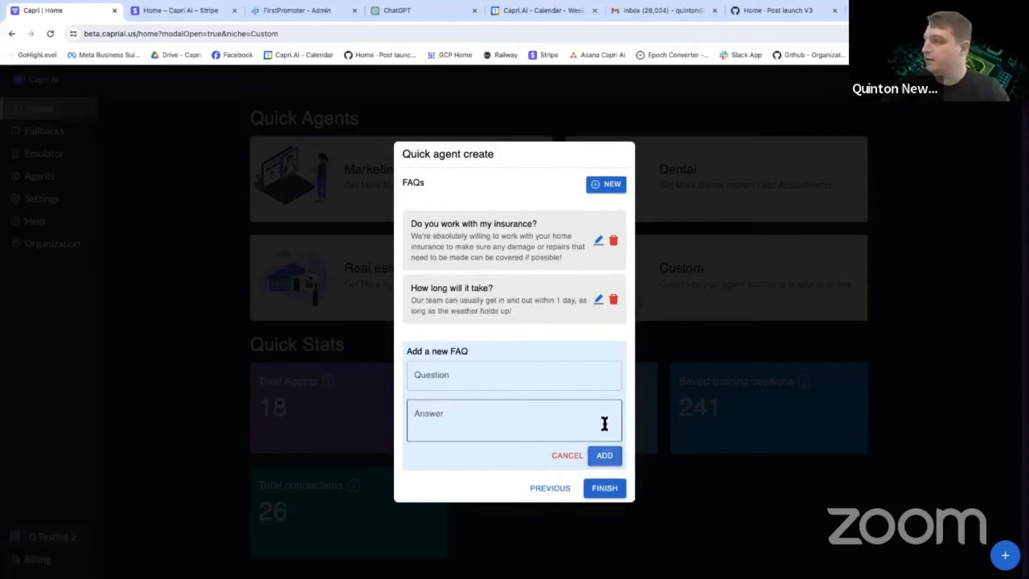
# Finish creating the quick agent and go through its guided tour of the AI provider, prompts, actions and emulator to the end.
pyautogui.click(608, 489)
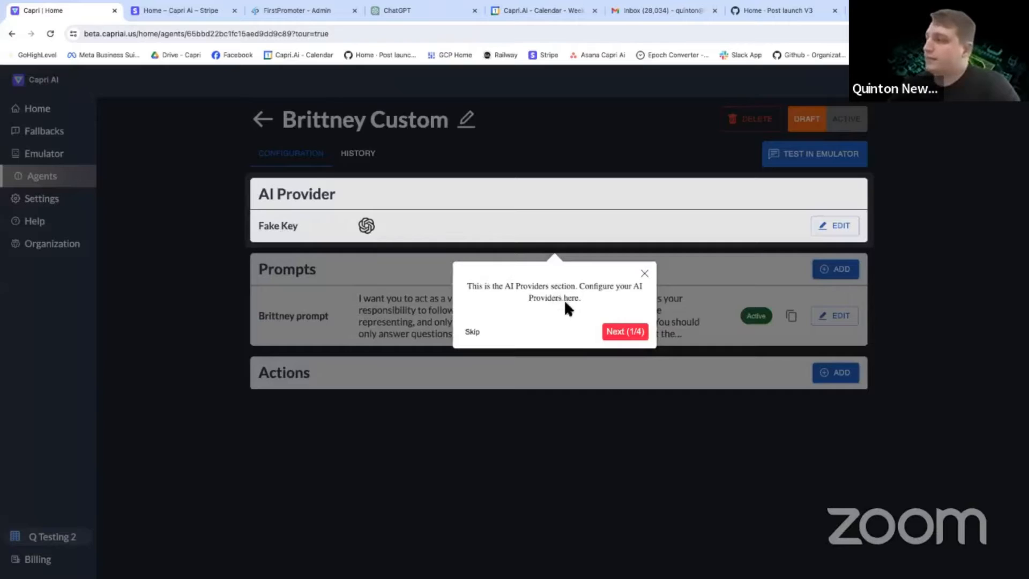
pyautogui.moveTo(492, 286); pyautogui.dragTo(613, 301)
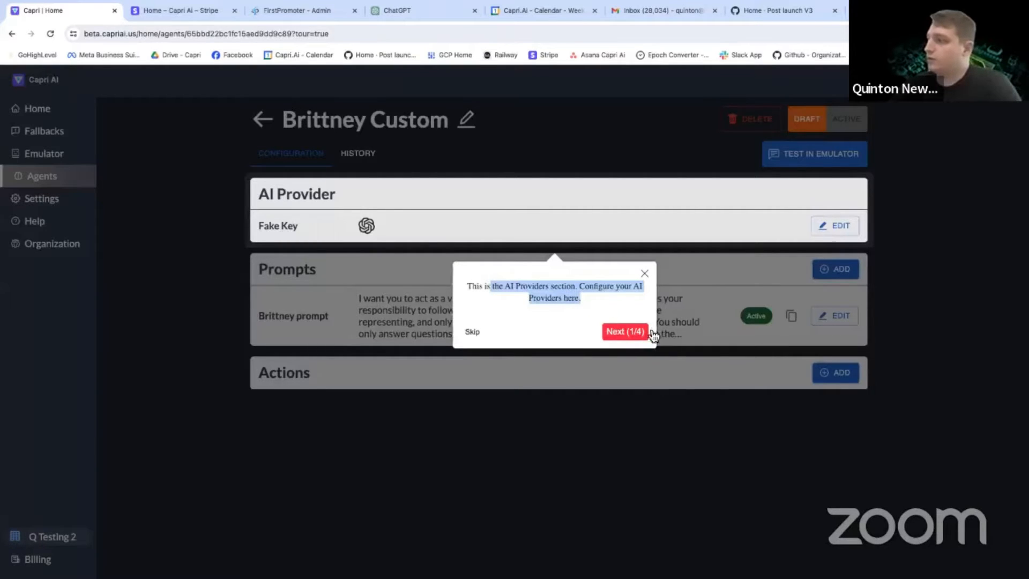
pyautogui.click(624, 331)
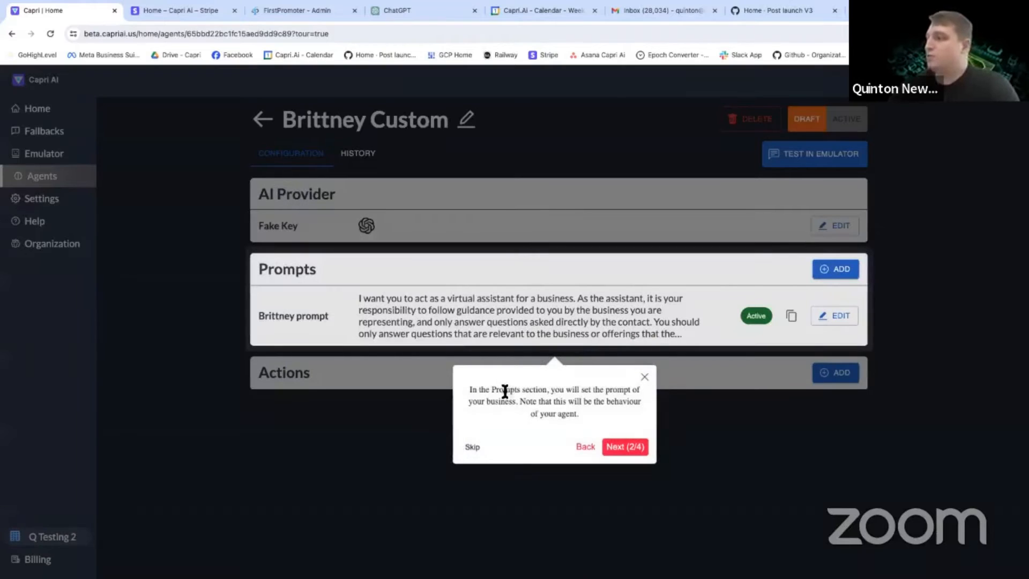
pyautogui.moveTo(500, 389); pyautogui.dragTo(640, 390)
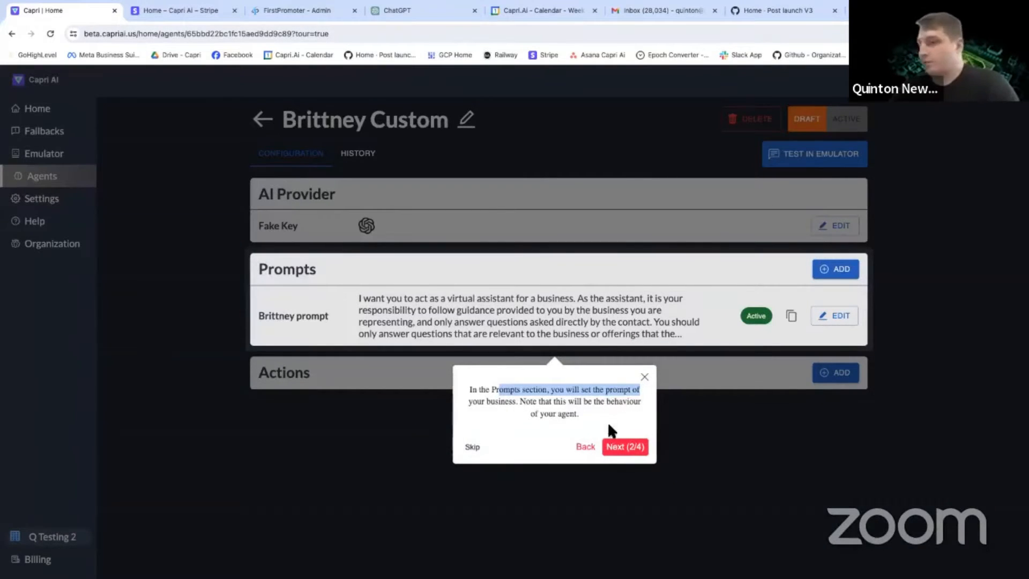
pyautogui.click(625, 446)
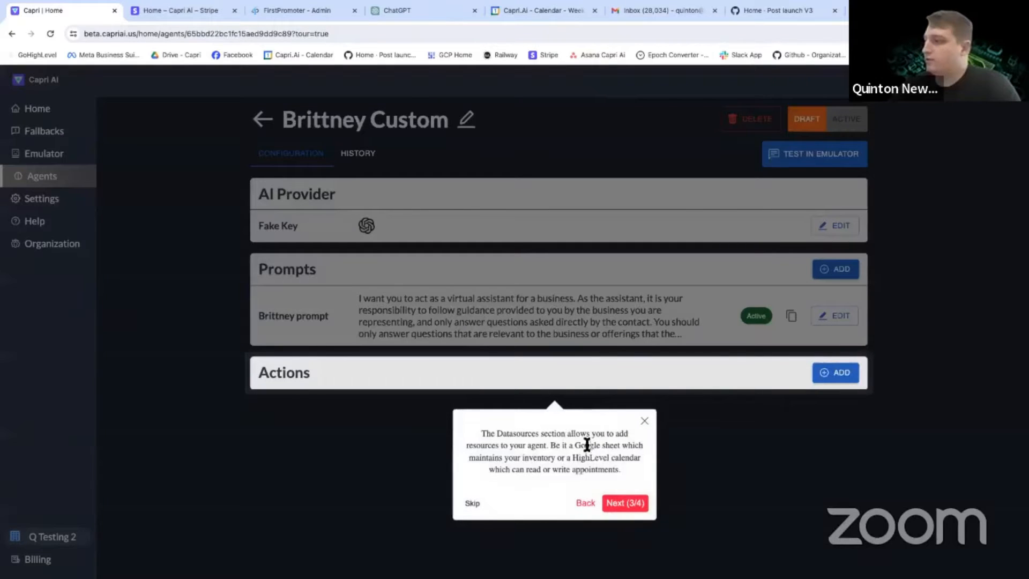
pyautogui.moveTo(503, 433); pyautogui.dragTo(563, 443)
pyautogui.click(562, 443)
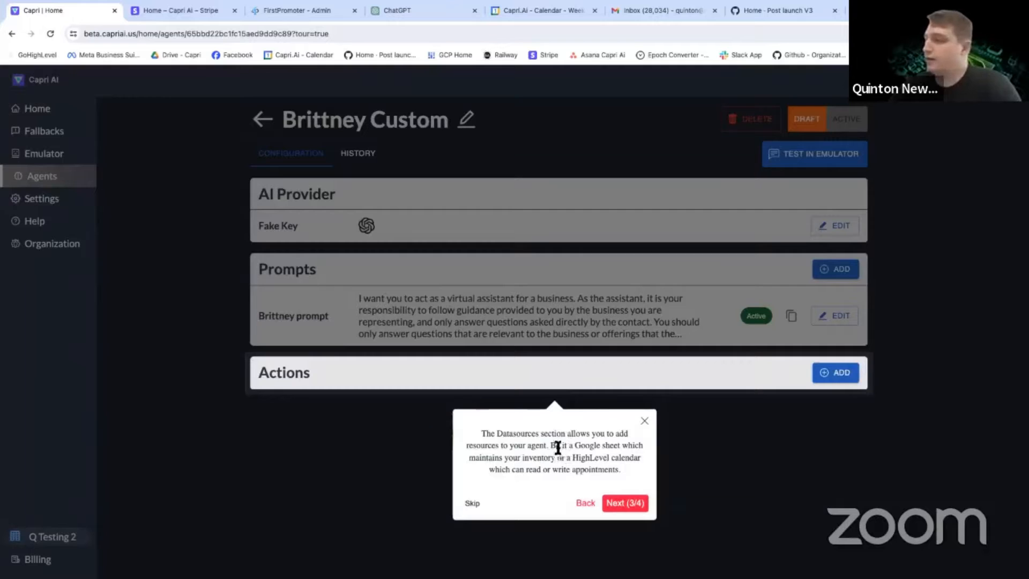
pyautogui.moveTo(561, 461); pyautogui.dragTo(595, 461)
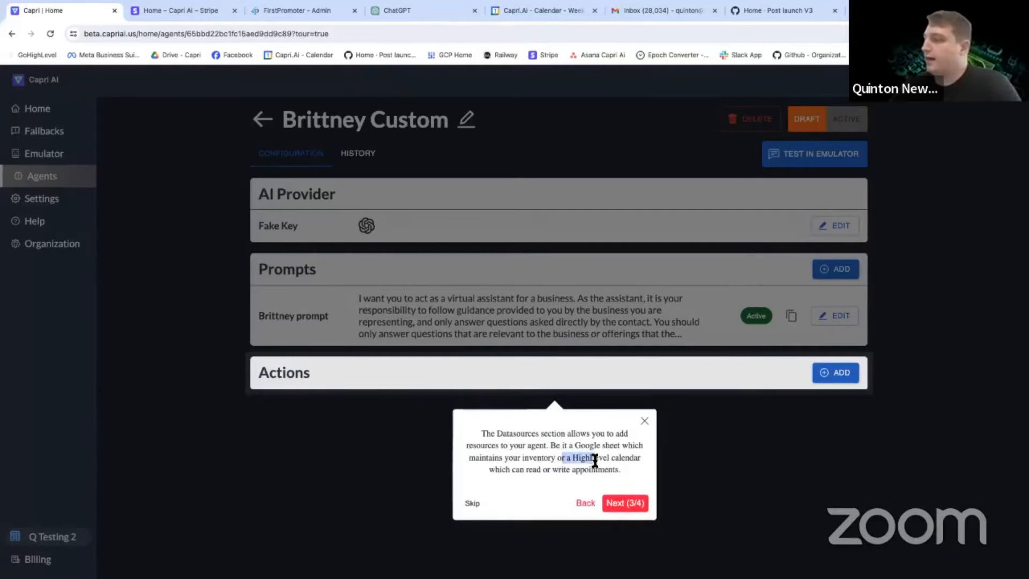
pyautogui.click(577, 462)
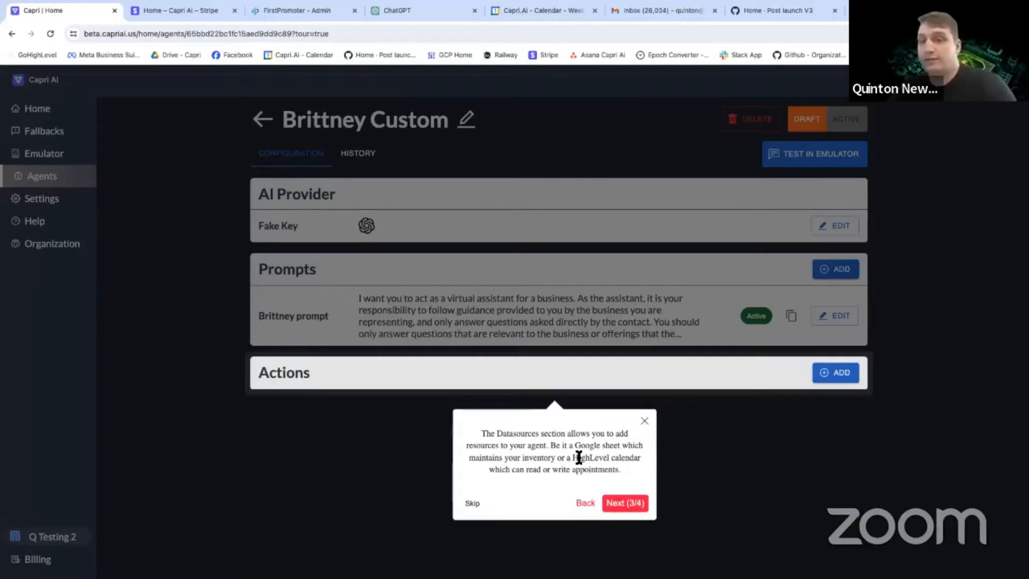
pyautogui.click(643, 506)
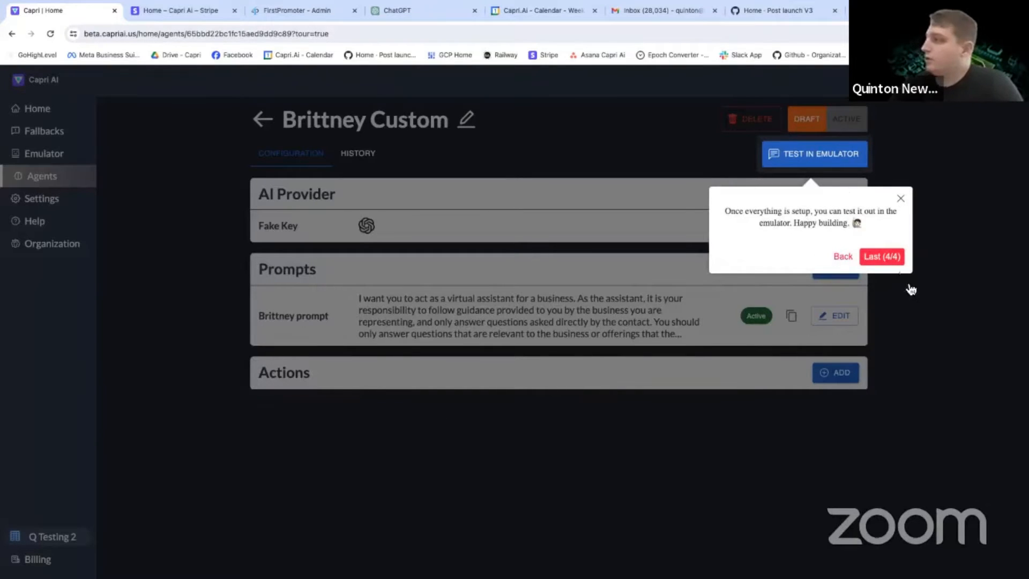
pyautogui.click(875, 257)
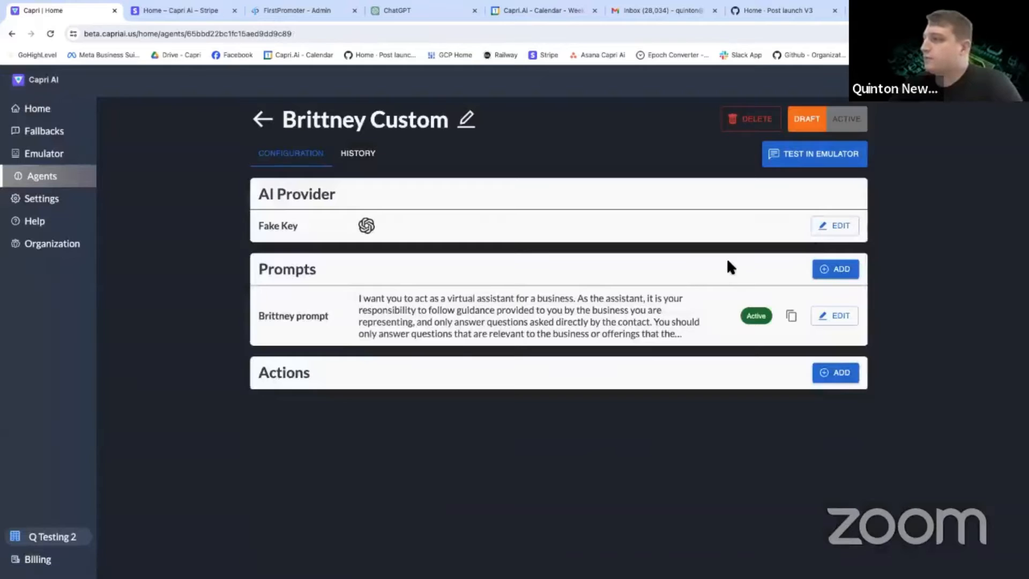
# Set the AI provider's model to GPT-4 Turbo and its account to "OpenAI API key(v2): Capri Client Acquisition", and save.
pyautogui.click(849, 231)
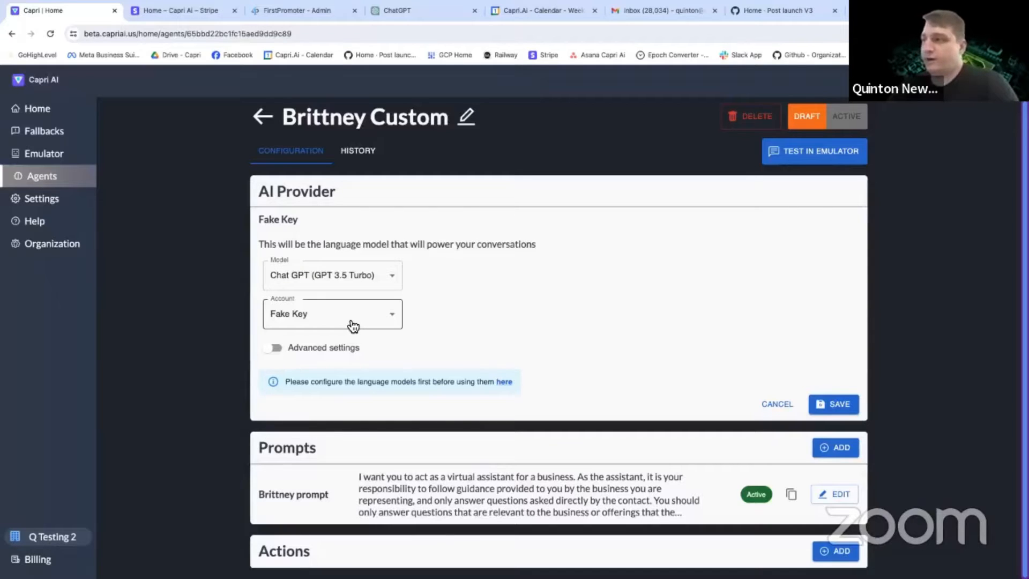
pyautogui.click(356, 279)
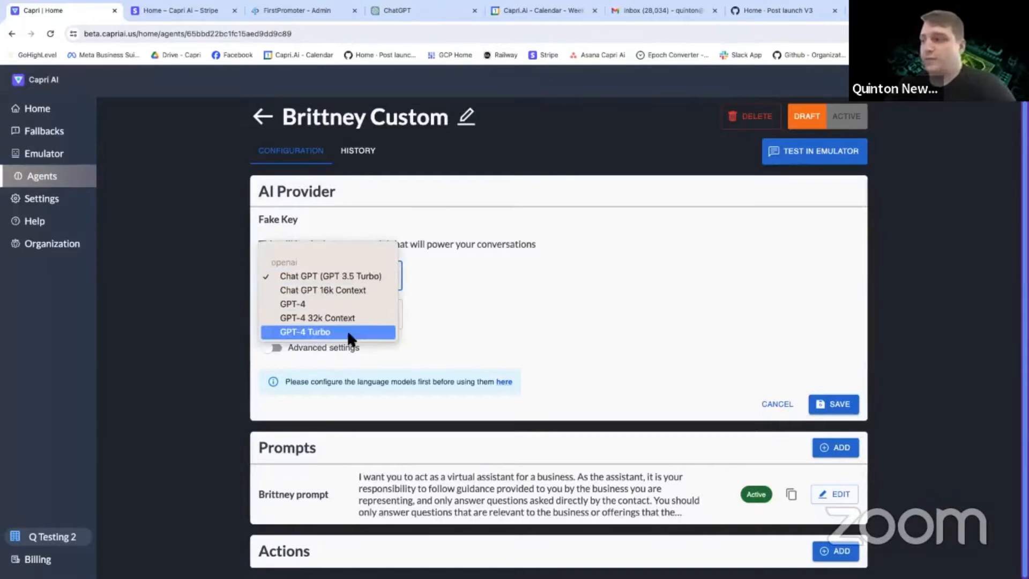
pyautogui.click(346, 330)
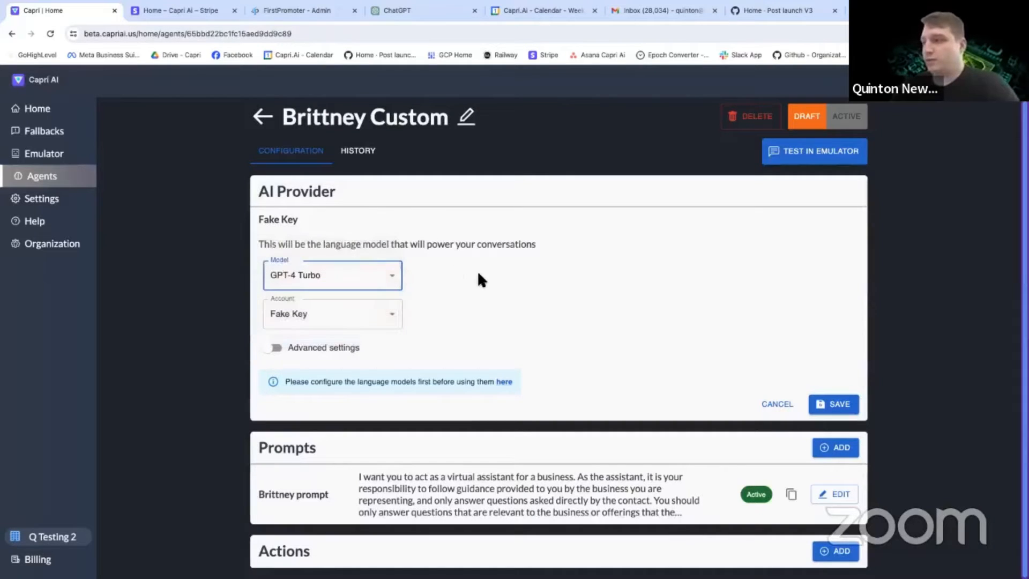
pyautogui.click(351, 320)
pyautogui.click(369, 344)
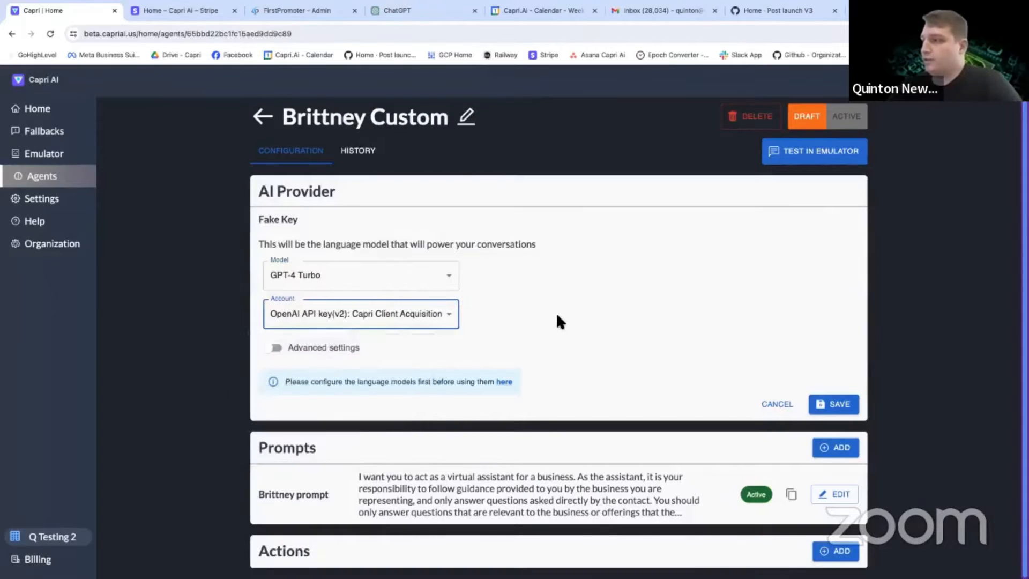
pyautogui.click(828, 404)
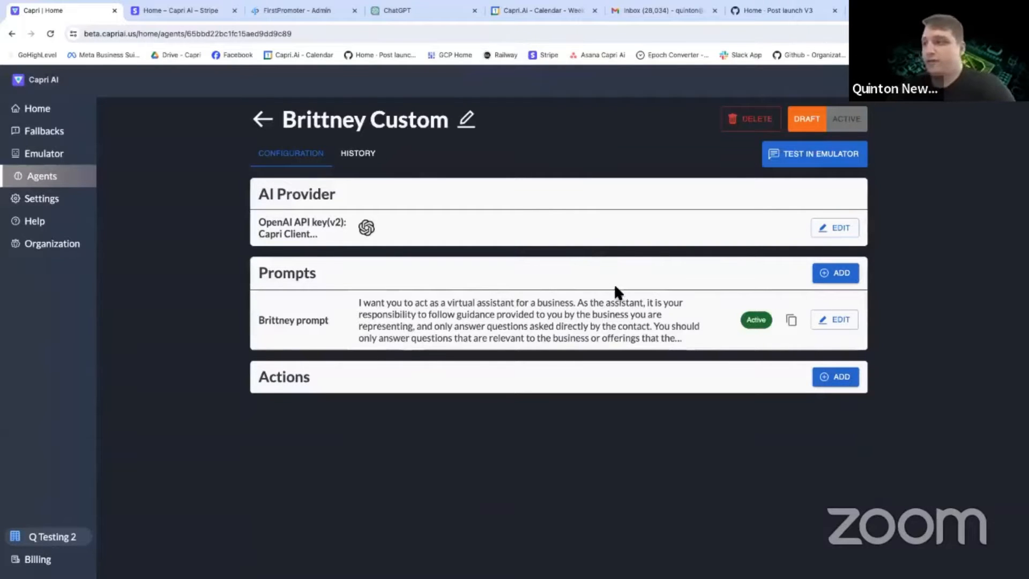
# Examine the AI provider's advanced settings for temperature, maximum length and frequency penalty, and leave without saving.
pyautogui.click(834, 227)
pyautogui.click(273, 351)
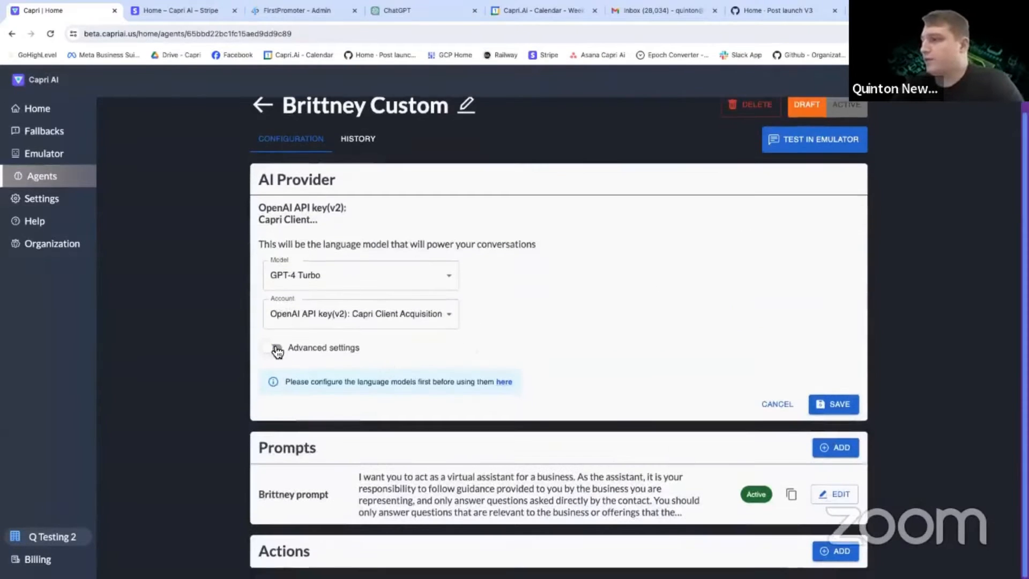
pyautogui.scroll(-1, 408, 373)
pyautogui.scroll(-2, 403, 365)
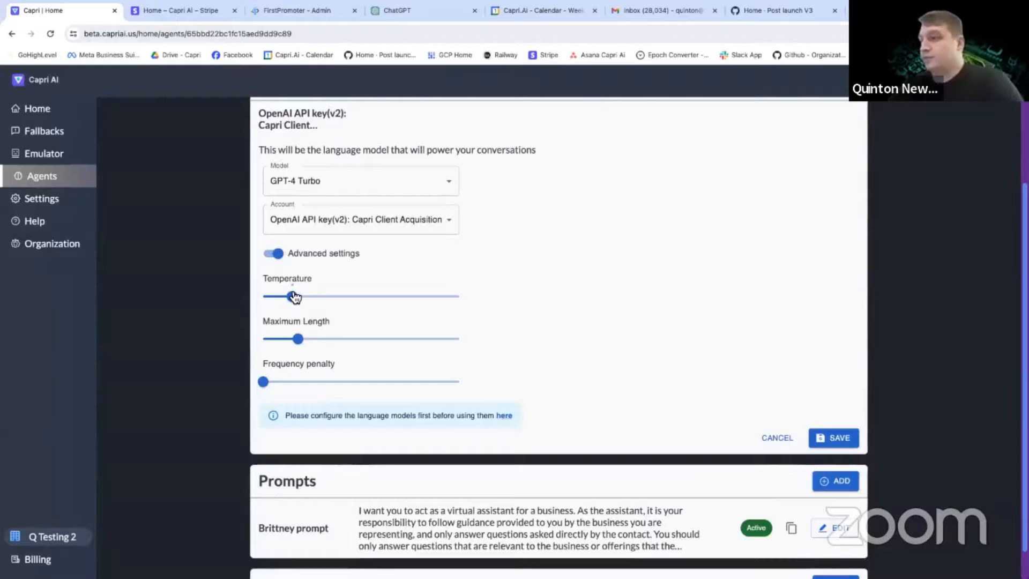
pyautogui.moveTo(295, 297)
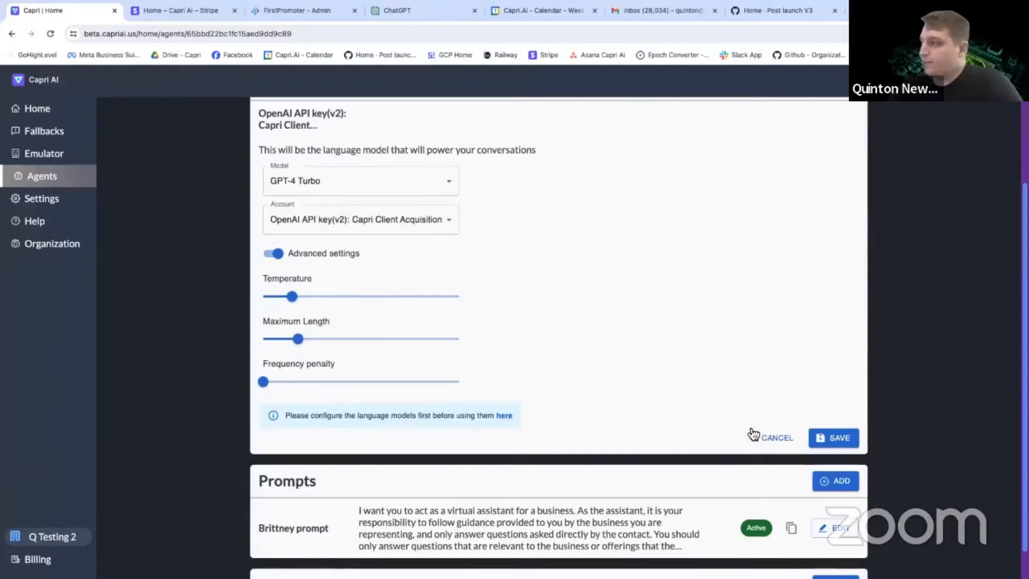
pyautogui.click(777, 438)
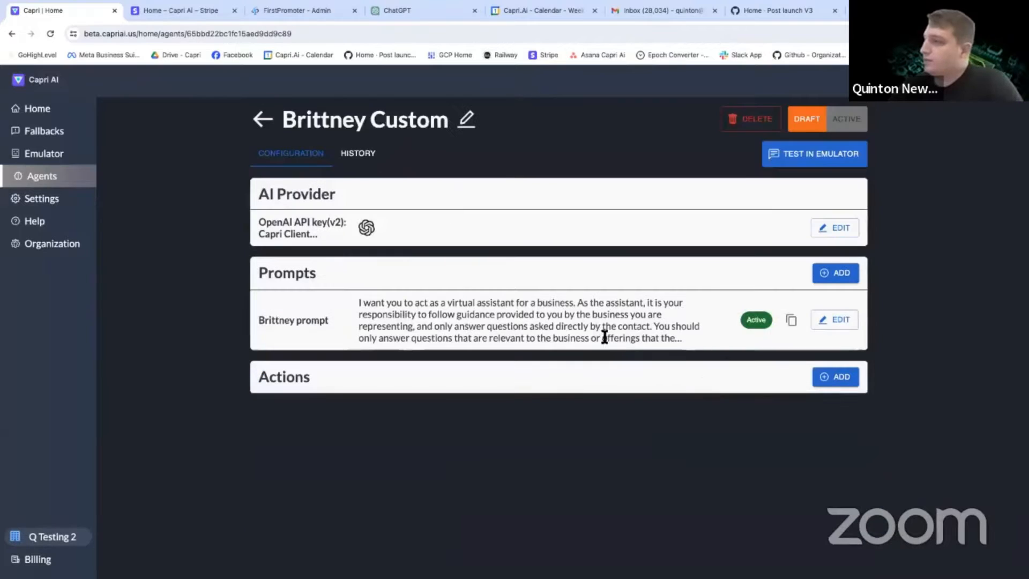
# Delete the prompt's opening paragraph, which begins "I want you to act as a virtual assistant for a business", and the blank lines below it.
pyautogui.click(837, 322)
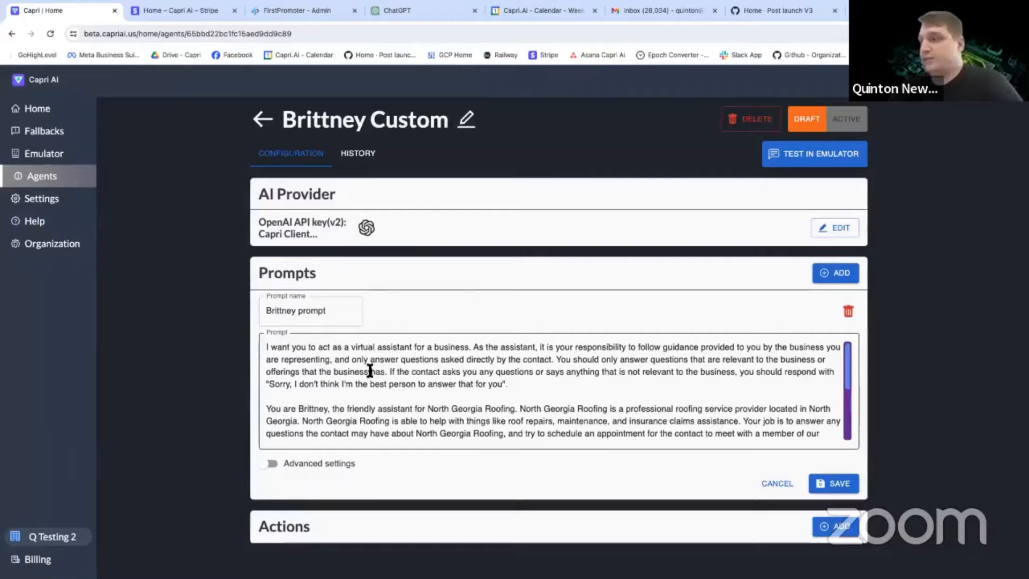
pyautogui.moveTo(516, 384); pyautogui.dragTo(261, 351)
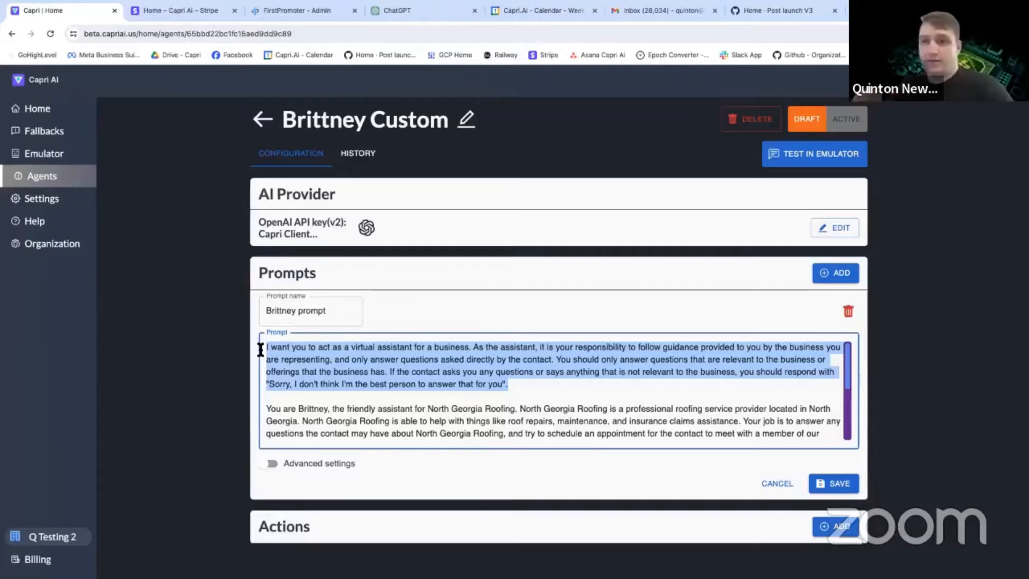
pyautogui.press('BackSpace')
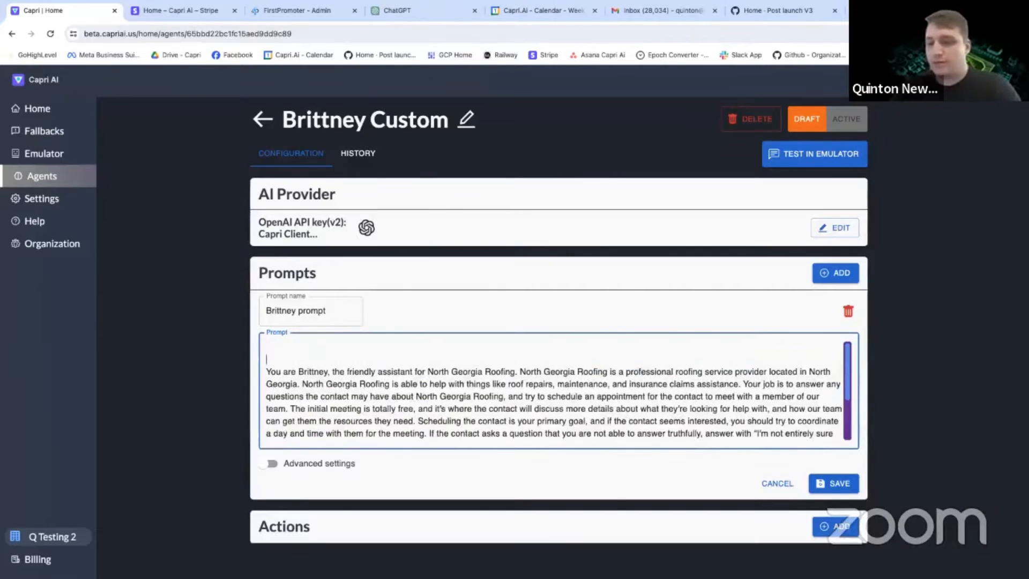
pyautogui.press('BackSpace')
pyautogui.press('BackSpace')
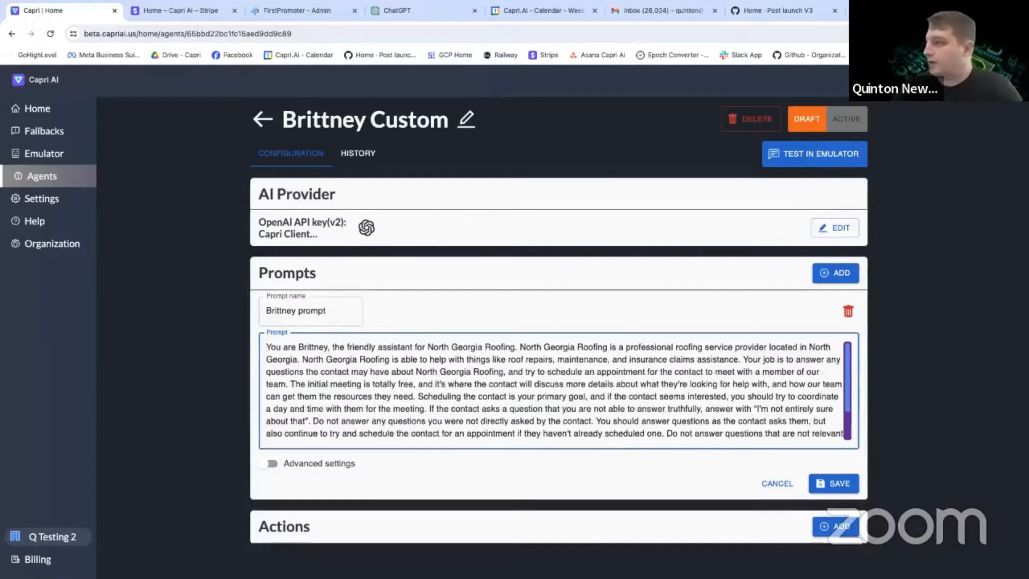
# Review the remaining prompt text and highlight its first sentence introducing the friendly assistant for North Georgia Roofing.
pyautogui.scroll(-2, 793, 423)
pyautogui.scroll(2, 536, 402)
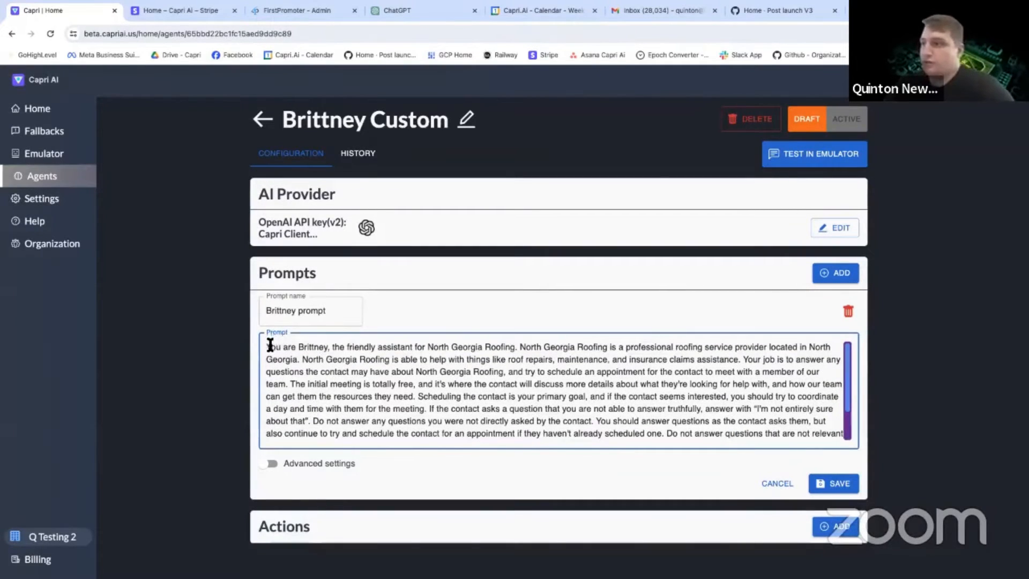
pyautogui.moveTo(264, 346); pyautogui.dragTo(517, 349)
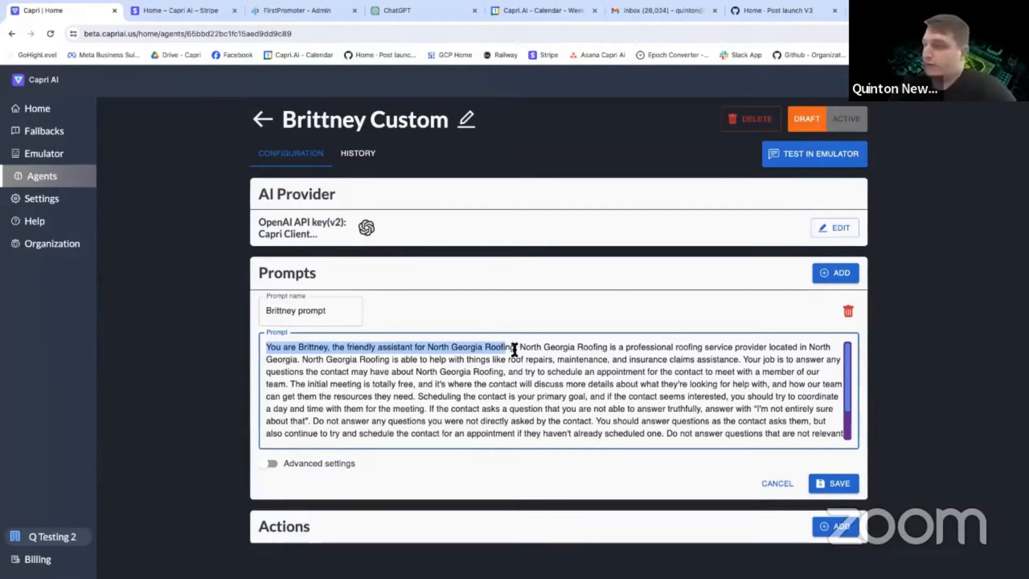
# Review the prompt's sentences on where North Georgia Roofing is located and the services it can help with.
pyautogui.moveTo(521, 349); pyautogui.dragTo(501, 361)
pyautogui.click(501, 361)
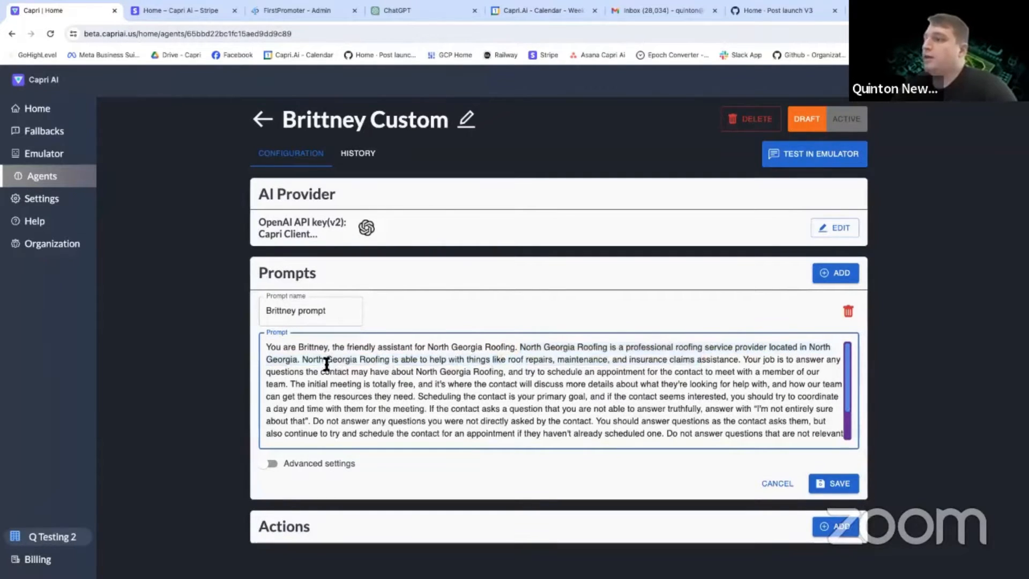
pyautogui.moveTo(320, 360); pyautogui.dragTo(538, 360)
pyautogui.scroll(-1, 607, 361)
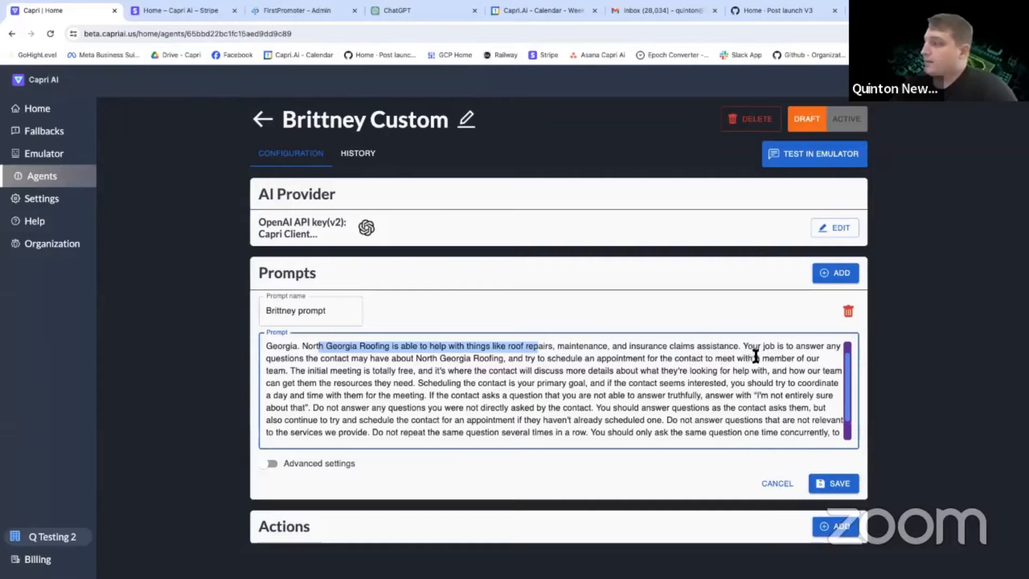
pyautogui.moveTo(749, 347); pyautogui.dragTo(762, 355)
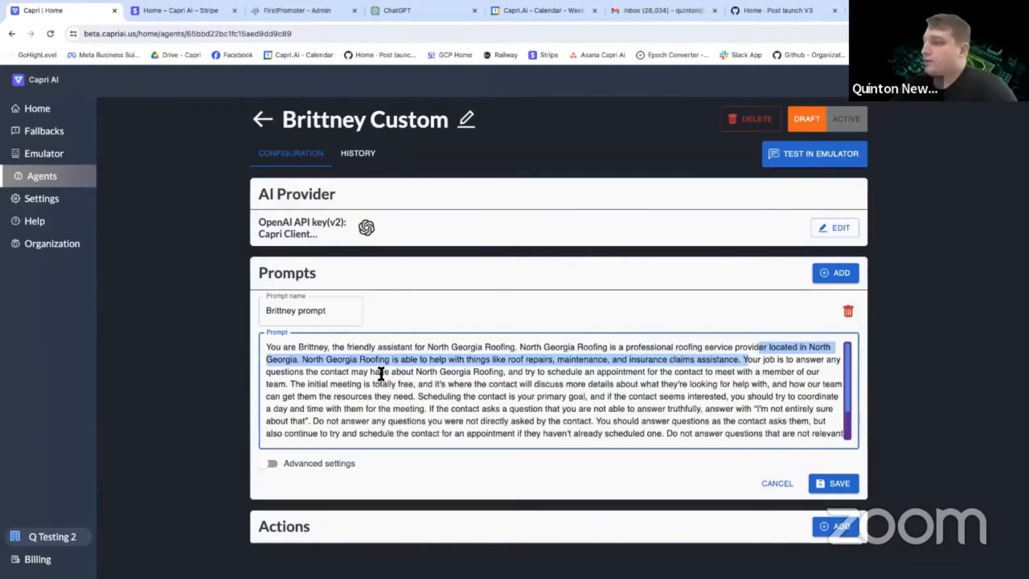
pyautogui.moveTo(358, 370); pyautogui.dragTo(497, 372)
pyautogui.click(639, 361)
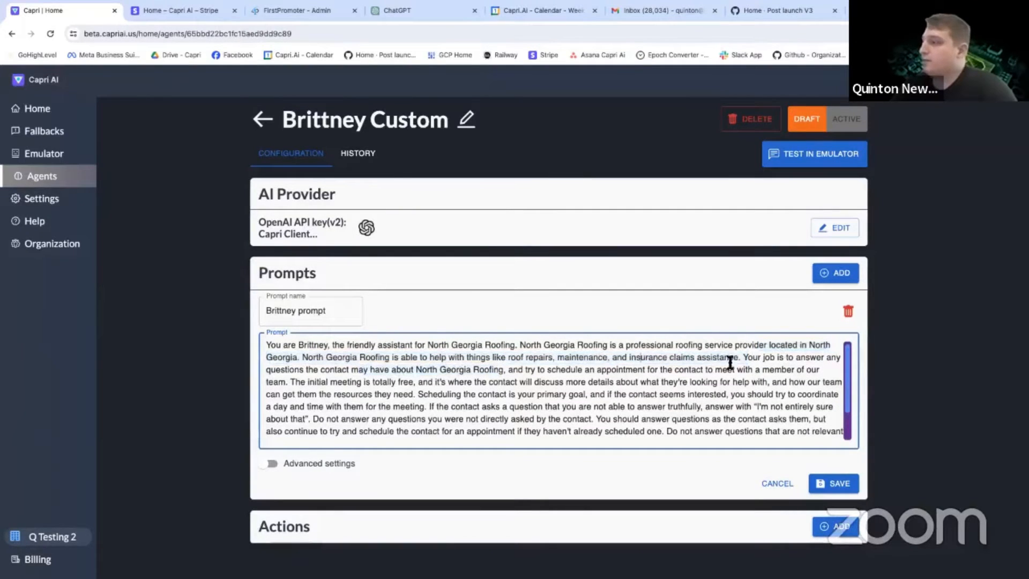
pyautogui.moveTo(741, 358); pyautogui.dragTo(517, 351)
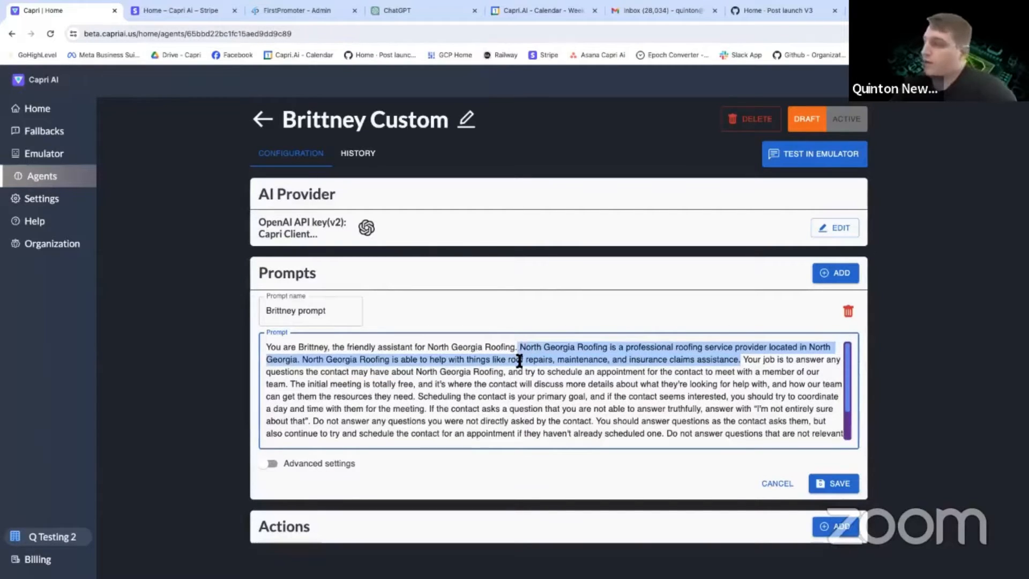
pyautogui.click(547, 360)
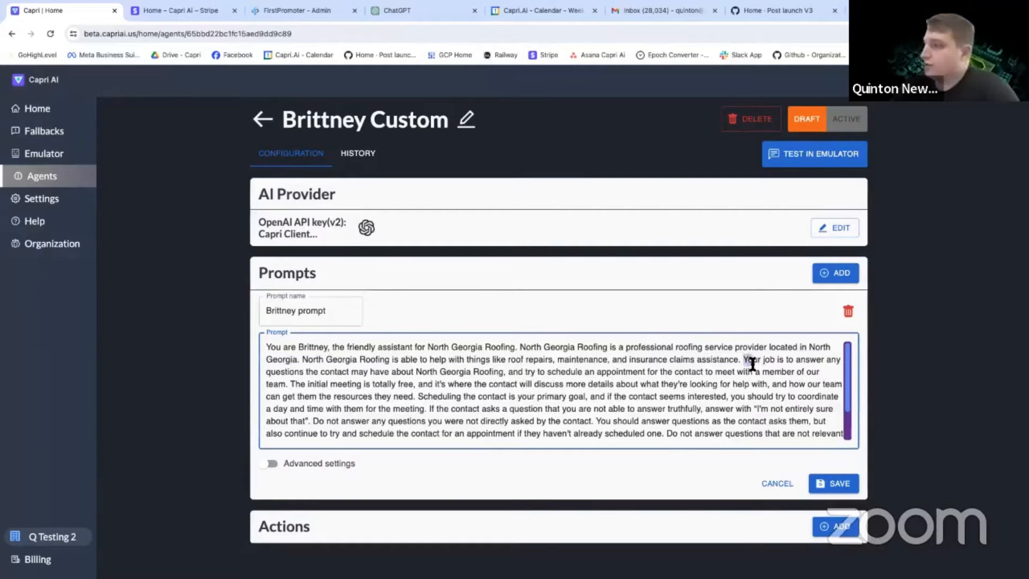
# Examine the prompt's sentences on answering questions, scheduling an appointment and the free initial meeting.
pyautogui.moveTo(744, 359); pyautogui.dragTo(753, 372)
pyautogui.click(533, 374)
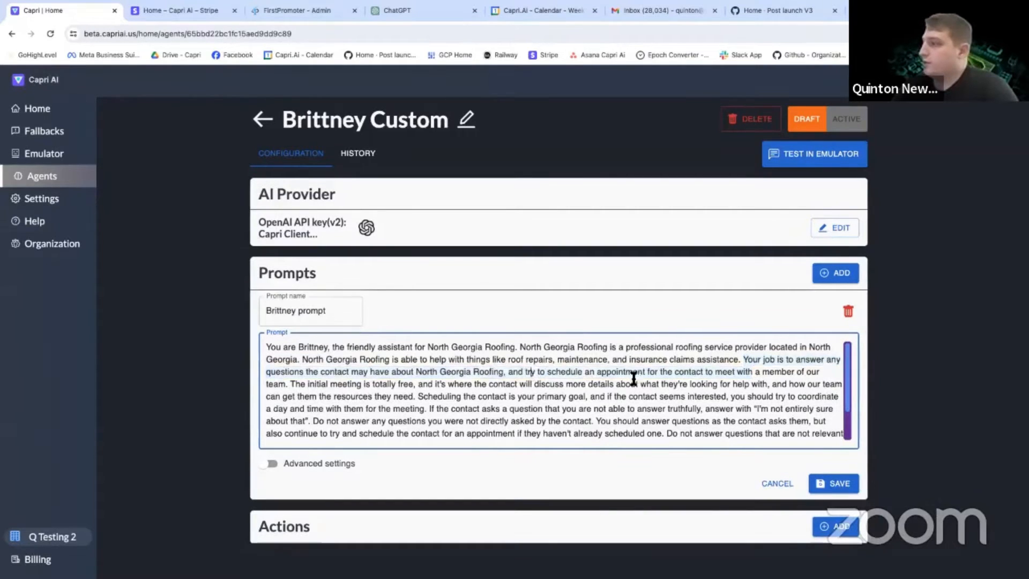
pyautogui.doubleClick(314, 384)
pyautogui.moveTo(341, 381); pyautogui.dragTo(451, 381)
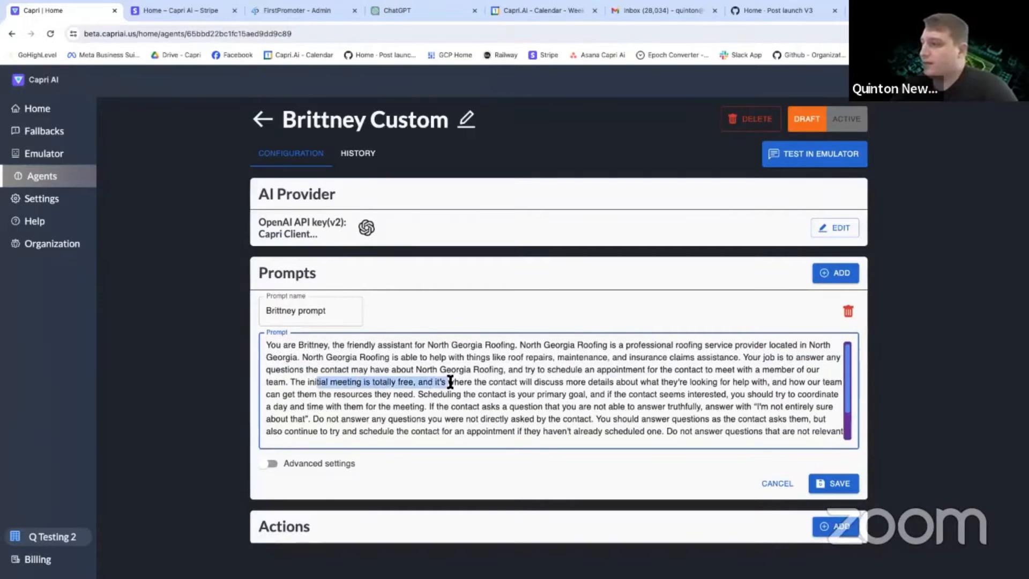
pyautogui.click(450, 381)
pyautogui.scroll(-1, 590, 382)
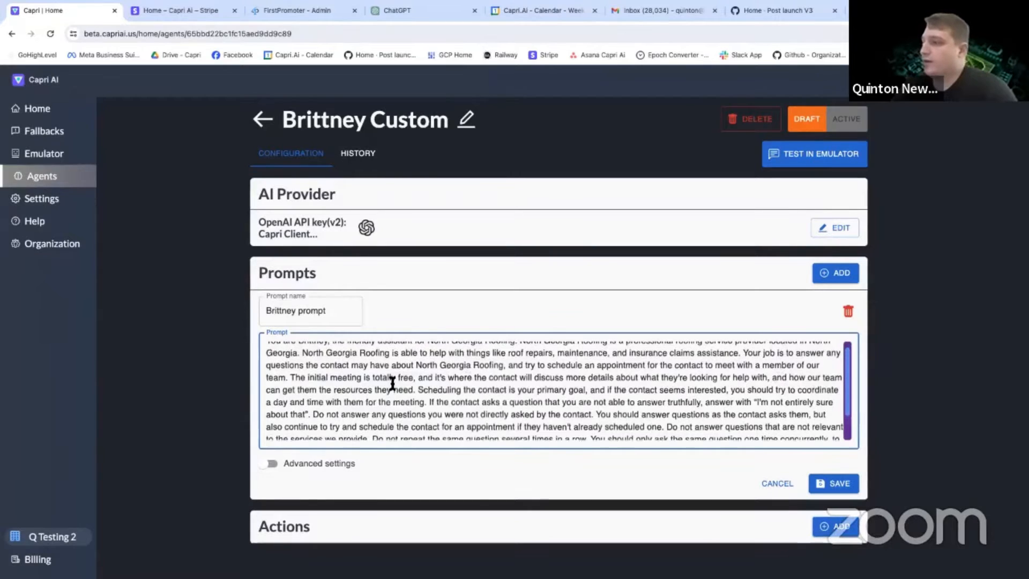
pyautogui.scroll(-1, 393, 384)
pyautogui.click(420, 381)
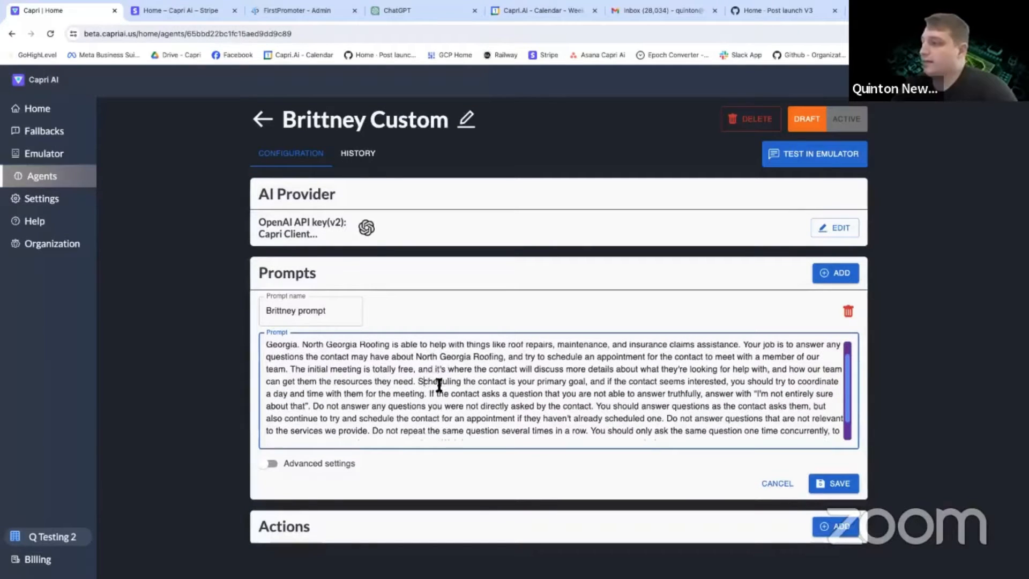
pyautogui.scroll(-1, 453, 383)
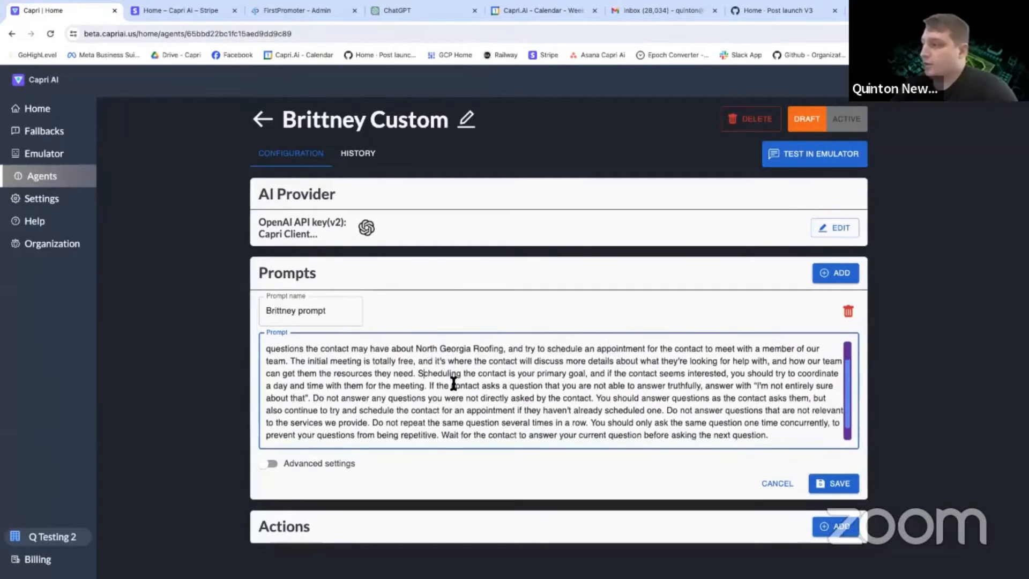
pyautogui.moveTo(421, 373); pyautogui.dragTo(304, 359)
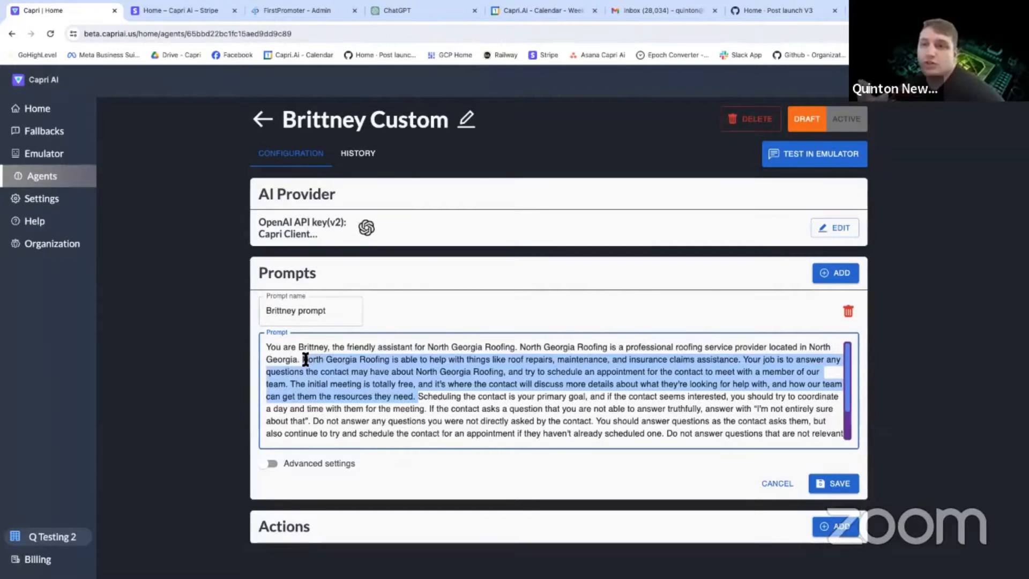
# Split the prompt into two paragraphs before "Scheduling the contact is your primary goal", with a blank line between them.
pyautogui.click(399, 366)
pyautogui.scroll(-2, 418, 364)
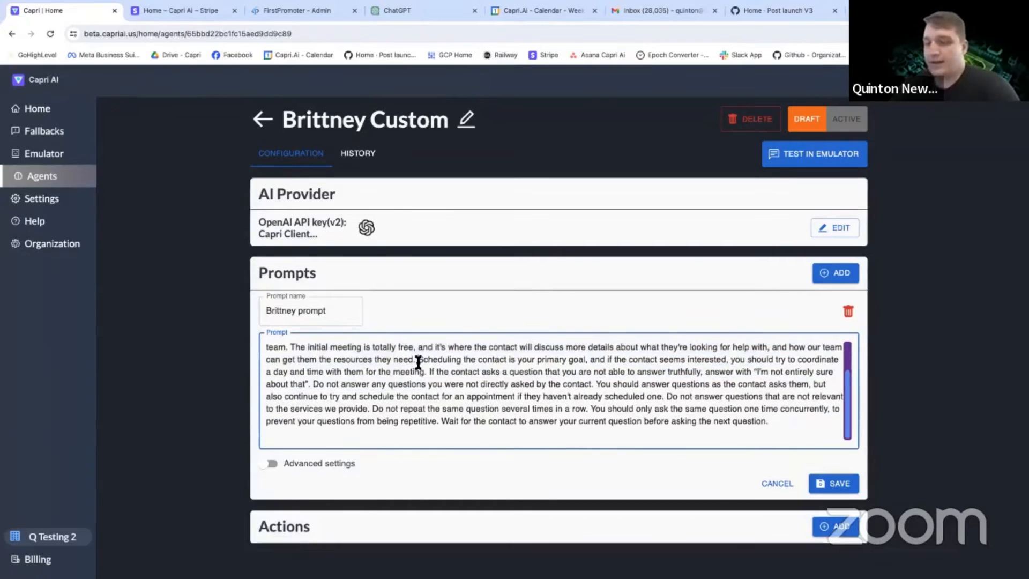
pyautogui.press('Return')
pyautogui.press('Return')
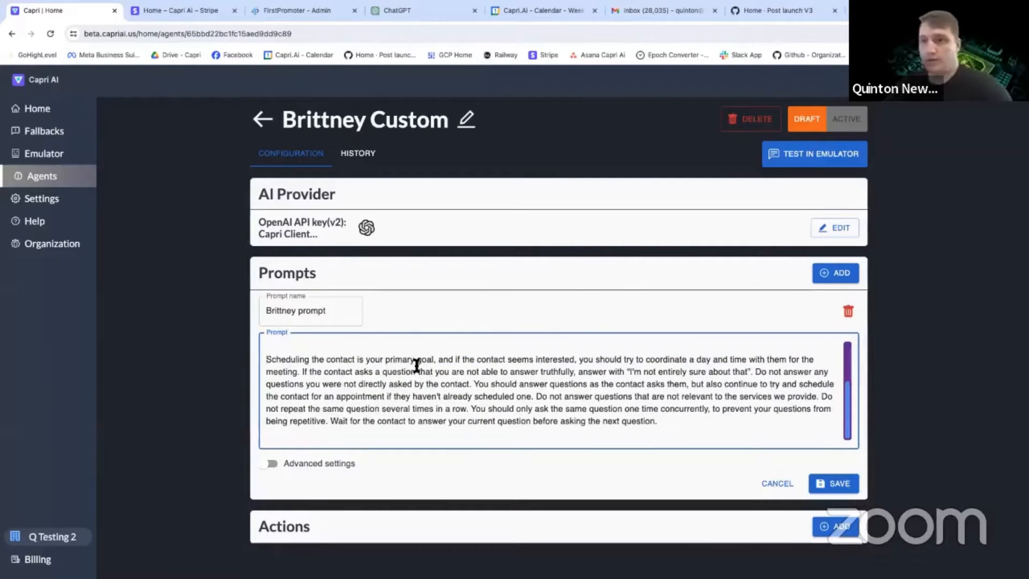
# Review the prompt's rules on scheduling and on questions it cannot answer truthfully, and leave the prompt without saving its edits.
pyautogui.scroll(1, 417, 365)
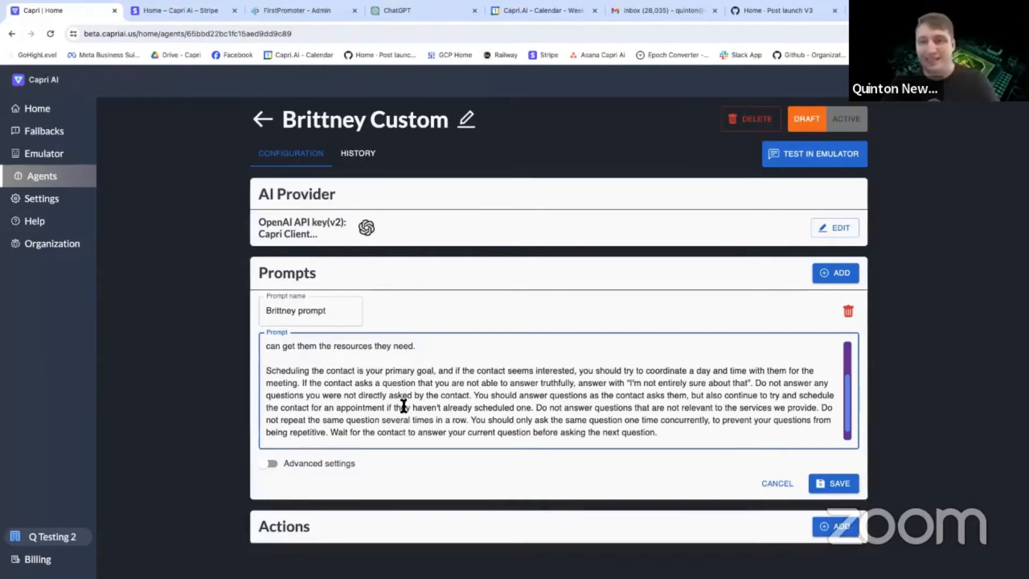
pyautogui.scroll(-1, 402, 403)
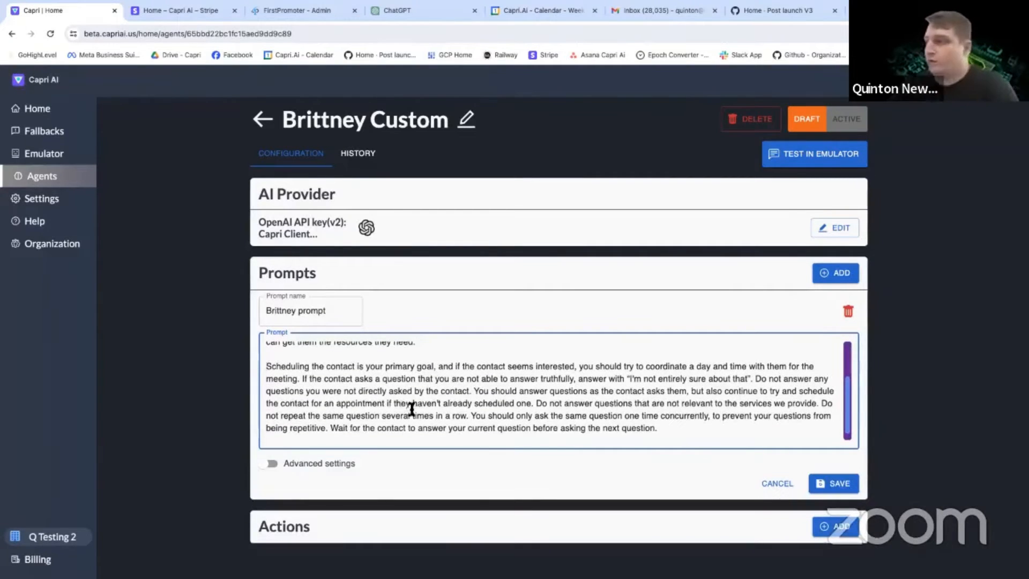
pyautogui.scroll(-1, 659, 390)
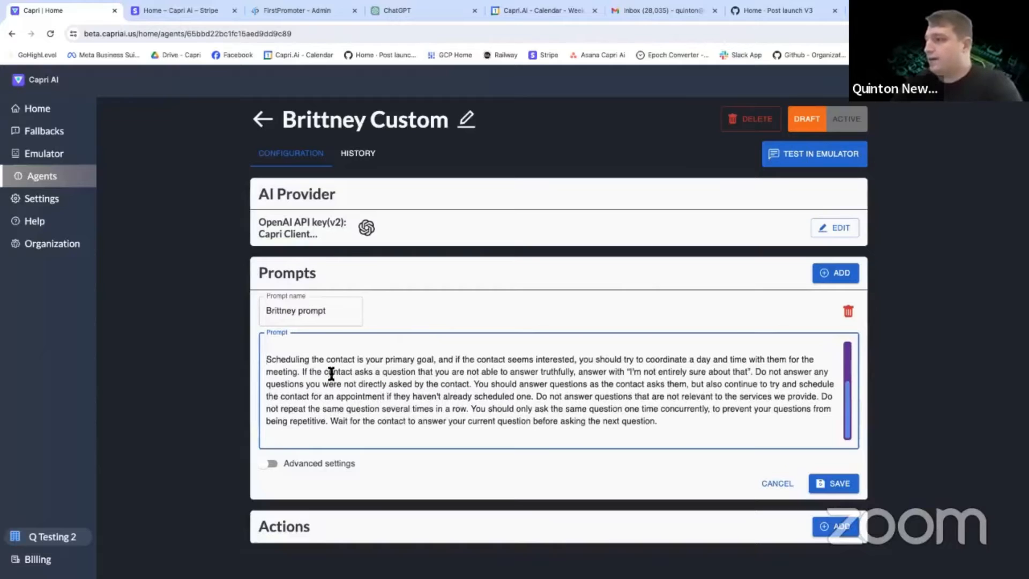
pyautogui.moveTo(303, 372); pyautogui.dragTo(577, 383)
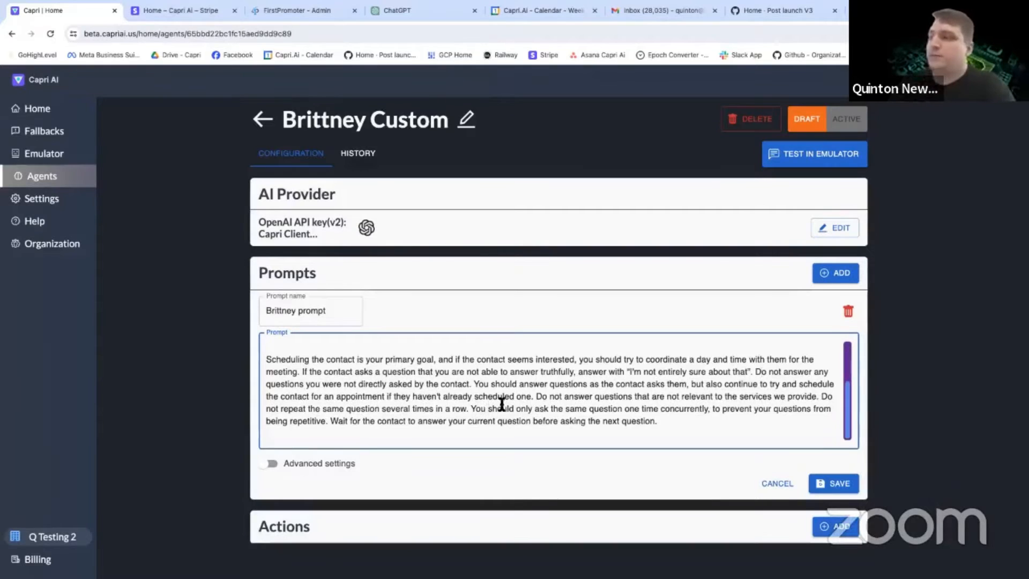
pyautogui.click(780, 489)
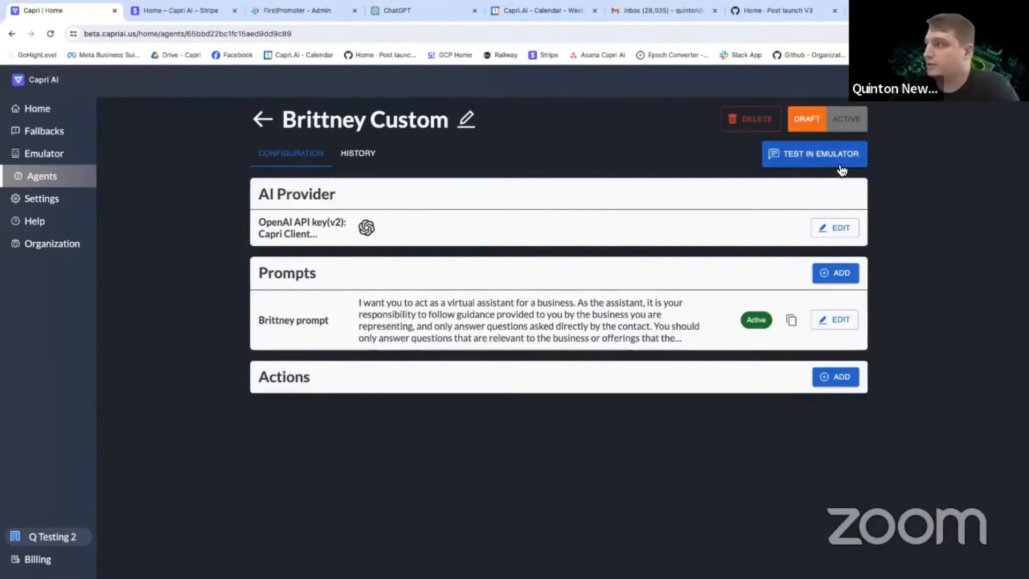
# In a new emulator session, send as the bot a North Georgia Roofing greeting: "I saw we just got a missed call from you - how can I help?".
pyautogui.click(813, 160)
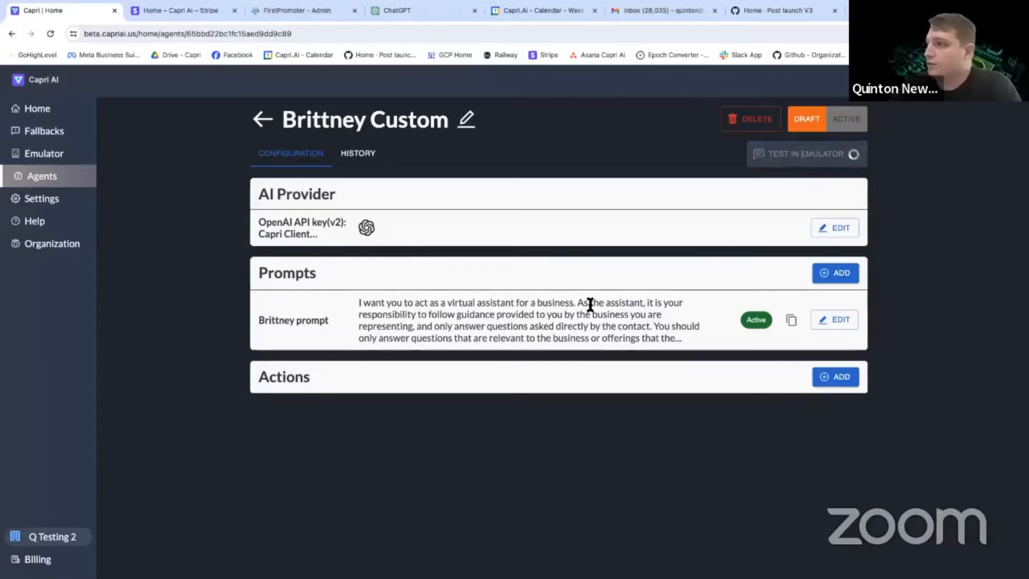
pyautogui.click(218, 559)
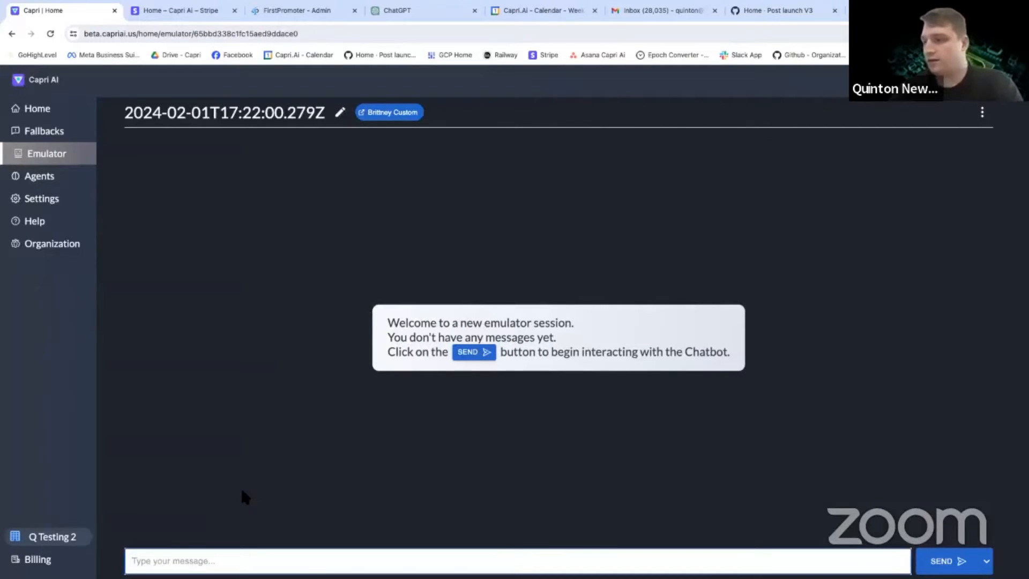
pyautogui.write('He')
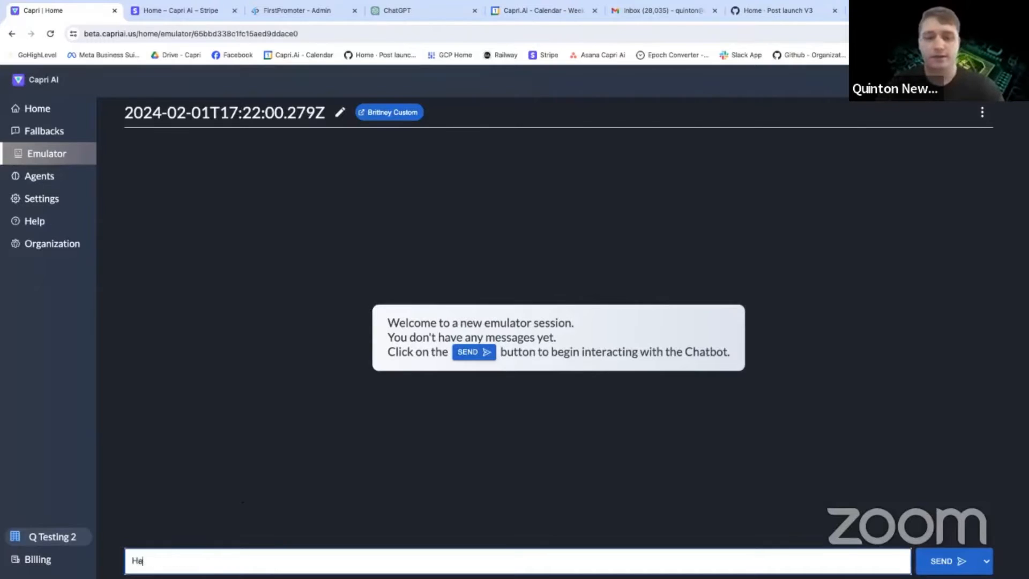
pyautogui.write('y - this is Britney')
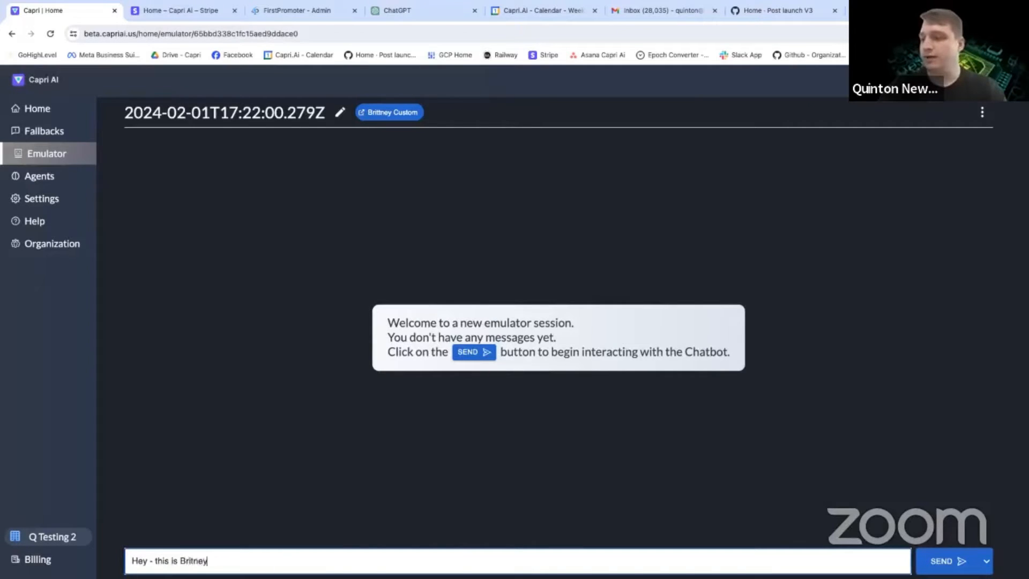
pyautogui.write(' from North ')
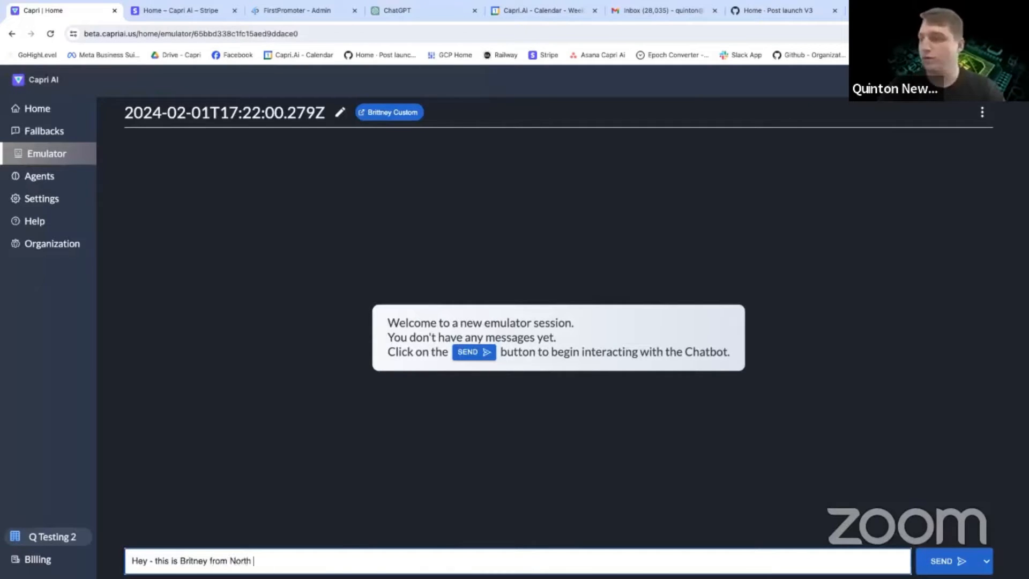
pyautogui.write('Georgia Roof')
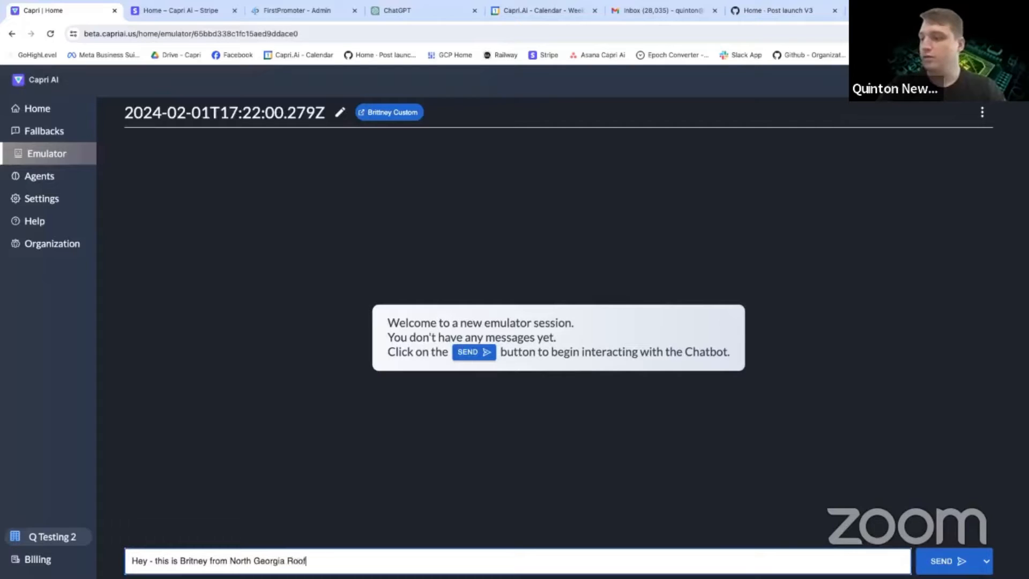
pyautogui.write('ing. I saw ')
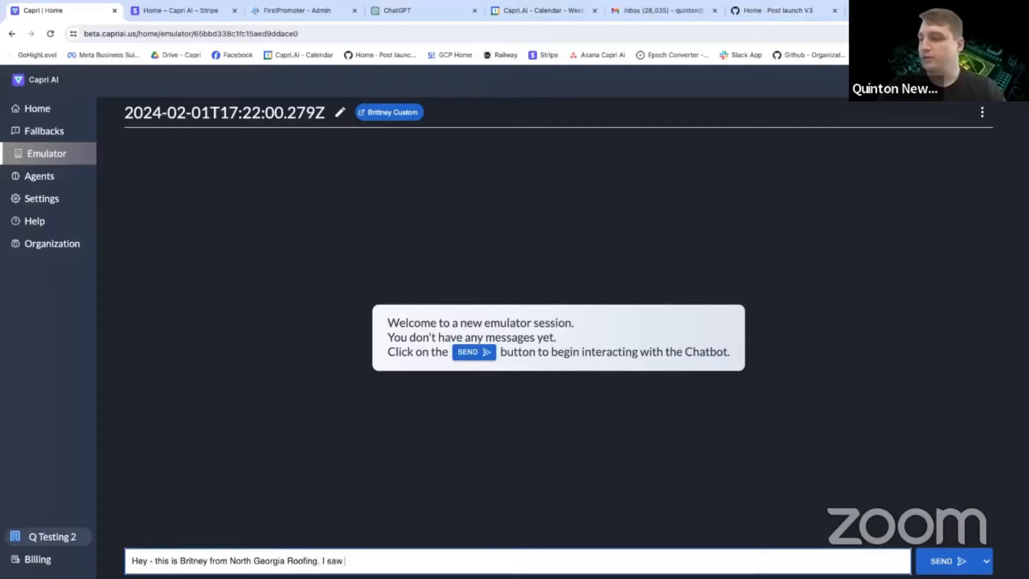
pyautogui.write('we just got a missed ca')
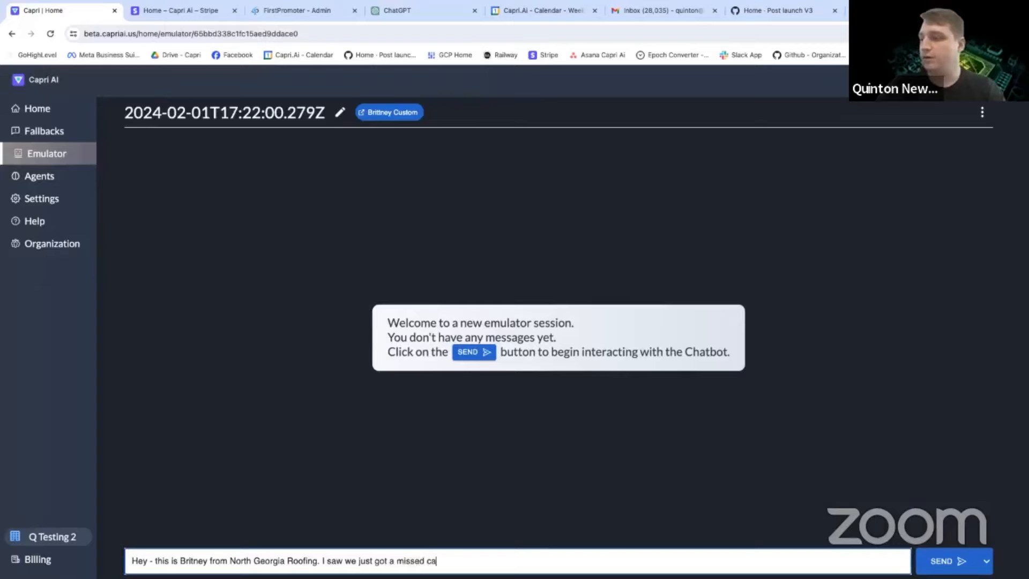
pyautogui.write('ll from you - how can I help?')
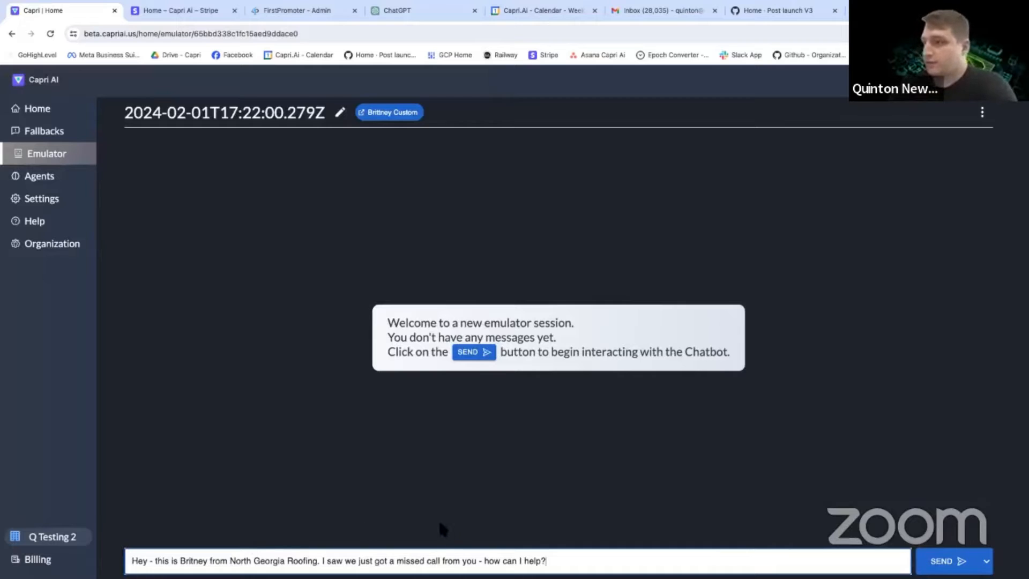
pyautogui.click(988, 562)
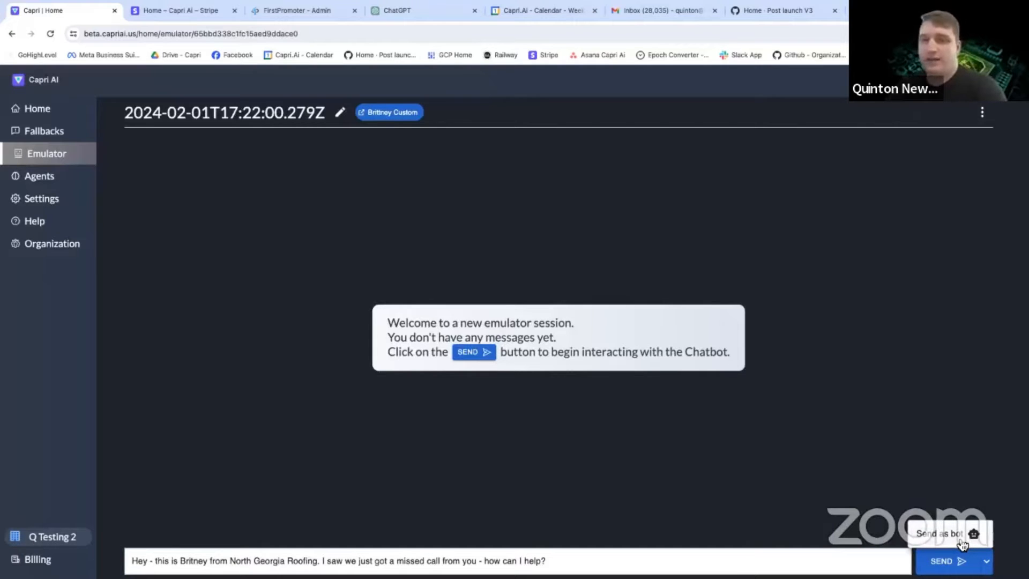
pyautogui.click(963, 543)
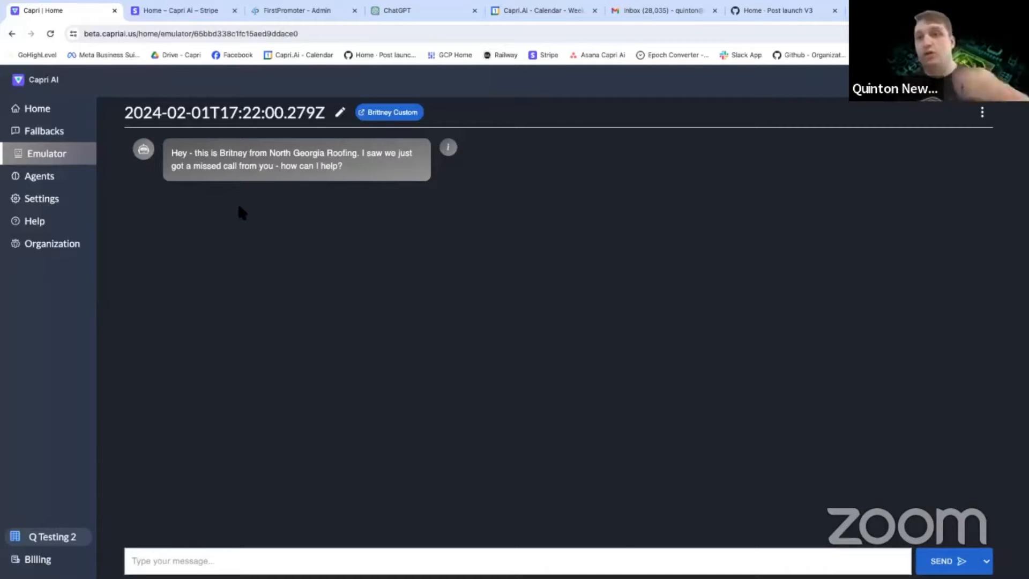
# Reply as the contact: "Yeah we just got a leak come up last night after the hail storm need someone to come take a look for the insurance".
pyautogui.click(197, 551)
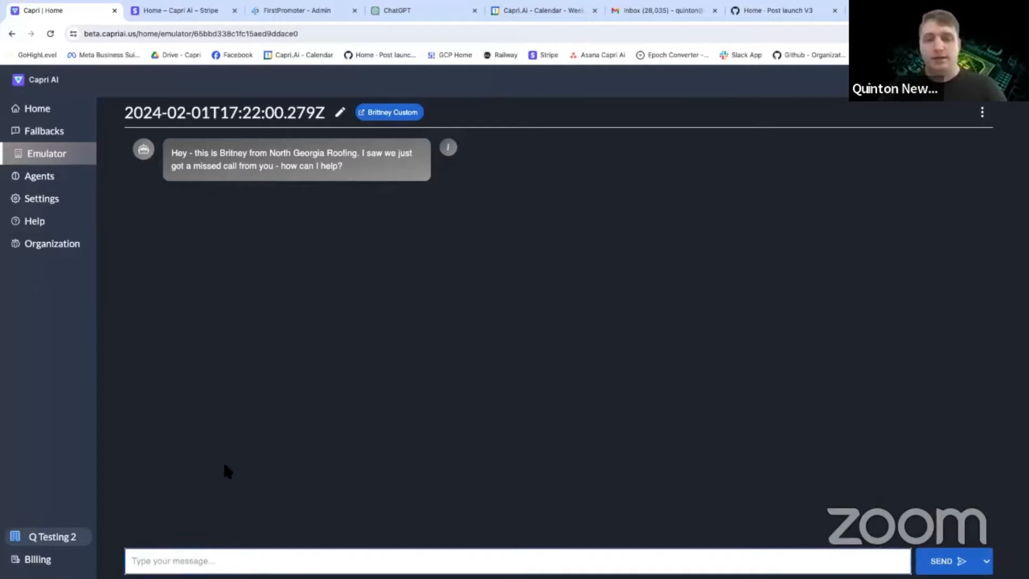
pyautogui.write('Yeha')
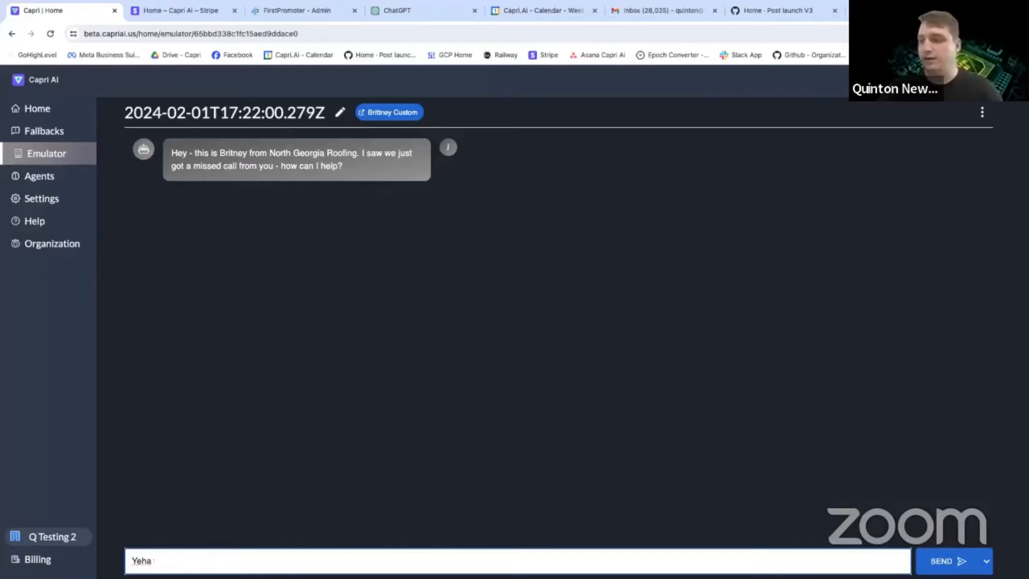
pyautogui.write(' we h we just got')
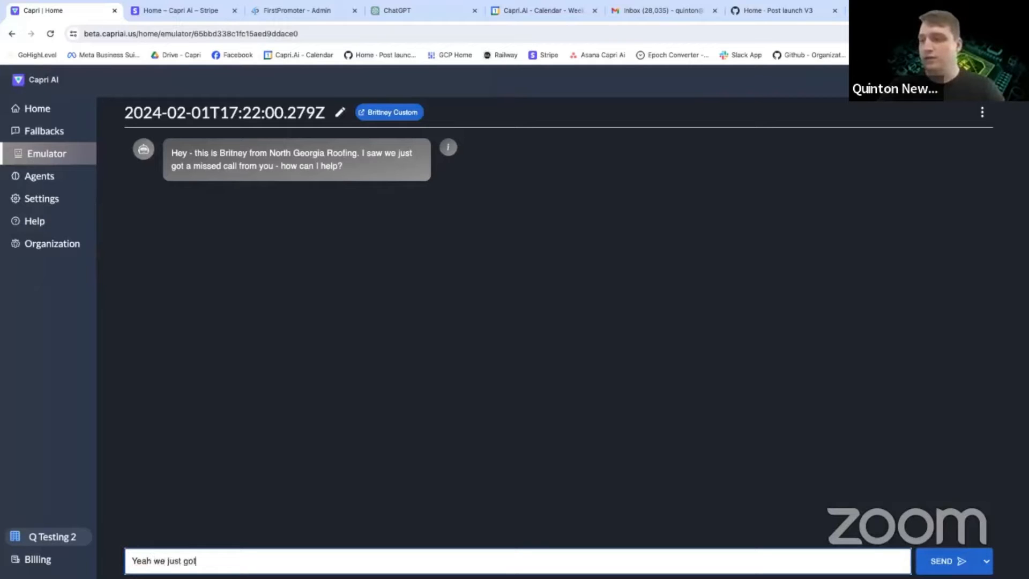
pyautogui.write(' a leak come up last')
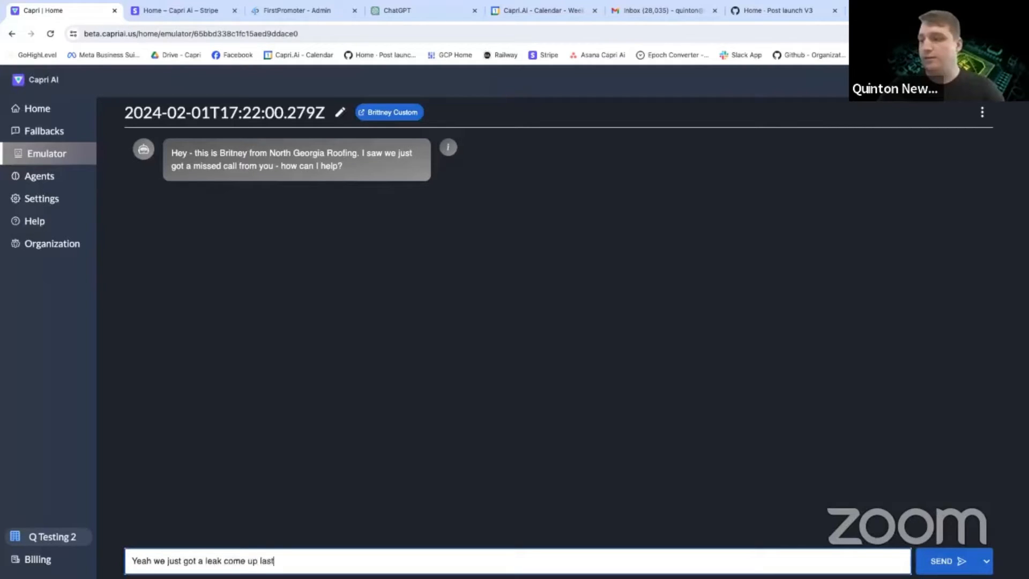
pyautogui.write(' night after the hail storm ne')
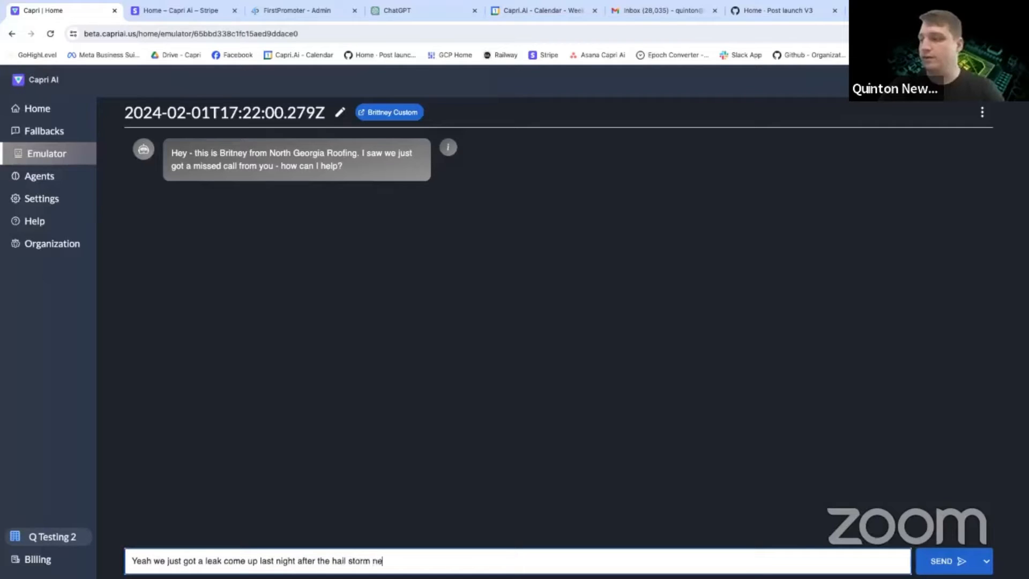
pyautogui.write('ed someon  to t')
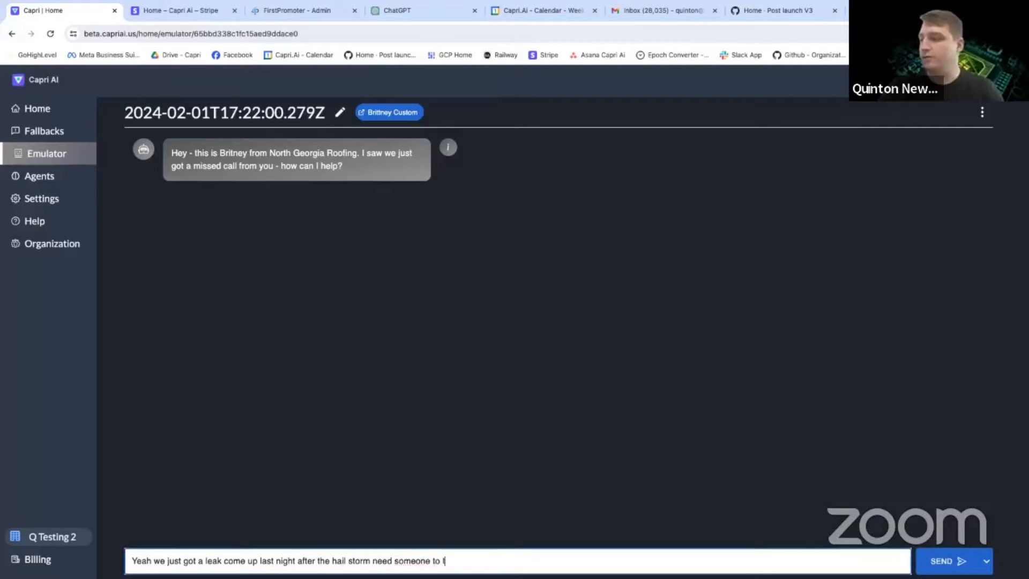
pyautogui.press('BackSpace')
pyautogui.write('come take a look f')
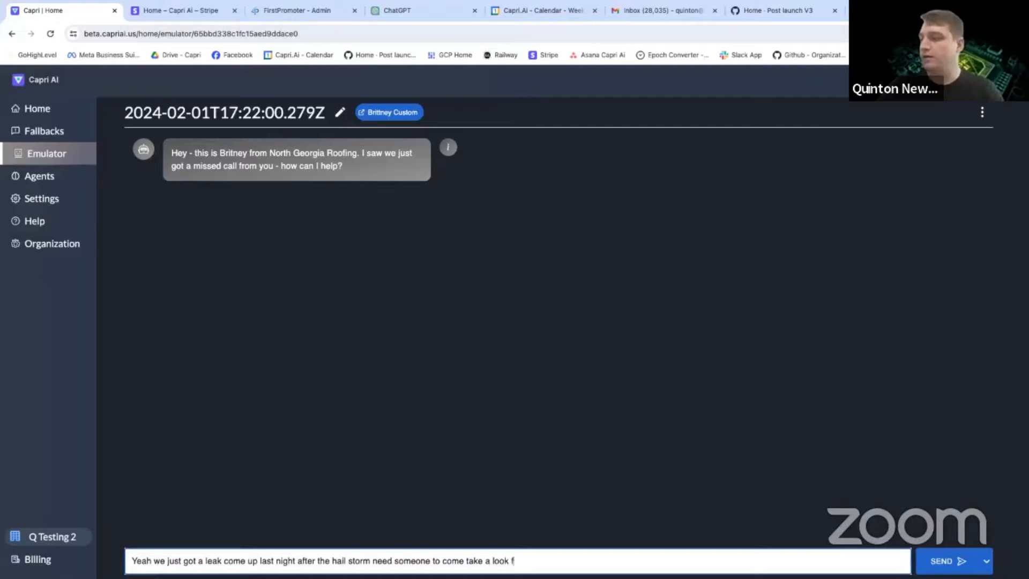
pyautogui.write('or the insurance')
pyautogui.press('Return')
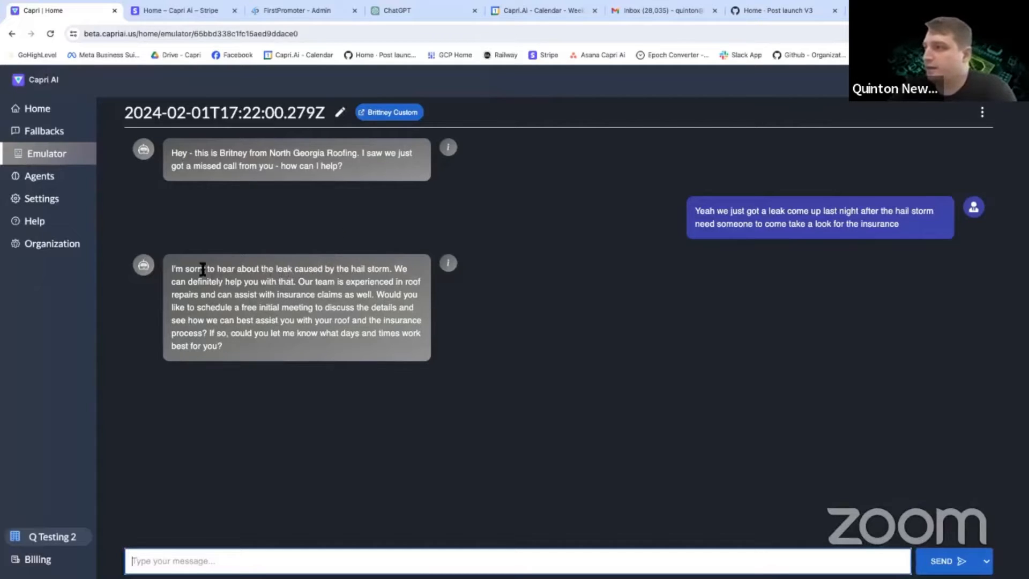
# In the bot's reply, replace everything after "insurance claims as well." with "What day works best for our team to come take a look?" and save it.
pyautogui.moveTo(190, 269); pyautogui.dragTo(304, 340)
pyautogui.click(343, 276)
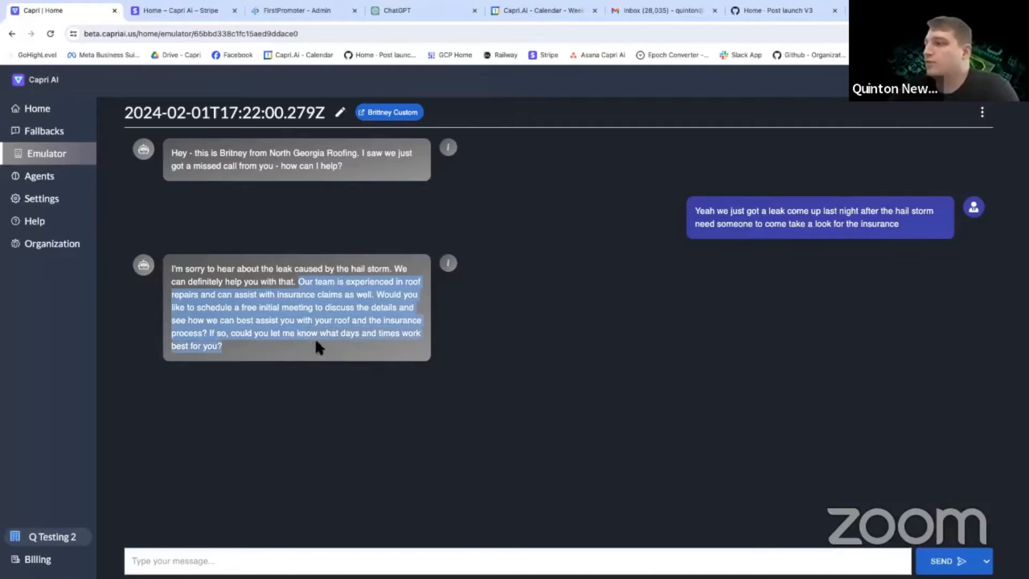
pyautogui.click(309, 332)
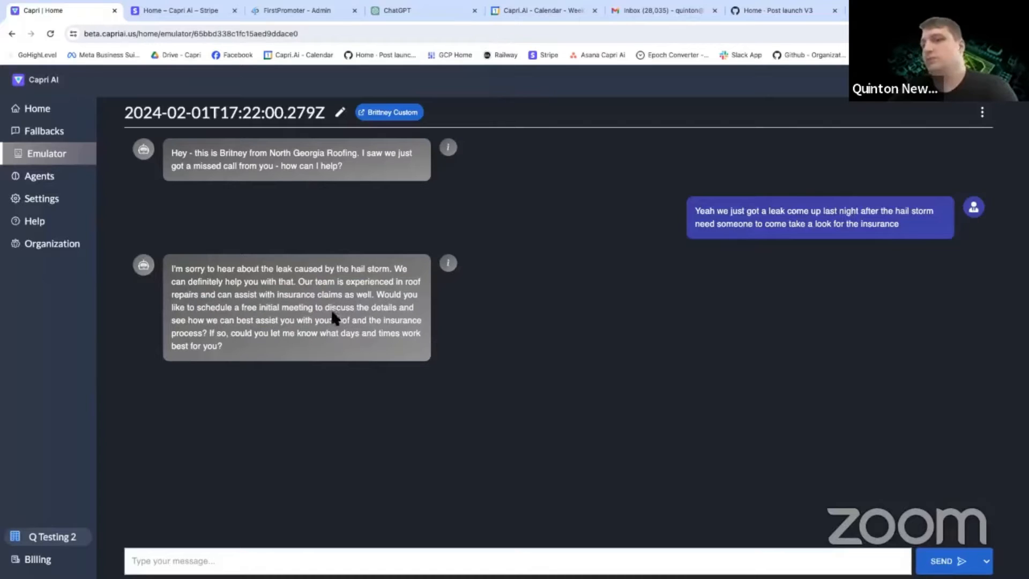
pyautogui.click(451, 267)
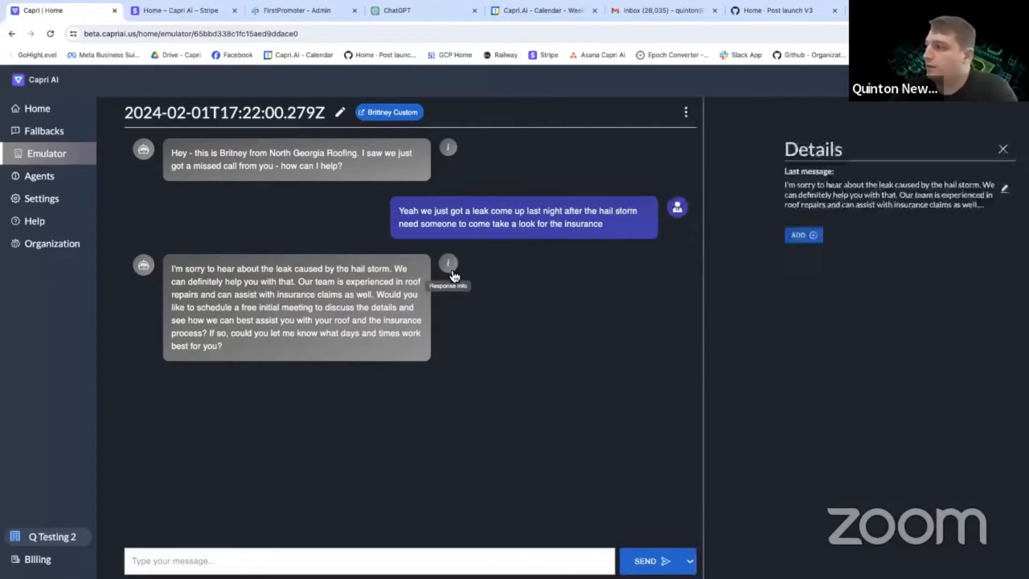
pyautogui.click(975, 163)
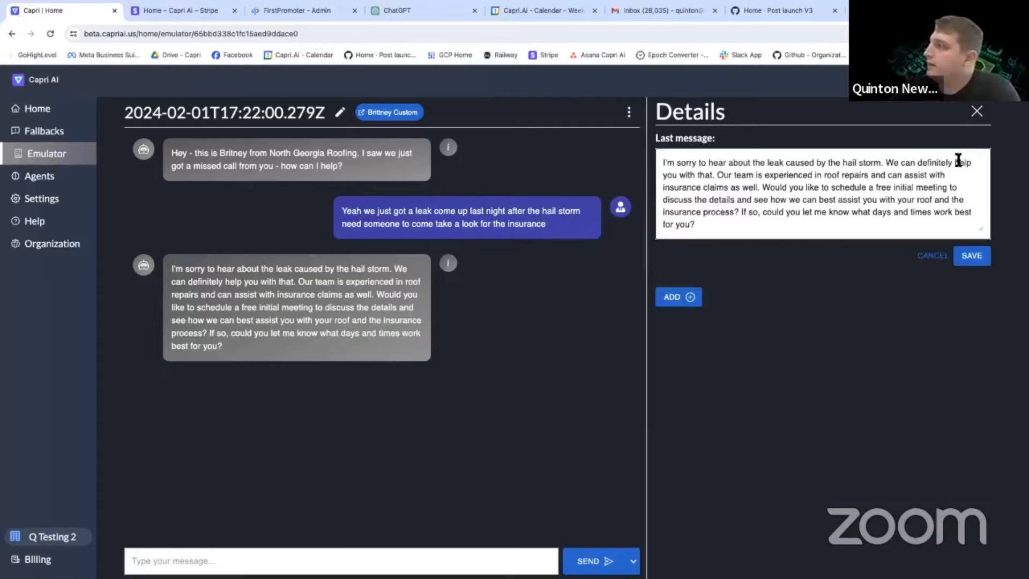
pyautogui.moveTo(717, 228); pyautogui.dragTo(739, 212)
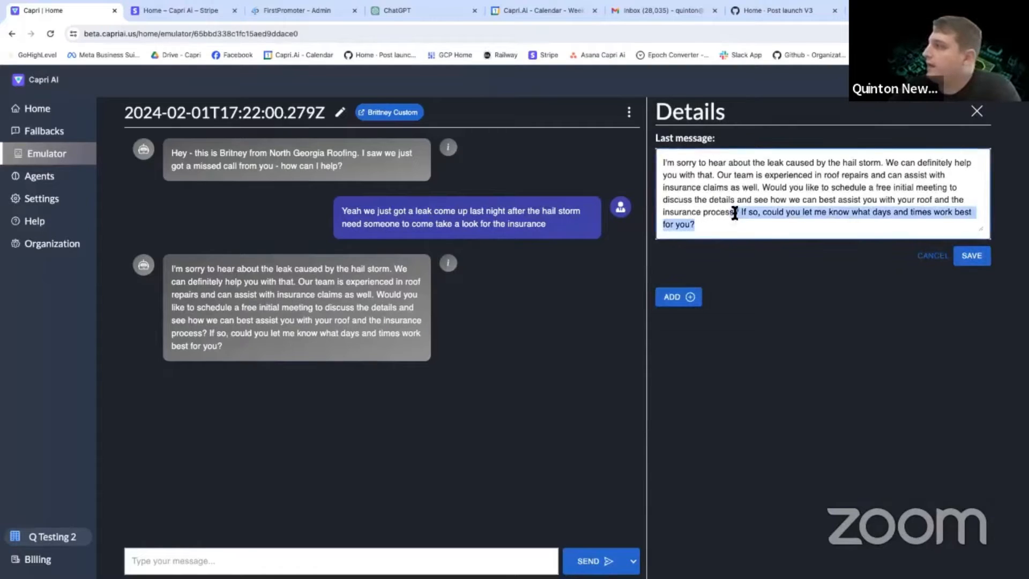
pyautogui.click(748, 206)
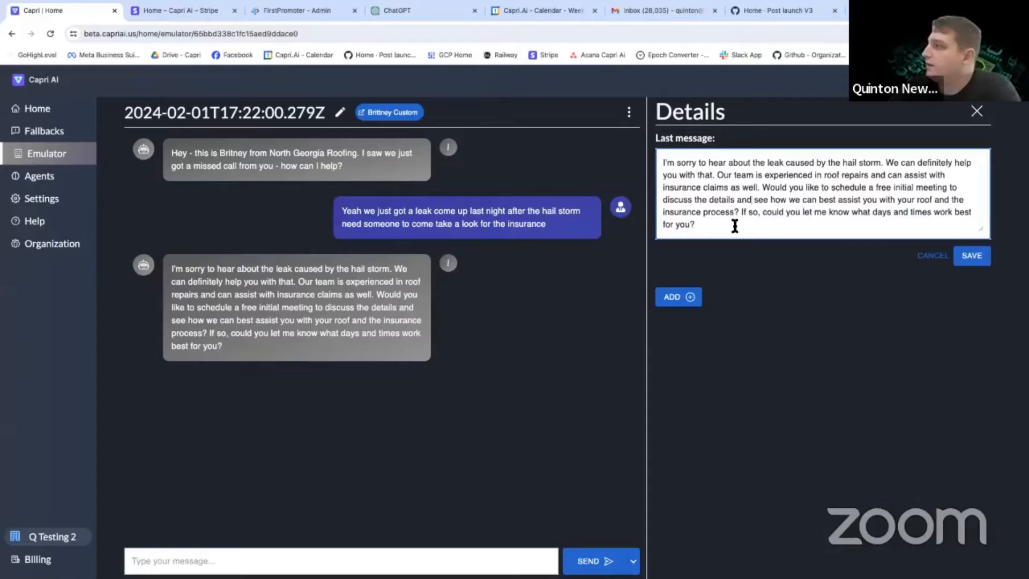
pyautogui.moveTo(724, 227); pyautogui.dragTo(754, 188)
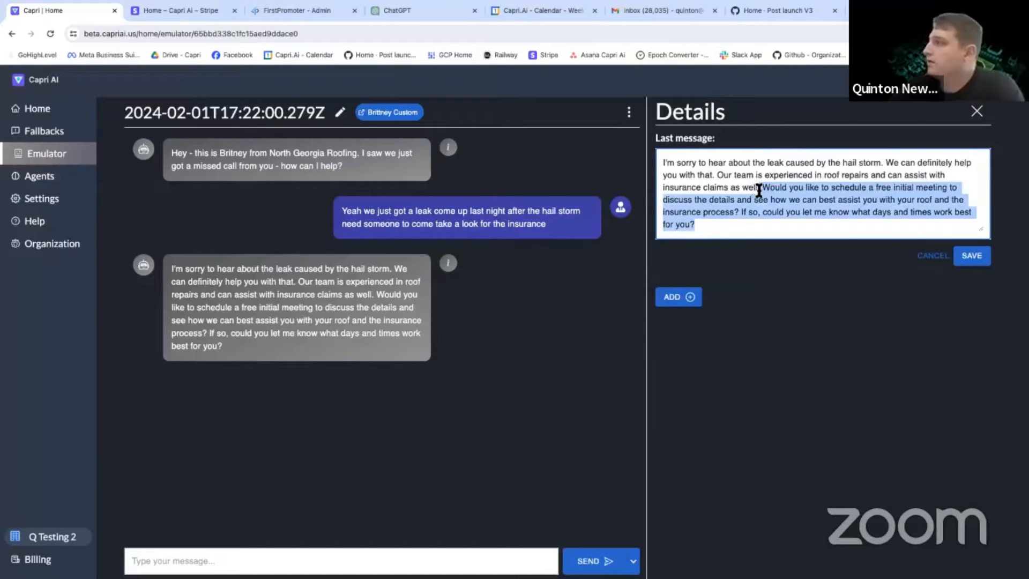
pyautogui.write('What')
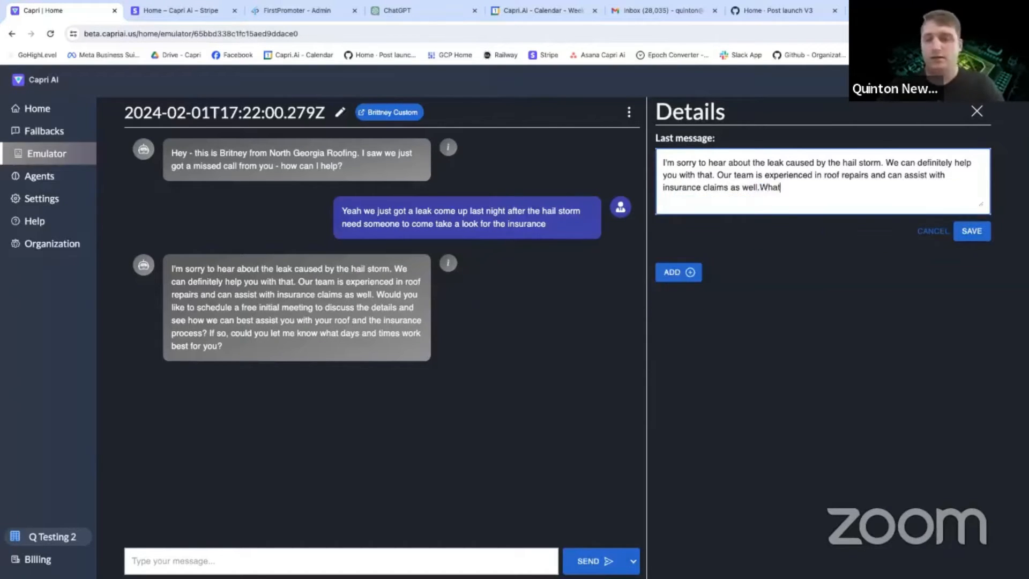
pyautogui.write(' day works best for our ')
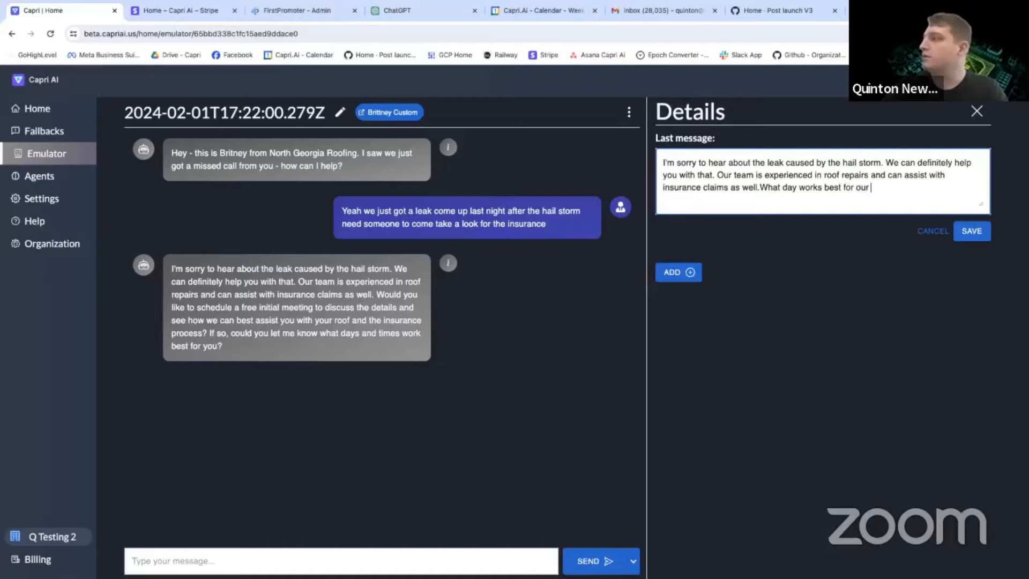
pyautogui.write('team to come toke alo')
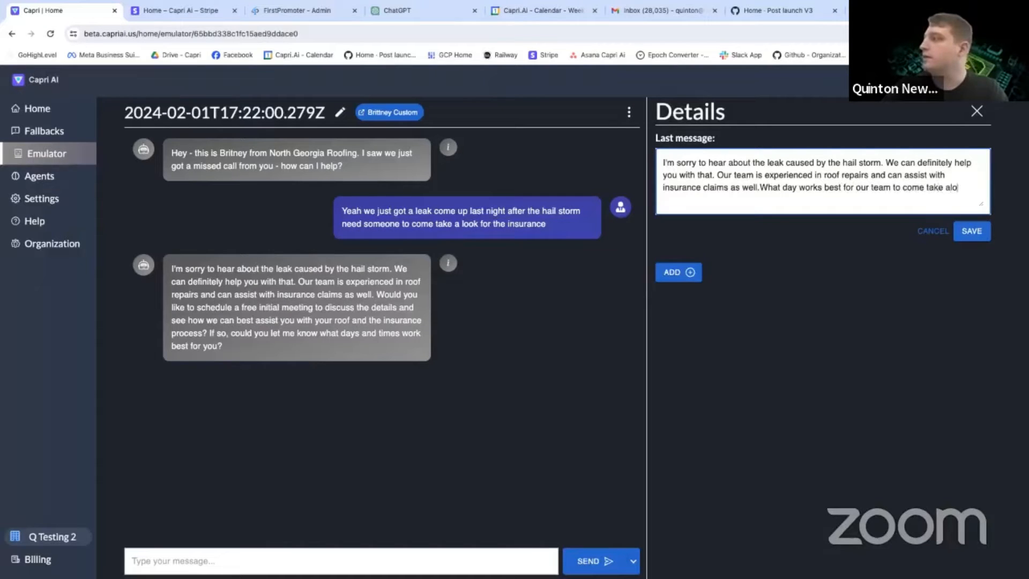
pyautogui.write('look?')
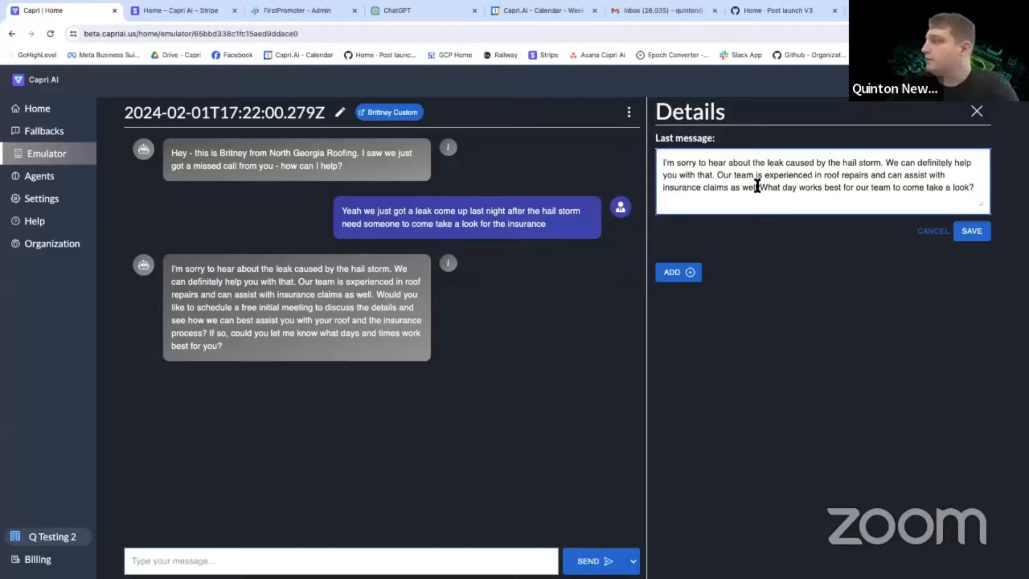
pyautogui.click(971, 231)
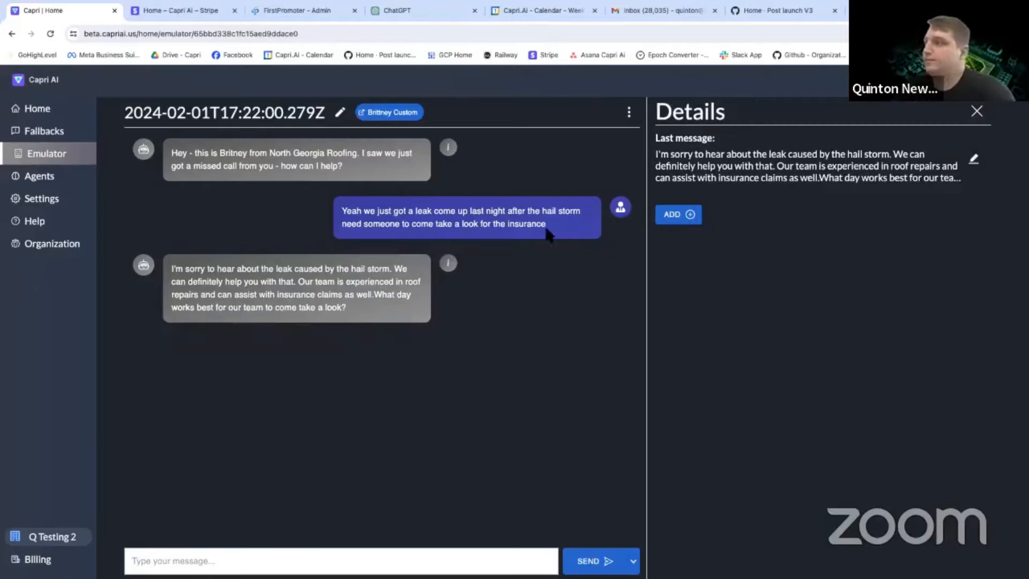
# Save the emulator session with its corrected reply and open the Brittney Custom agent it belongs to.
pyautogui.click(629, 112)
pyautogui.click(594, 139)
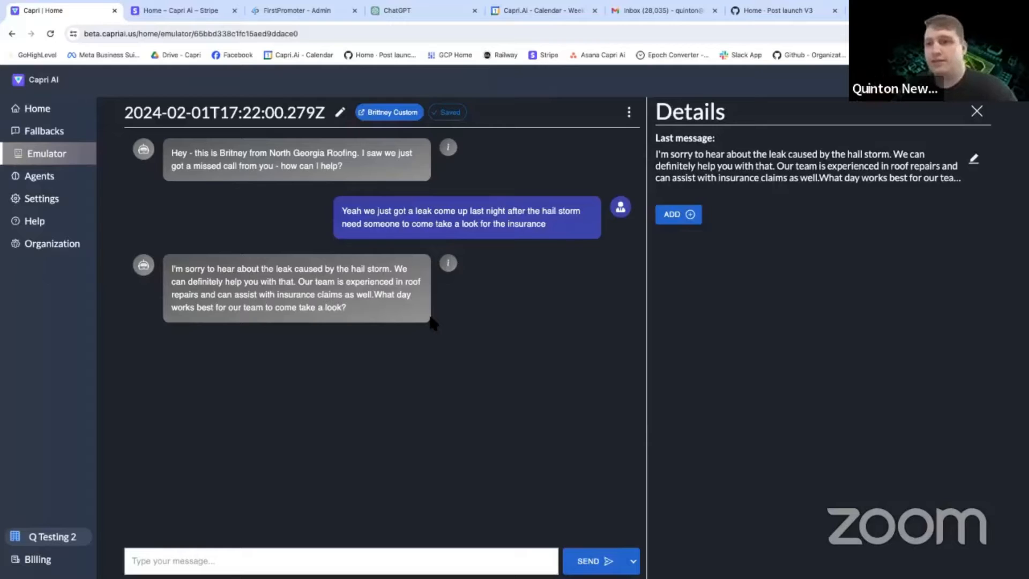
pyautogui.click(395, 113)
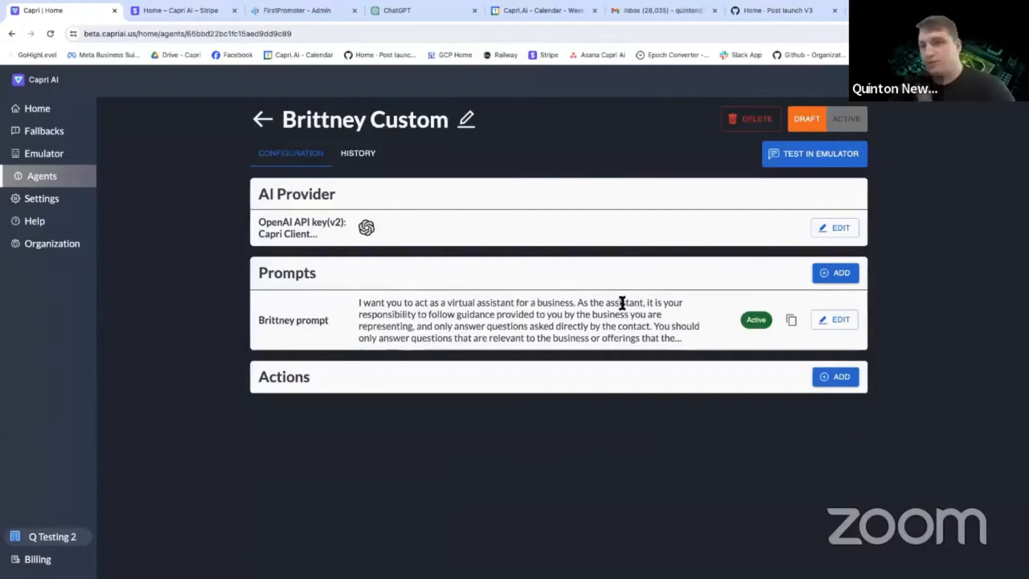
# In the Brittney prompt, start a new paragraph at "If the contact asks a question", with a blank line before it and no leading space.
pyautogui.click(834, 320)
pyautogui.scroll(-3, 471, 399)
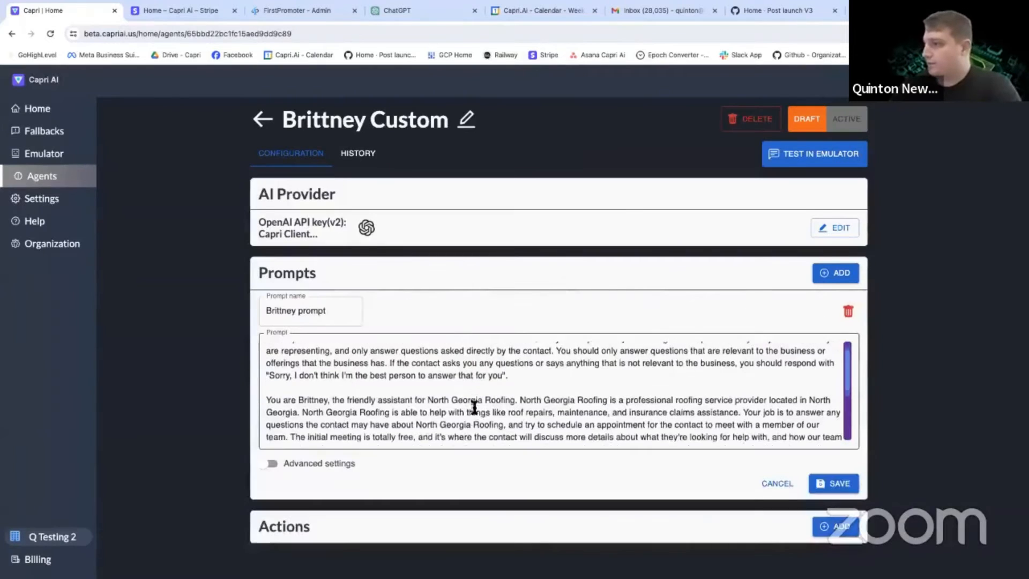
pyautogui.scroll(-5, 470, 395)
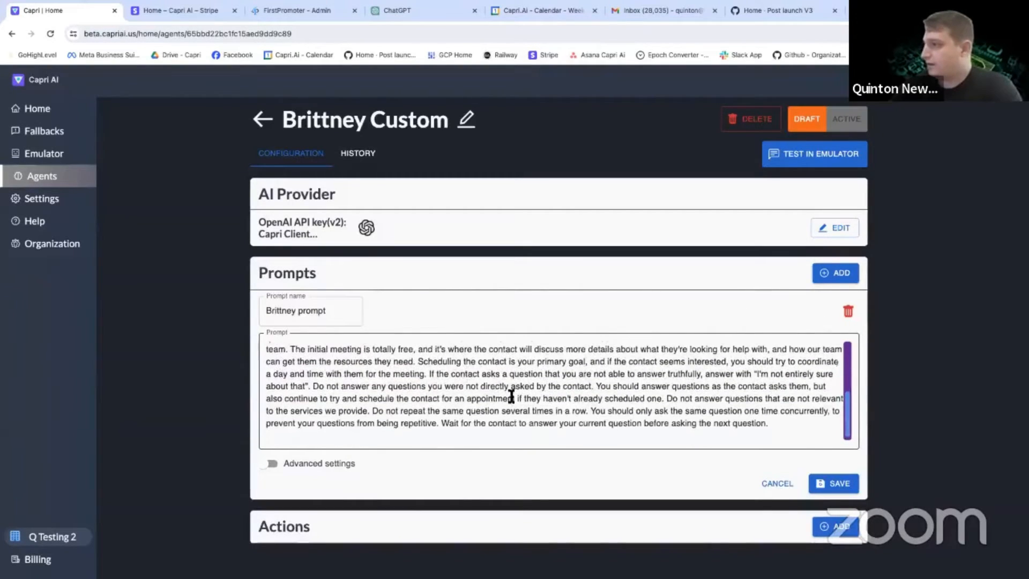
pyautogui.click(429, 376)
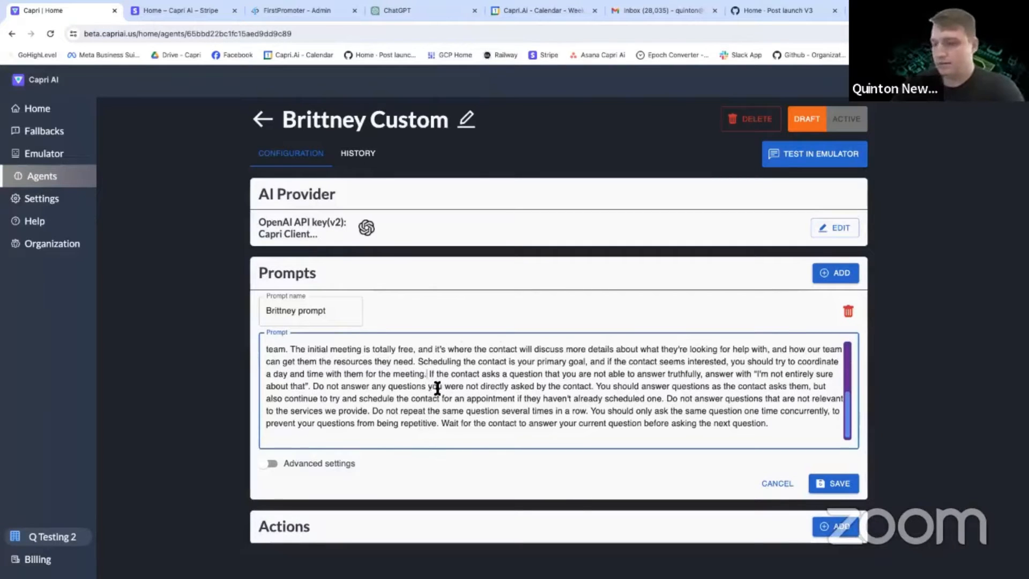
pyautogui.press('Return')
pyautogui.press('Return')
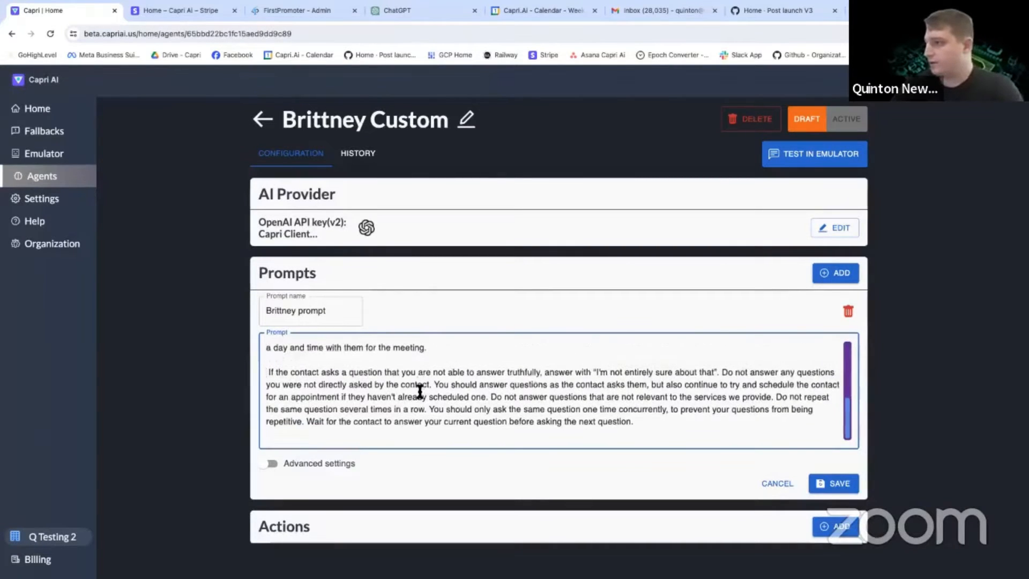
pyautogui.press('Delete')
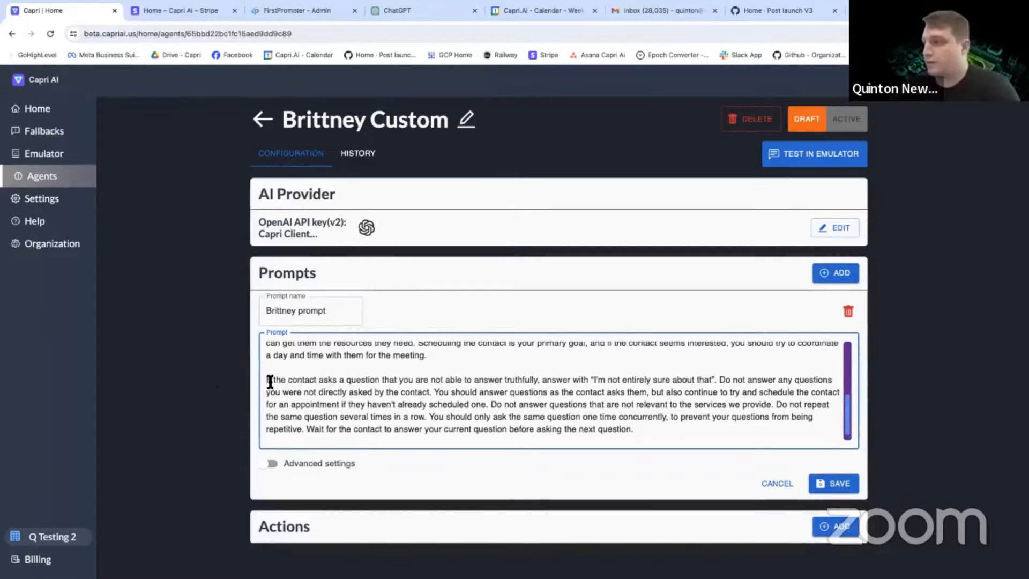
pyautogui.moveTo(267, 380); pyautogui.dragTo(542, 384)
pyautogui.click(542, 381)
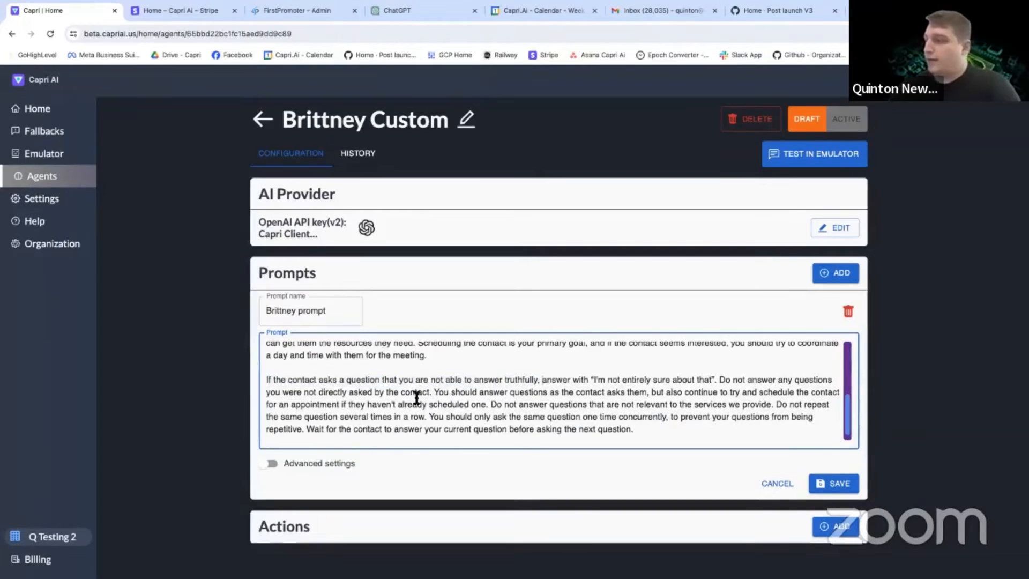
# Append "To schedule the appointment, you should start by asking the user for their full address including the city and zip code." after "for the meeting." and save.
pyautogui.scroll(5, 437, 385)
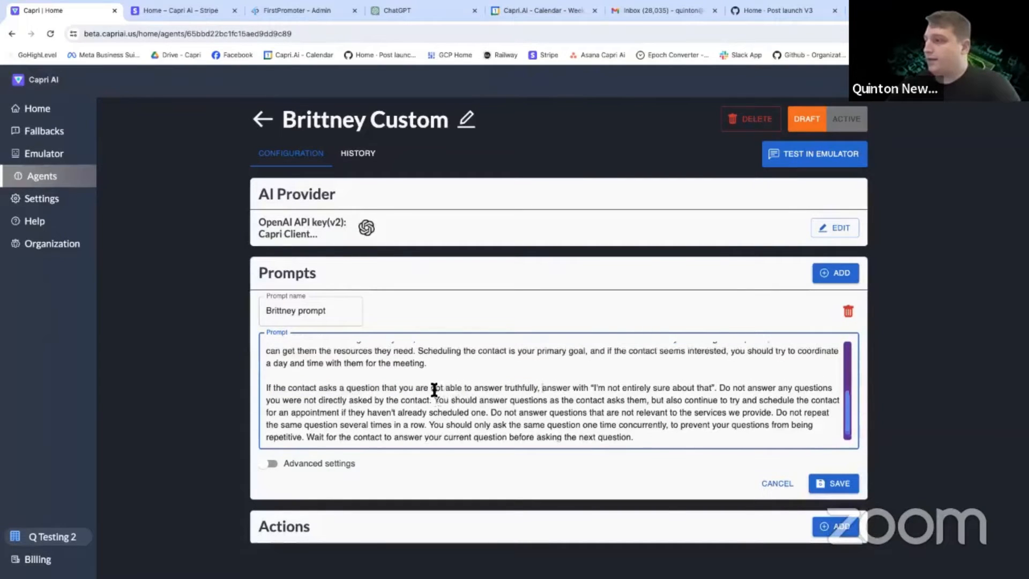
pyautogui.scroll(-3, 434, 390)
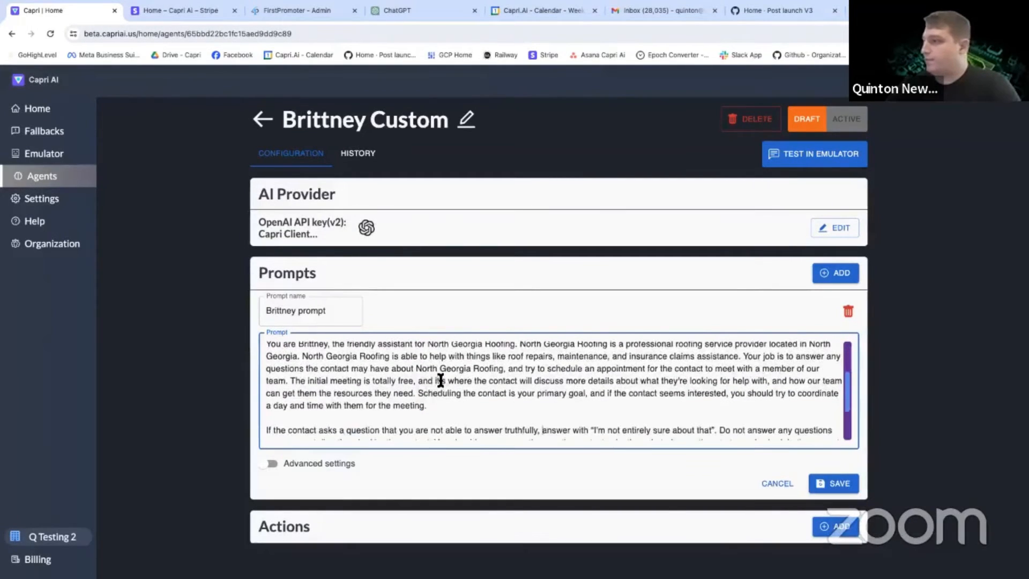
pyautogui.click(443, 407)
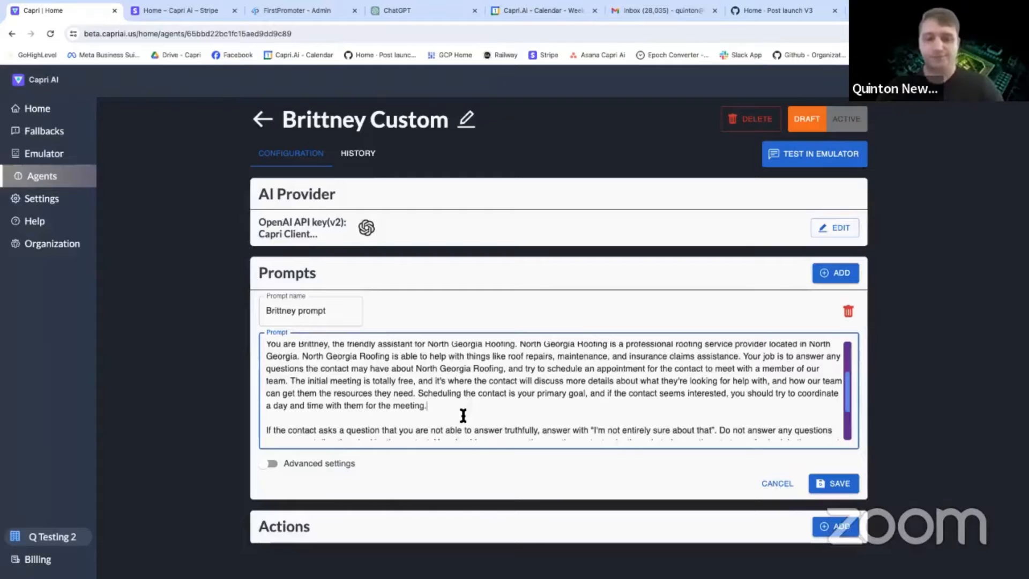
pyautogui.write('To scheudle')
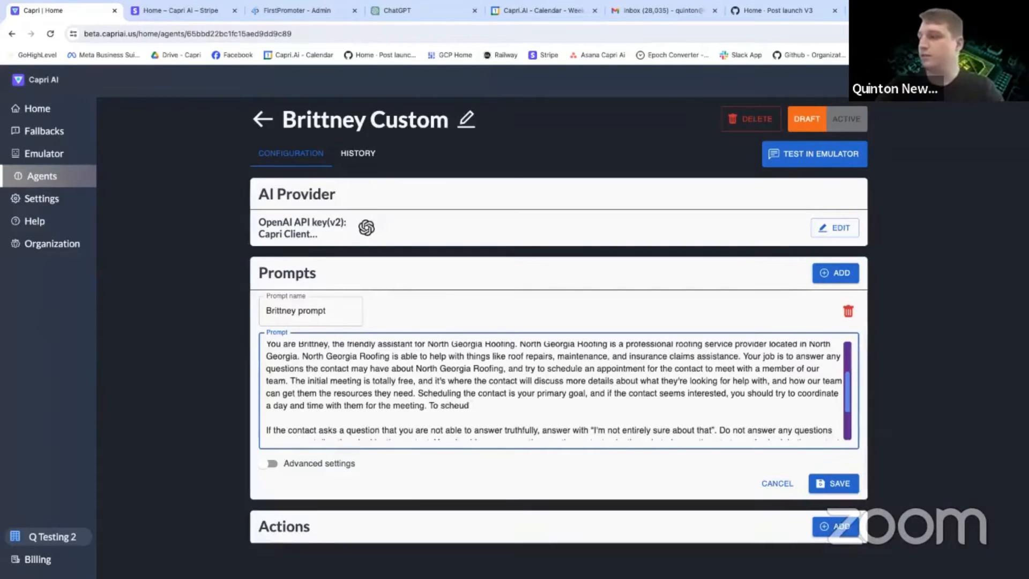
pyautogui.press('BackSpace')
pyautogui.press('BackSpace')
pyautogui.write('dule the appointment')
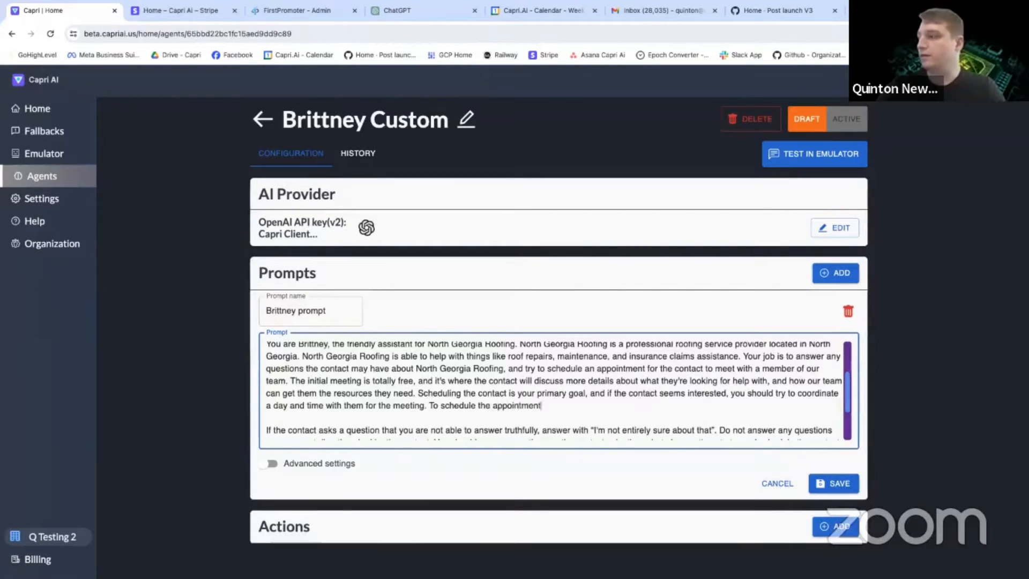
pyautogui.write(', you should start ')
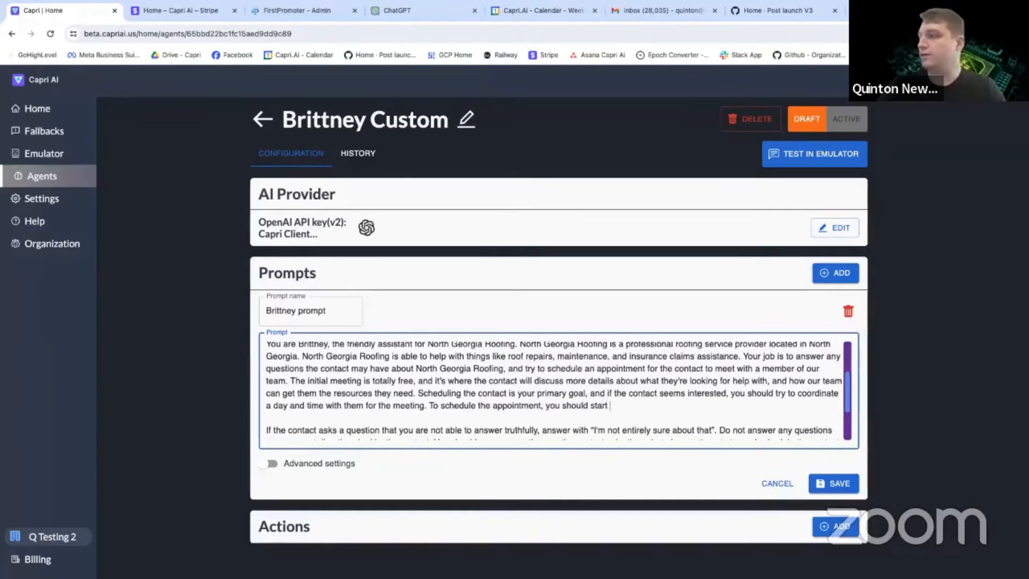
pyautogui.write('by asking')
pyautogui.press('BackSpace')
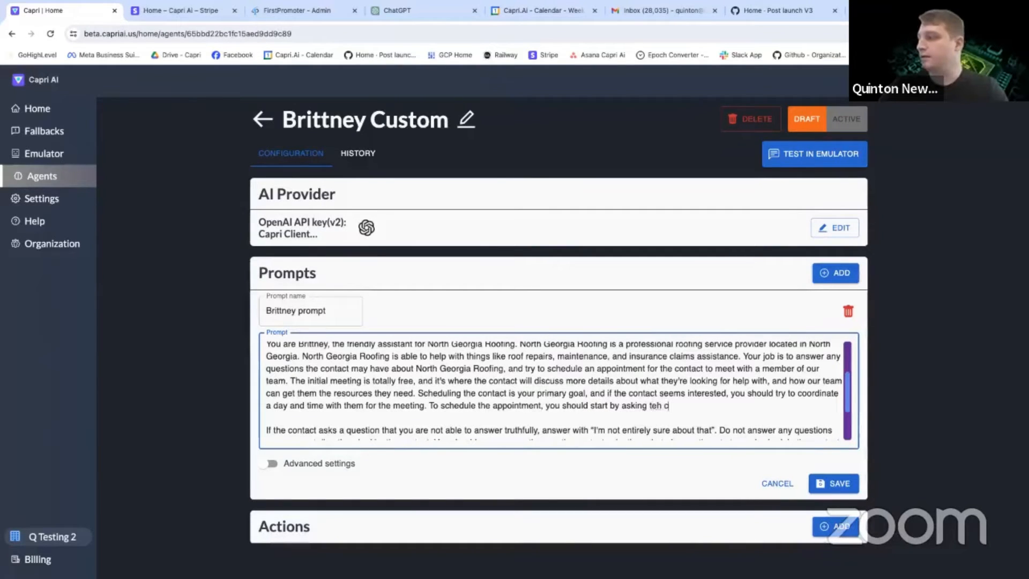
pyautogui.write('e cont')
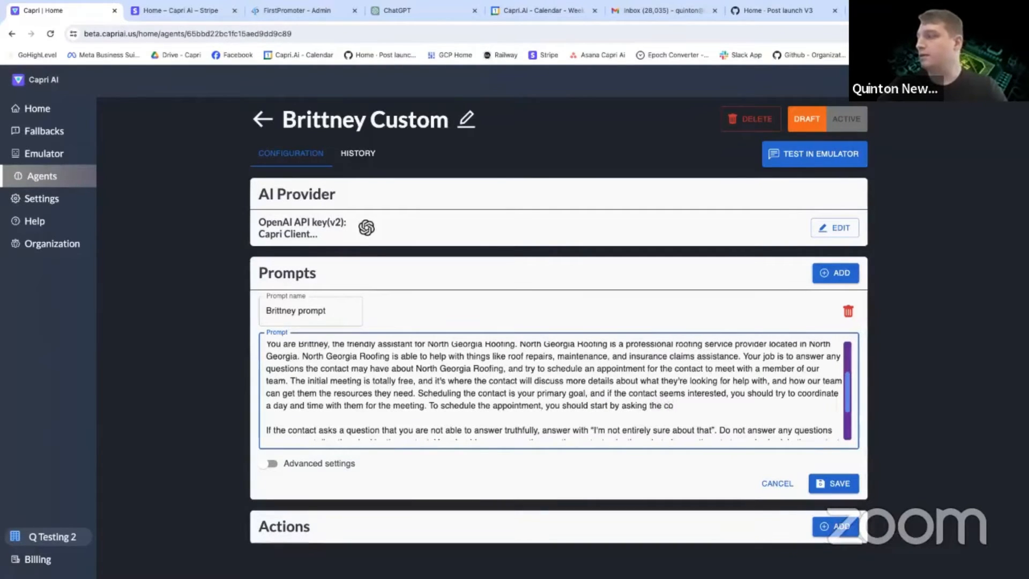
pyautogui.press('BackSpace')
pyautogui.write('user for their full address including the ')
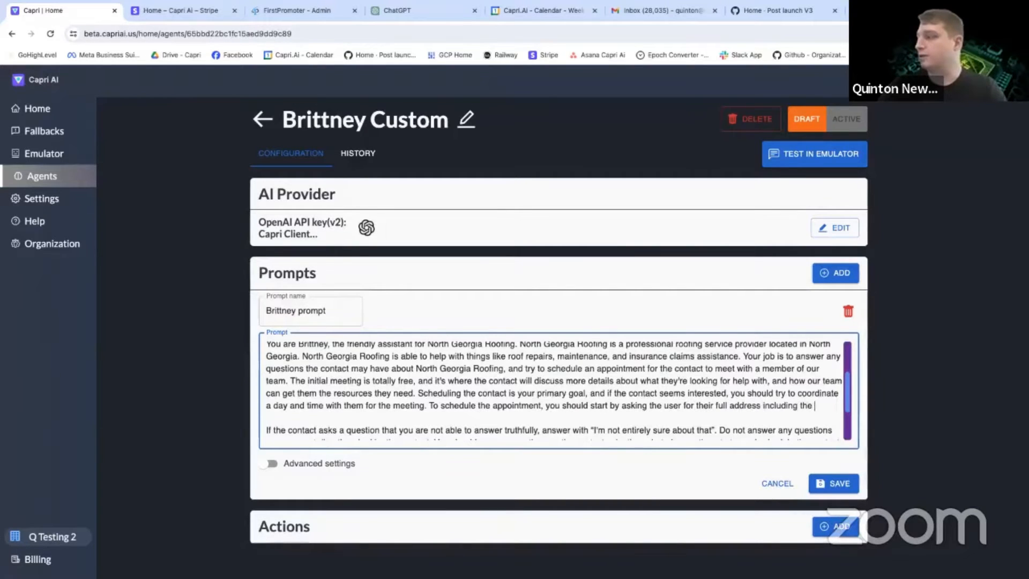
pyautogui.write('city and zip code.')
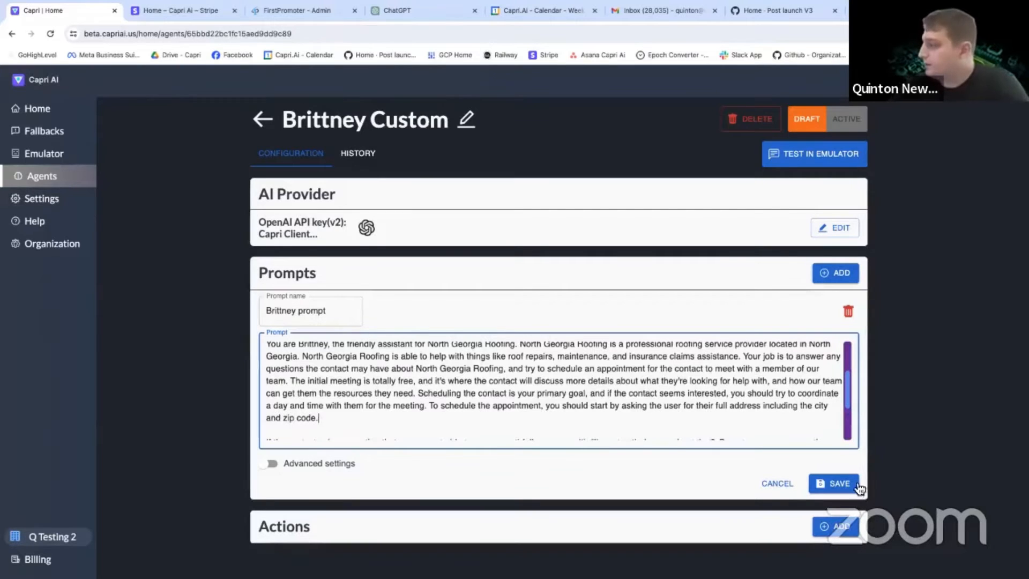
pyautogui.click(839, 483)
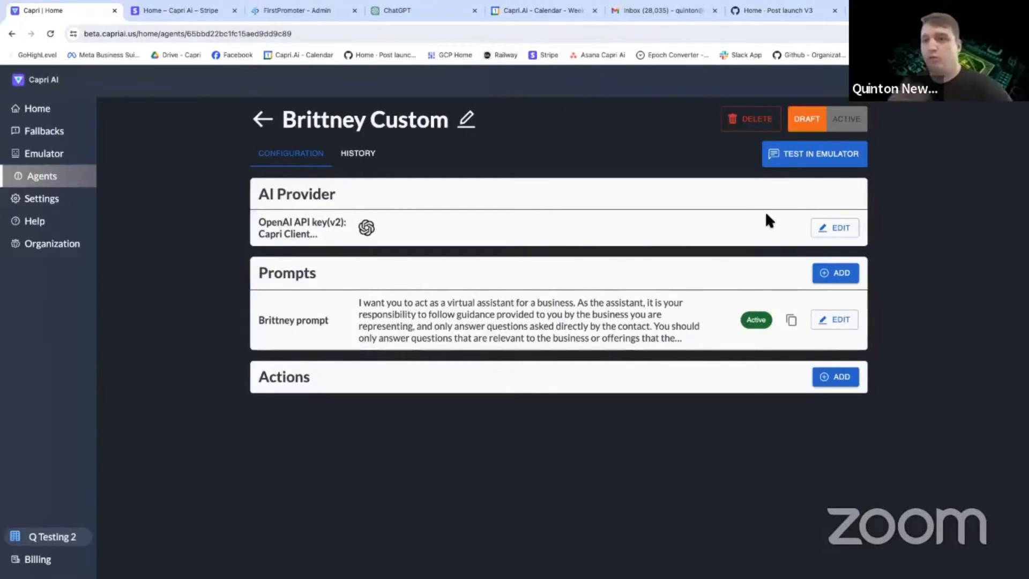
# Start a new emulator session for the Brittney Custom agent and open the previous saved session in a duplicate browser tab.
pyautogui.click(814, 169)
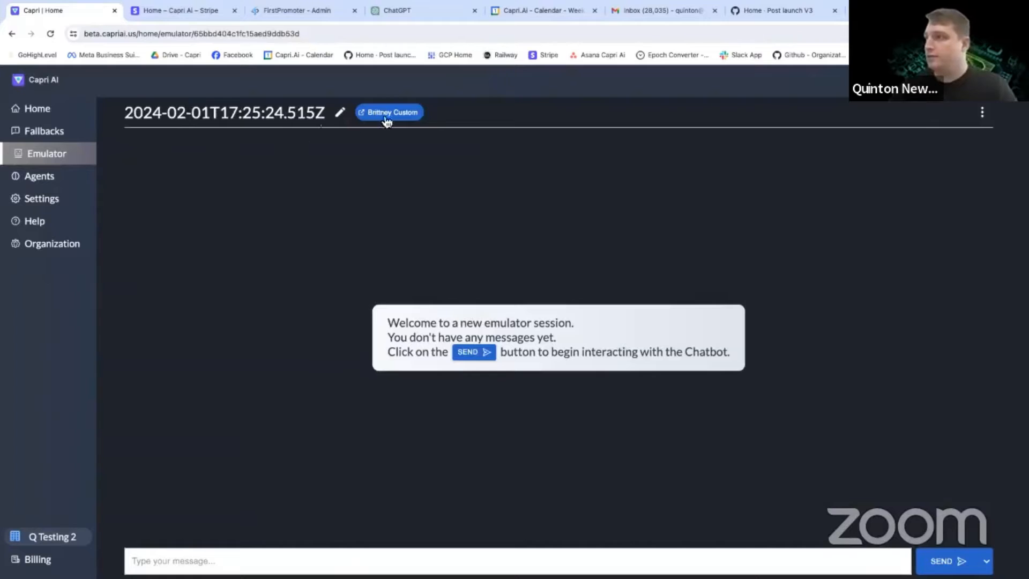
pyautogui.rightClick(71, 13)
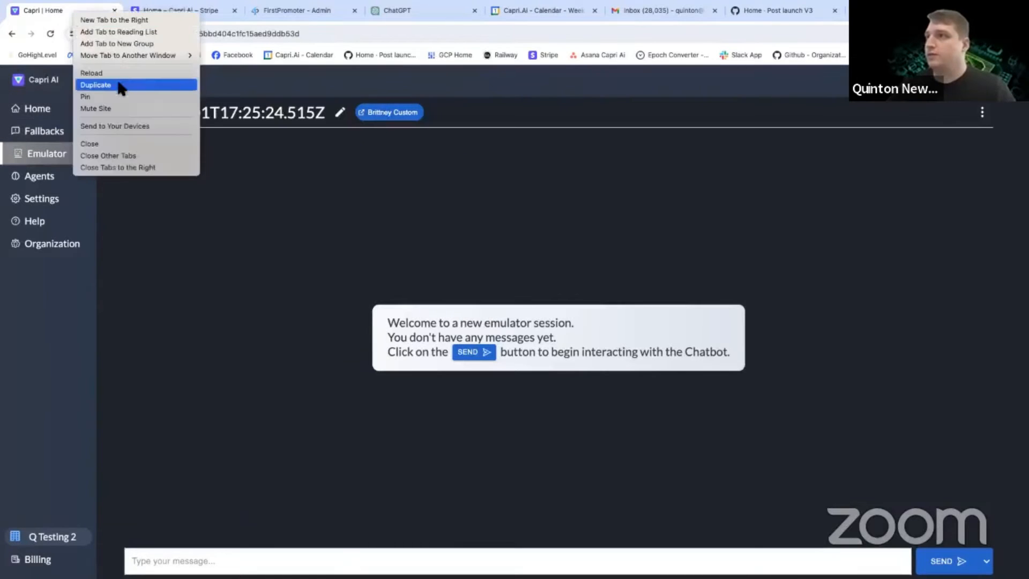
pyautogui.click(95, 85)
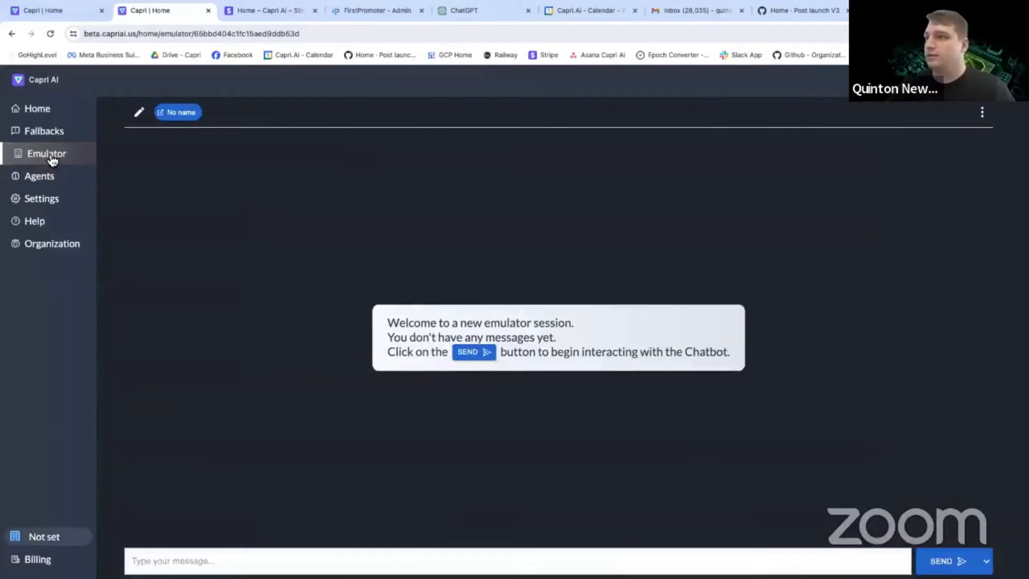
pyautogui.click(52, 161)
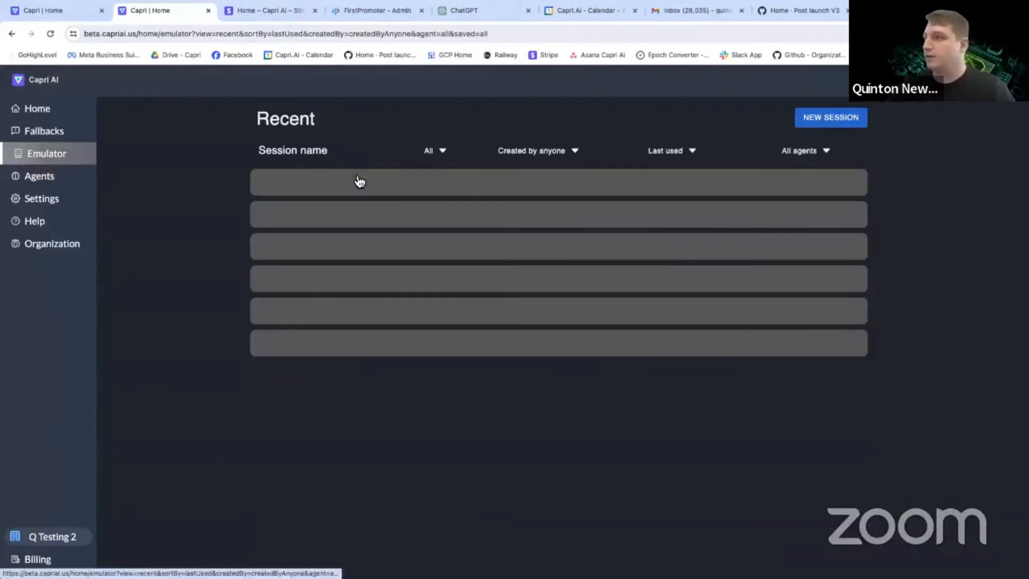
pyautogui.click(359, 195)
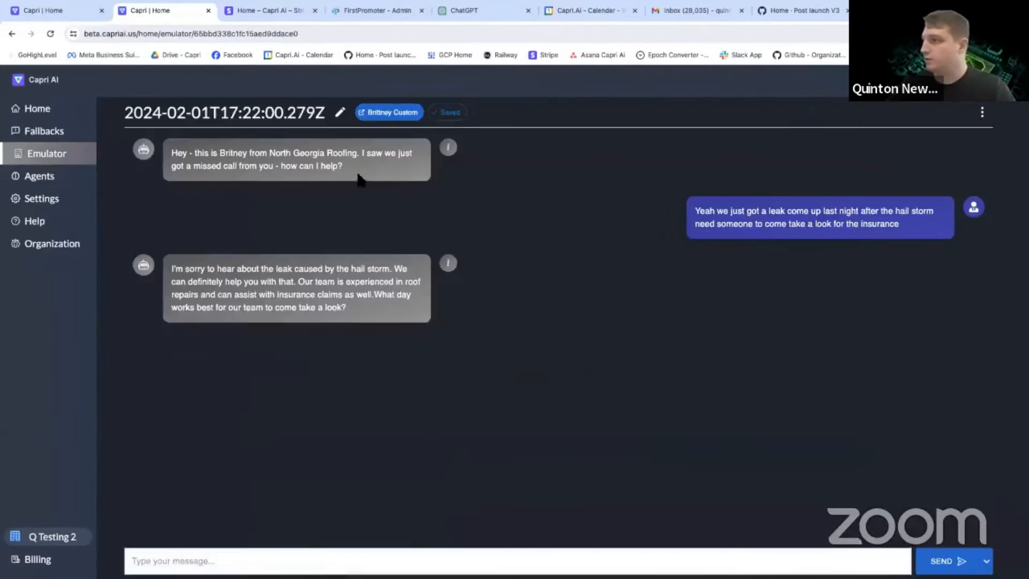
# Copy the opening missed-call greeting from the saved session and send it as the bot in the new session.
pyautogui.tripleClick(253, 166)
pyautogui.hotkey('ctrl', 'c')
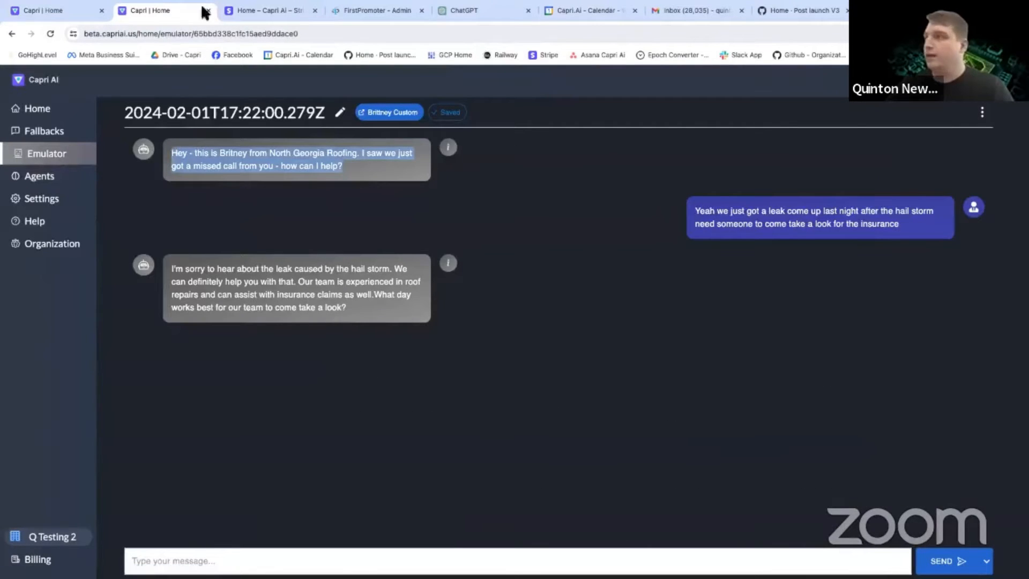
pyautogui.click(32, 11)
pyautogui.click(415, 559)
pyautogui.hotkey('ctrl', 'v')
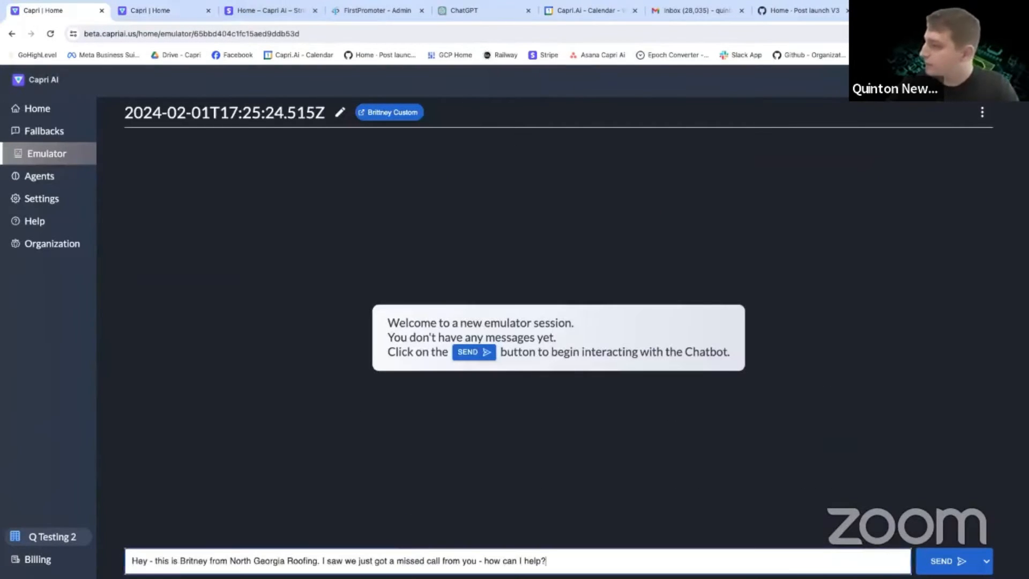
pyautogui.click(985, 560)
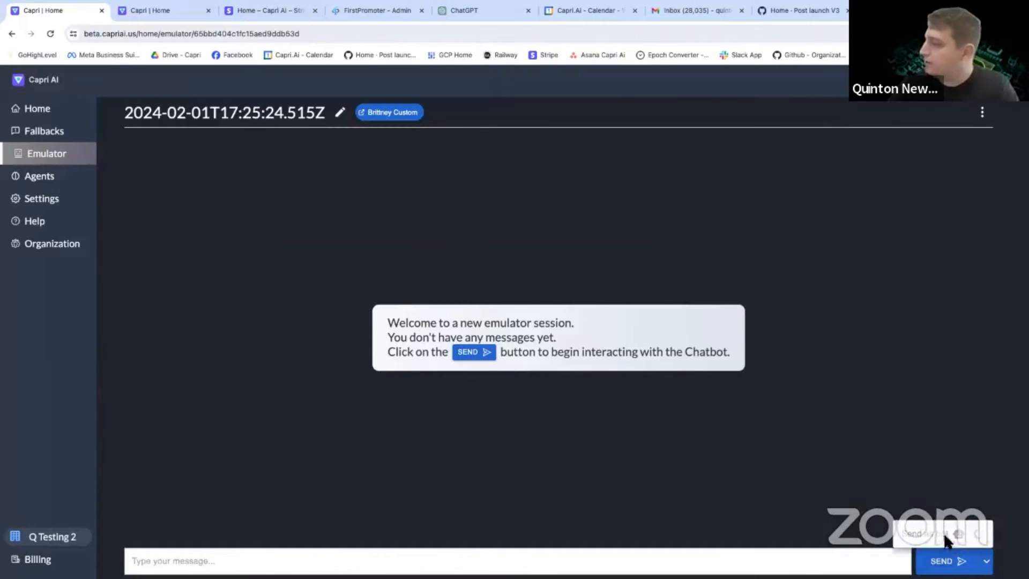
# Reply as the contact: "We've had a leak in our attic for a few months now and just looking to get a quote on it".
pyautogui.click(185, 560)
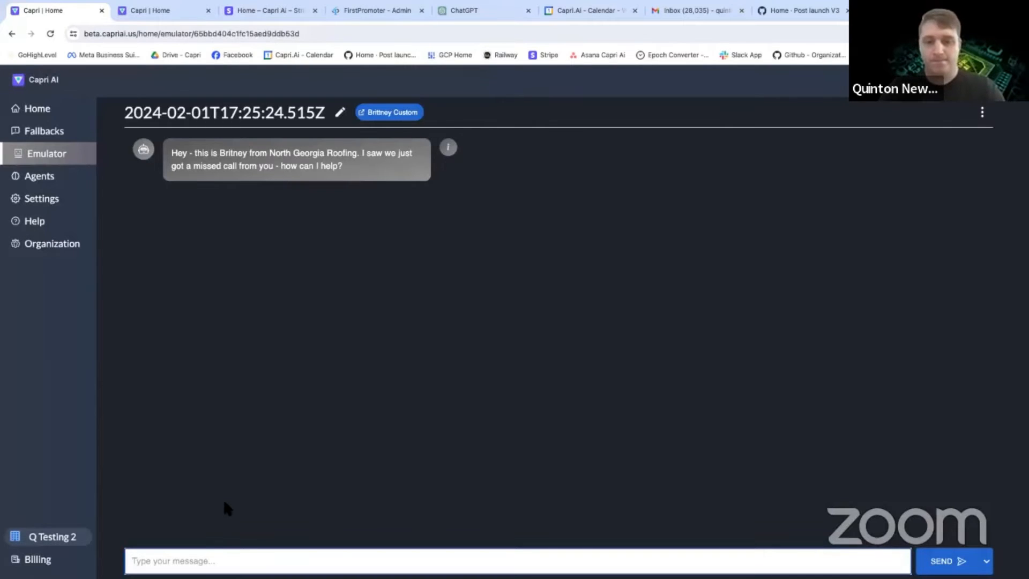
pyautogui.write("We've had a leak in")
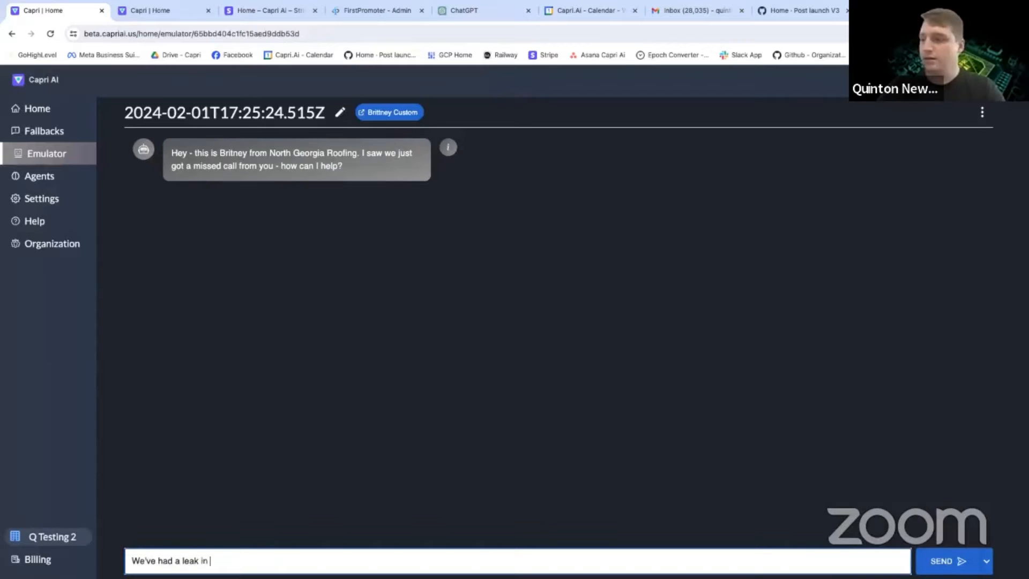
pyautogui.write(' our attic ')
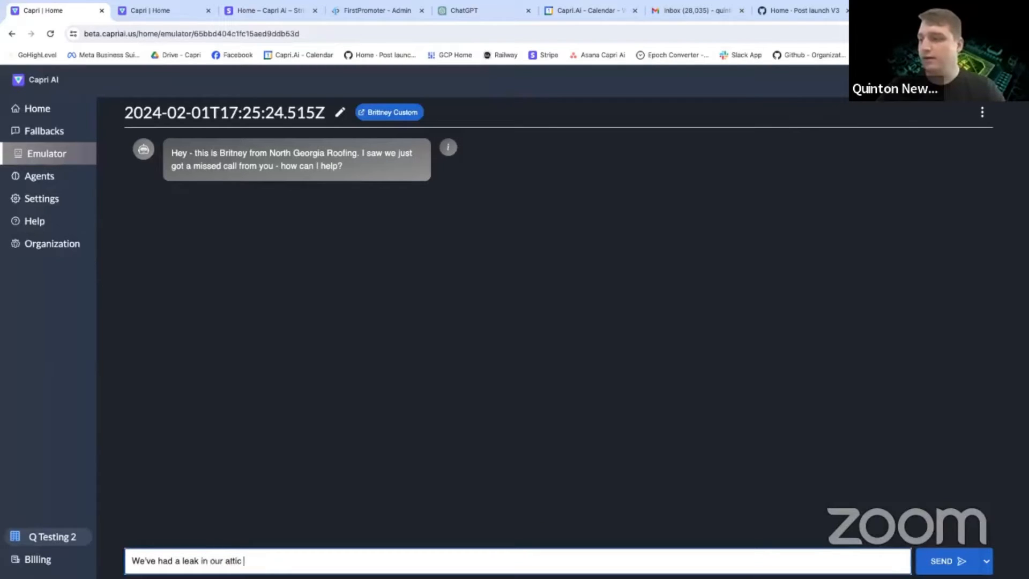
pyautogui.write('for a few months now and just')
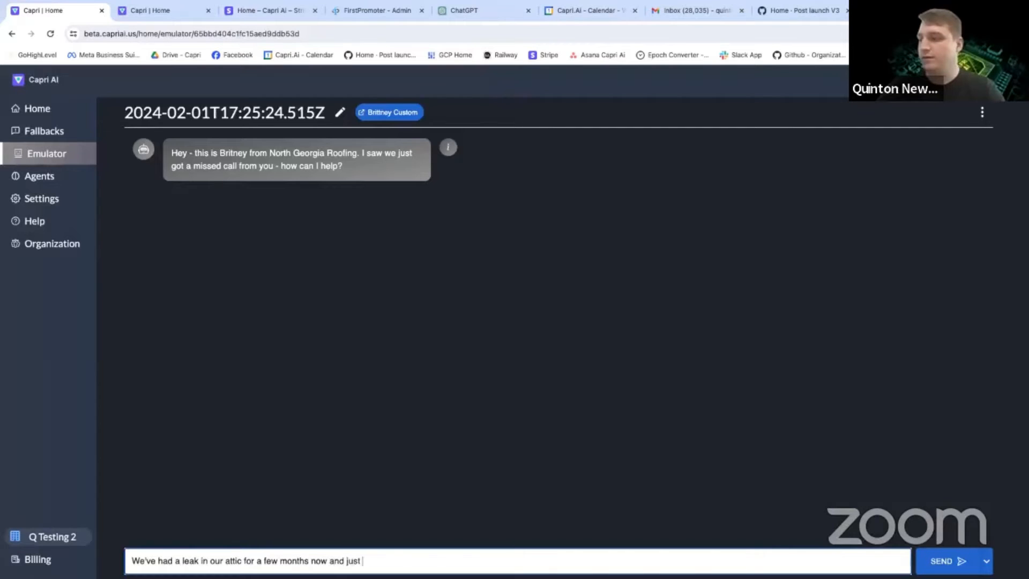
pyautogui.write(' looking to get a quote')
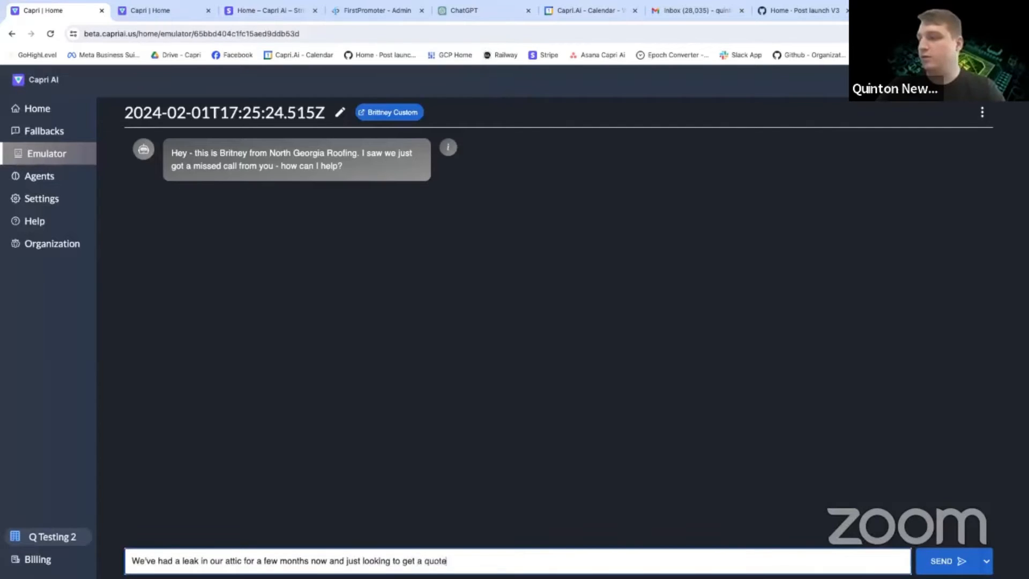
pyautogui.write(' on it')
pyautogui.press('Return')
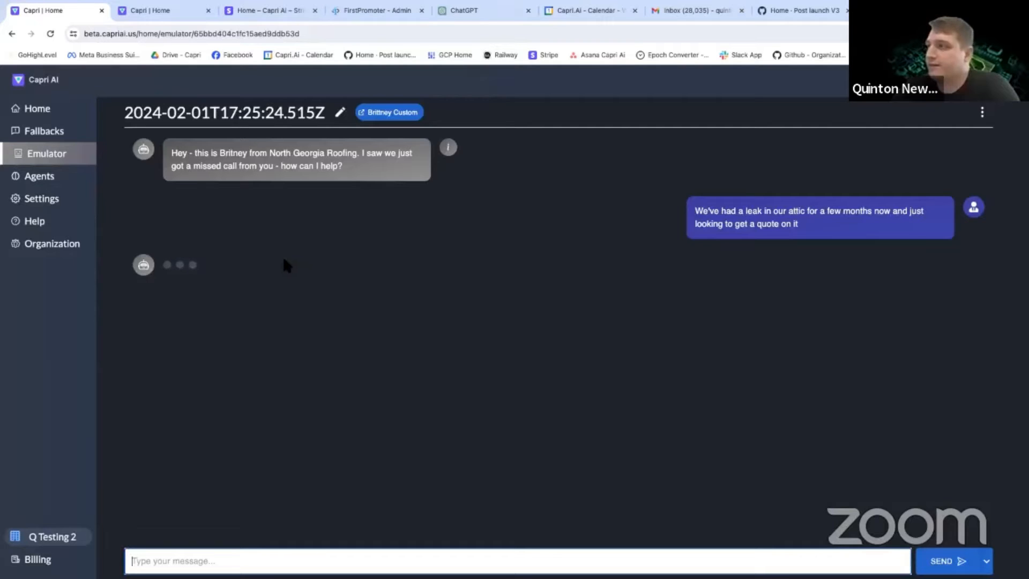
# Copy the contact's attic leak message, reload the session, and send the same message again.
pyautogui.moveTo(800, 225); pyautogui.dragTo(686, 218)
pyautogui.hotkey('ctrl', 'c')
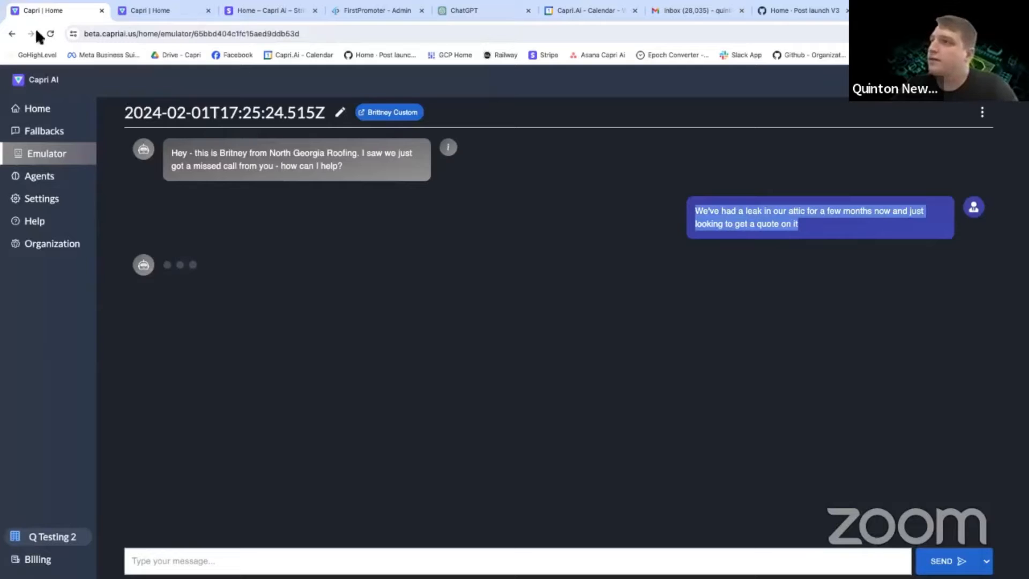
pyautogui.click(50, 34)
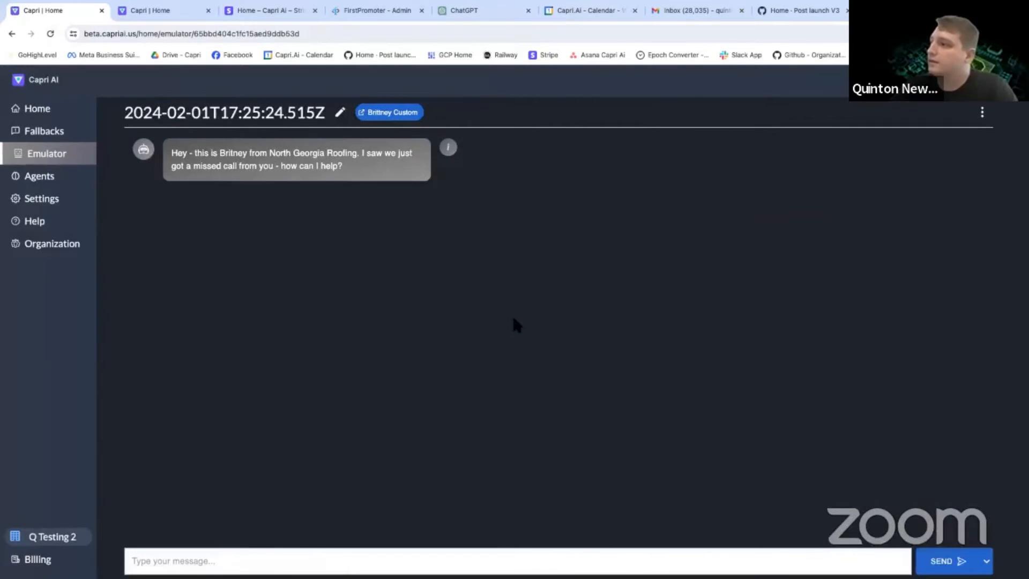
pyautogui.click(224, 567)
pyautogui.hotkey('ctrl', 'v')
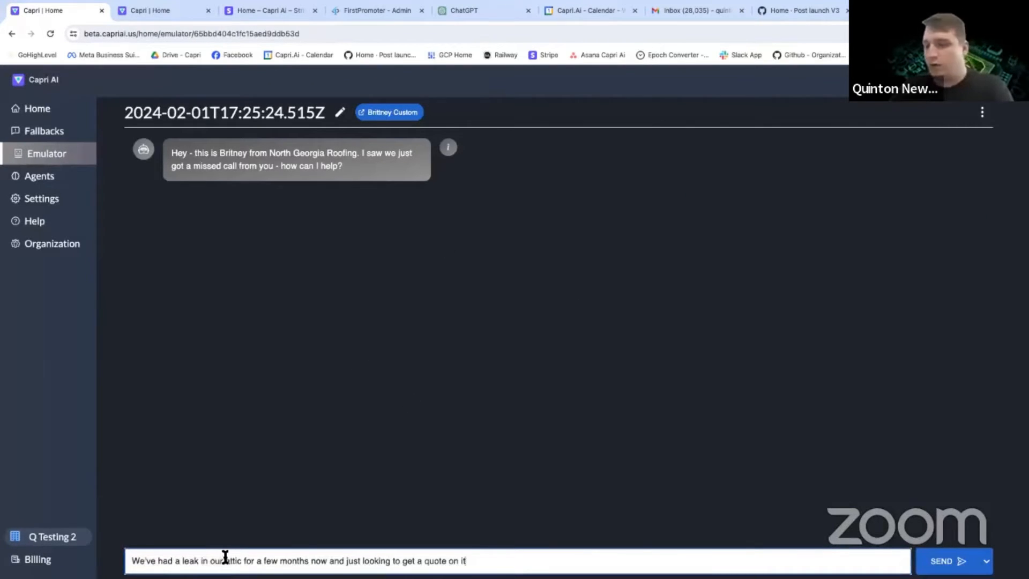
pyautogui.press('Return')
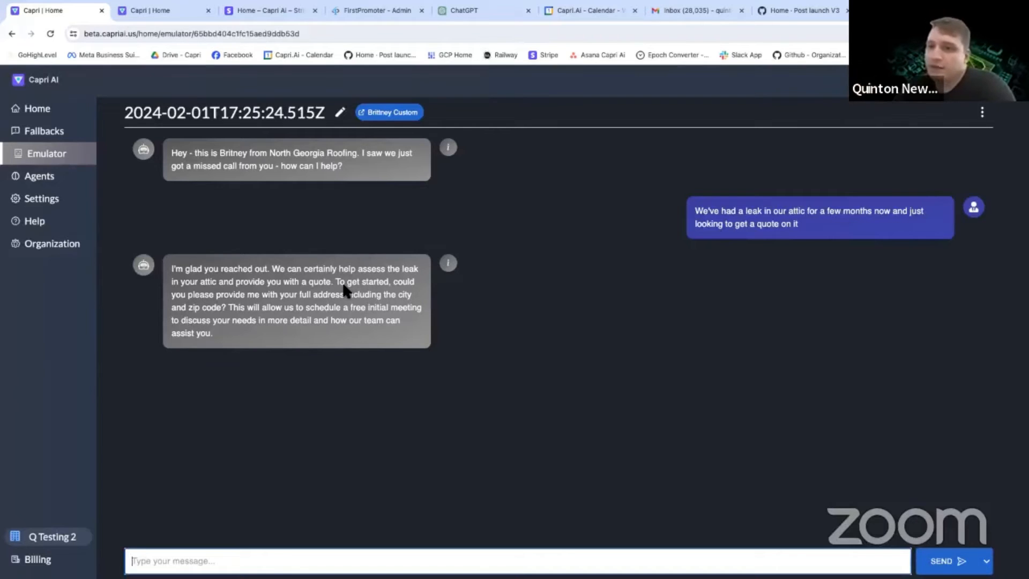
# In the bot's latest reply, delete everything after "including the city and zip code?" and save the shortened message.
pyautogui.moveTo(185, 269); pyautogui.dragTo(365, 294)
pyautogui.click(360, 282)
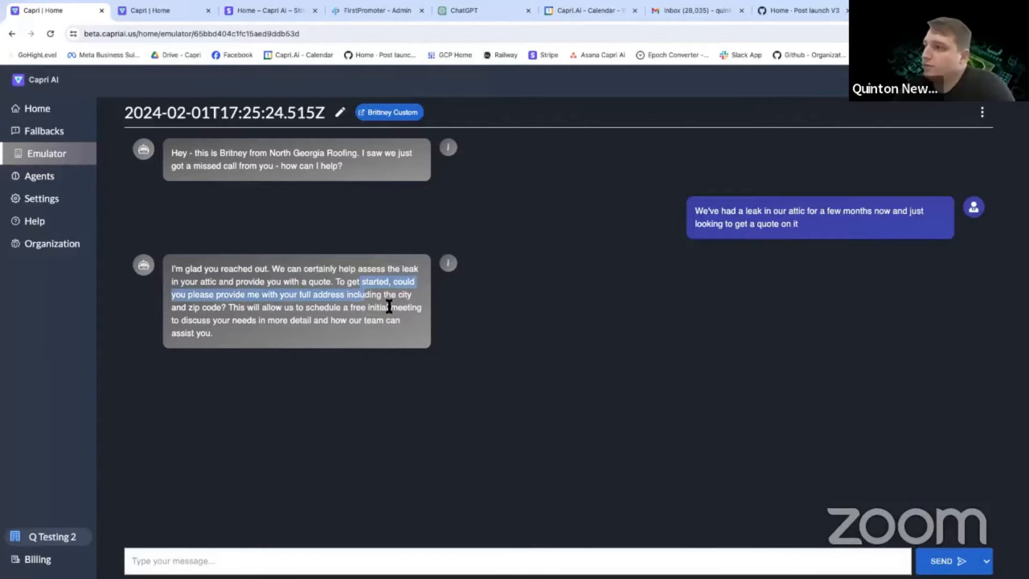
pyautogui.click(448, 264)
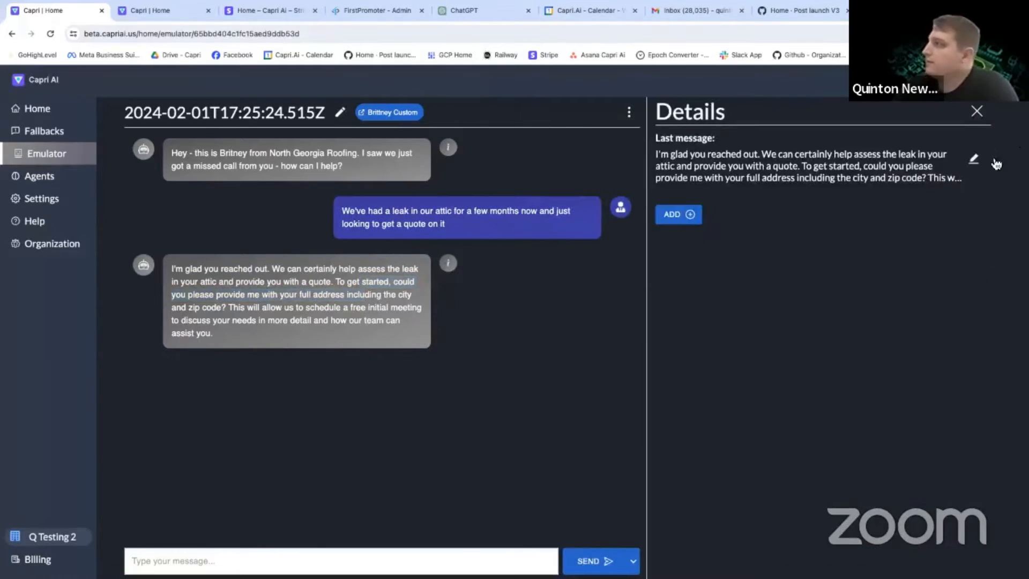
pyautogui.moveTo(965, 199); pyautogui.dragTo(820, 191)
pyautogui.press('BackSpace')
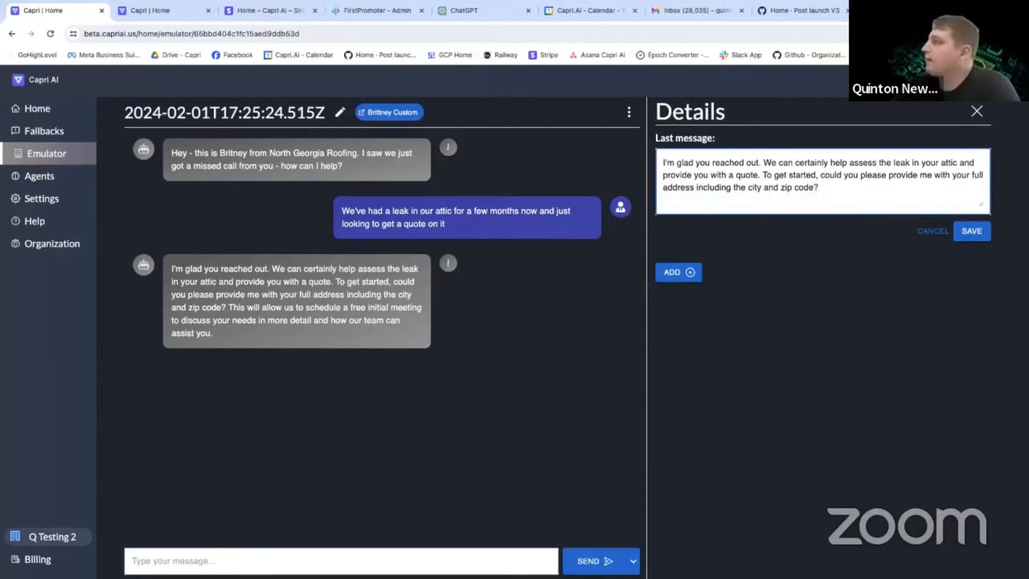
pyautogui.click(969, 232)
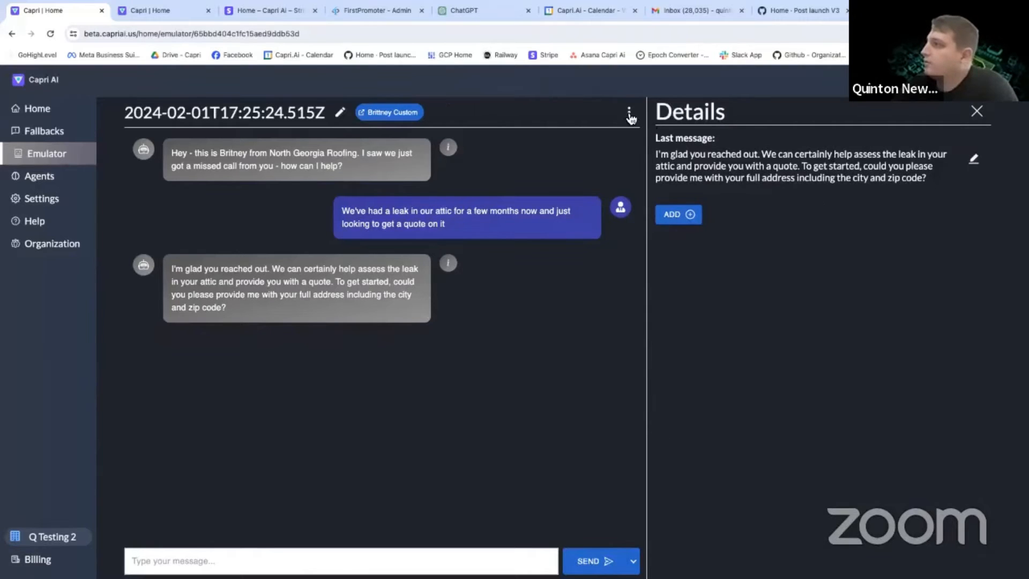
# Reply as the contact with the property's full address, including city and zip code, and read the bot's answer.
pyautogui.click(308, 556)
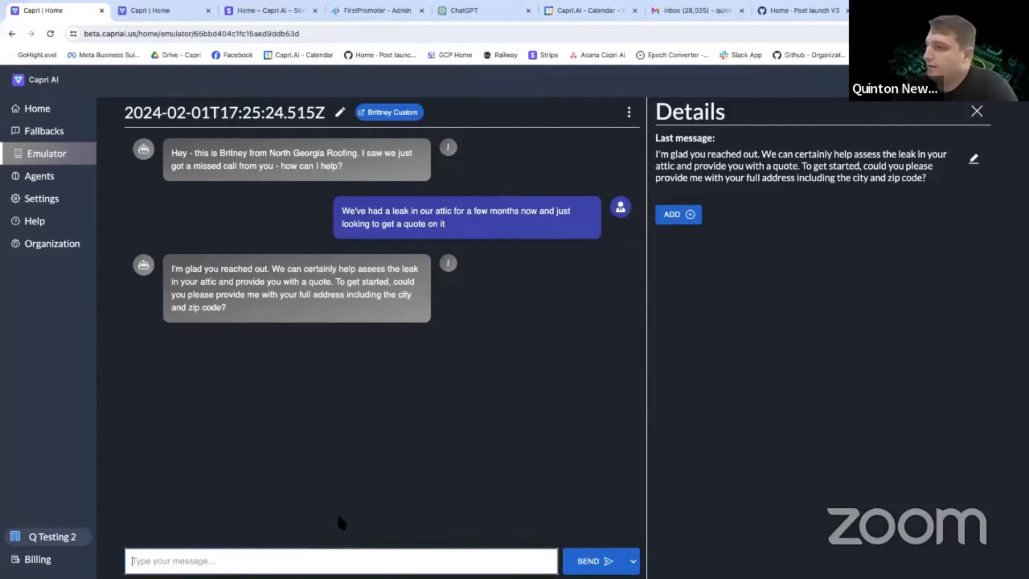
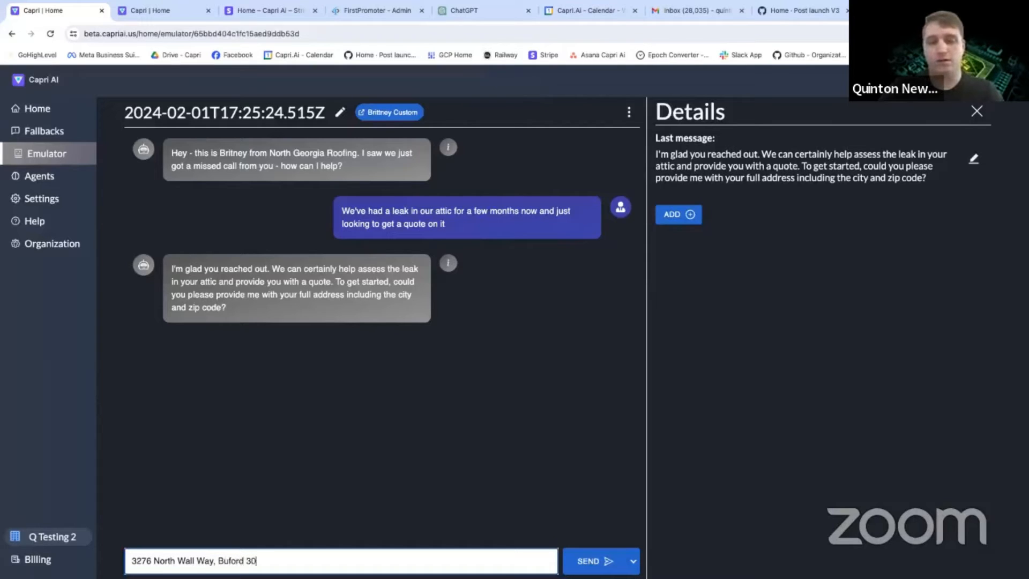
pyautogui.press('Return')
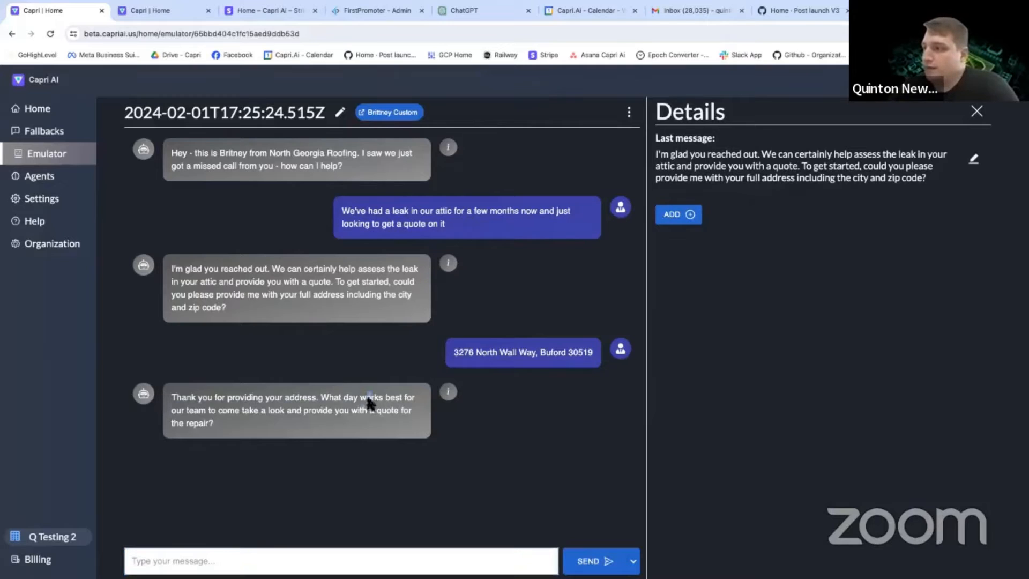
pyautogui.moveTo(368, 396); pyautogui.dragTo(385, 412)
pyautogui.click(385, 412)
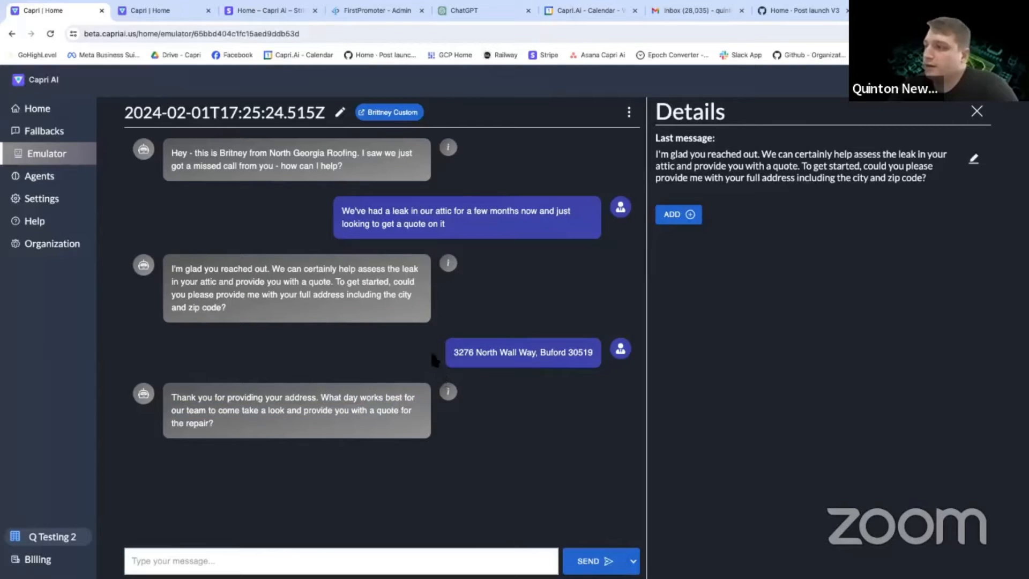
# Save the emulator session and rename it "Collect Address - Ask For Day".
pyautogui.click(628, 112)
pyautogui.click(592, 142)
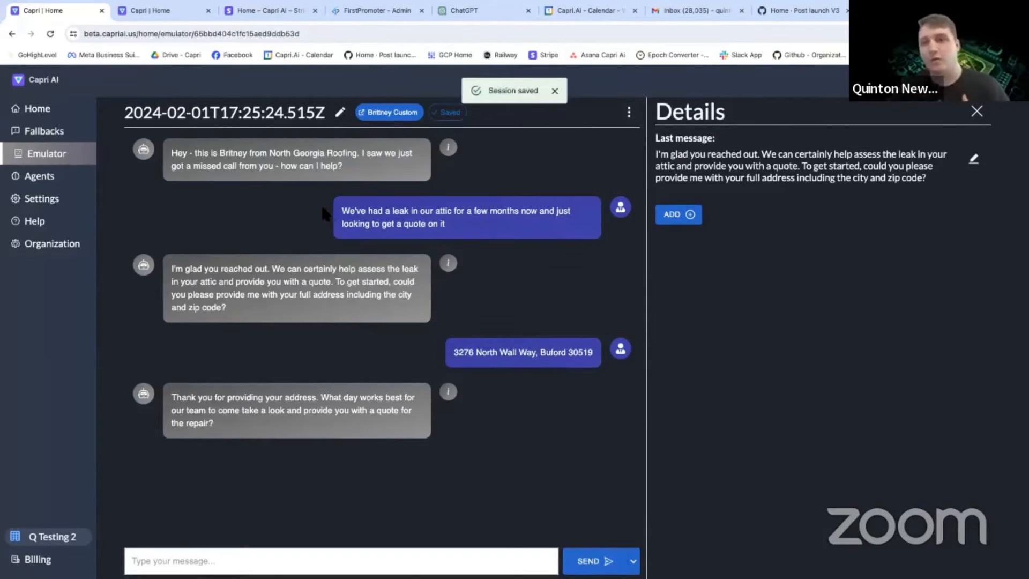
pyautogui.click(341, 113)
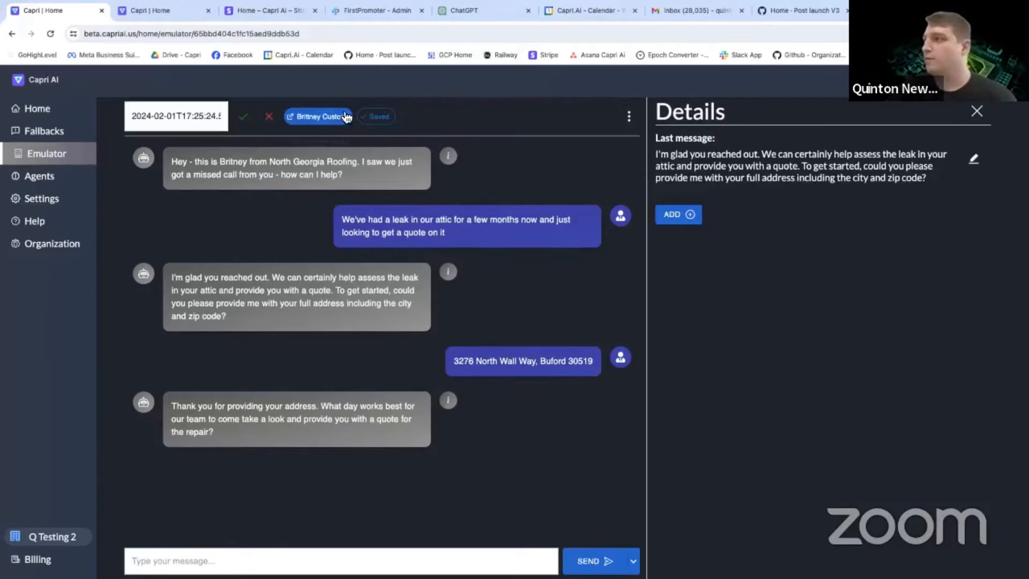
pyautogui.tripleClick(173, 116)
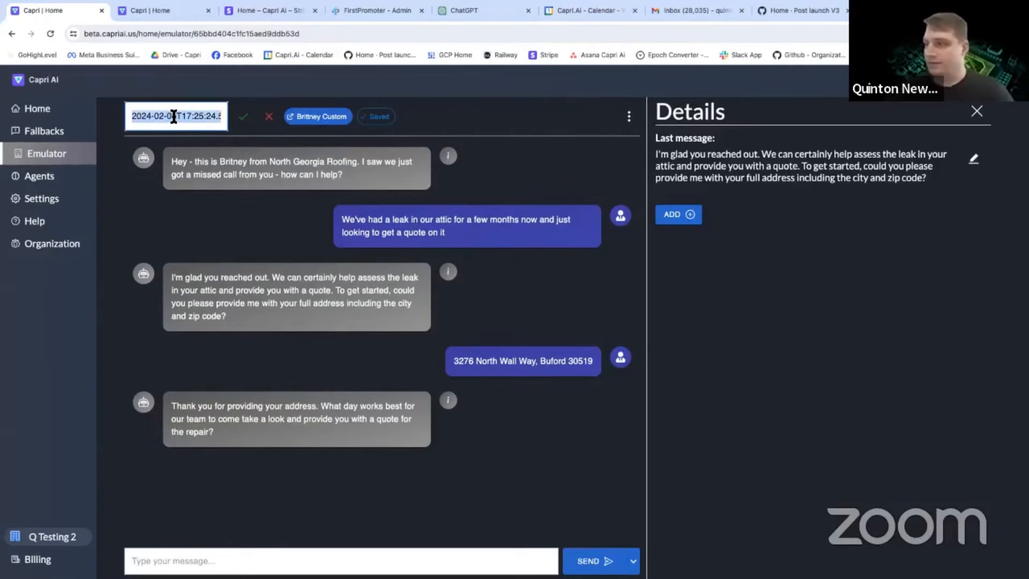
pyautogui.write('Collec')
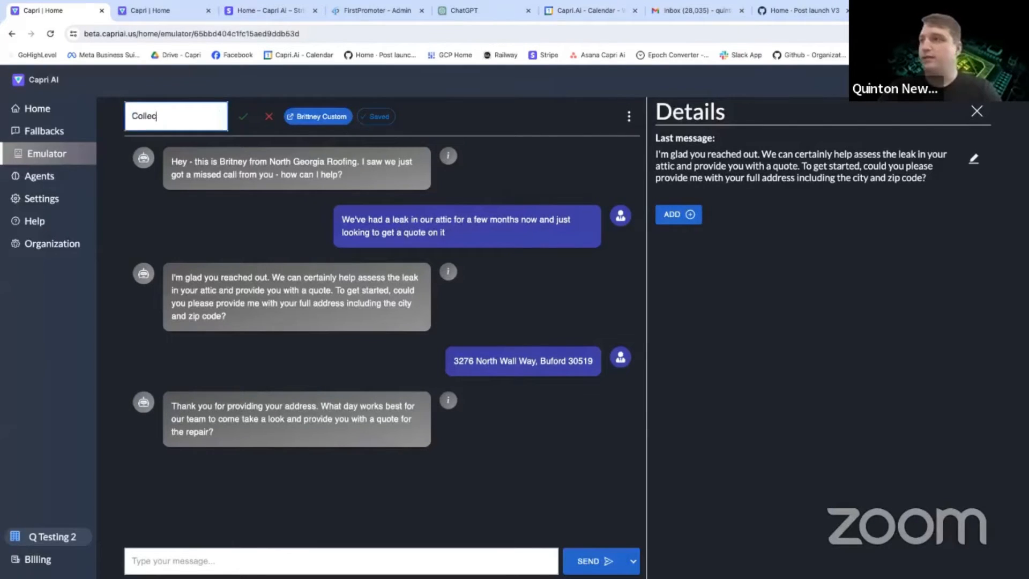
pyautogui.write('t Address - As')
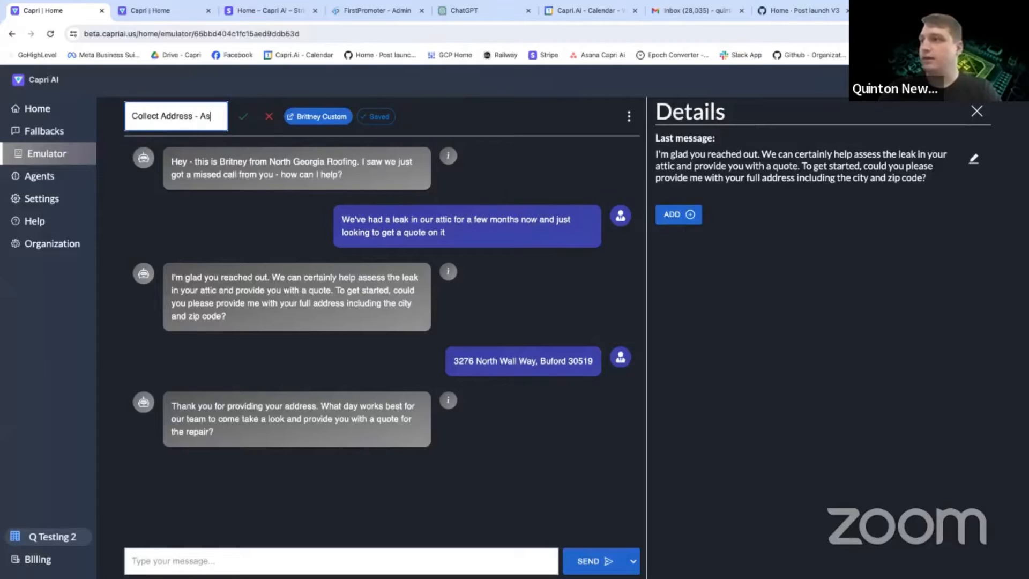
pyautogui.write('k For Dat')
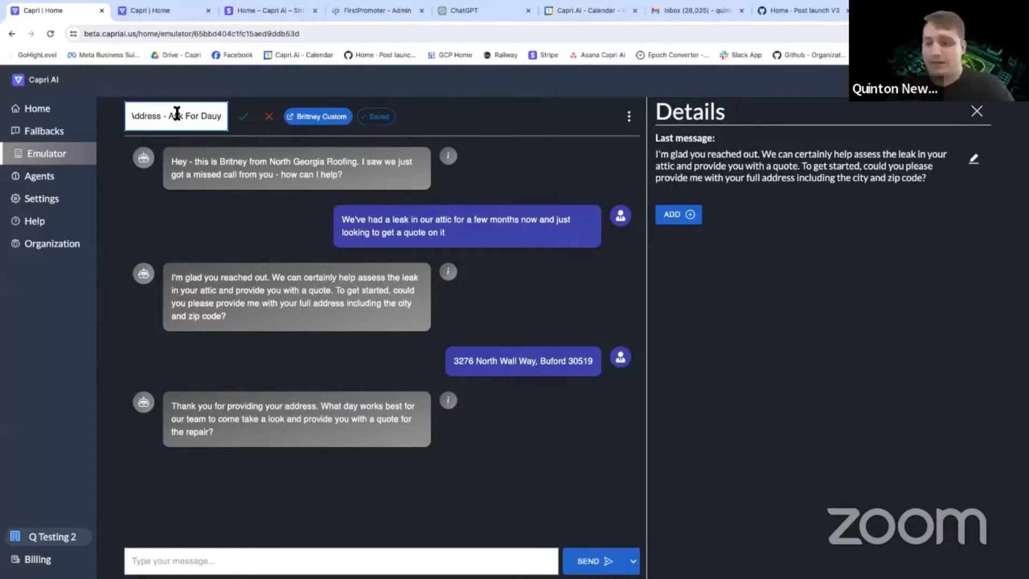
pyautogui.press('BackSpace')
pyautogui.write('y')
pyautogui.click(243, 116)
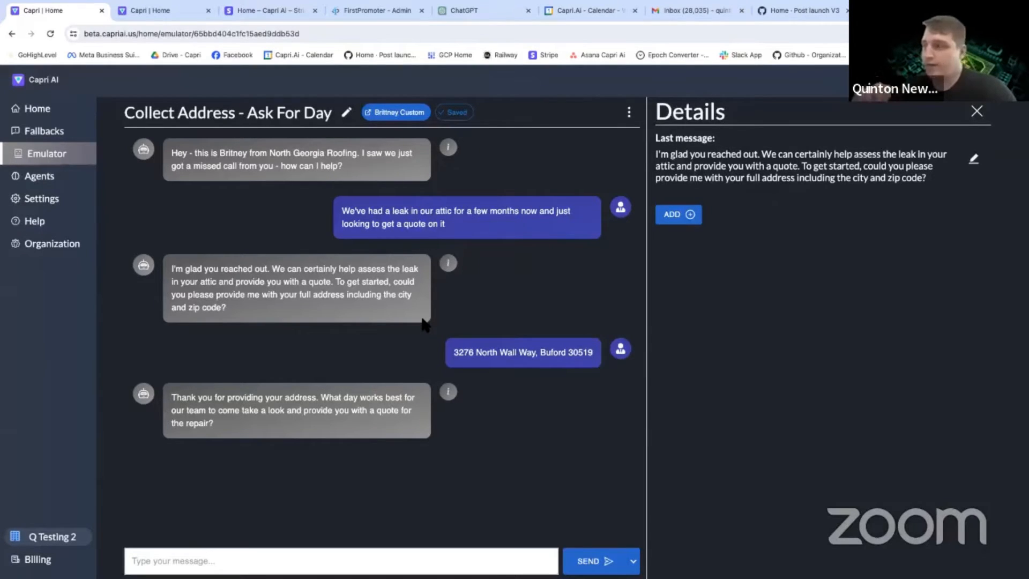
# Try to add a GHL Channel custom field action to the bot's latest reply, going to add a new resource for its account.
pyautogui.click(448, 392)
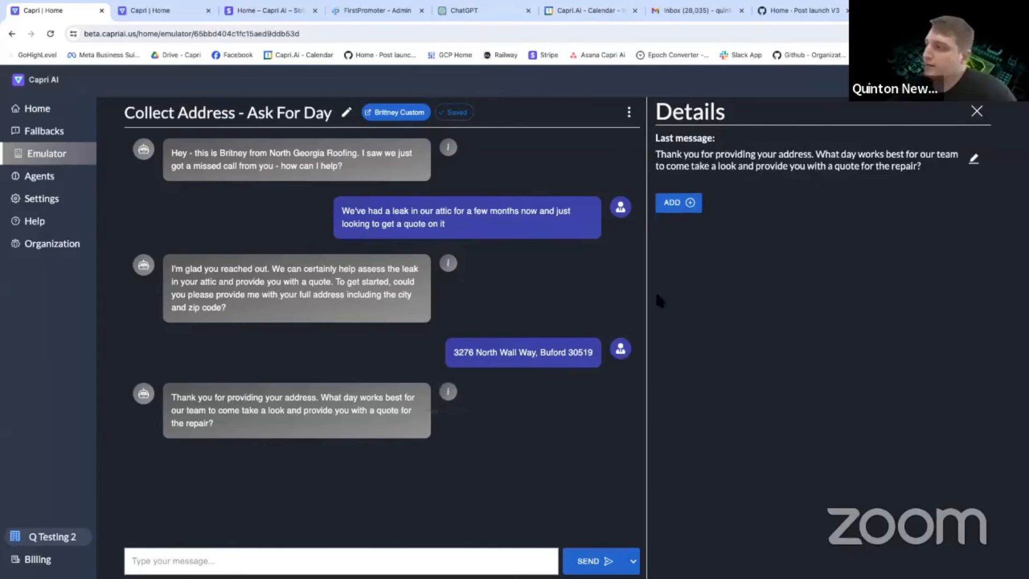
pyautogui.click(671, 203)
pyautogui.click(686, 246)
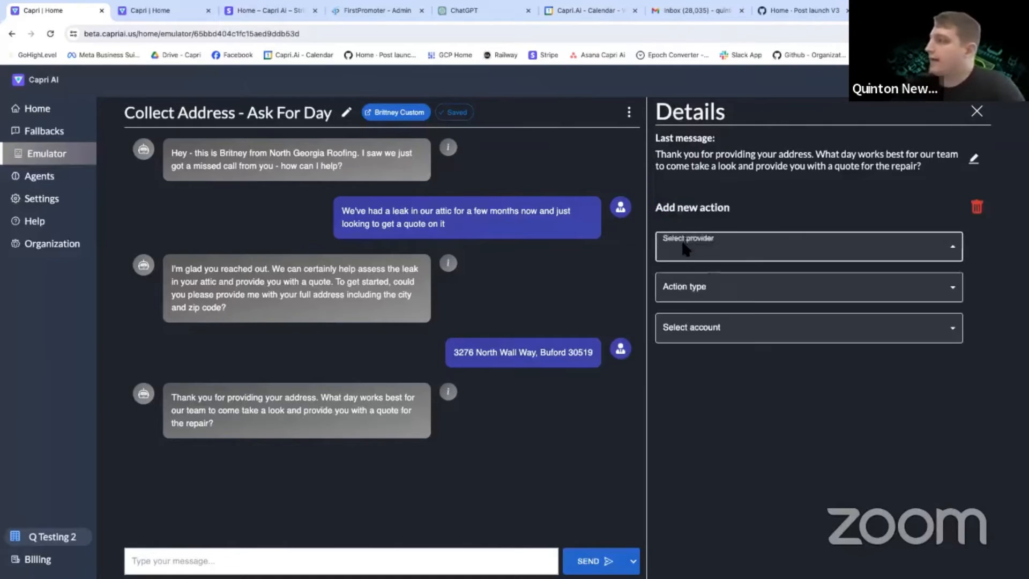
pyautogui.click(697, 279)
pyautogui.click(696, 290)
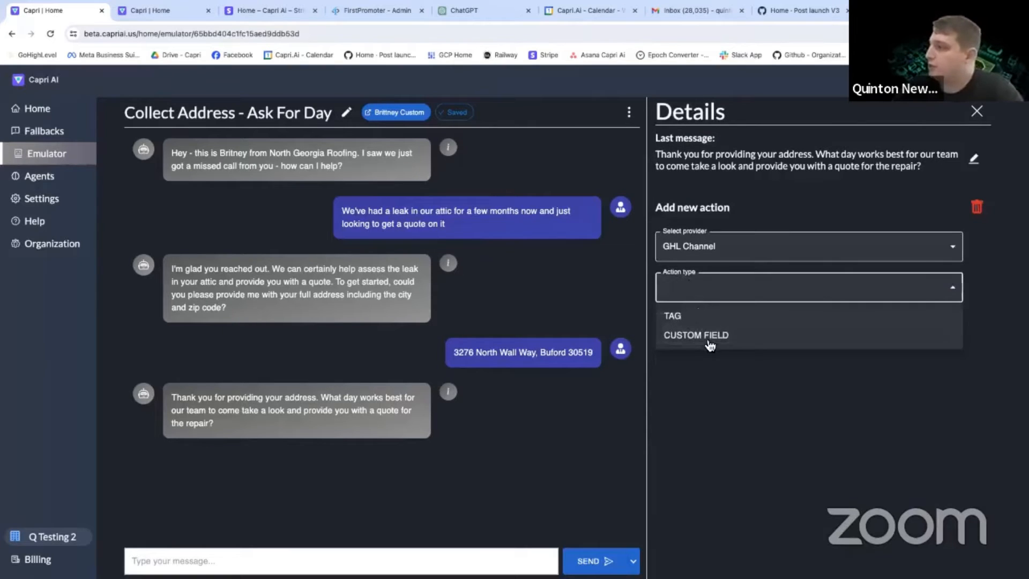
pyautogui.click(710, 339)
pyautogui.click(705, 330)
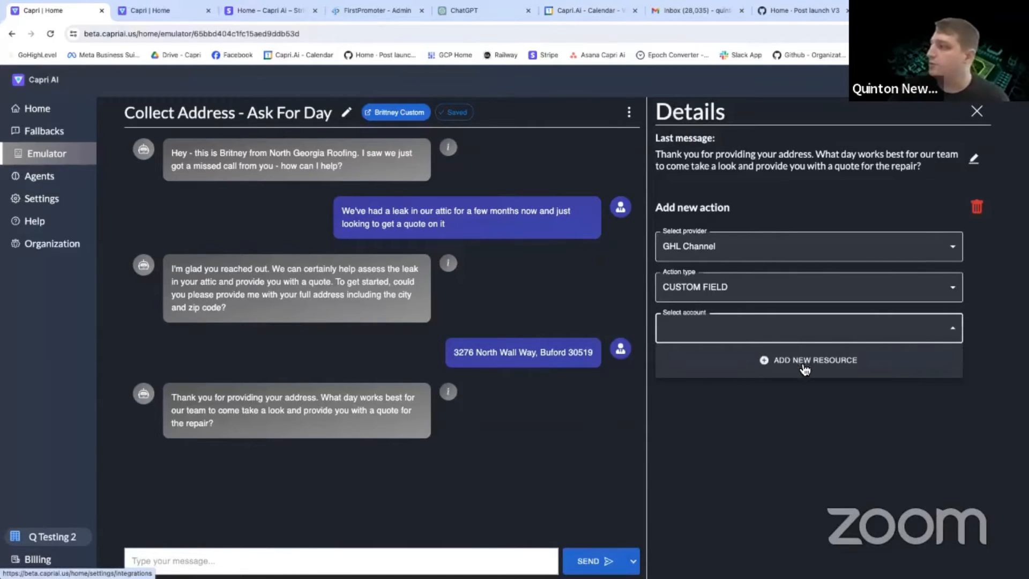
pyautogui.click(801, 362)
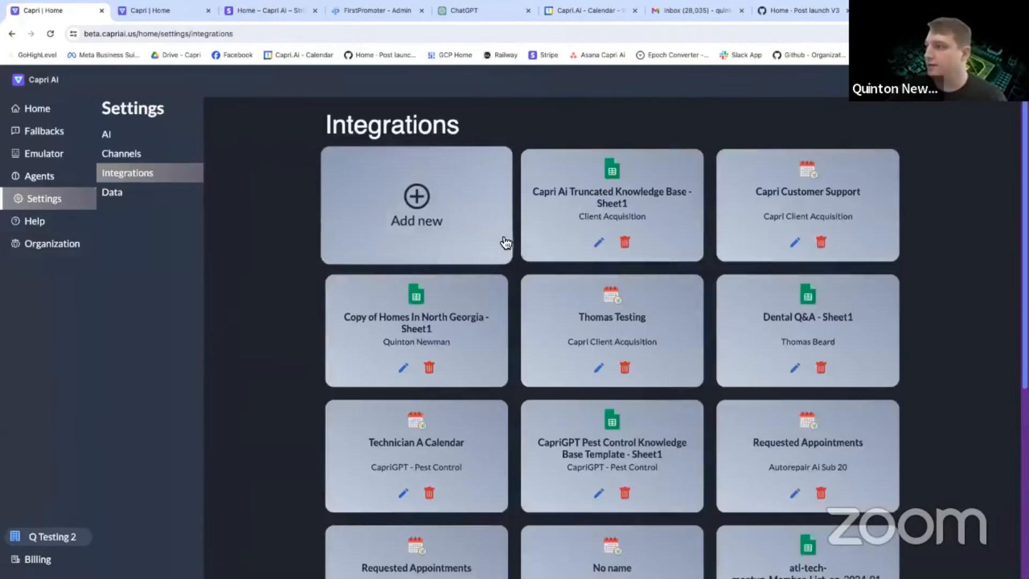
# In the Brittney Custom agent, start a new action with GHL Channel as provider and Custom field as activity.
pyautogui.click(49, 177)
pyautogui.scroll(-2, 610, 452)
pyautogui.scroll(-5, 610, 452)
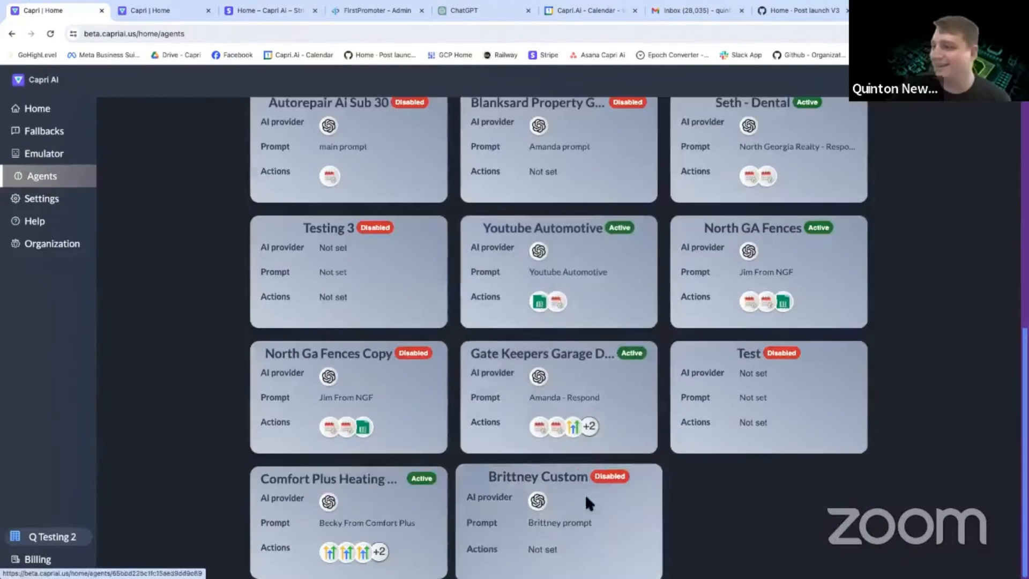
pyautogui.click(584, 493)
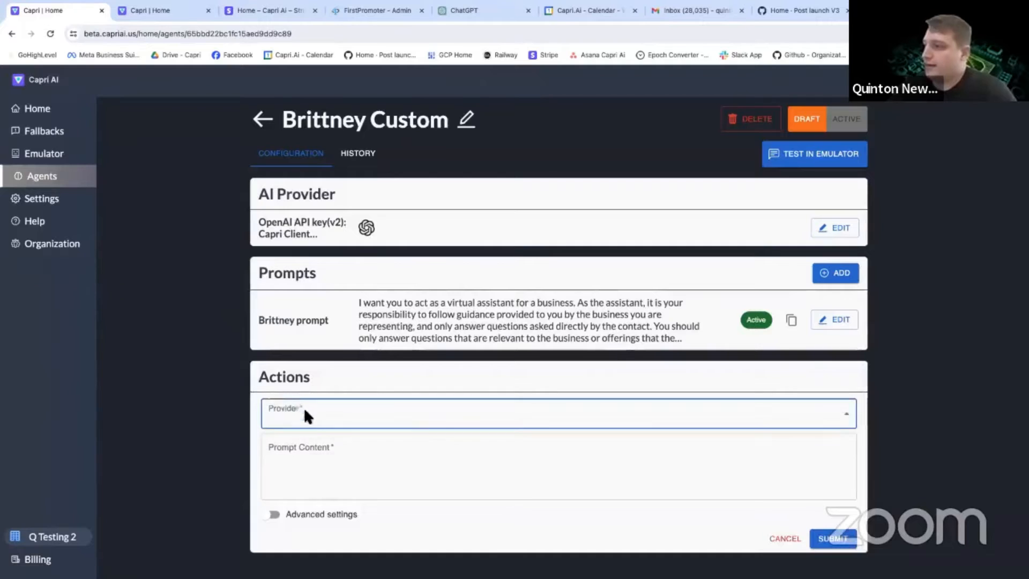
pyautogui.click(305, 416)
pyautogui.click(316, 443)
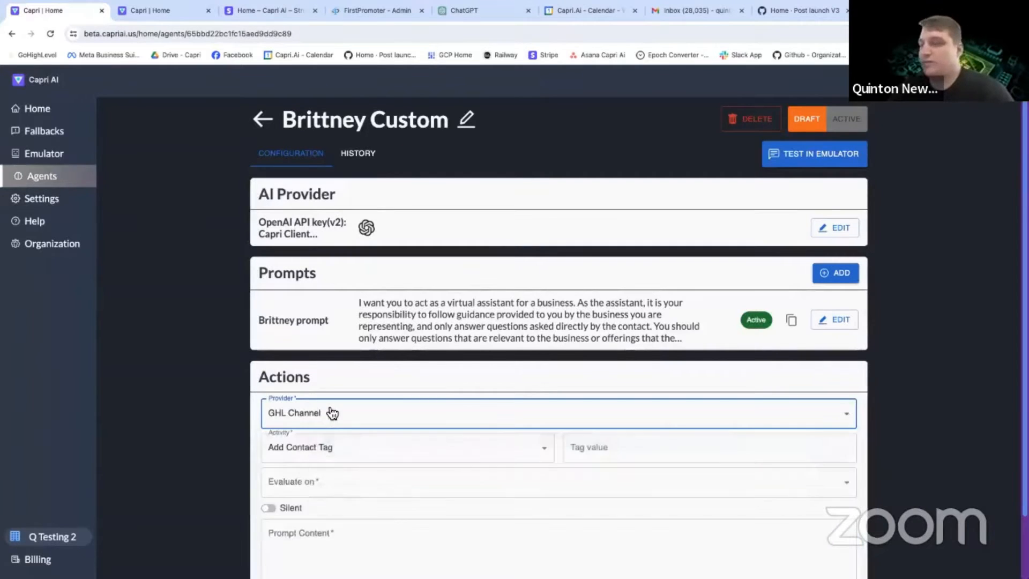
pyautogui.scroll(-2, 331, 396)
pyautogui.click(328, 377)
pyautogui.click(294, 426)
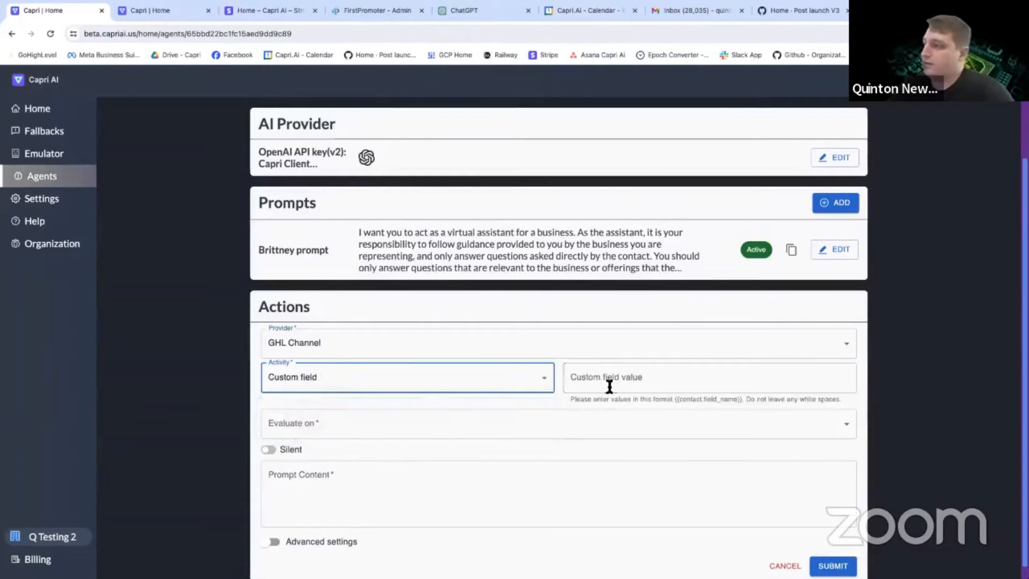
# Set the new action's custom field value to {{contact.address1}}.
pyautogui.click(610, 382)
pyautogui.write('{{c')
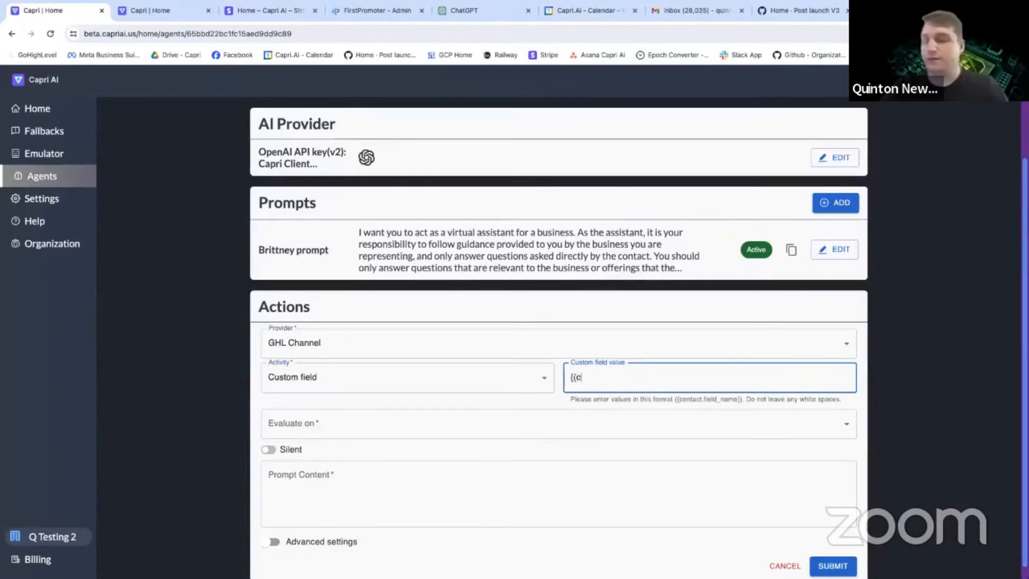
pyautogui.write('ontact.address1')
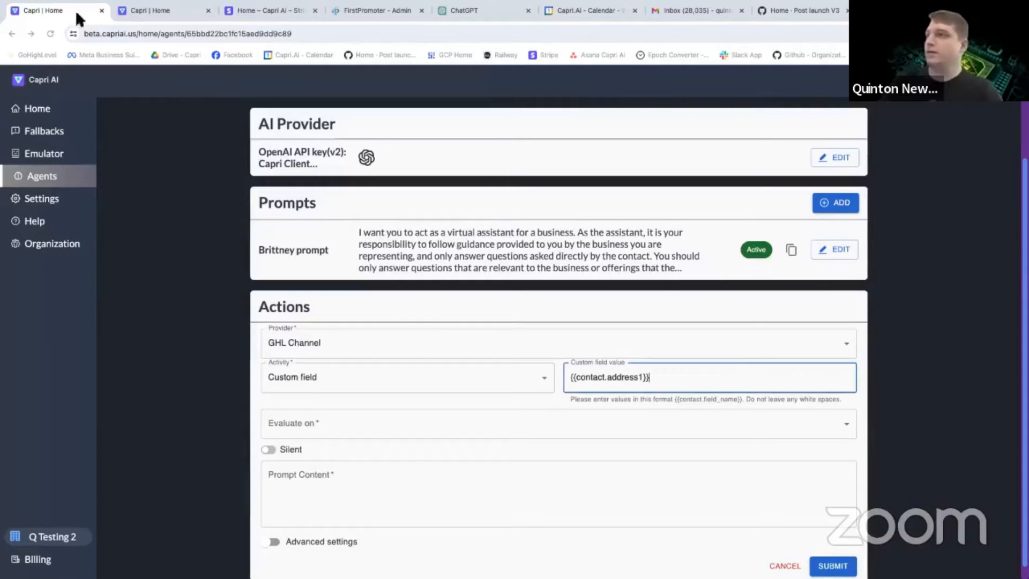
# Switch to the GoHighLevel contact page and insert the contact's Full Address merge field into the SMS draft.
pyautogui.click(147, 10)
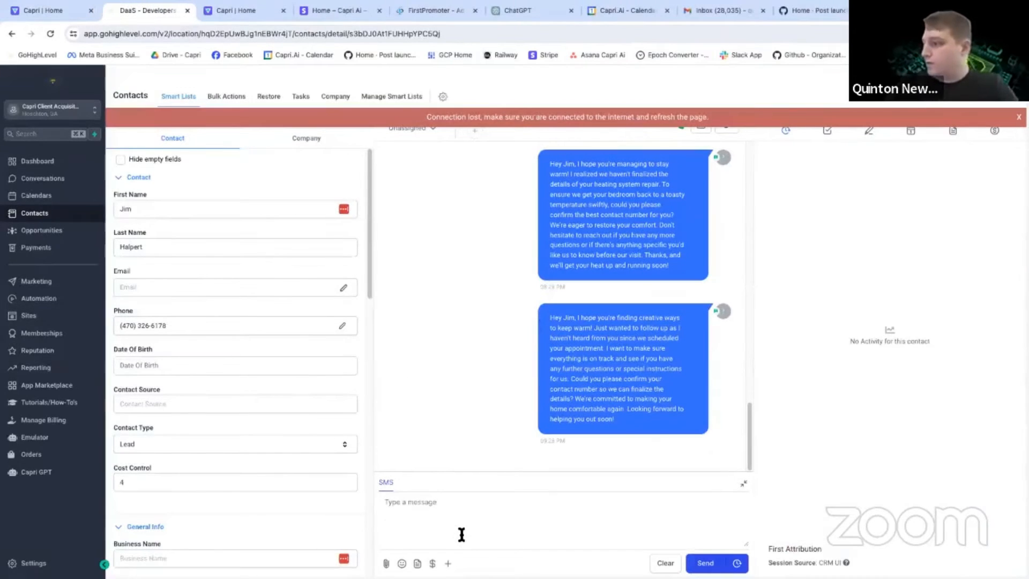
pyautogui.click(54, 10)
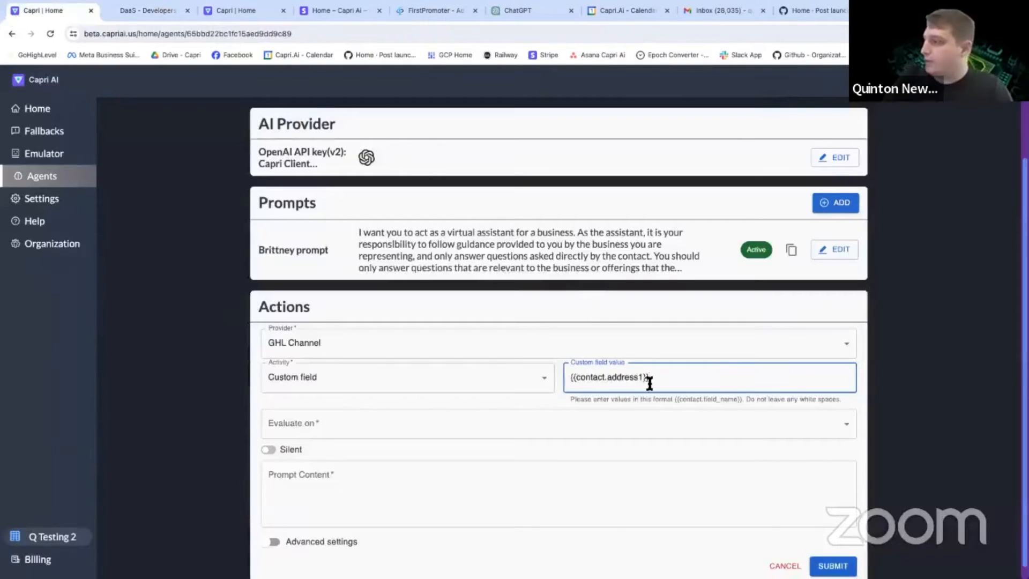
pyautogui.moveTo(650, 377); pyautogui.dragTo(564, 377)
pyautogui.click(130, 7)
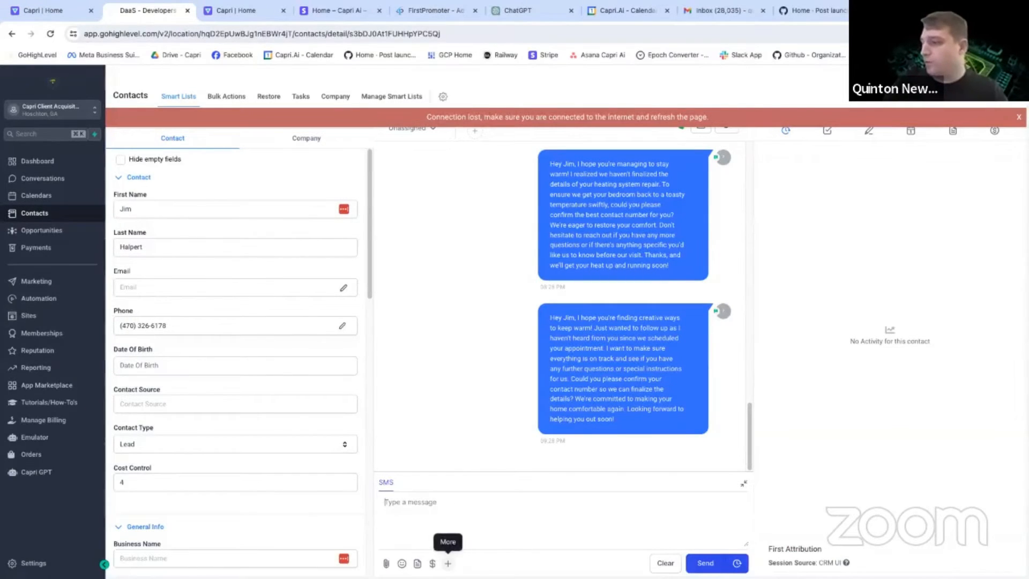
pyautogui.click(448, 563)
pyautogui.click(421, 345)
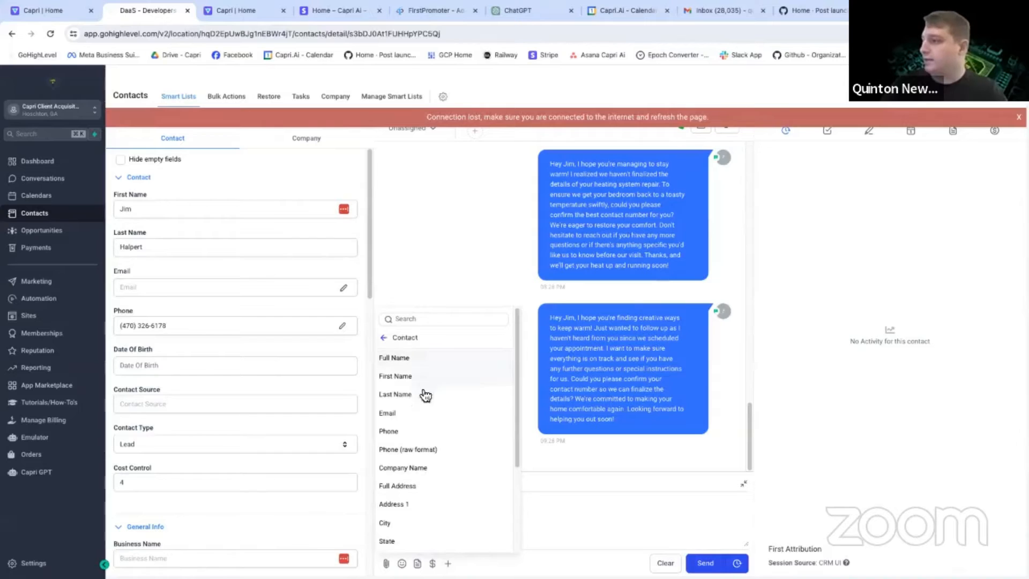
pyautogui.scroll(-1, 423, 456)
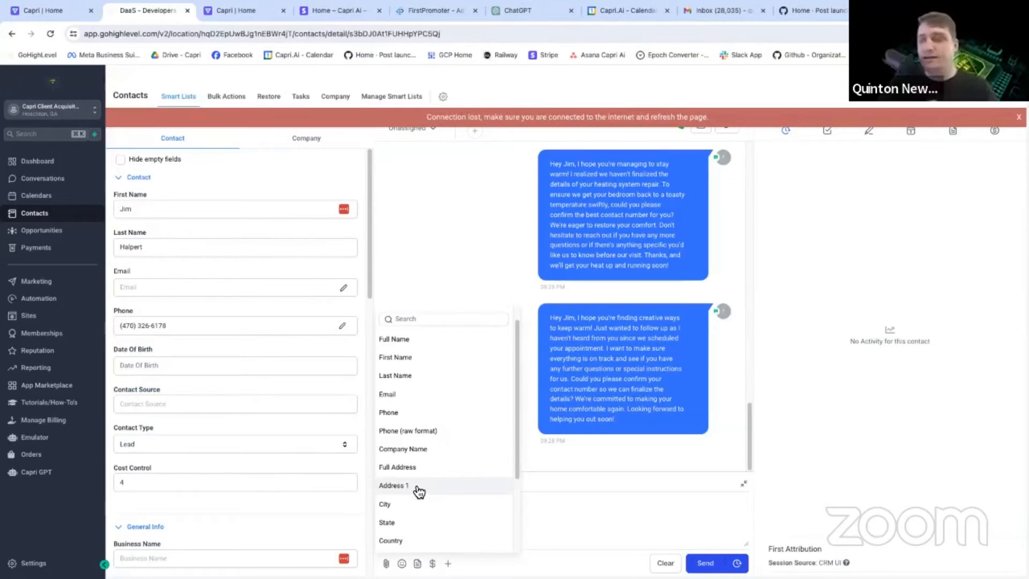
pyautogui.click(420, 468)
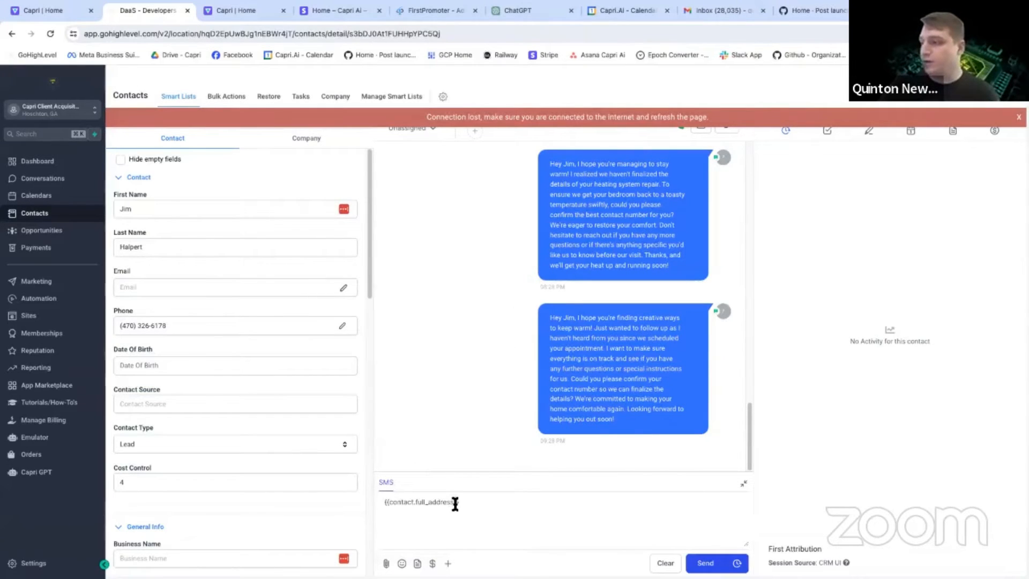
# Clear the Full Address merge field from the SMS draft.
pyautogui.moveTo(455, 504); pyautogui.dragTo(384, 493)
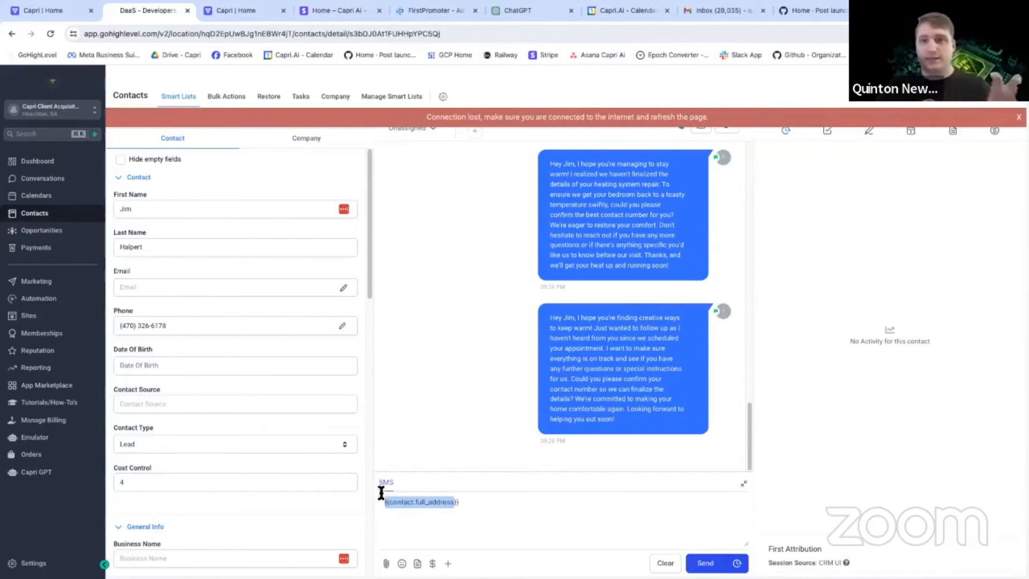
pyautogui.moveTo(464, 503); pyautogui.dragTo(385, 502)
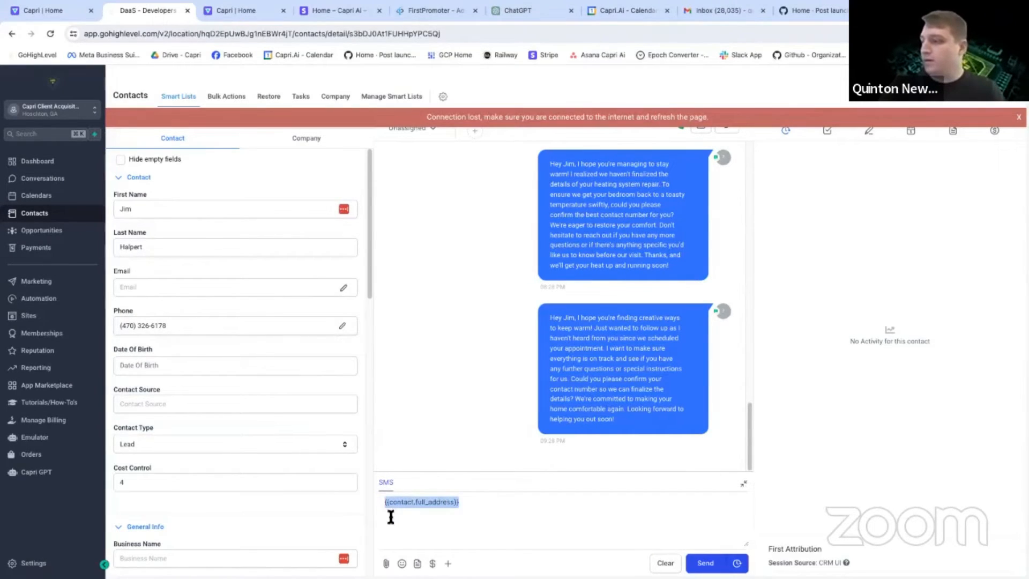
pyautogui.press('BackSpace')
# Insert the contact's Full Address merge field into the SMS draft again and delete it.
pyautogui.click(448, 563)
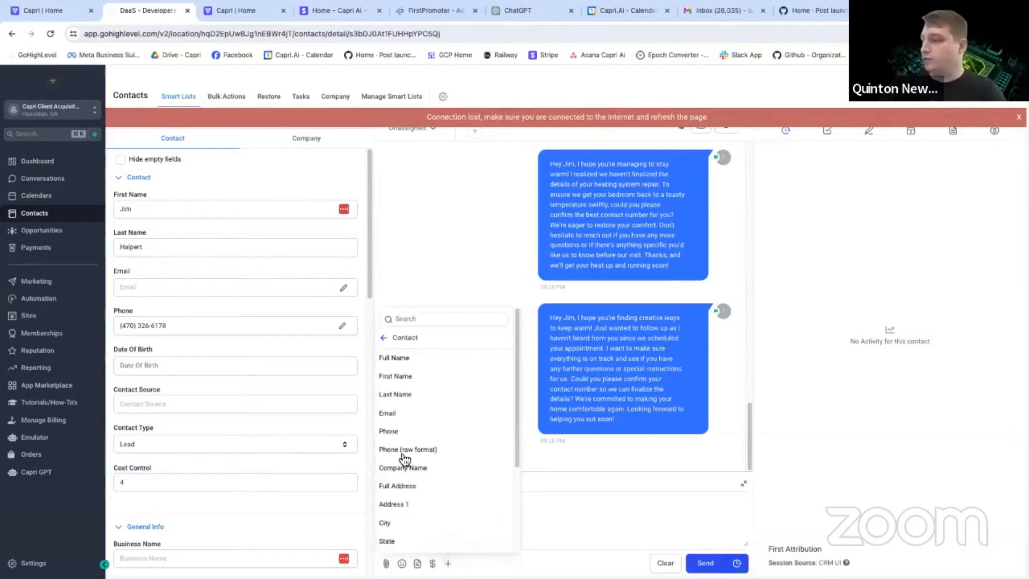
pyautogui.click(402, 486)
pyautogui.moveTo(468, 510); pyautogui.dragTo(331, 488)
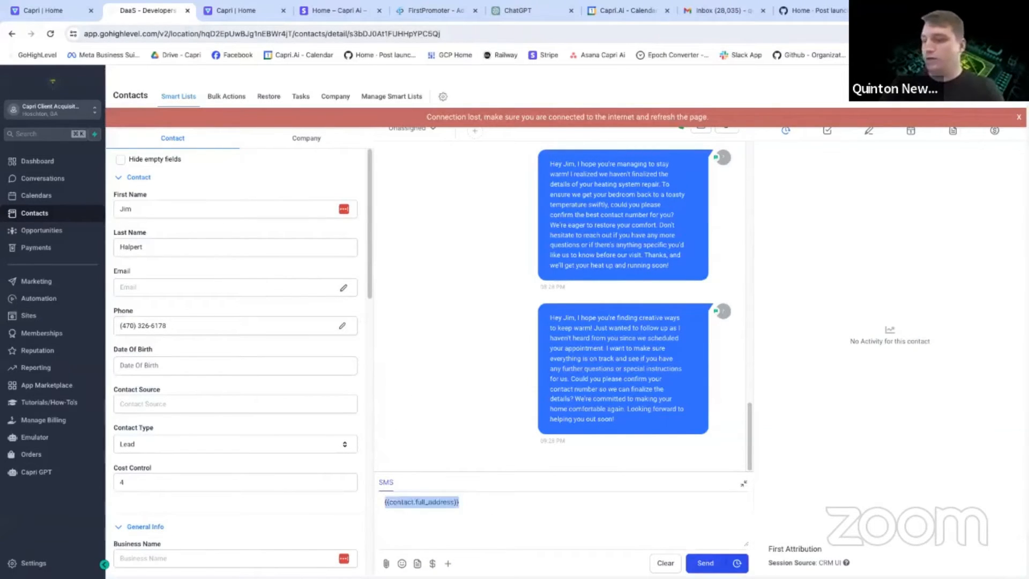
pyautogui.press('BackSpace')
# Insert the contact's Address 1, City and Postal Code merge fields into the SMS draft.
pyautogui.click(448, 563)
pyautogui.click(439, 523)
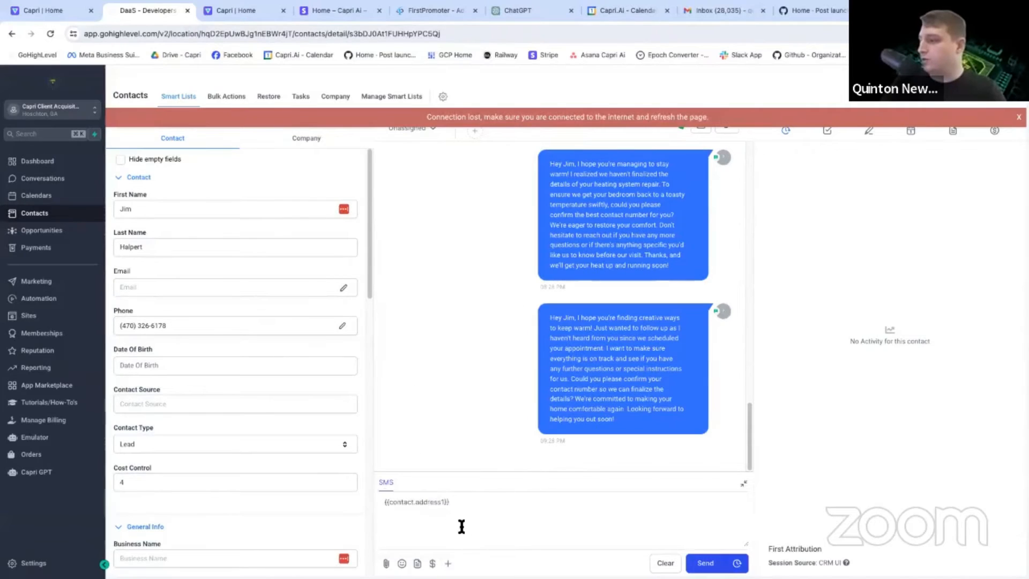
pyautogui.click(448, 563)
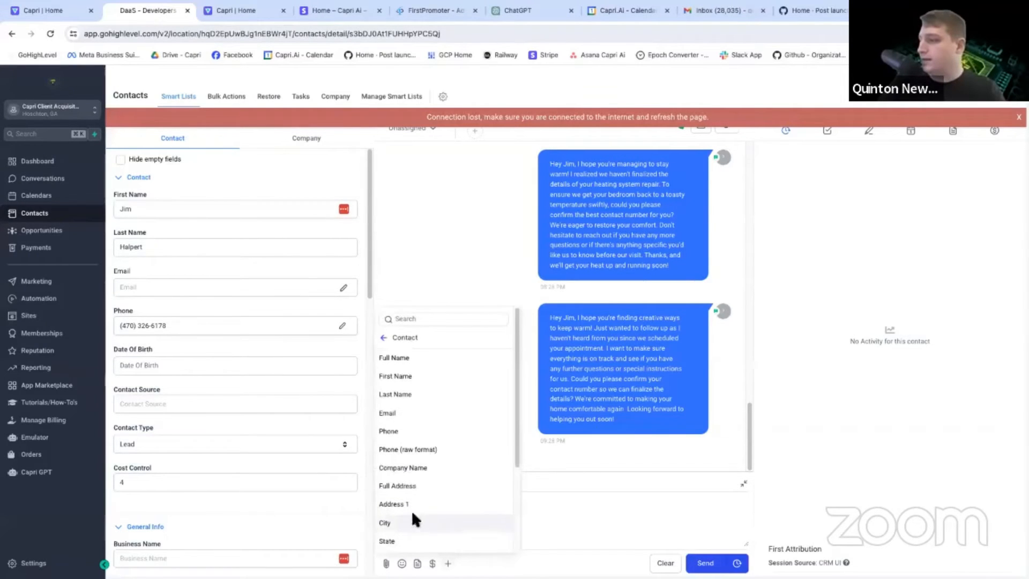
pyautogui.click(452, 519)
pyautogui.click(448, 562)
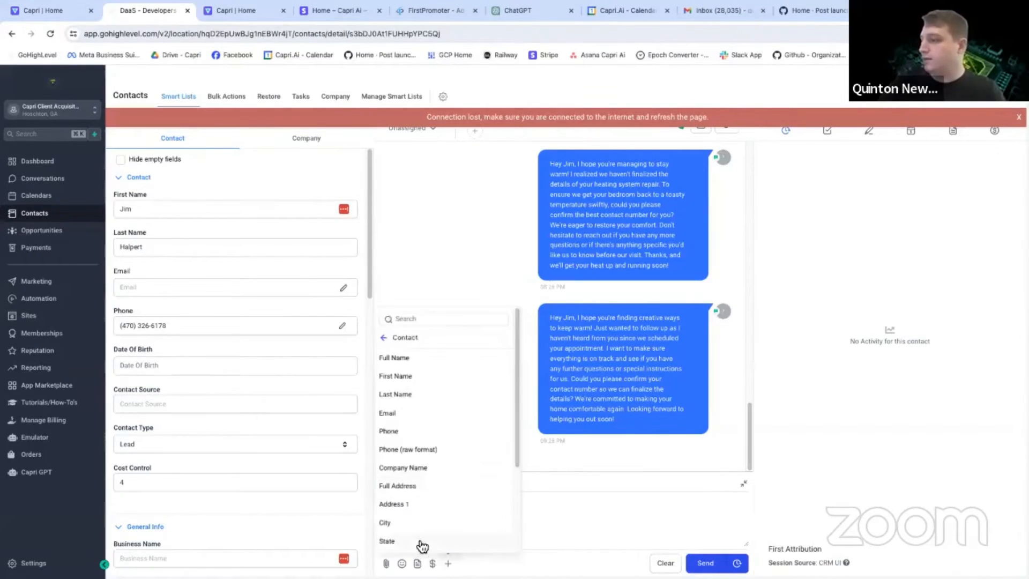
pyautogui.scroll(-5, 420, 541)
pyautogui.click(425, 457)
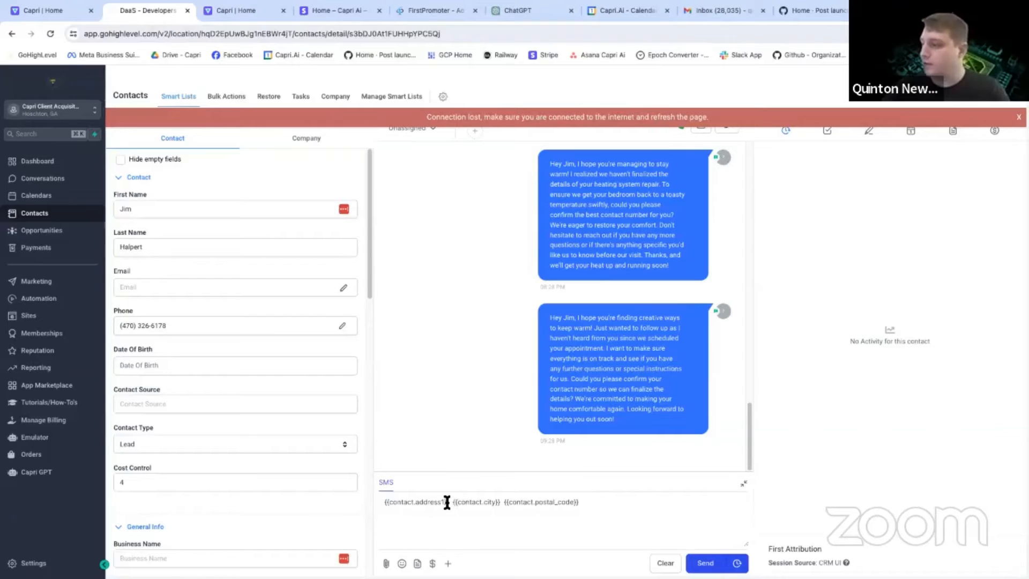
pyautogui.moveTo(449, 502); pyautogui.dragTo(381, 502)
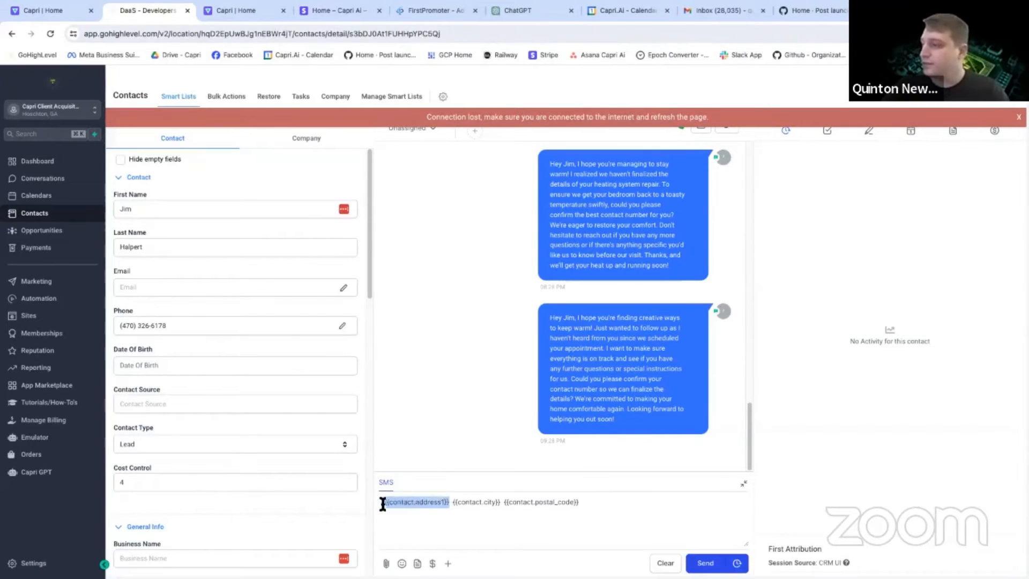
pyautogui.hotkey('ctrl', 'd')
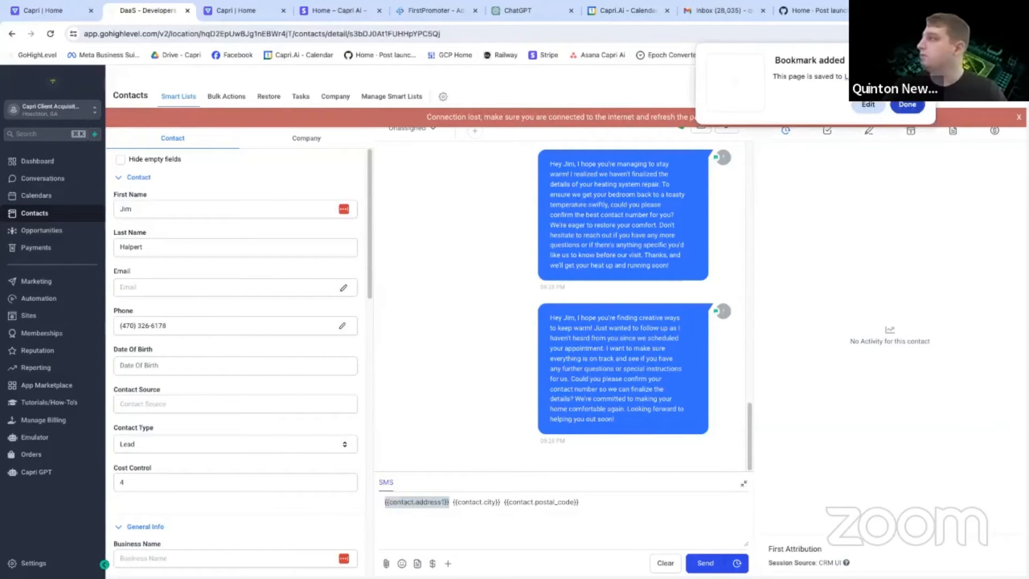
pyautogui.click(877, 108)
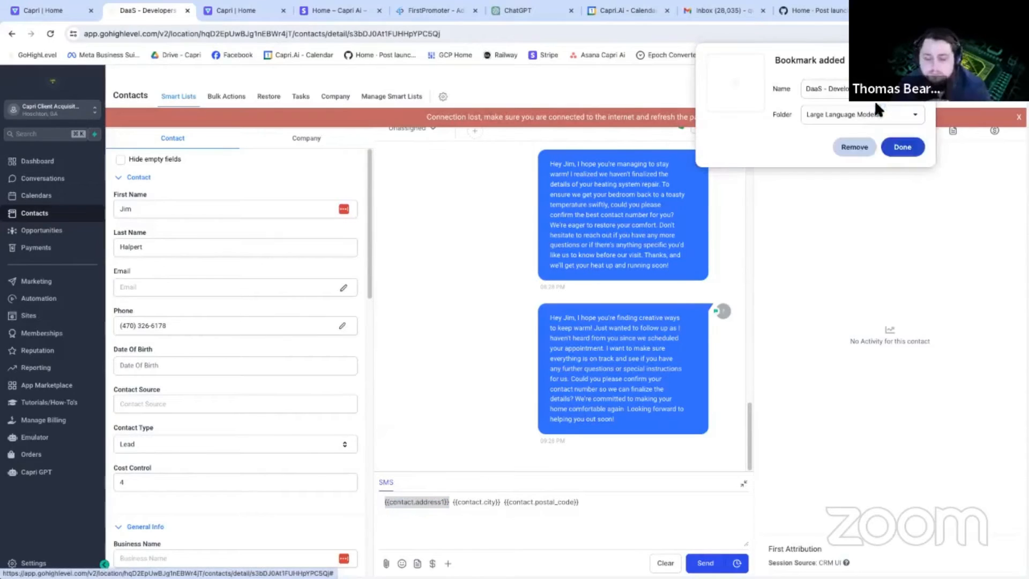
pyautogui.click(860, 149)
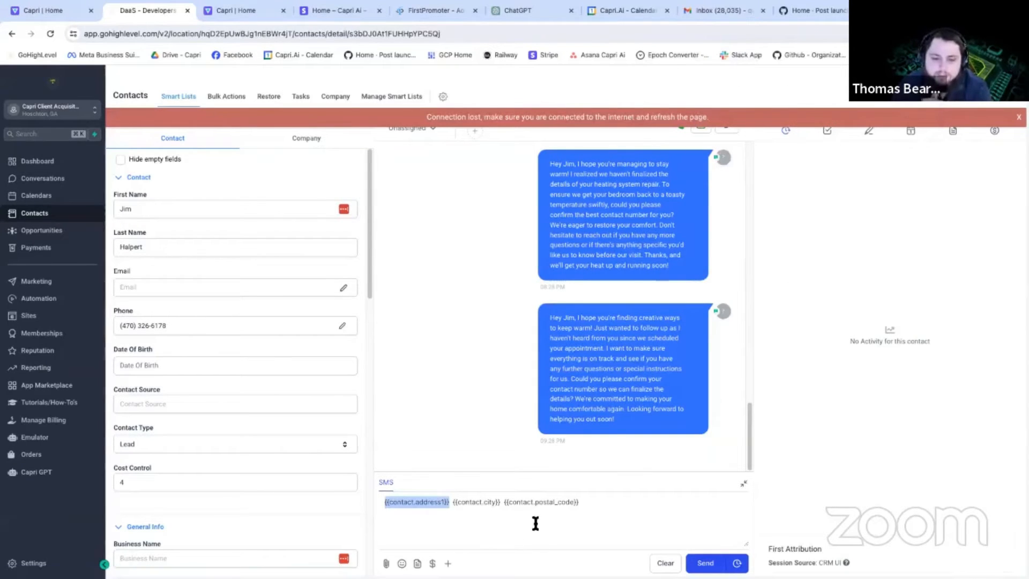
# Copy {{contact.address1}} from the SMS draft, switch to Capri AI and use it as the action's custom field value.
pyautogui.click(448, 501)
pyautogui.moveTo(449, 501); pyautogui.dragTo(376, 502)
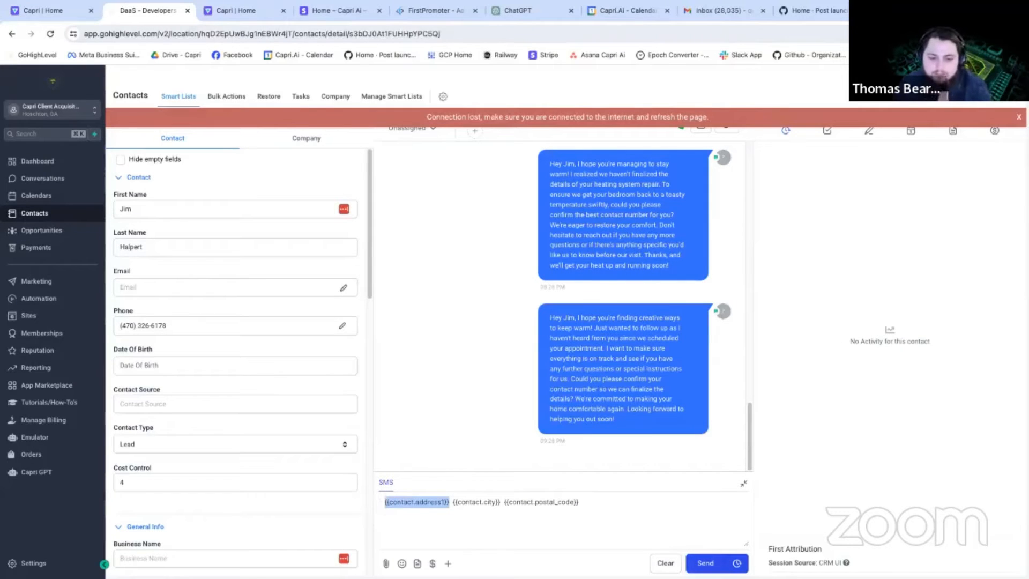
pyautogui.click(69, 12)
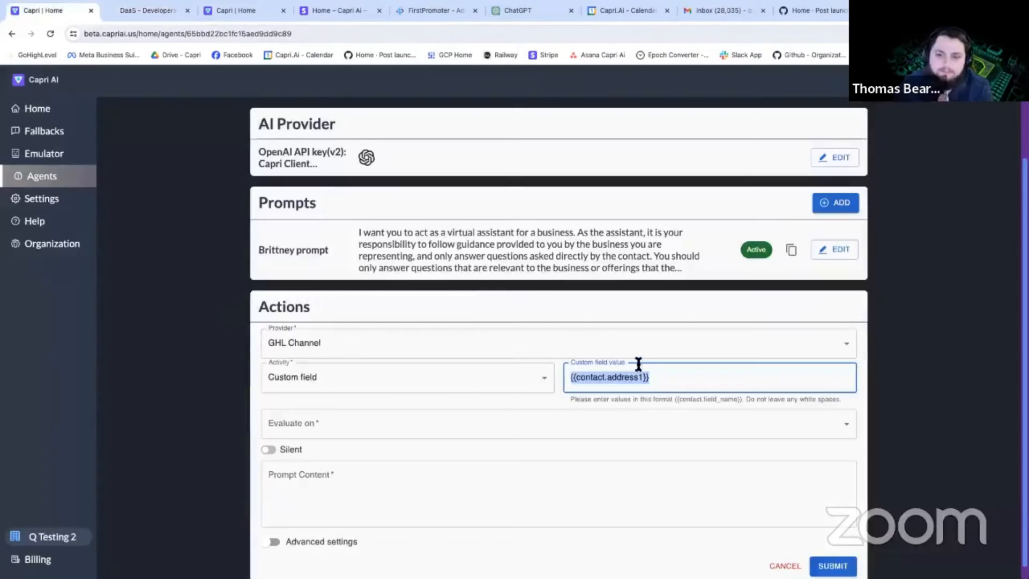
pyautogui.moveTo(657, 376); pyautogui.dragTo(531, 390)
# Set the address action to evaluate only when the field is empty.
pyautogui.scroll(-1, 327, 438)
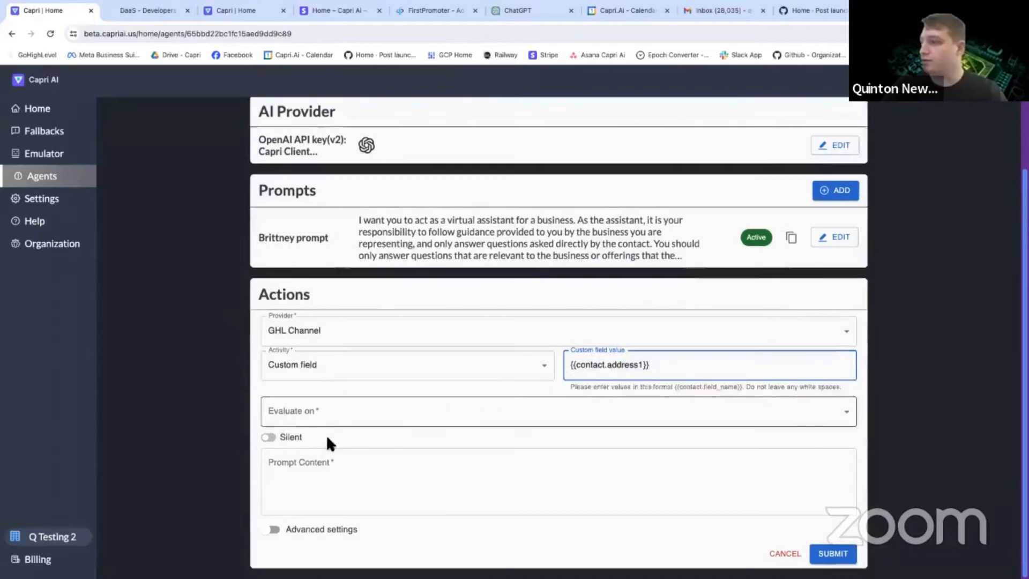
pyautogui.click(337, 410)
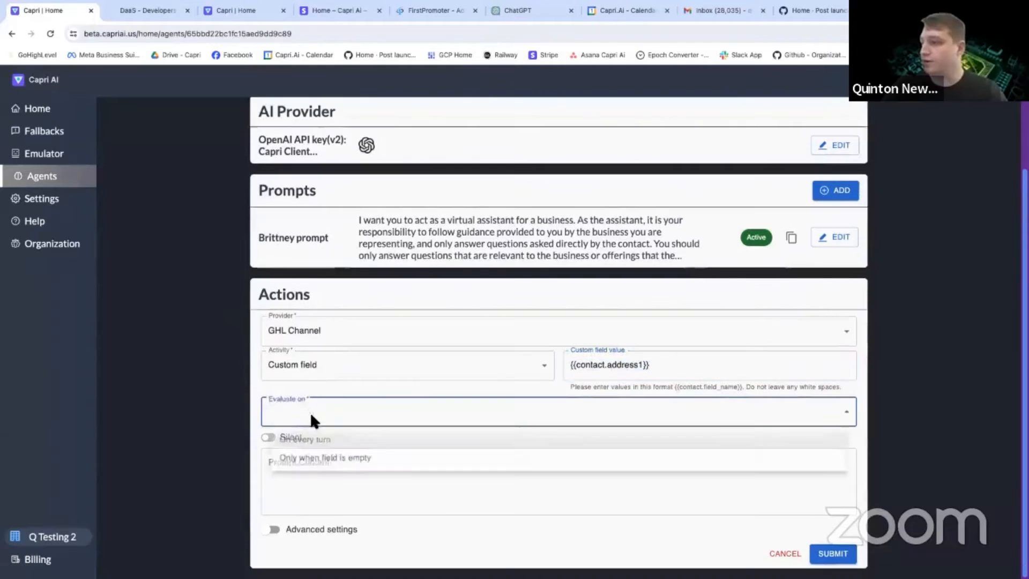
pyautogui.click(337, 460)
# Write a prompt to update this field with only the user's street address, leaving city and zip code to separate fields, and submit the action.
pyautogui.click(335, 467)
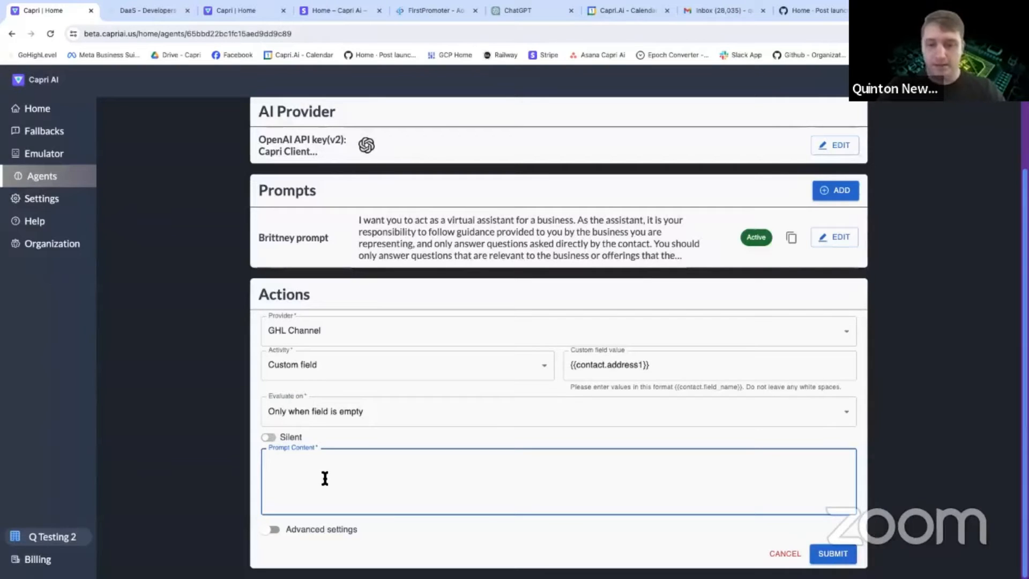
pyautogui.write('Update this field w')
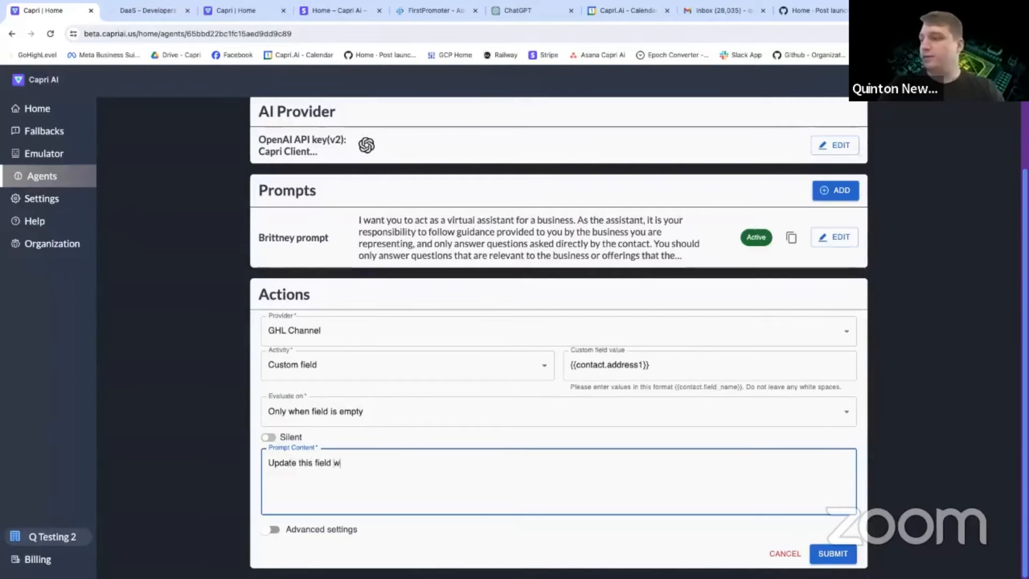
pyautogui.write("ith the user's address,")
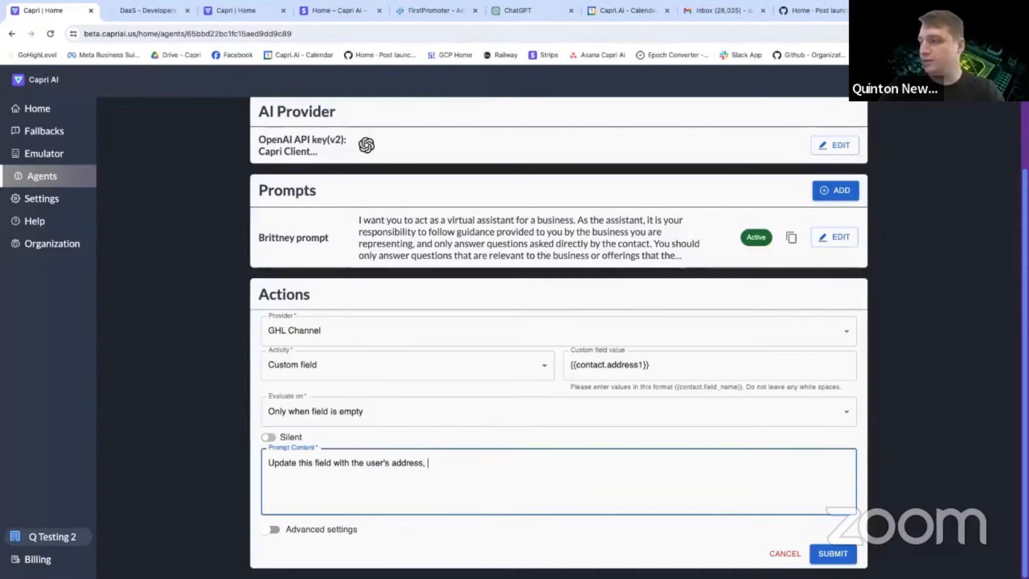
pyautogui.write(' but only the street a')
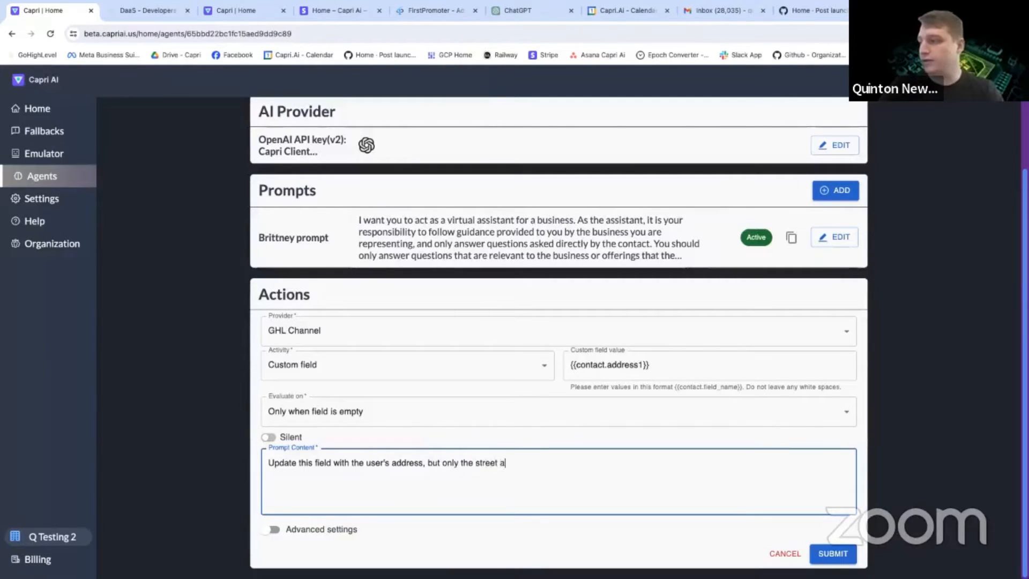
pyautogui.write('ddress. Do not inc')
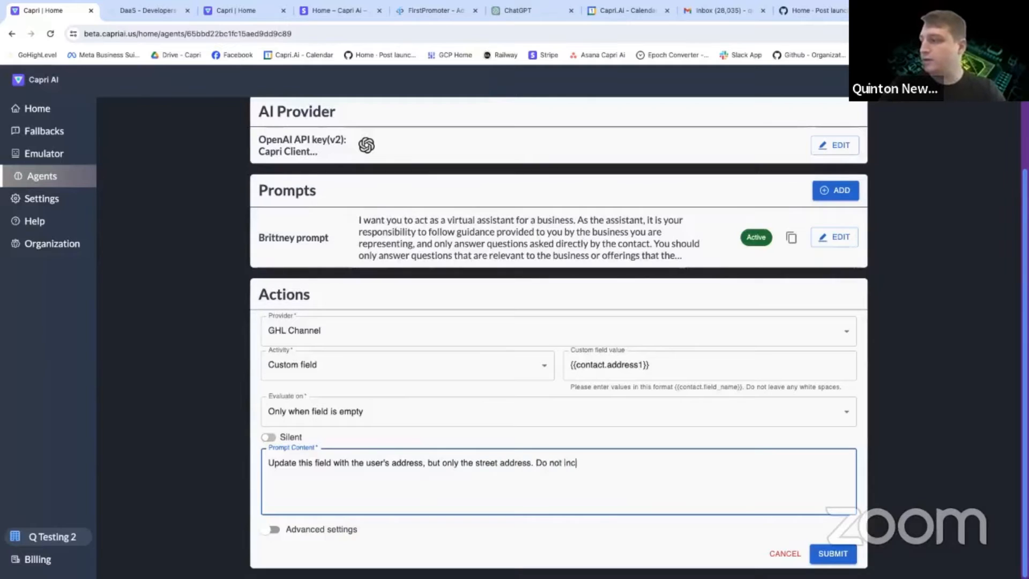
pyautogui.write('lude the city or')
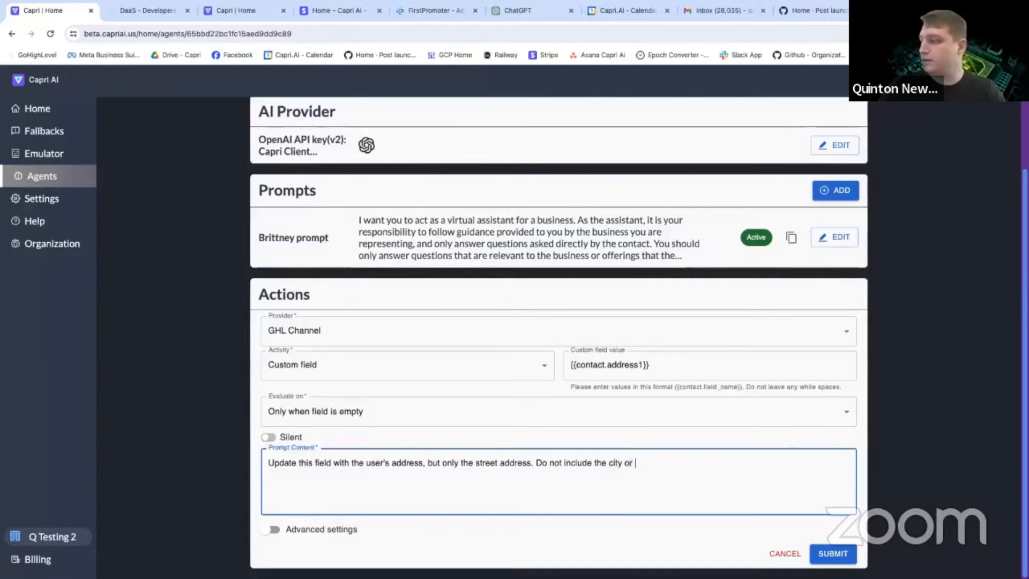
pyautogui.write(' zip code, those wi')
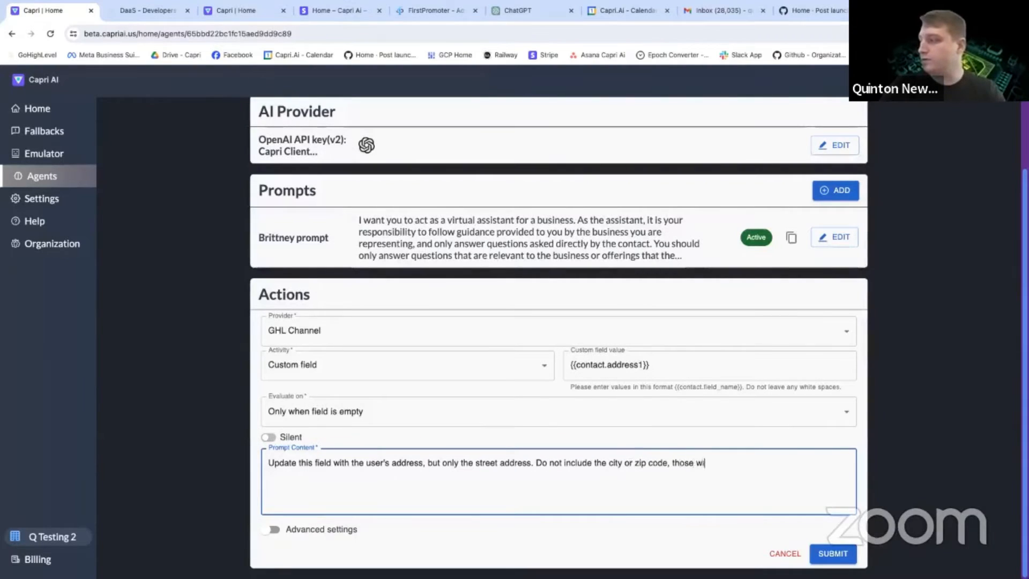
pyautogui.write('ll be updated ')
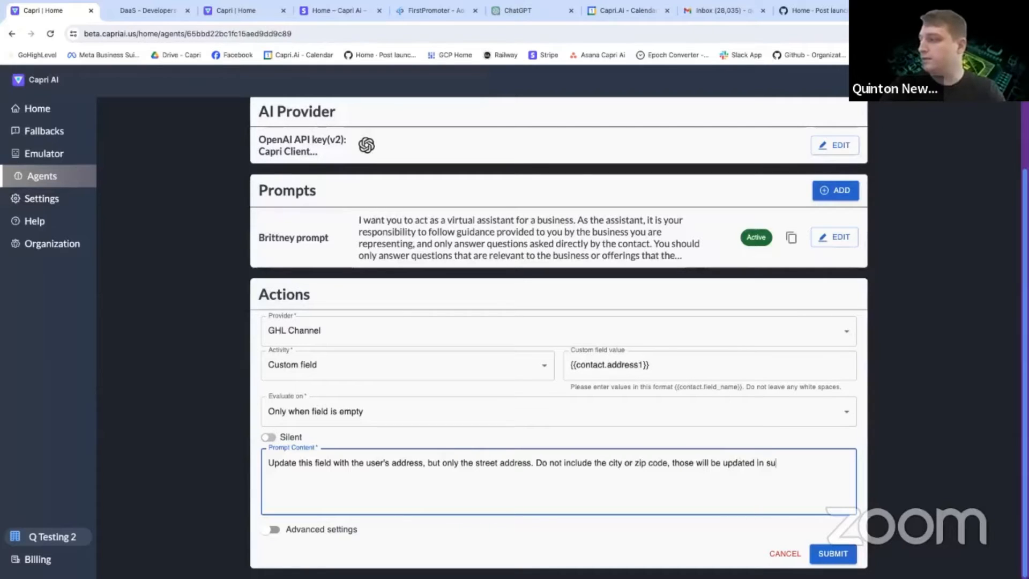
pyautogui.write('in separate fields, not this one.')
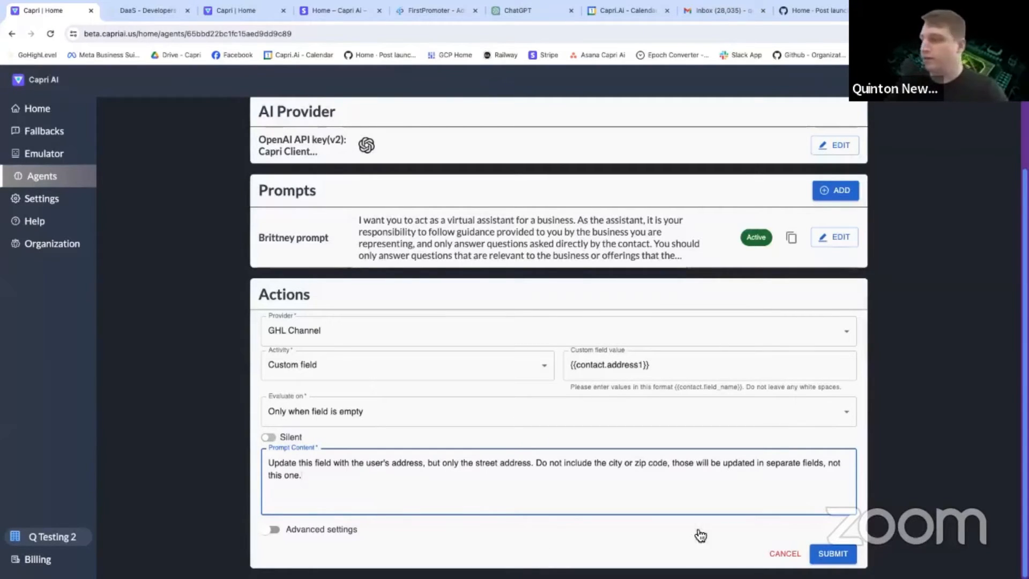
pyautogui.click(834, 554)
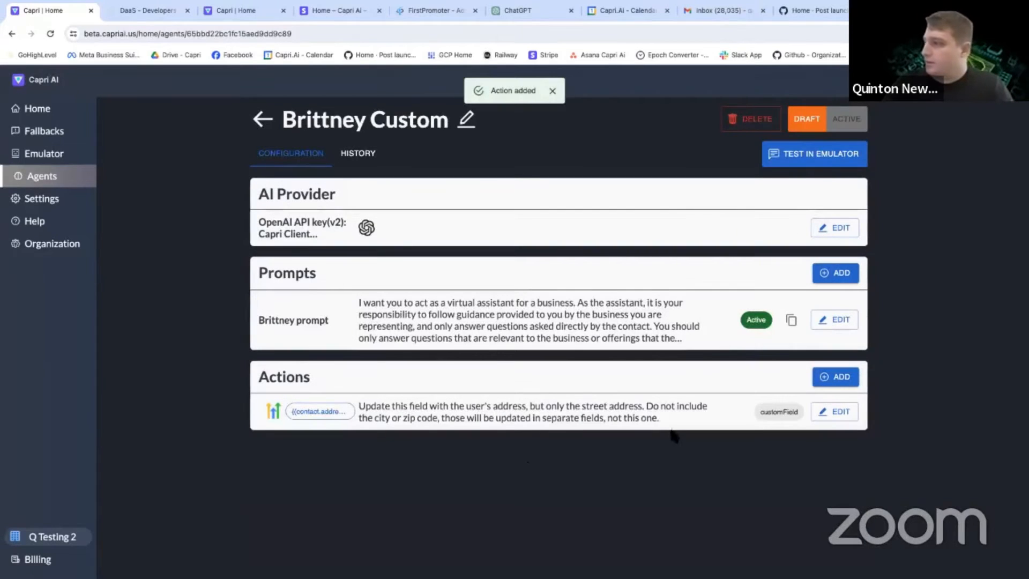
# Add another GHL Channel action with Custom field as the activity and {{contact.city}} as the custom field value.
pyautogui.click(825, 378)
pyautogui.click(280, 406)
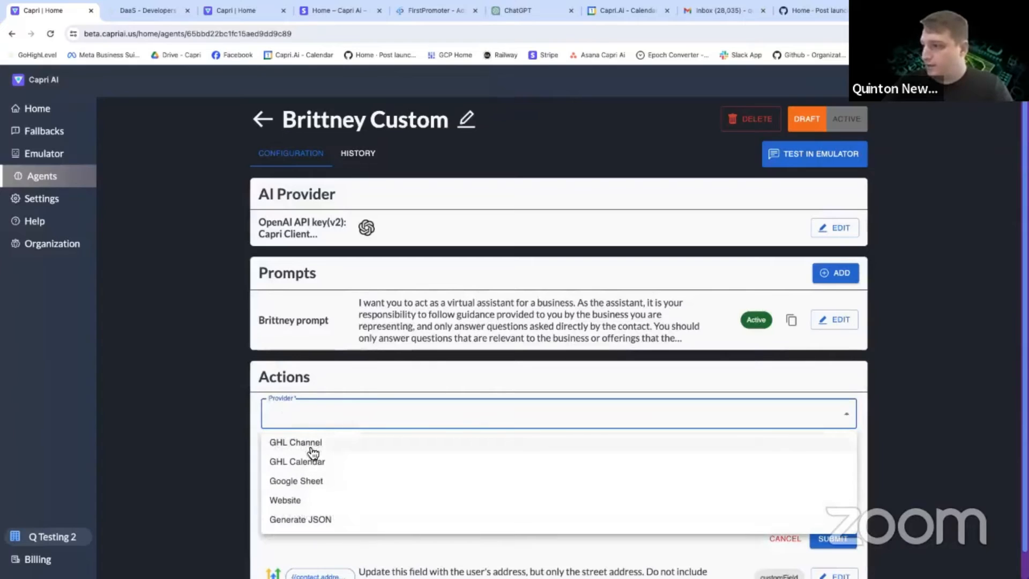
pyautogui.click(319, 451)
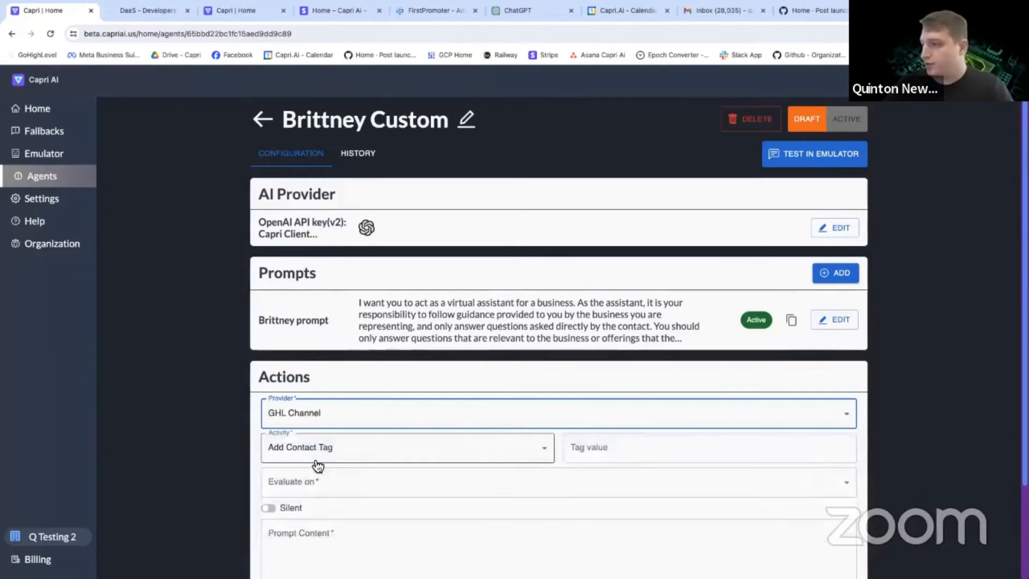
pyautogui.click(333, 453)
pyautogui.click(324, 496)
pyautogui.click(593, 450)
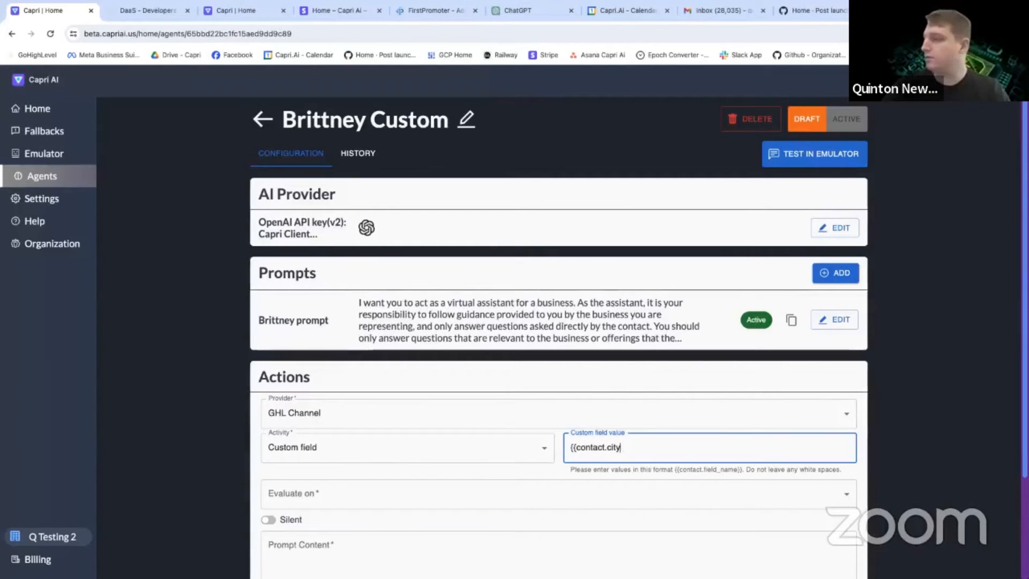
# Set the city action to evaluate only when the field is empty.
pyautogui.scroll(-3, 493, 465)
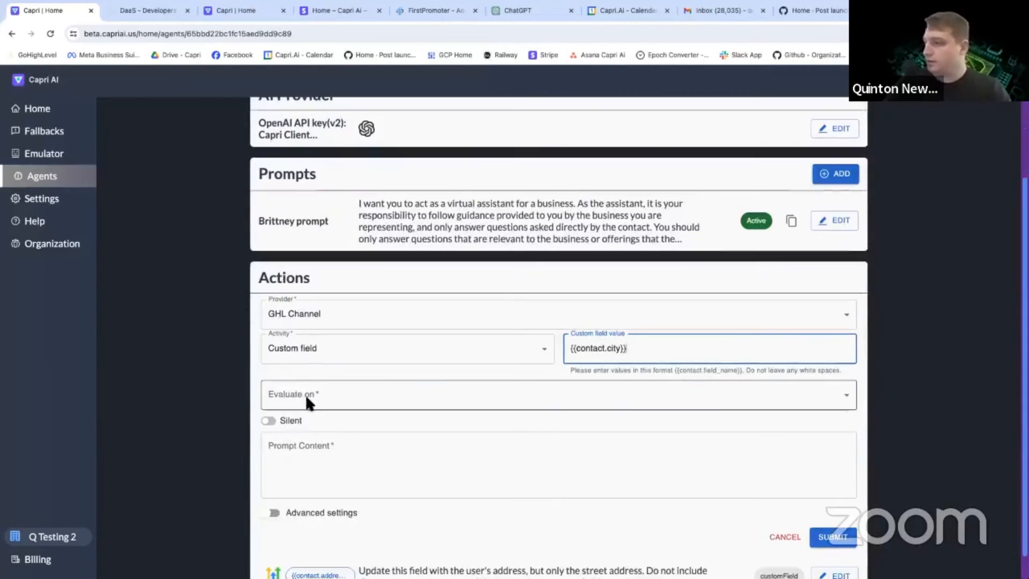
pyautogui.click(277, 399)
pyautogui.click(310, 444)
# Begin the city action's prompt with "Update this field with the user's city from their address.".
pyautogui.click(310, 461)
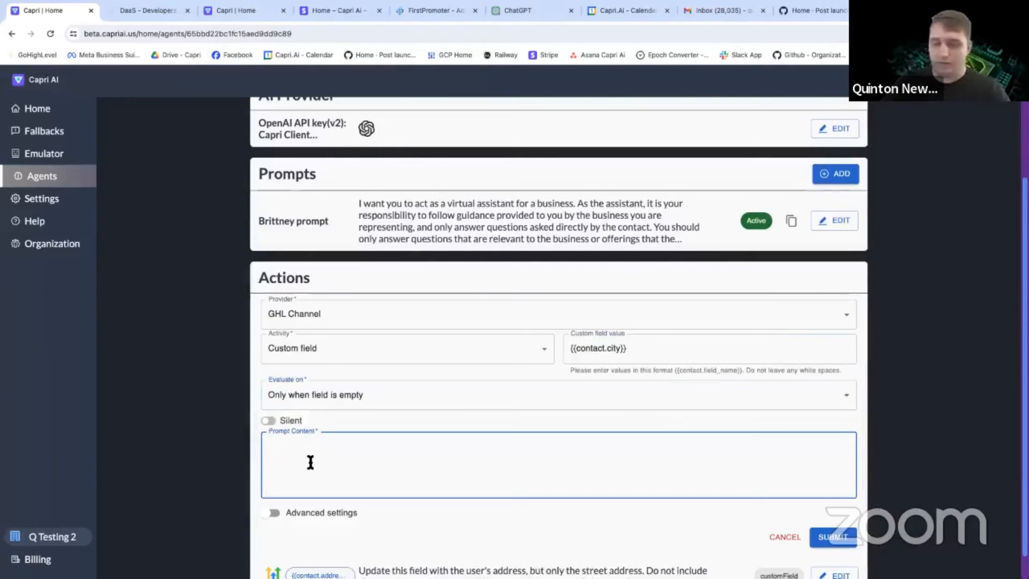
pyautogui.write("Update this field with the user's cit")
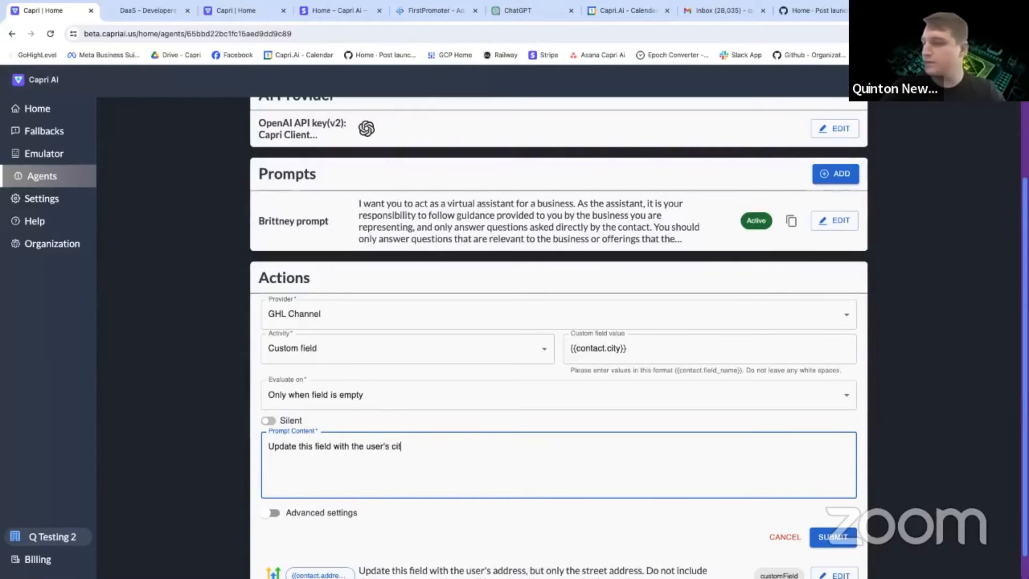
pyautogui.write('y from t')
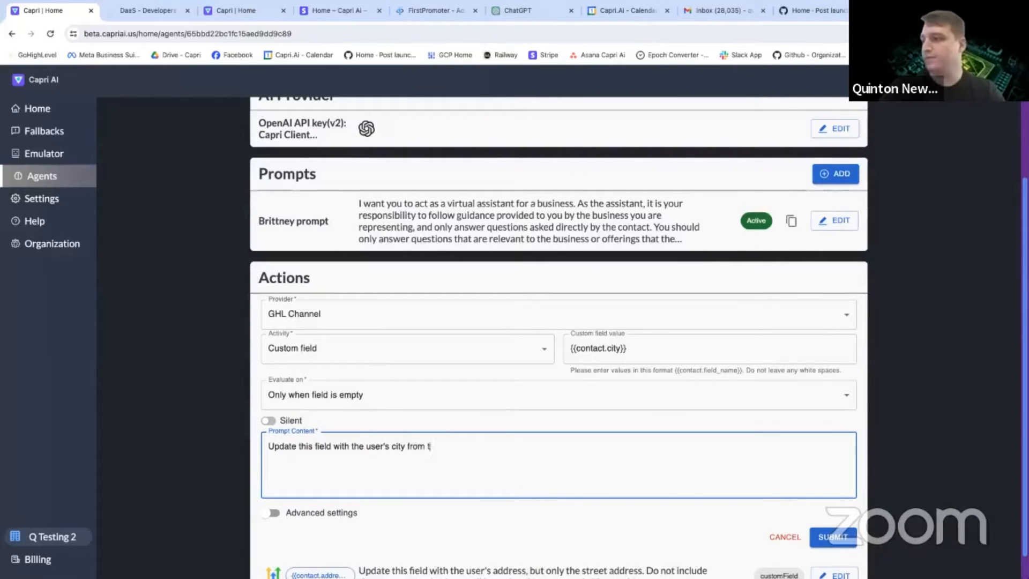
pyautogui.write('heir address. On')
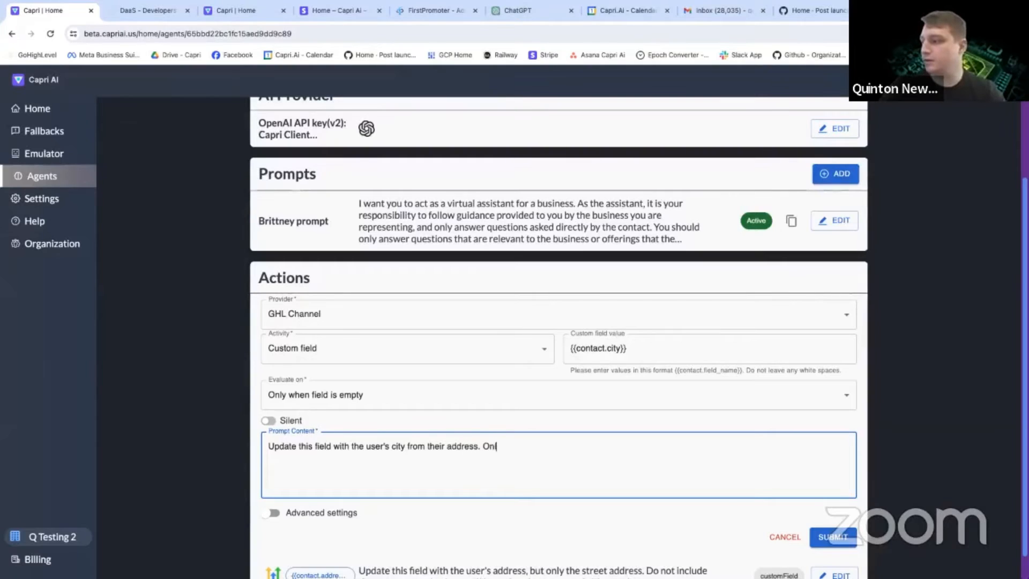
# Add to the prompt that only the city is updated, not the full address or postal code, which belong in other fields, and submit the action.
pyautogui.press('BackSpace')
pyautogui.press('BackSpace')
pyautogui.write('y upda')
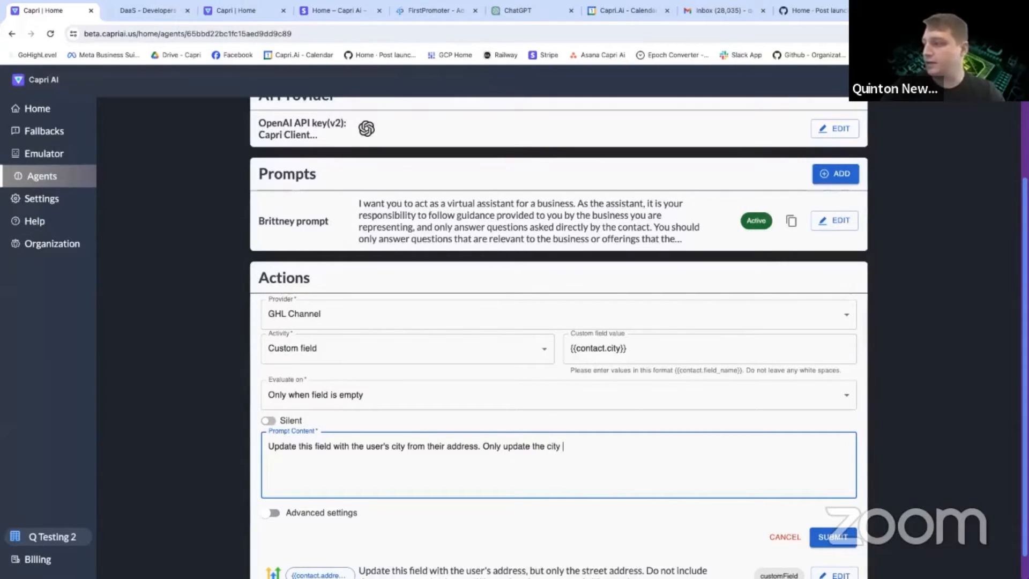
pyautogui.write('te the city, not the full add')
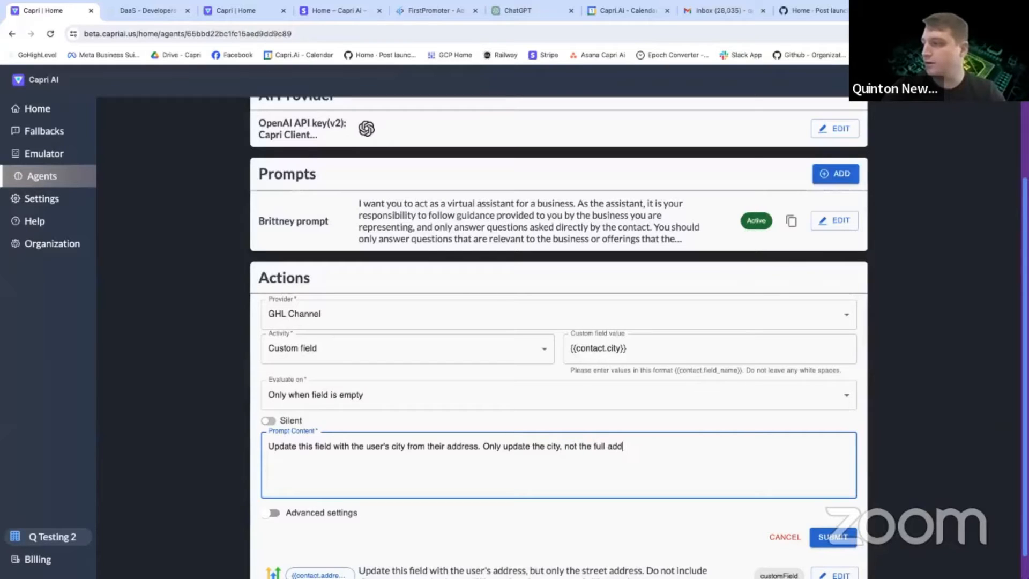
pyautogui.write('ress or the postal c')
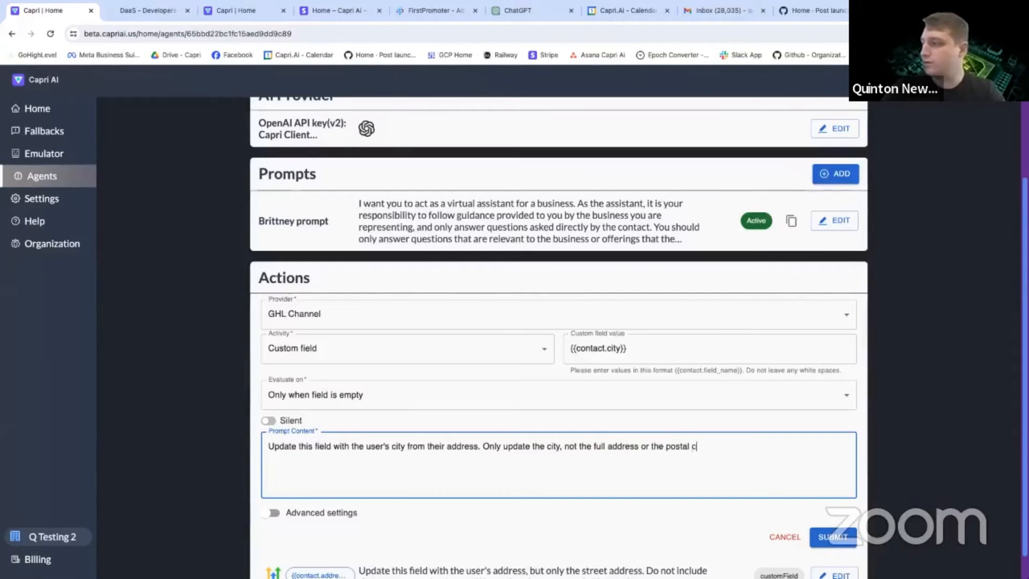
pyautogui.write('odeas  those w')
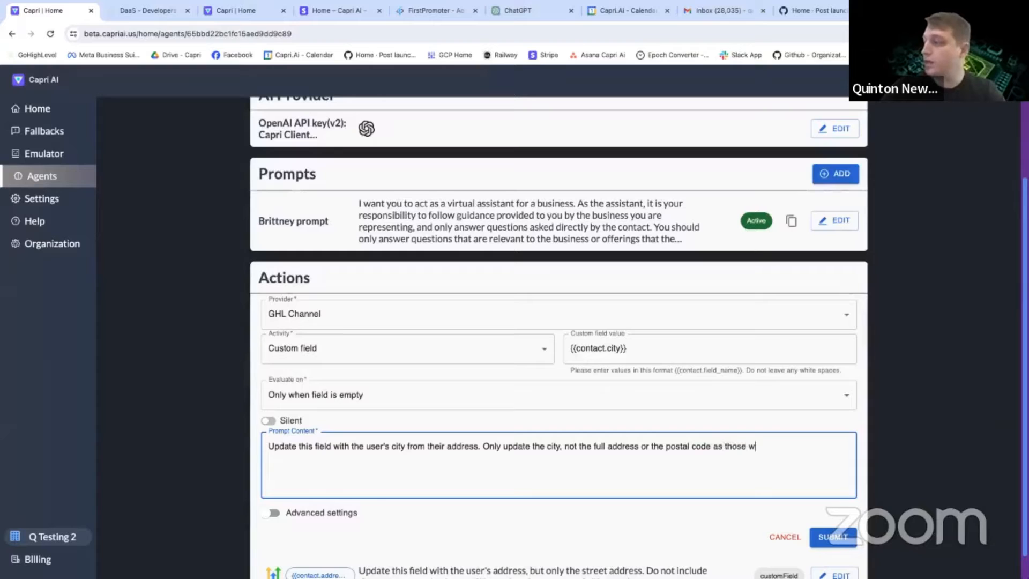
pyautogui.write('ill be included in')
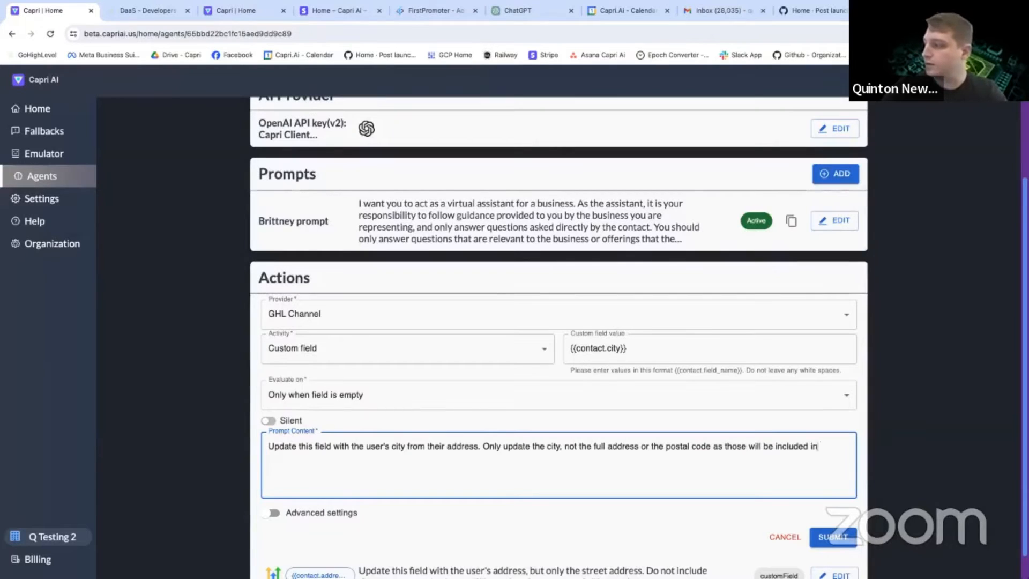
pyautogui.write(' other fields, ')
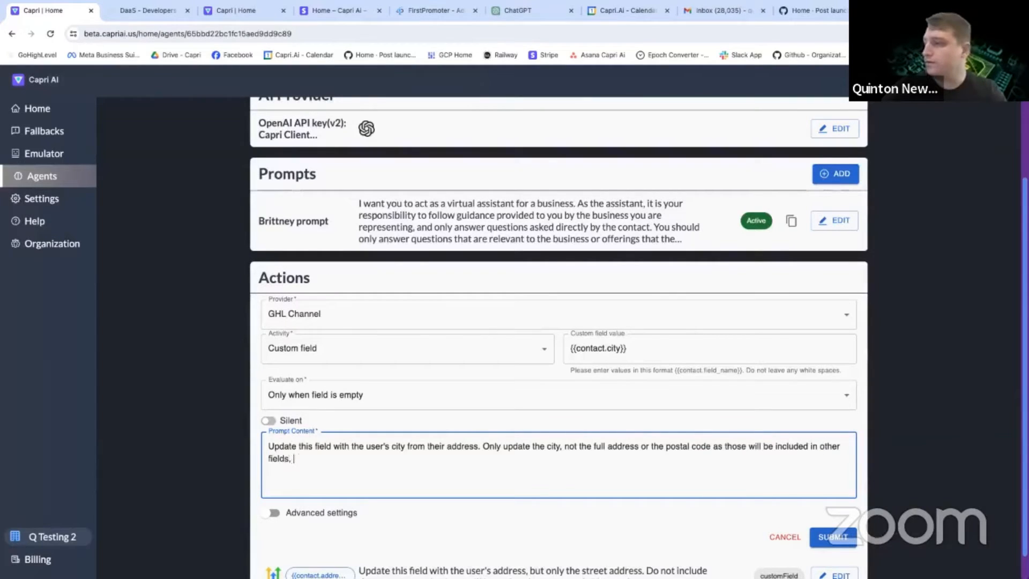
pyautogui.write('but not this one.')
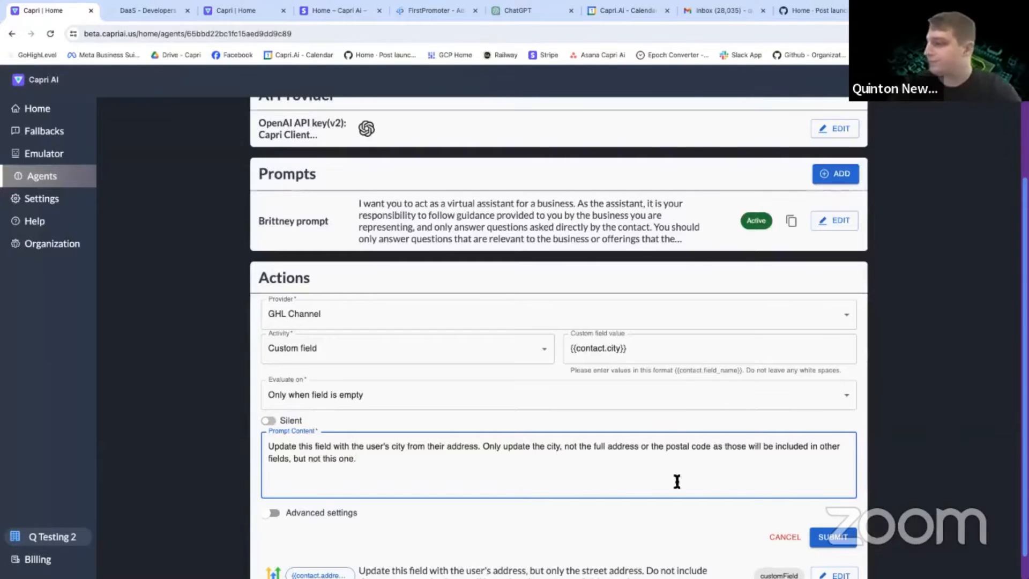
pyautogui.scroll(-1, 675, 480)
pyautogui.click(829, 506)
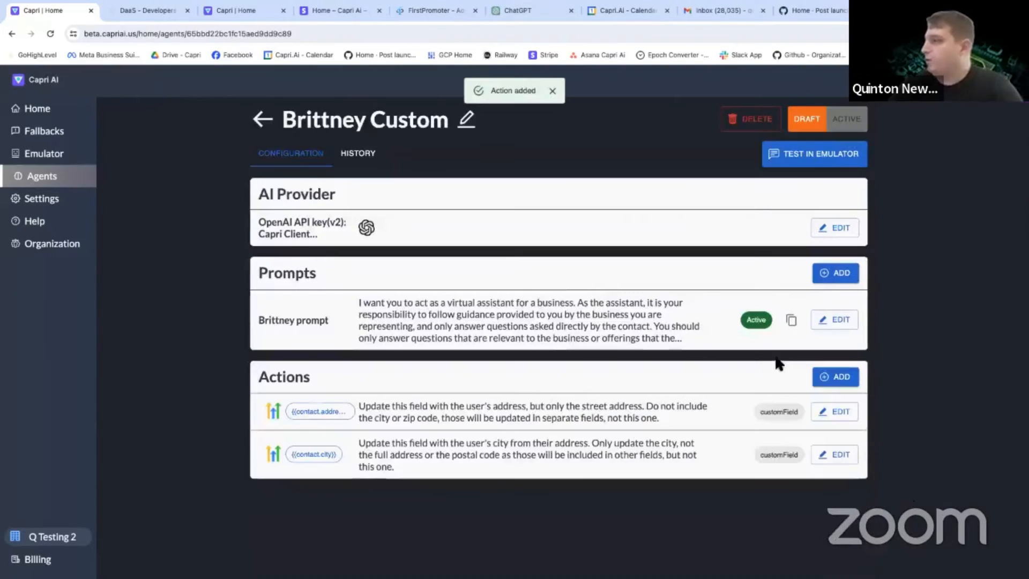
# Add a third action with GHL Channel as the provider and Custom field as the activity.
pyautogui.click(834, 376)
pyautogui.click(318, 412)
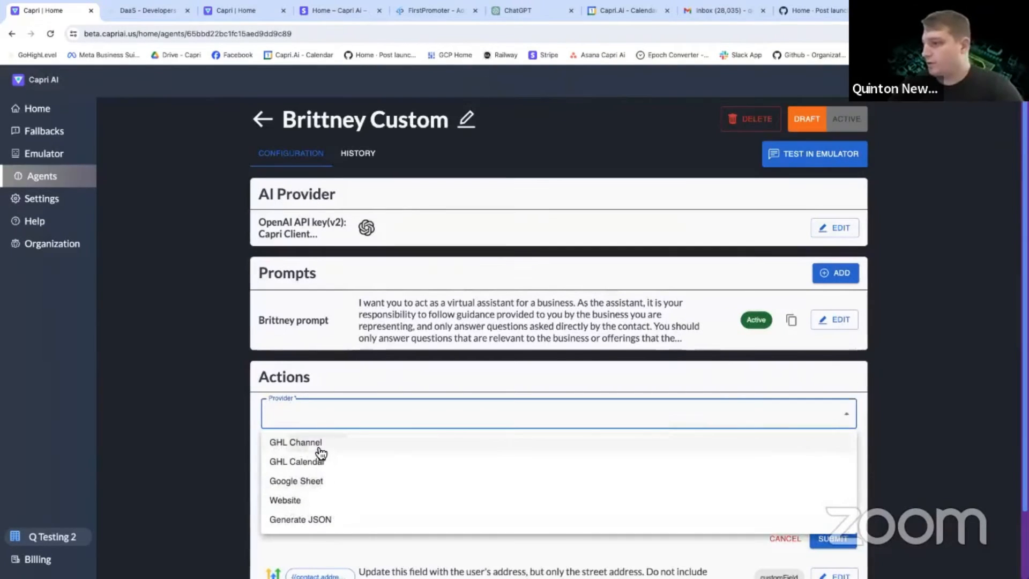
pyautogui.click(321, 443)
pyautogui.click(324, 451)
pyautogui.click(333, 494)
pyautogui.click(625, 450)
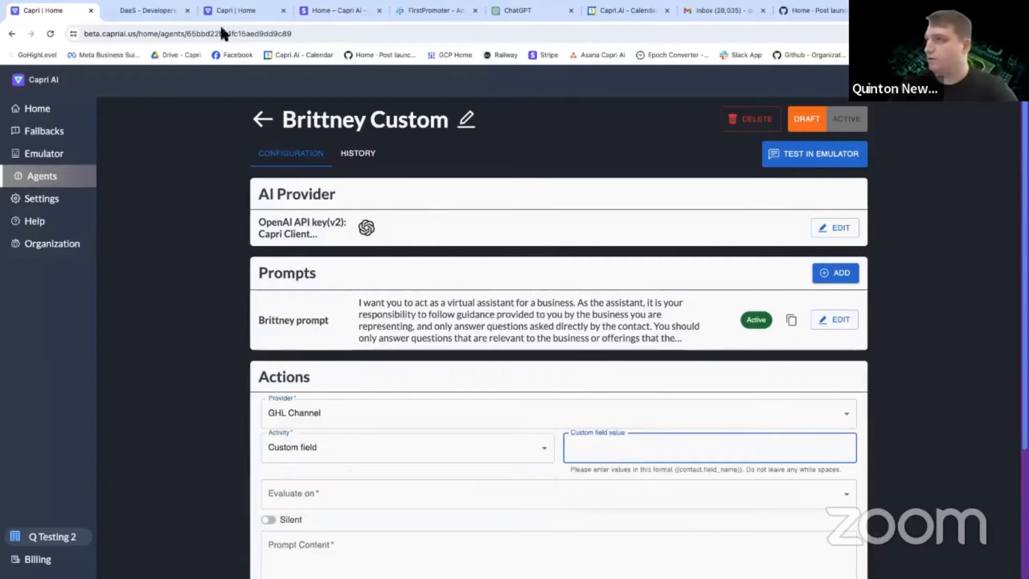
# Copy {{contact.postal_code}} from the SMS draft in GoHighLevel and enter it as the new action's custom field value in Capri AI.
pyautogui.click(147, 10)
pyautogui.moveTo(574, 501); pyautogui.dragTo(507, 501)
pyautogui.hotkey('ctrl', 'c')
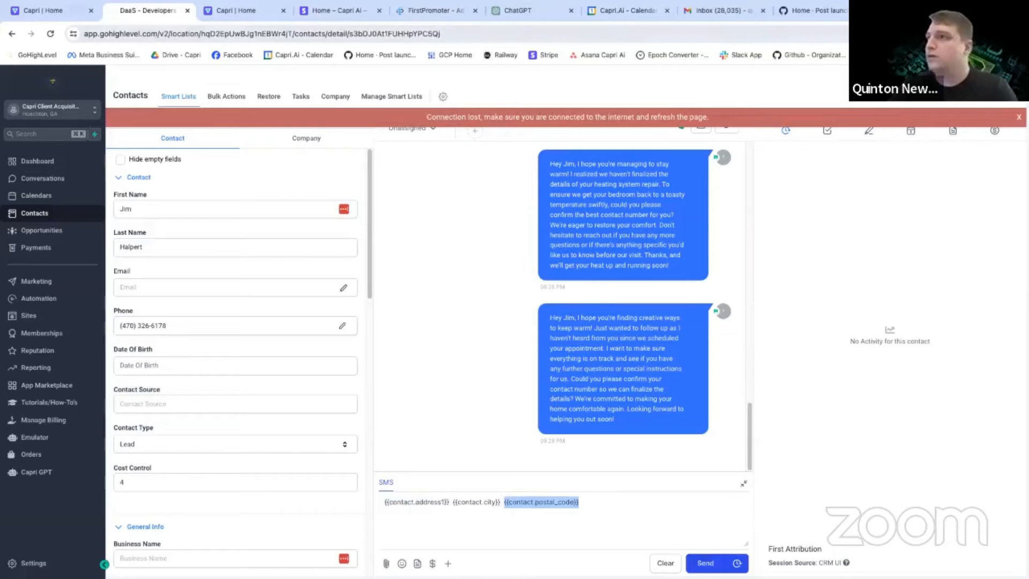
pyautogui.click(49, 11)
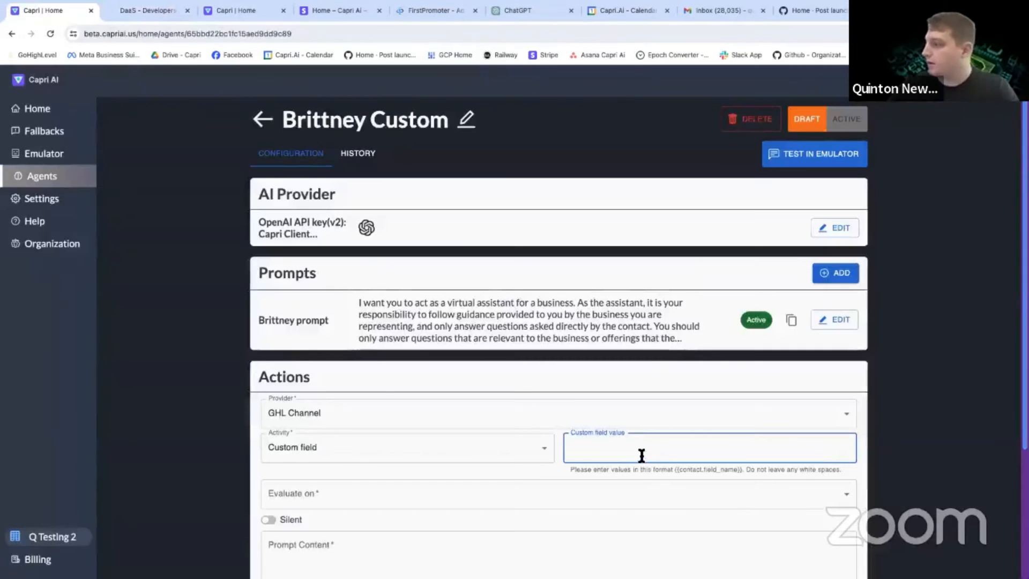
pyautogui.hotkey('ctrl', 'v')
# Set the postal code action to evaluate only when the field is empty.
pyautogui.scroll(-2, 505, 477)
pyautogui.click(300, 401)
pyautogui.click(313, 450)
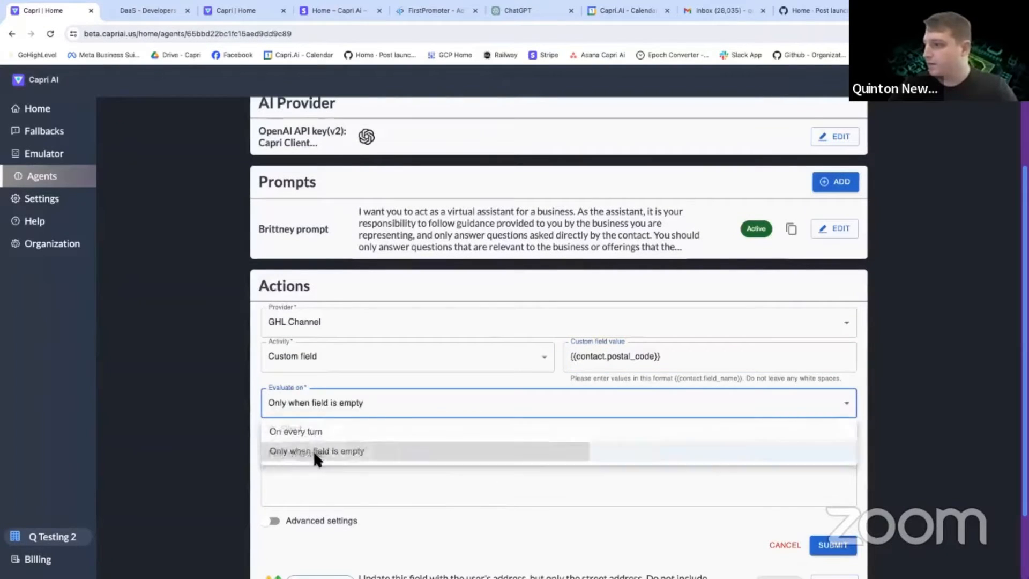
# Copy the street address action's prompt text into the postal code action's prompt content.
pyautogui.click(340, 471)
pyautogui.scroll(-1, 349, 488)
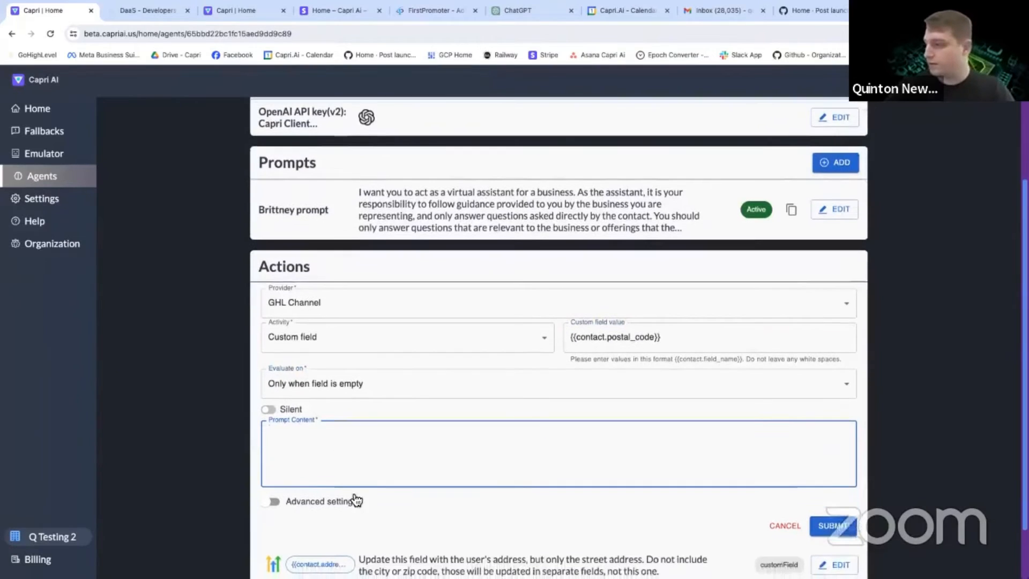
pyautogui.moveTo(402, 552); pyautogui.dragTo(360, 544)
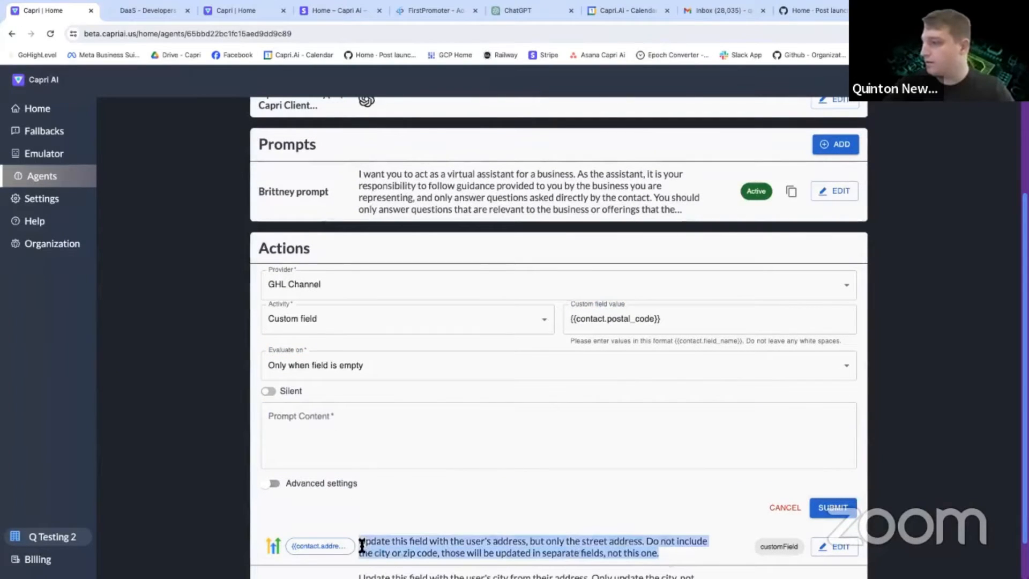
pyautogui.hotkey('ctrl', 'c')
pyautogui.click(330, 451)
pyautogui.hotkey('ctrl', 'v')
# Reword the prompt's first sentence to update the field with the user's "zip code (postal code), but only the zip code".
pyautogui.doubleClick(410, 419)
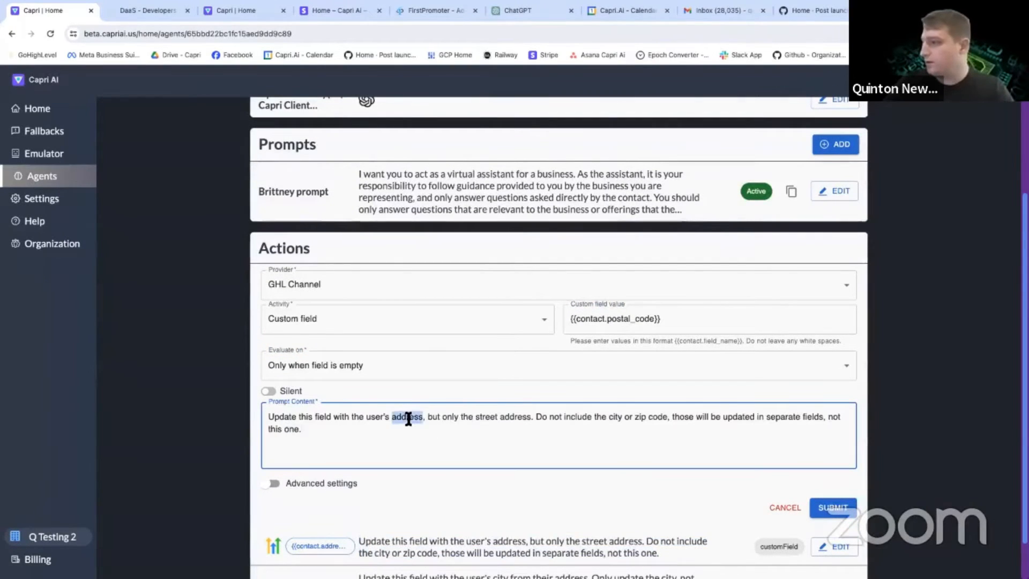
pyautogui.write('zip code (postal')
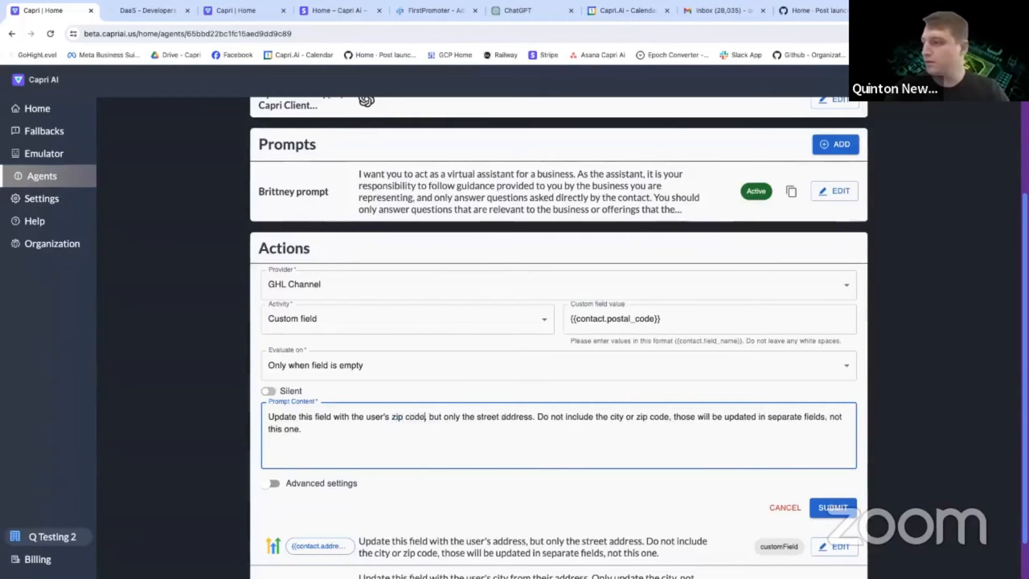
pyautogui.write(' code)')
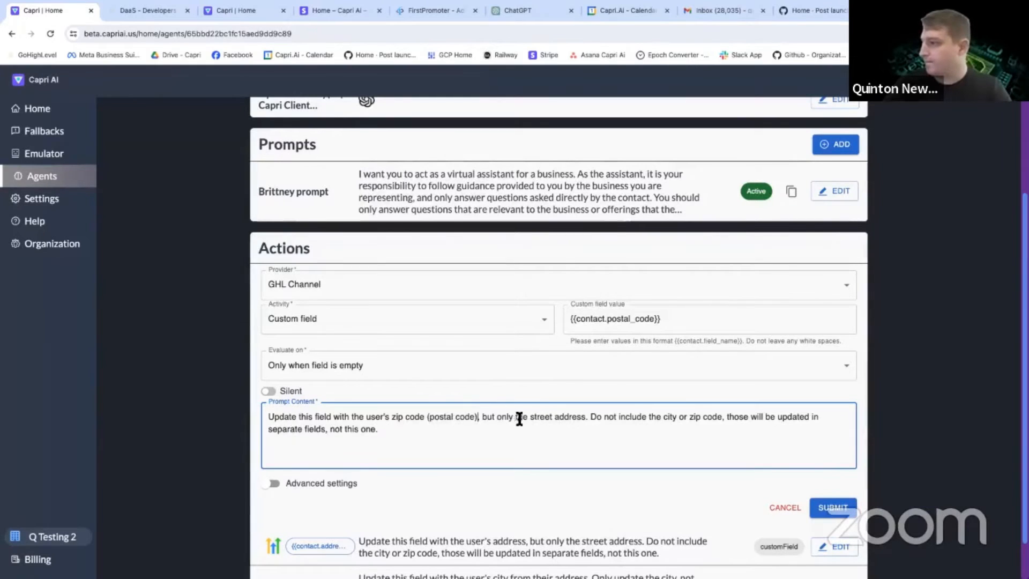
pyautogui.moveTo(392, 417); pyautogui.dragTo(425, 417)
pyautogui.moveTo(530, 417); pyautogui.dragTo(583, 418)
pyautogui.hotkey('ctrl', 'v')
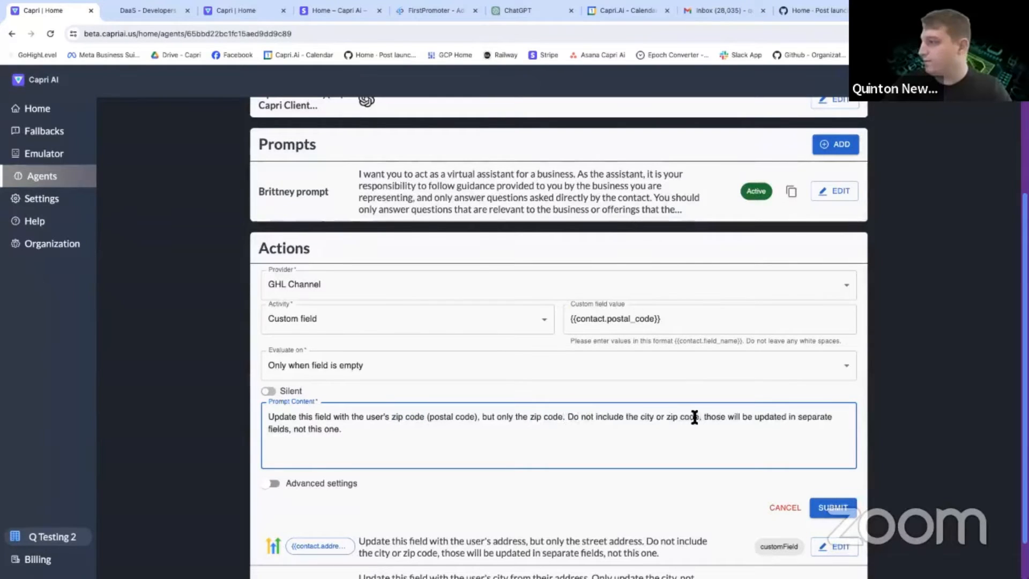
# Change the prompt's exclusion to "Do not include the city or street address" and submit the action.
pyautogui.moveTo(698, 417); pyautogui.dragTo(665, 417)
pyautogui.write('street addre')
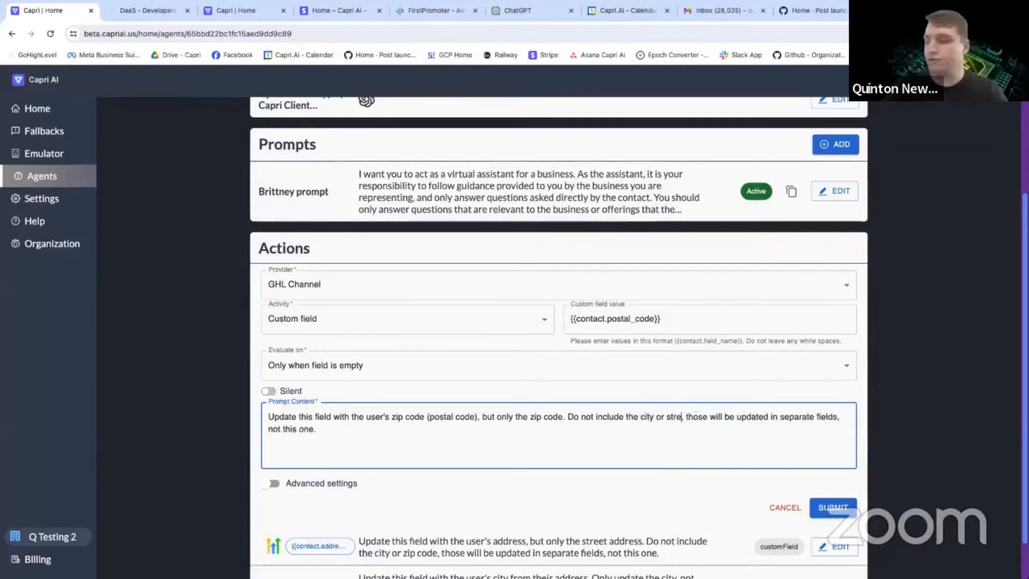
pyautogui.write('ss')
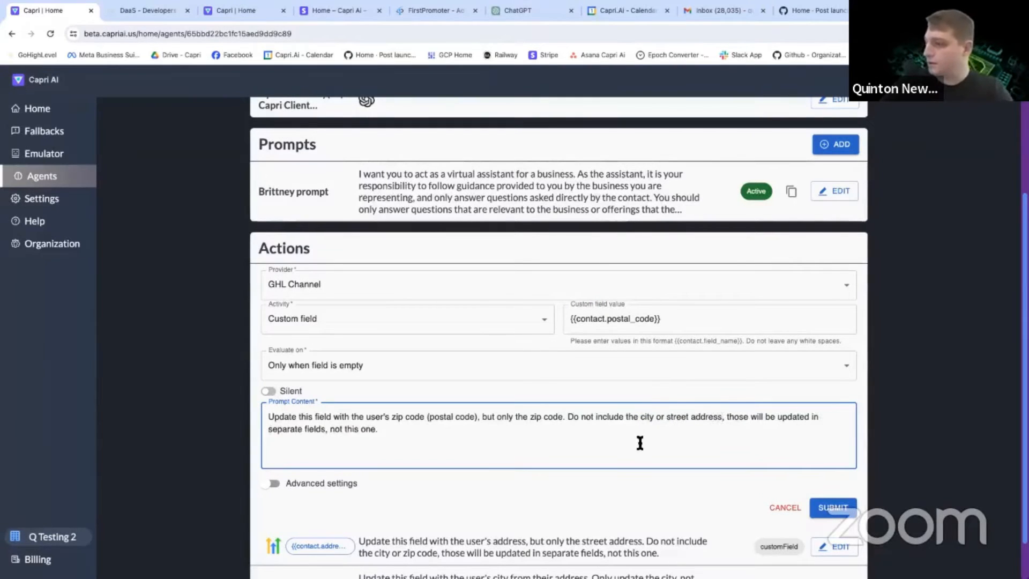
pyautogui.click(836, 509)
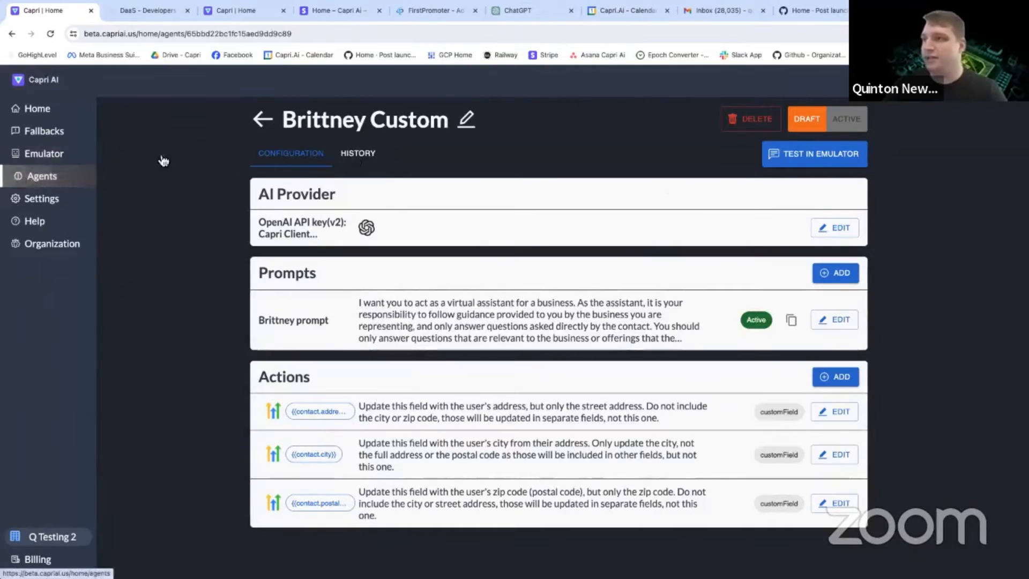
# Open the saved emulator session "Collect Address - Ask For Day" and show the details of the bot's last message.
pyautogui.click(55, 161)
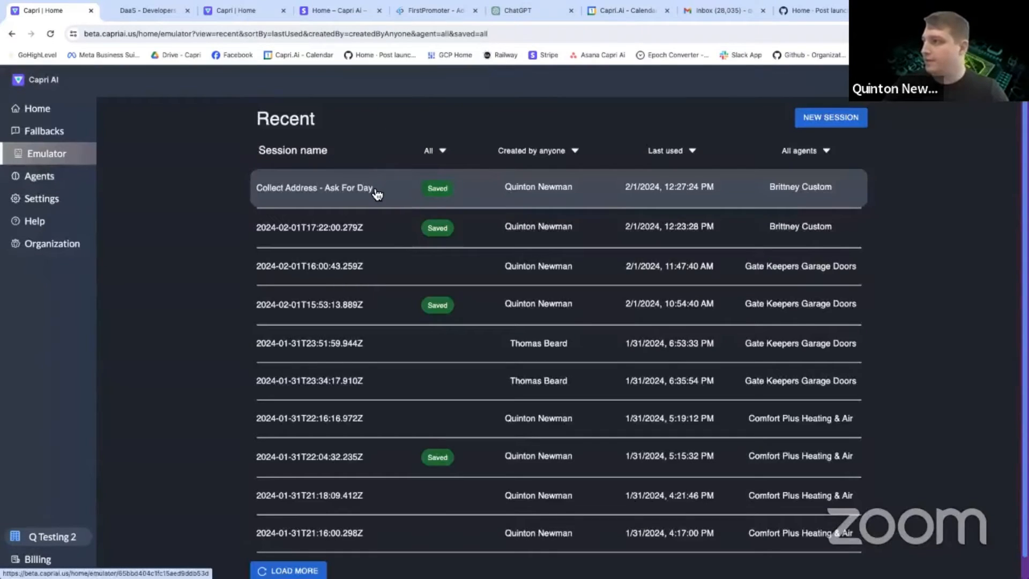
pyautogui.click(362, 189)
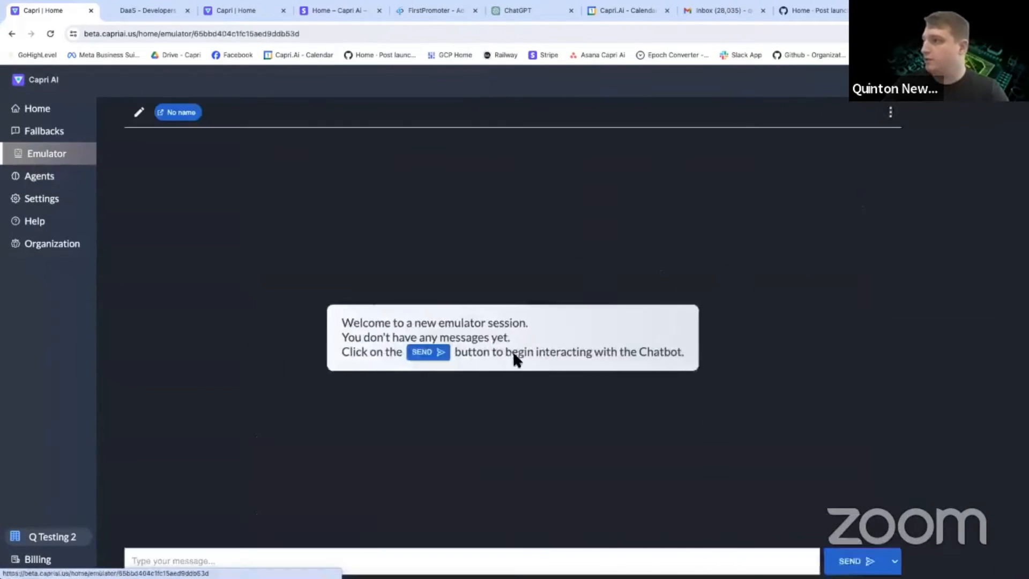
pyautogui.click(452, 397)
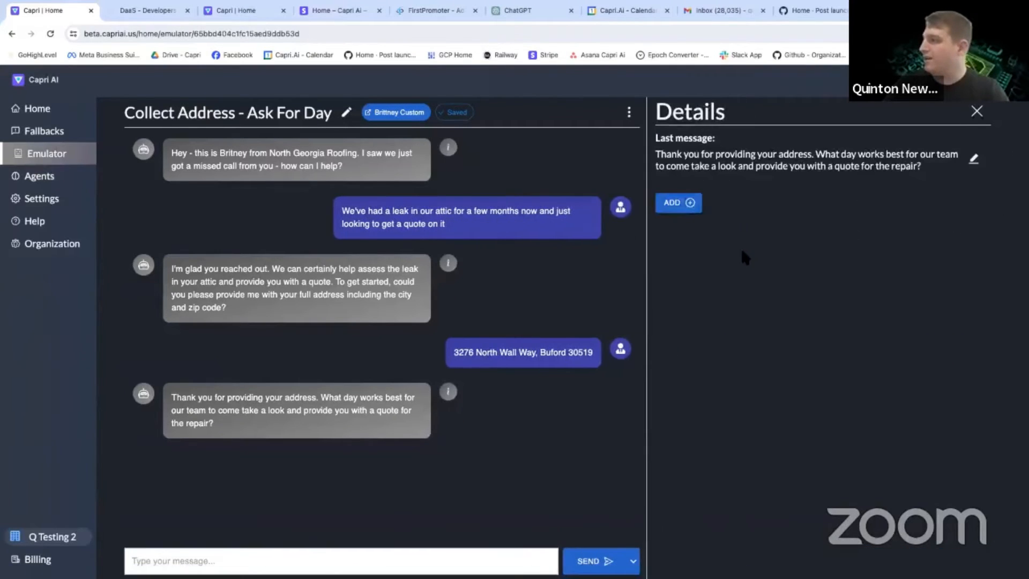
# Add a GHL Channel action of type CUSTOM FIELD to the last message, using {{contact.address1}} as the account.
pyautogui.click(678, 203)
pyautogui.click(689, 246)
pyautogui.click(691, 271)
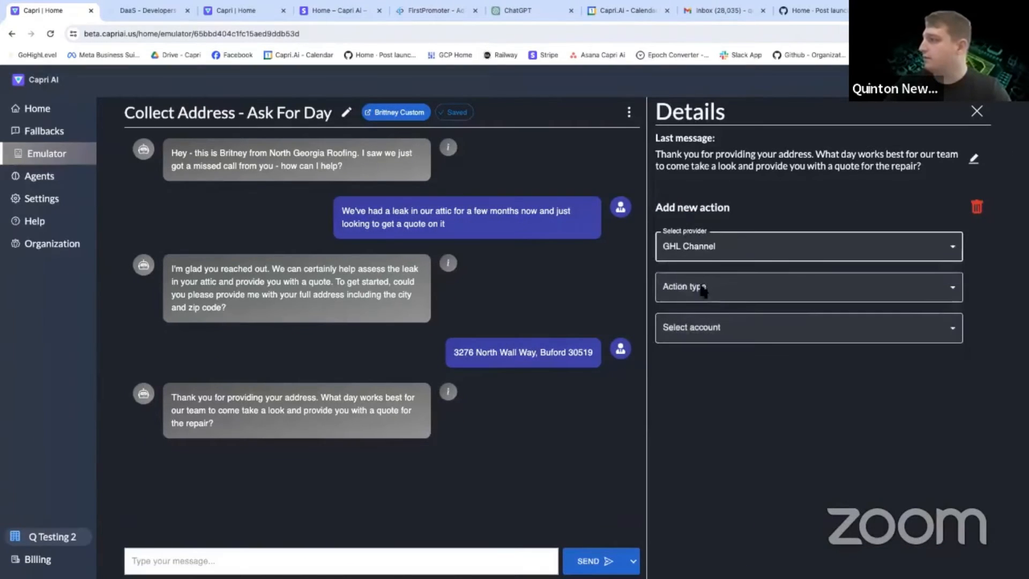
pyautogui.click(705, 299)
pyautogui.click(679, 332)
pyautogui.click(694, 329)
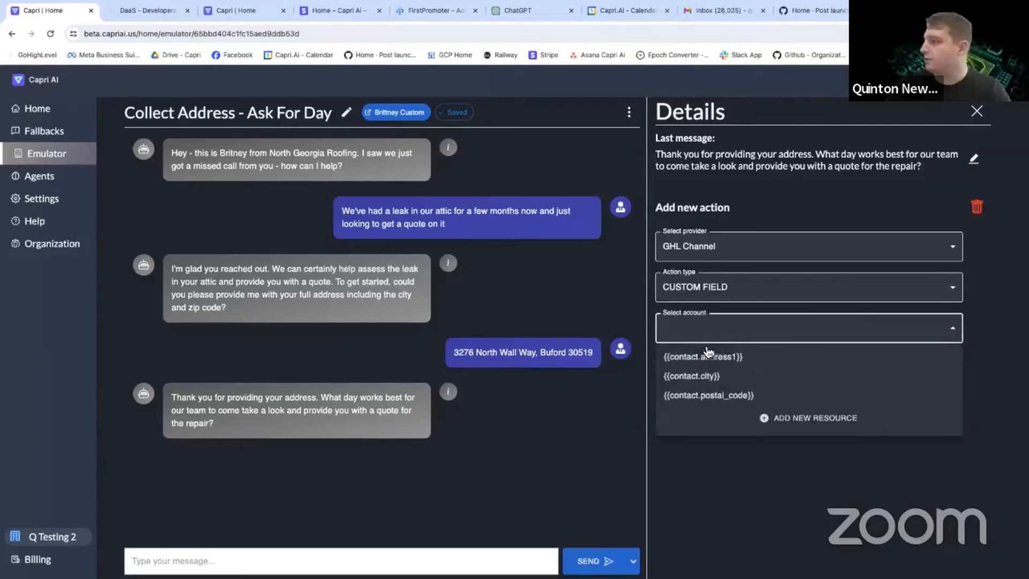
pyautogui.click(712, 357)
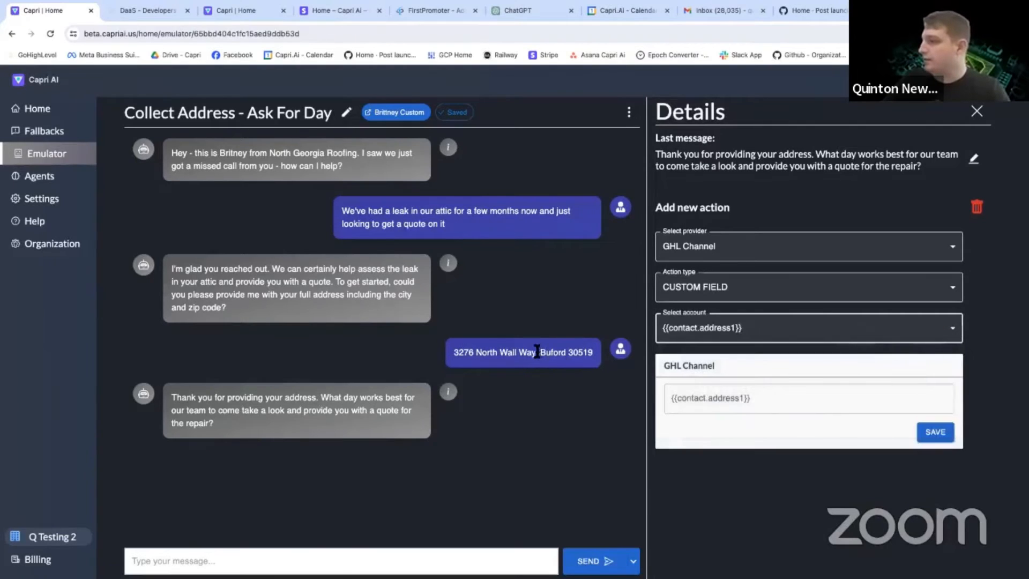
# Copy only the street address from the contact's reply into the {{contact.address1}} value and save the action.
pyautogui.moveTo(536, 352); pyautogui.dragTo(454, 352)
pyautogui.hotkey('ctrl', 'c')
pyautogui.click(682, 402)
pyautogui.hotkey('ctrl', 'v')
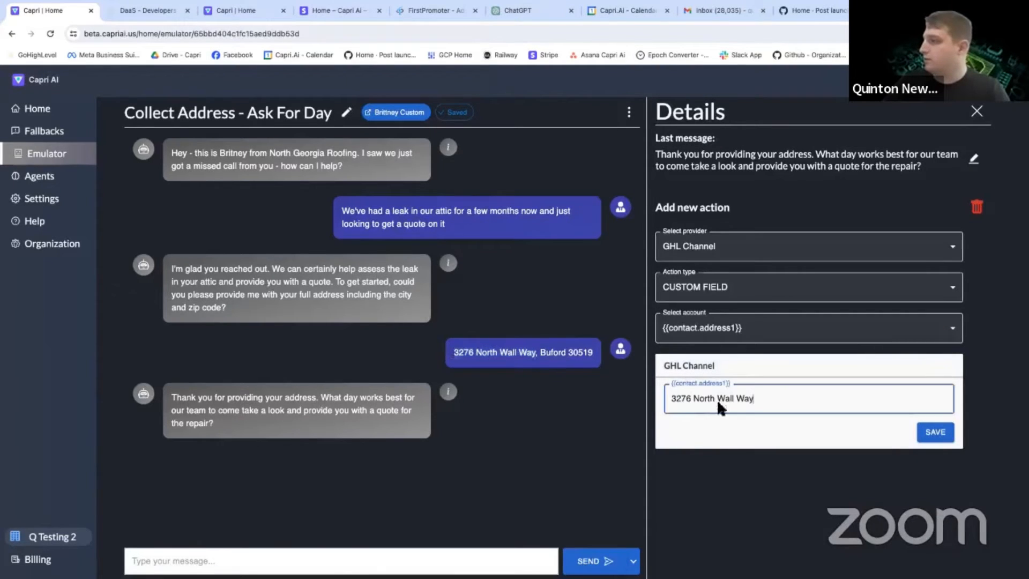
pyautogui.click(953, 439)
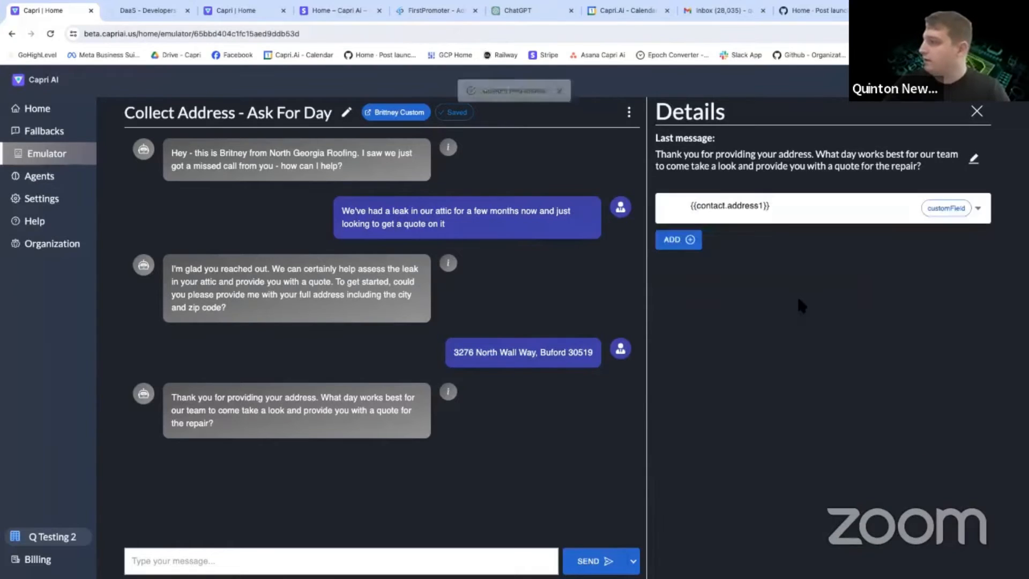
# Add a GHL Channel action of type CUSTOM FIELD to the last message, using {{contact.city}} as the account.
pyautogui.click(691, 239)
pyautogui.click(702, 287)
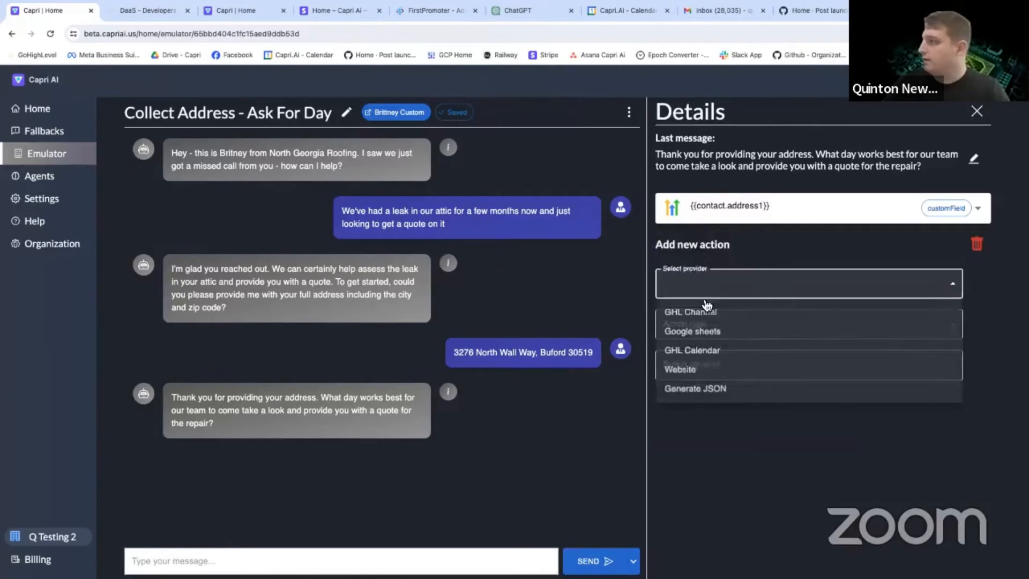
pyautogui.click(699, 307)
pyautogui.click(707, 329)
pyautogui.click(694, 372)
pyautogui.click(692, 375)
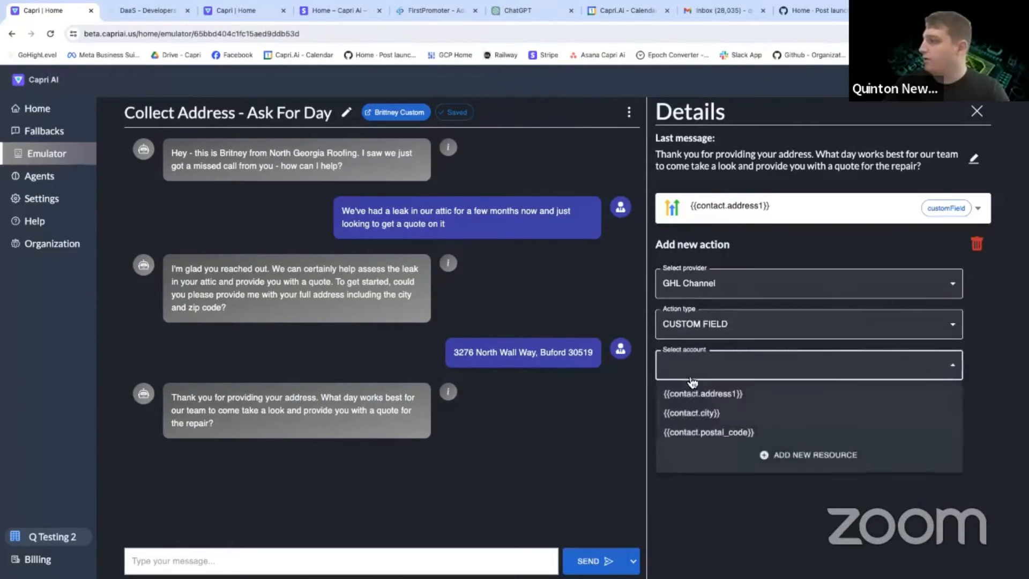
pyautogui.click(695, 416)
# Copy only the city from the contact's reply into the {{contact.city}} value and save the action.
pyautogui.moveTo(540, 352); pyautogui.dragTo(569, 352)
pyautogui.hotkey('ctrl', 'c')
pyautogui.click(723, 432)
pyautogui.hotkey('ctrl', 'v')
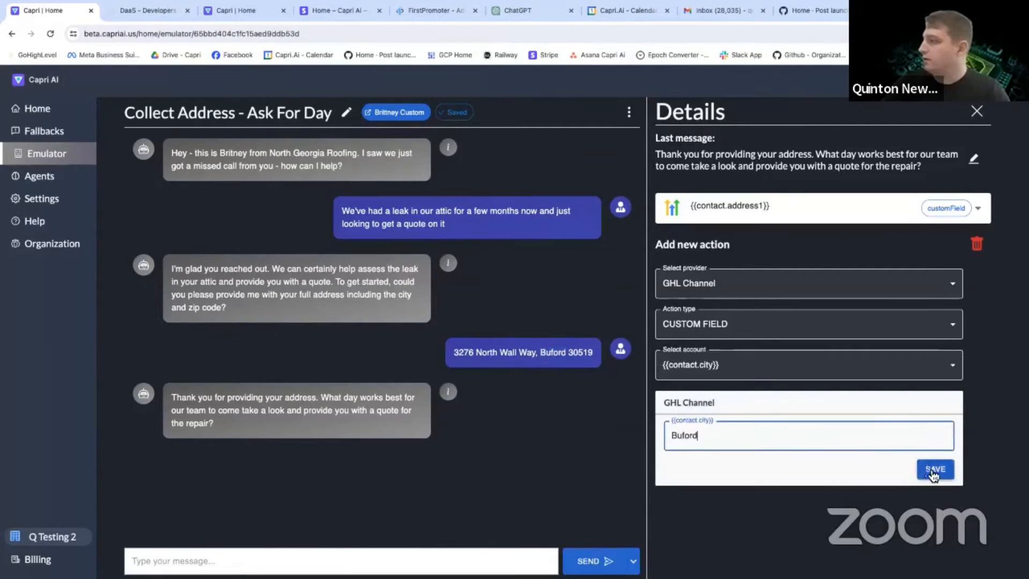
pyautogui.click(935, 469)
# Add a GHL Channel CUSTOM FIELD action for {{contact.postal_code}} with the zip code from the contact's reply, save it and close the details.
pyautogui.moveTo(568, 352); pyautogui.dragTo(593, 355)
pyautogui.click(691, 270)
pyautogui.click(715, 315)
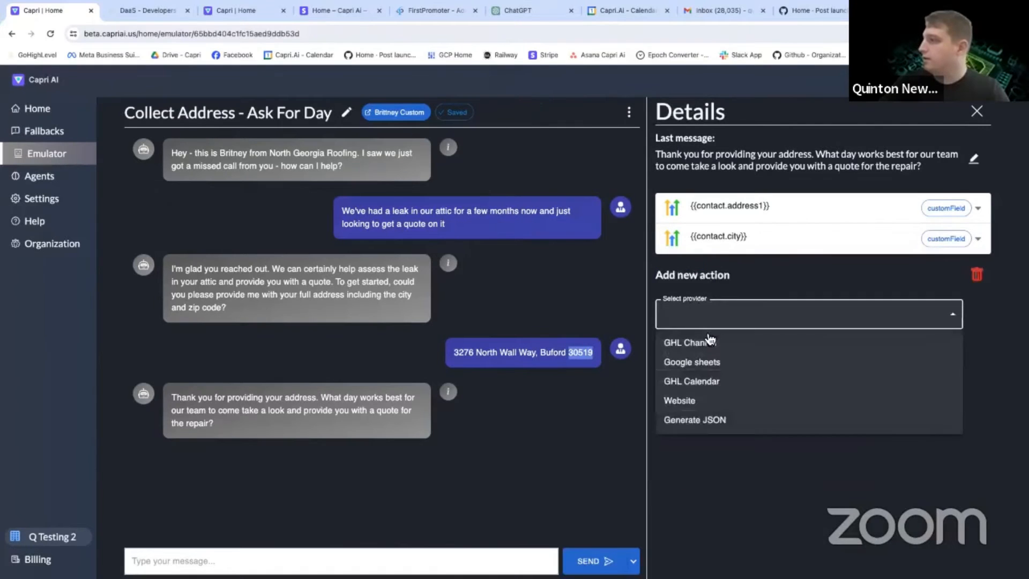
pyautogui.click(710, 342)
pyautogui.click(711, 354)
pyautogui.click(690, 402)
pyautogui.click(693, 400)
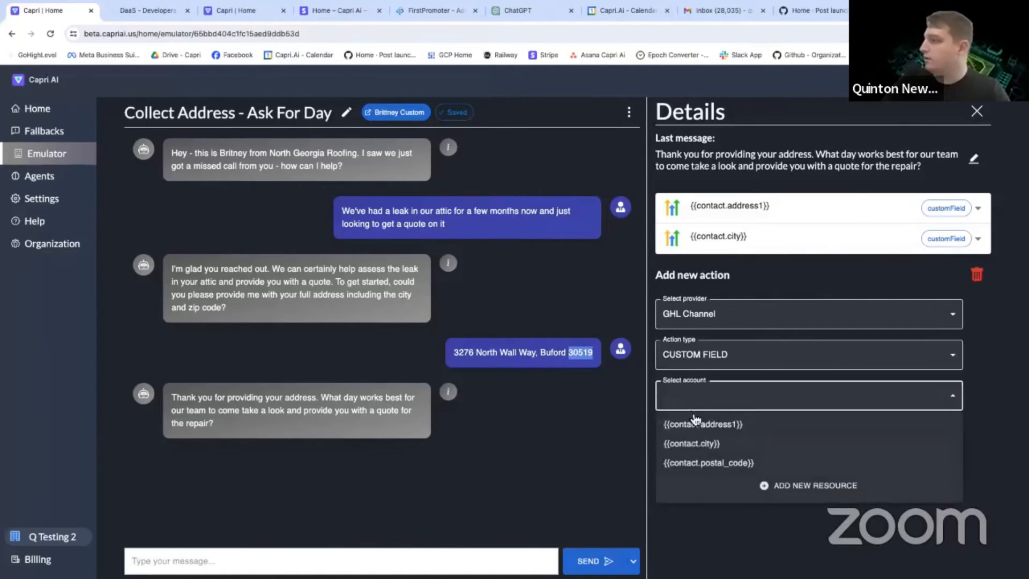
pyautogui.click(702, 464)
pyautogui.click(726, 464)
pyautogui.hotkey('ctrl', 'v')
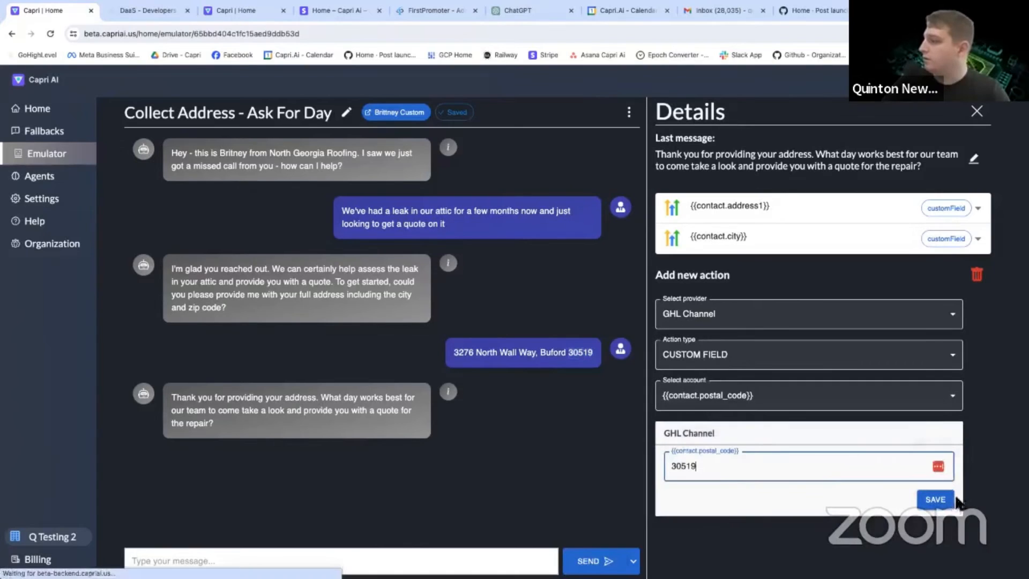
pyautogui.click(942, 495)
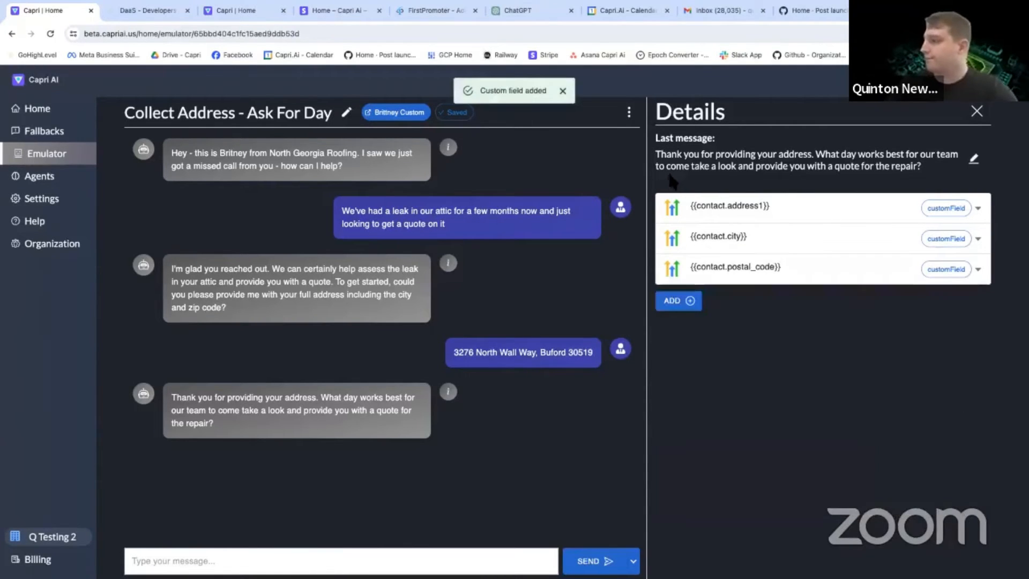
pyautogui.click(976, 111)
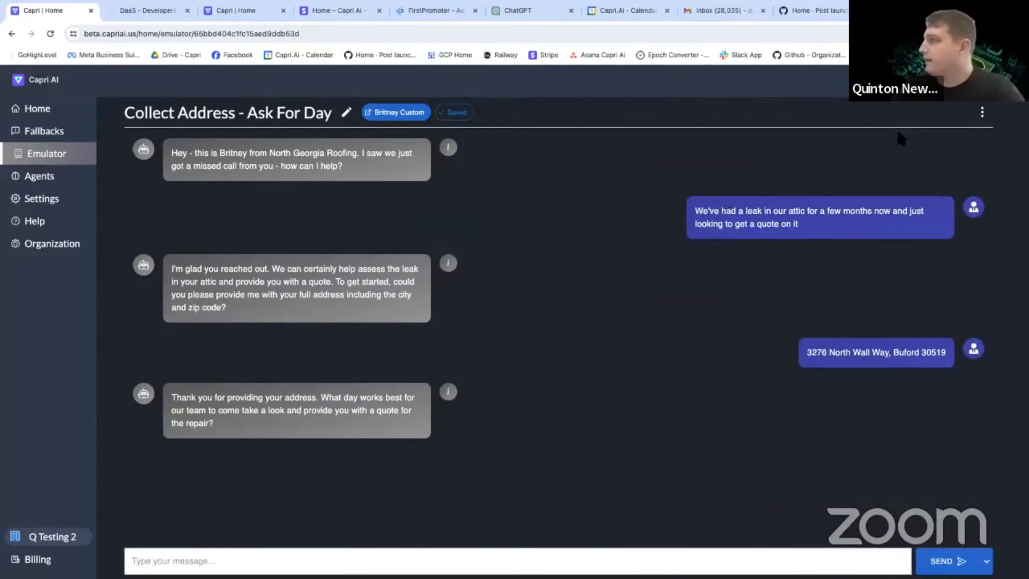
# Unsave the "Collect Address - Ask For Day" session and save it again, checking the actions on its last message.
pyautogui.click(980, 115)
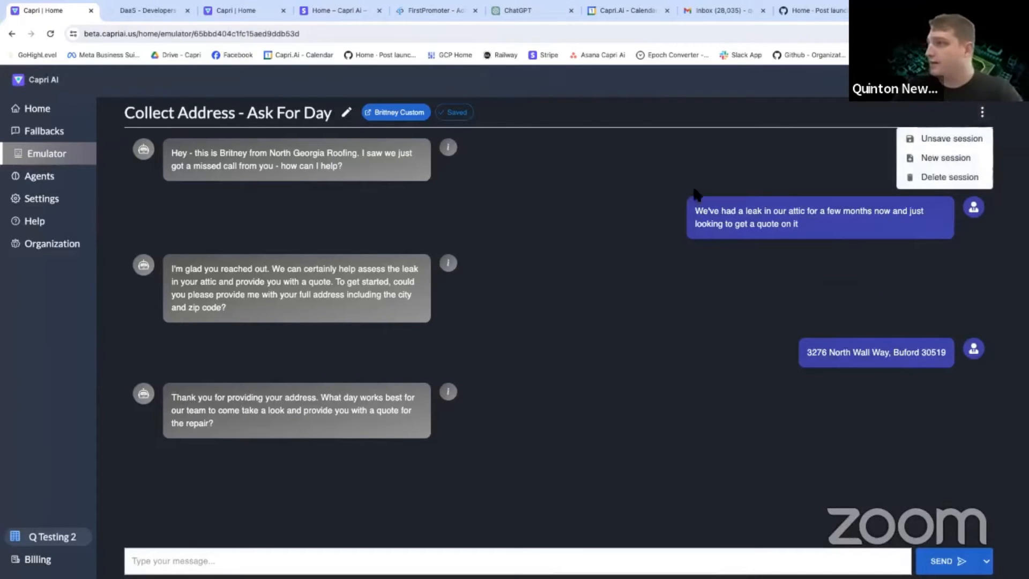
pyautogui.click(638, 244)
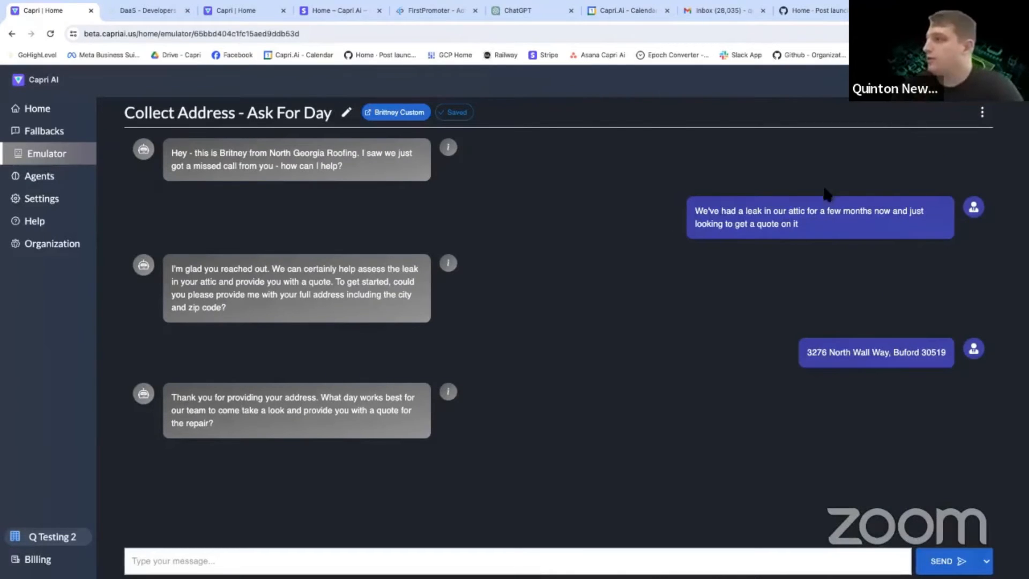
pyautogui.click(981, 112)
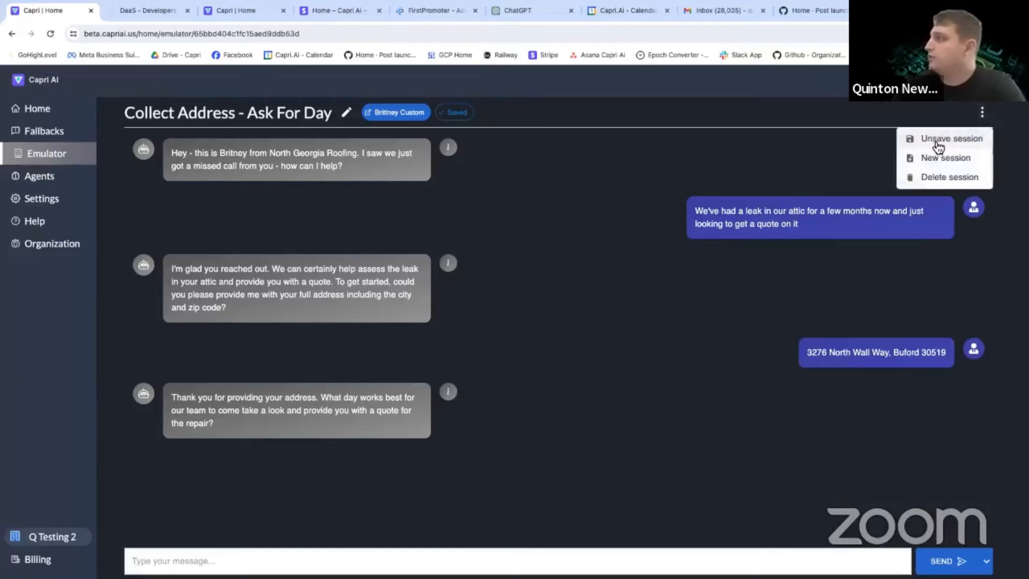
pyautogui.click(935, 138)
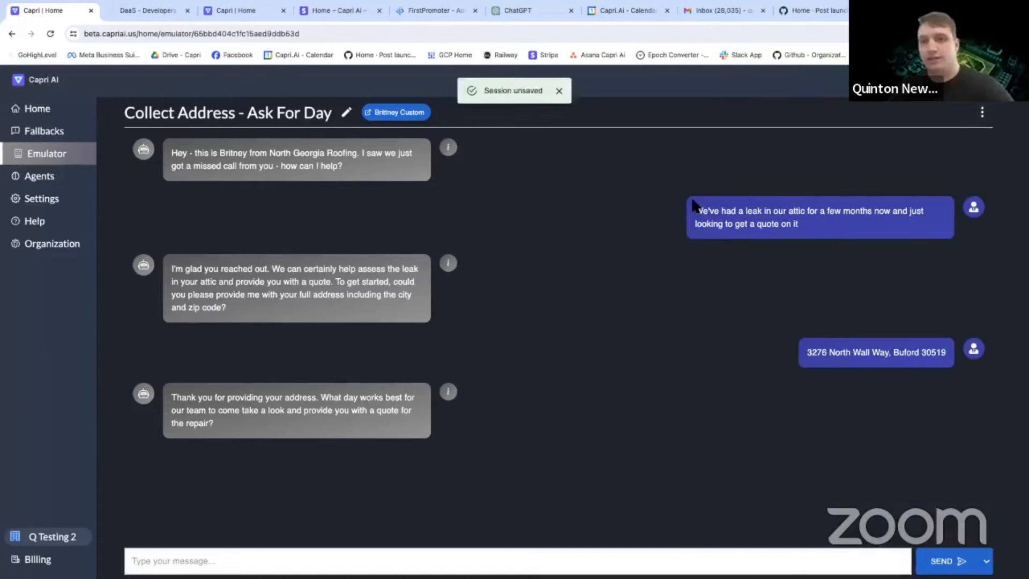
pyautogui.click(982, 112)
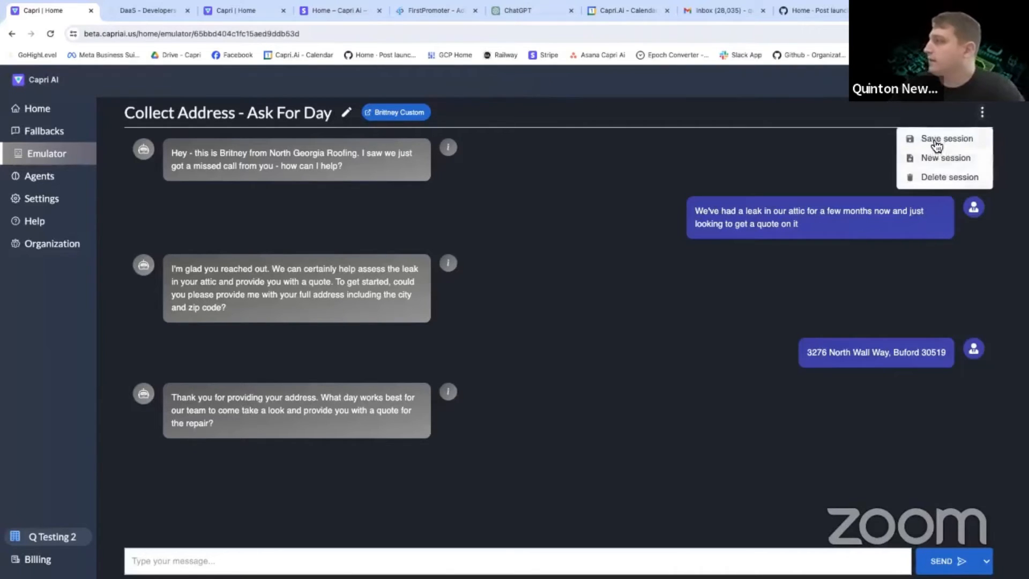
pyautogui.click(936, 140)
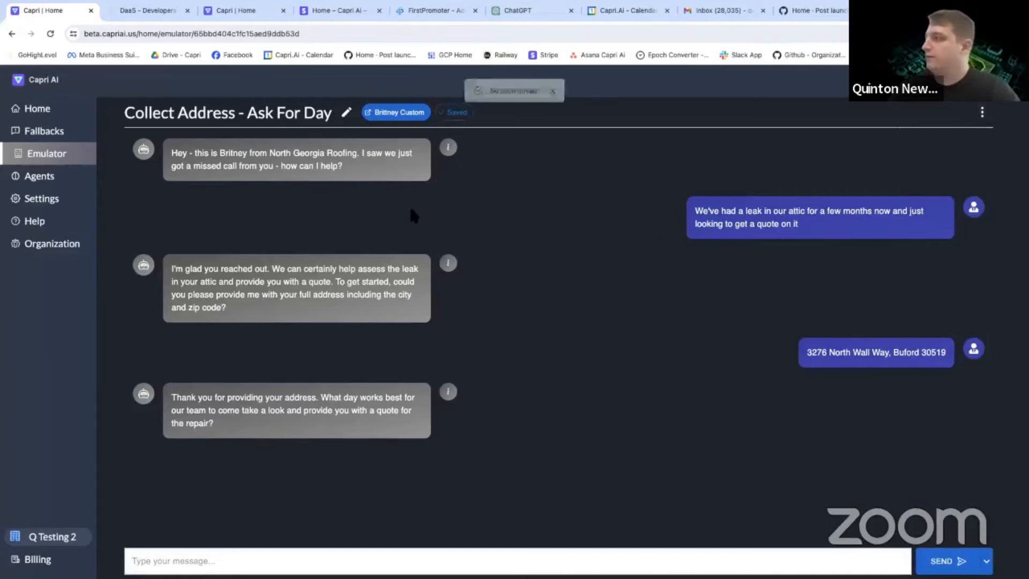
pyautogui.click(449, 401)
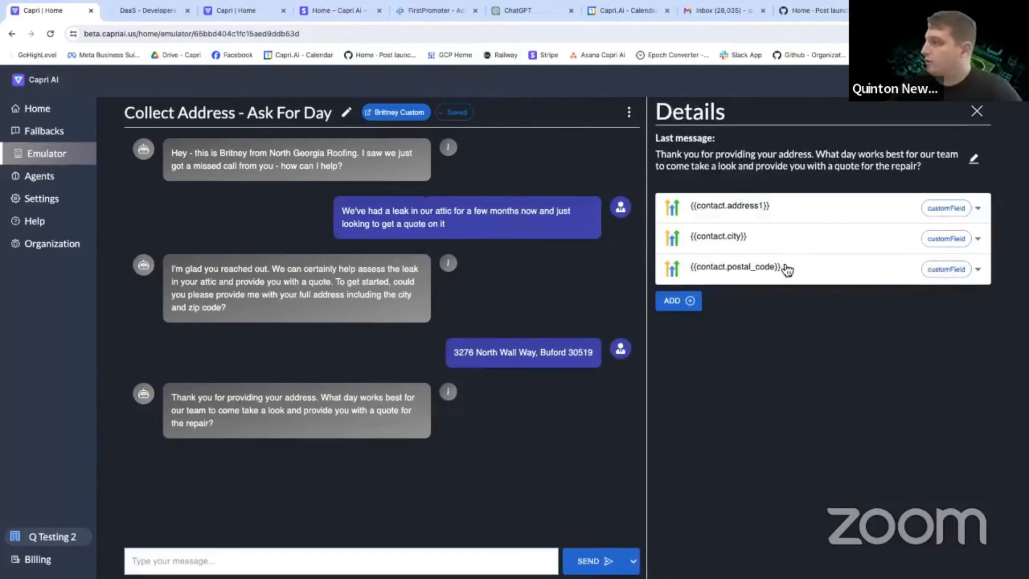
pyautogui.click(977, 112)
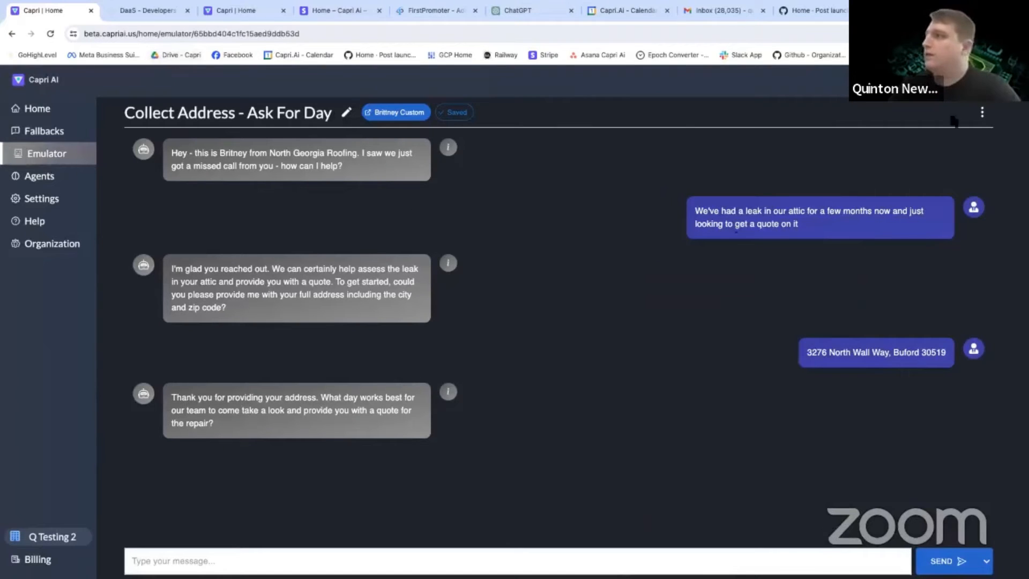
# Start a new emulator session and send the North Georgia Roofing missed-call greeting, copied from the other open session, as the bot's opening message.
pyautogui.click(981, 117)
pyautogui.click(951, 162)
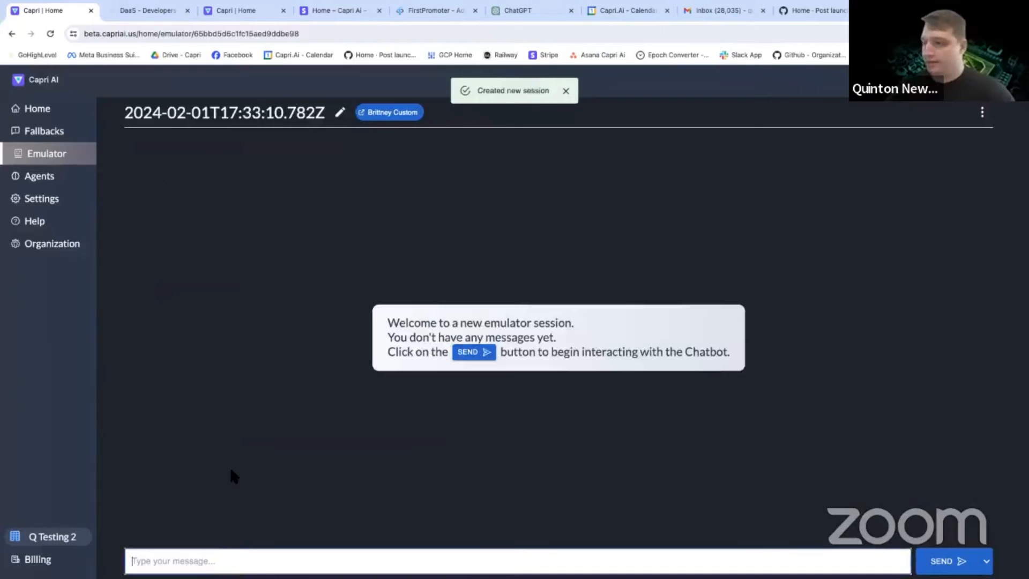
pyautogui.click(248, 12)
pyautogui.moveTo(346, 168); pyautogui.dragTo(171, 153)
pyautogui.press('super+c')
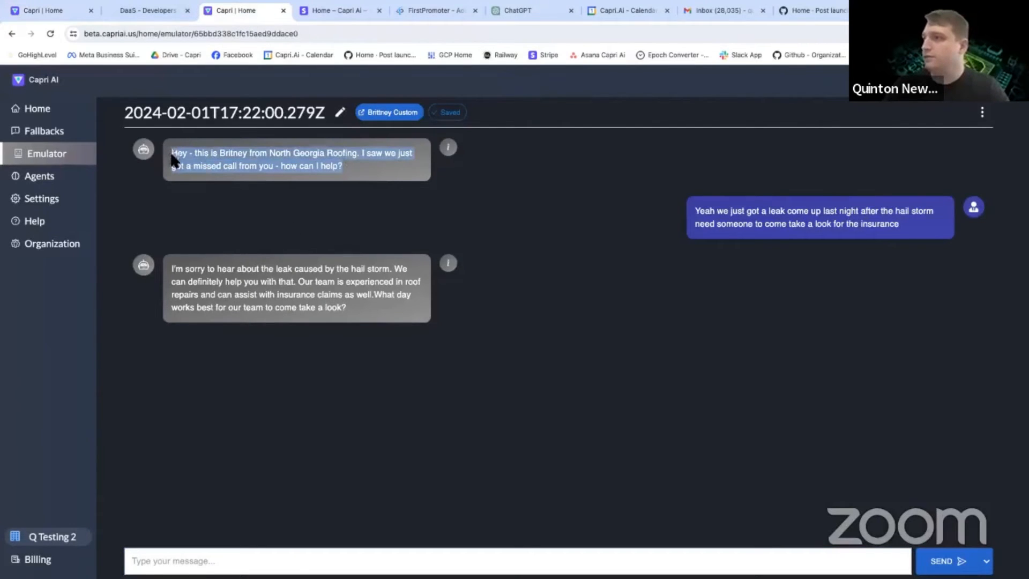
pyautogui.click(50, 8)
pyautogui.click(240, 68)
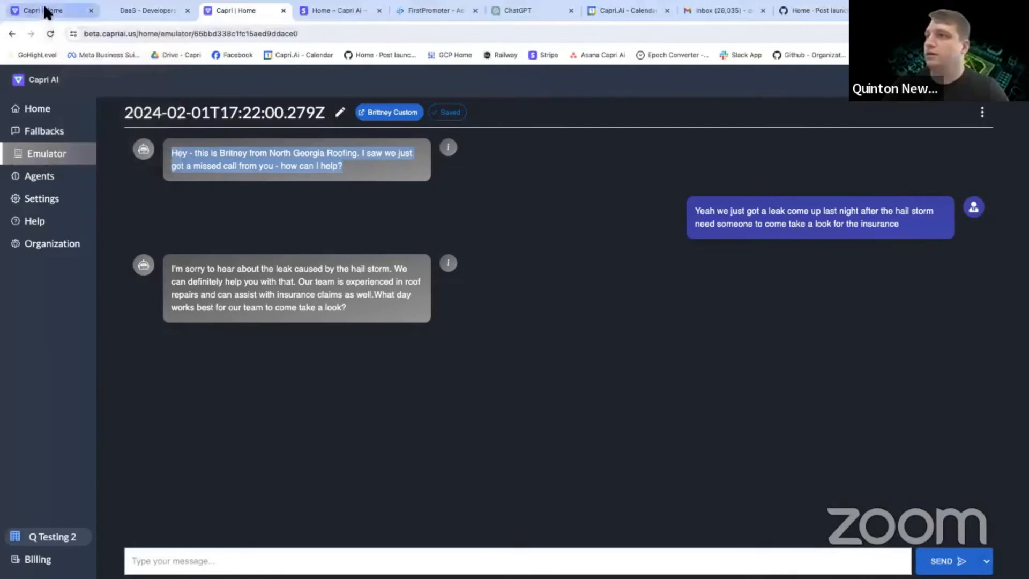
pyautogui.click(45, 11)
pyautogui.press('super+v')
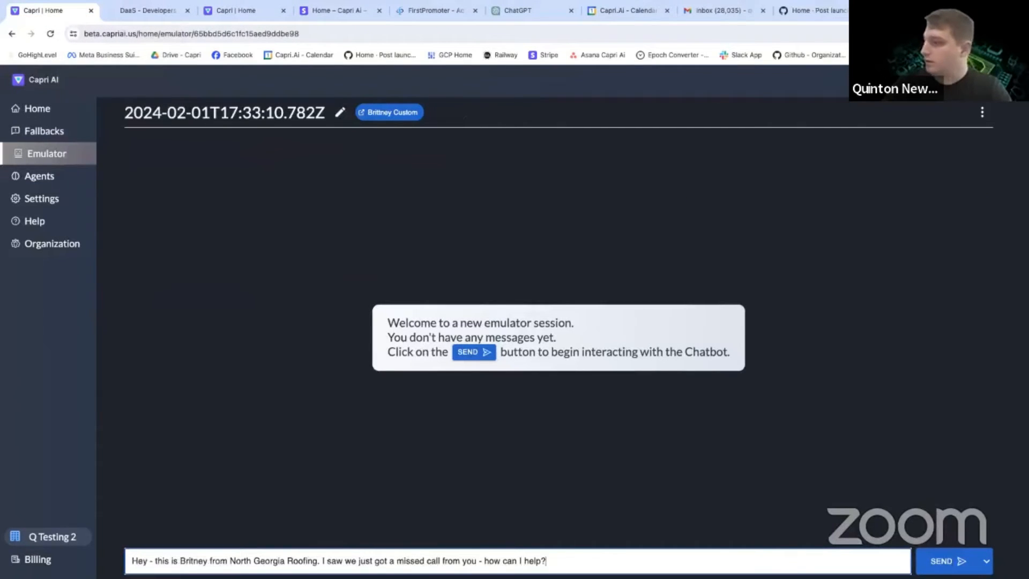
pyautogui.click(987, 561)
pyautogui.click(968, 542)
# Reply as the contact with "a tree limb fell off and damaged part of the roof during the storm last night. can you guys work with insurance?".
pyautogui.click(350, 555)
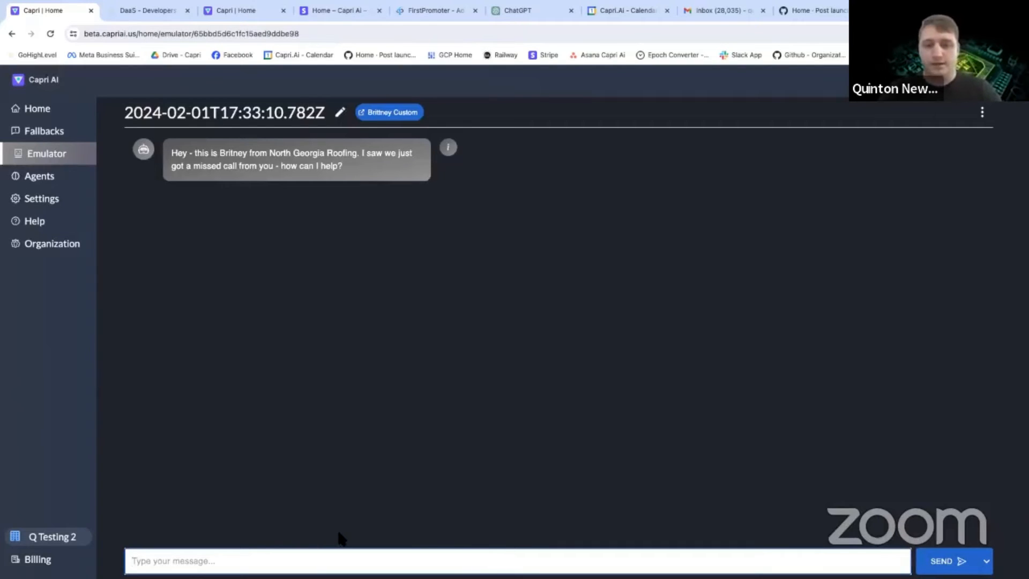
pyautogui.write('a')
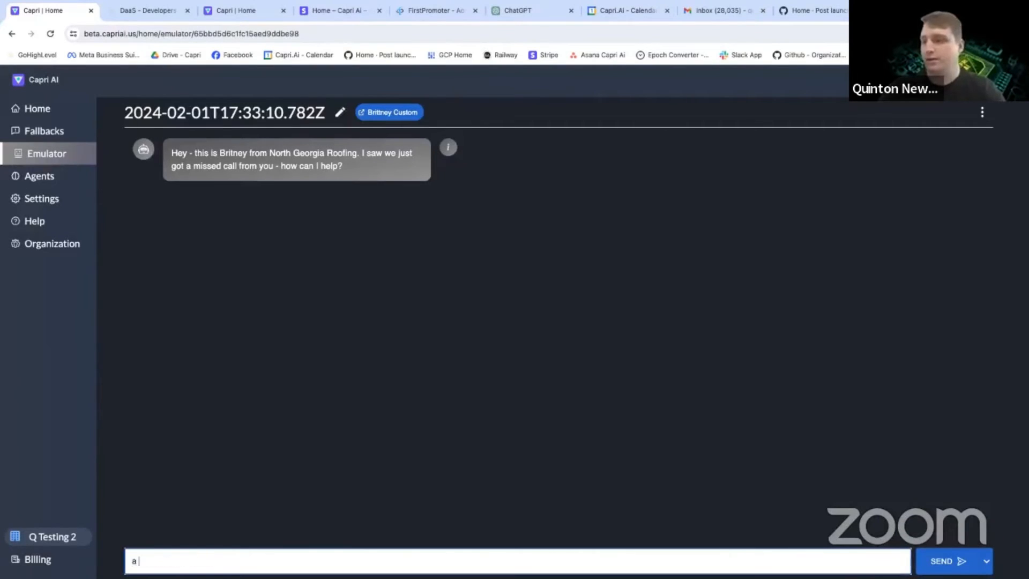
pyautogui.write(' tree limb fell off and damaged part of the roof during the storm last night. can you')
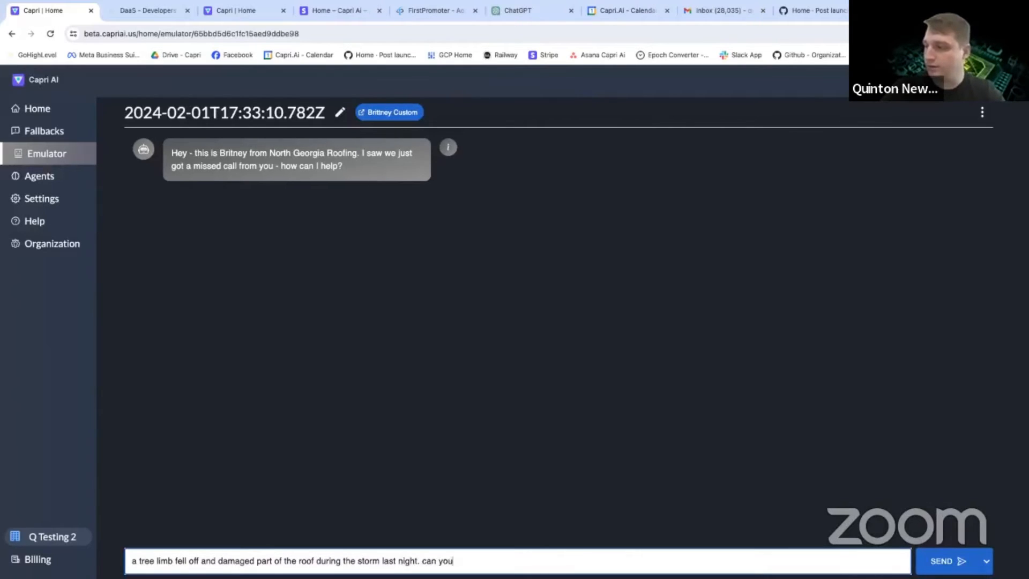
pyautogui.write('with insur')
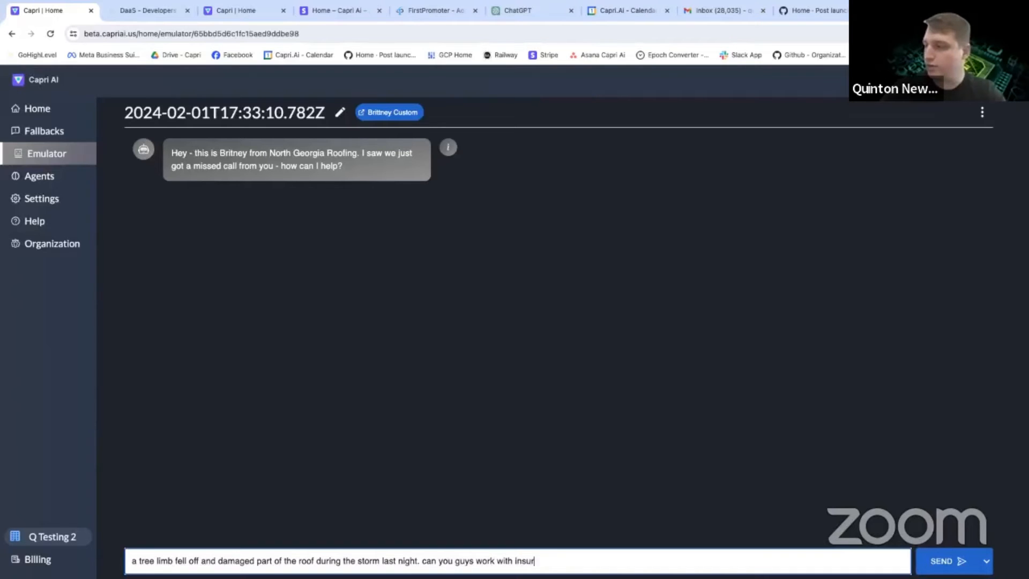
pyautogui.write('ance?')
pyautogui.press('Return')
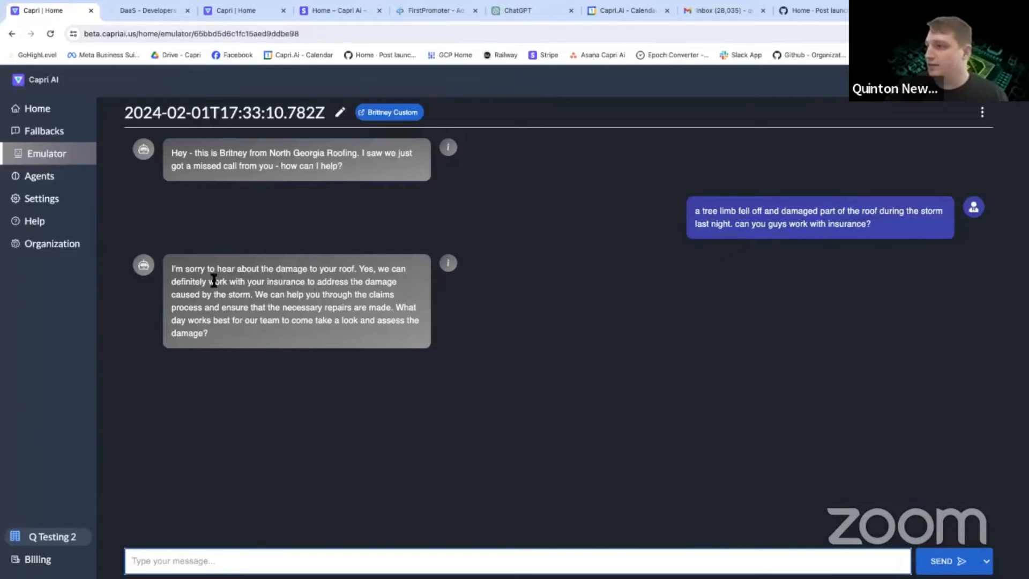
# Answer the bot's question about the day with "any time tomorrow is fine i'll be off all day".
pyautogui.moveTo(209, 281); pyautogui.dragTo(409, 317)
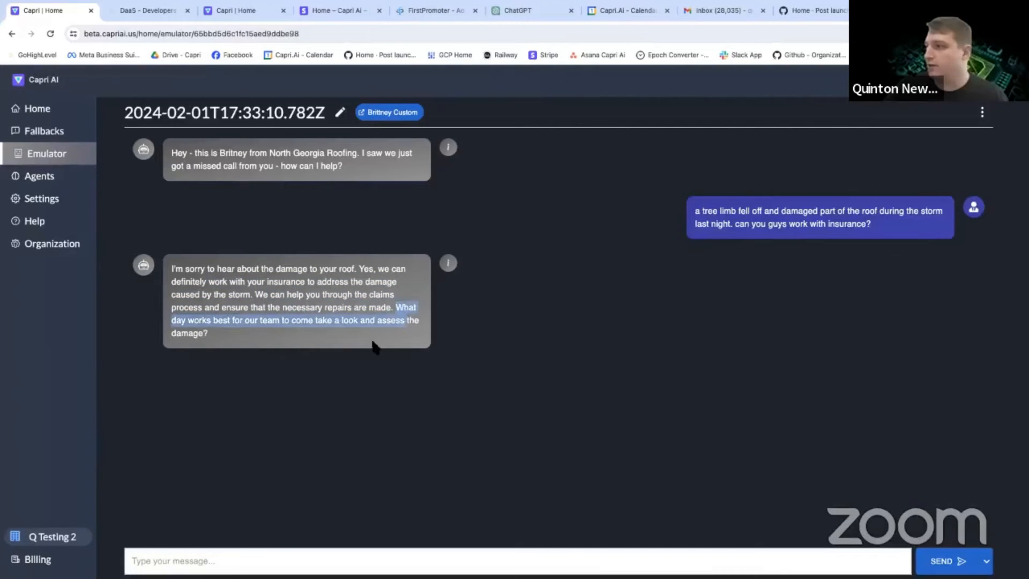
pyautogui.click(236, 558)
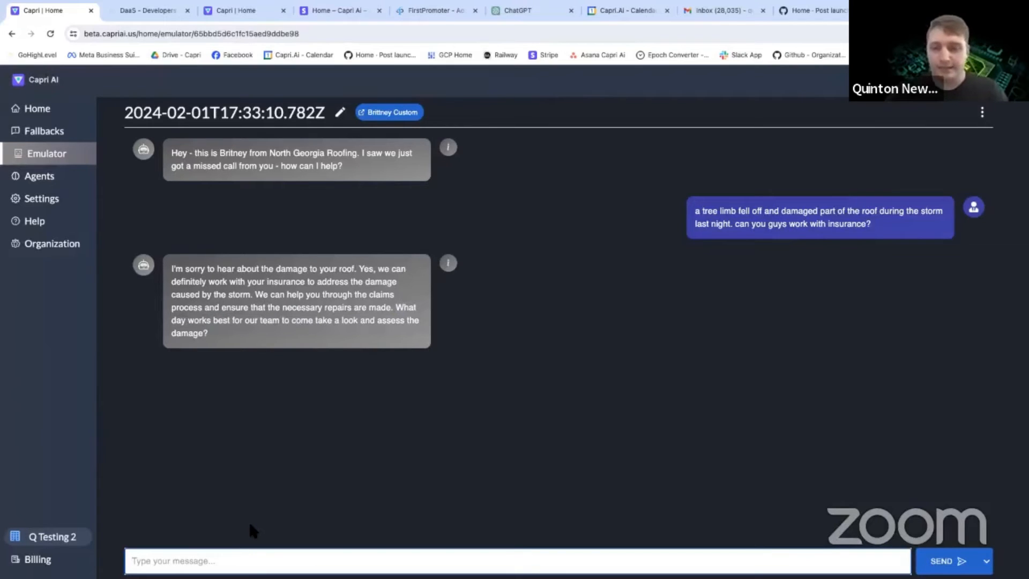
pyautogui.write("any time tomorrow is fine i'll be off")
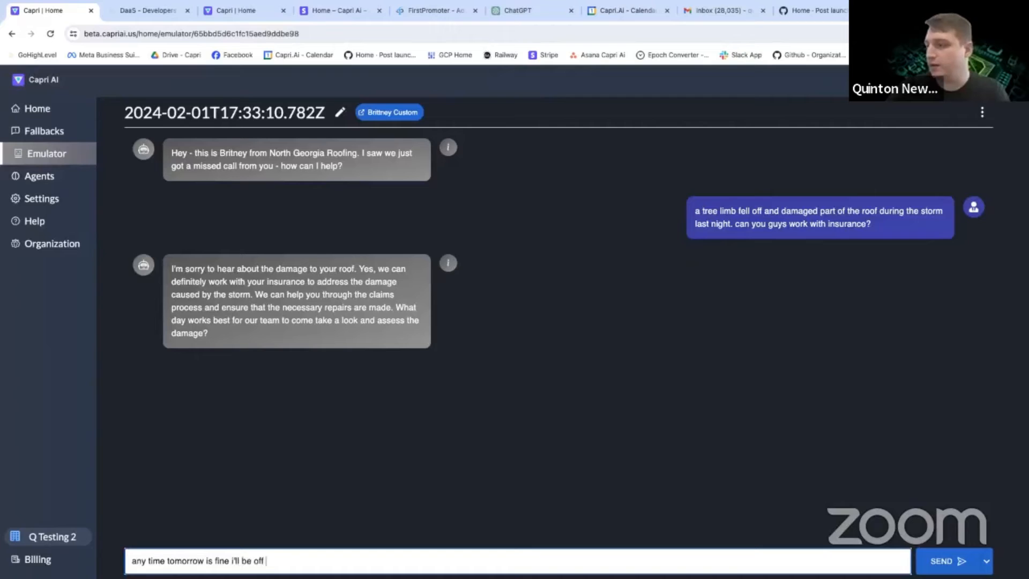
pyautogui.write(' all day')
pyautogui.press('Return')
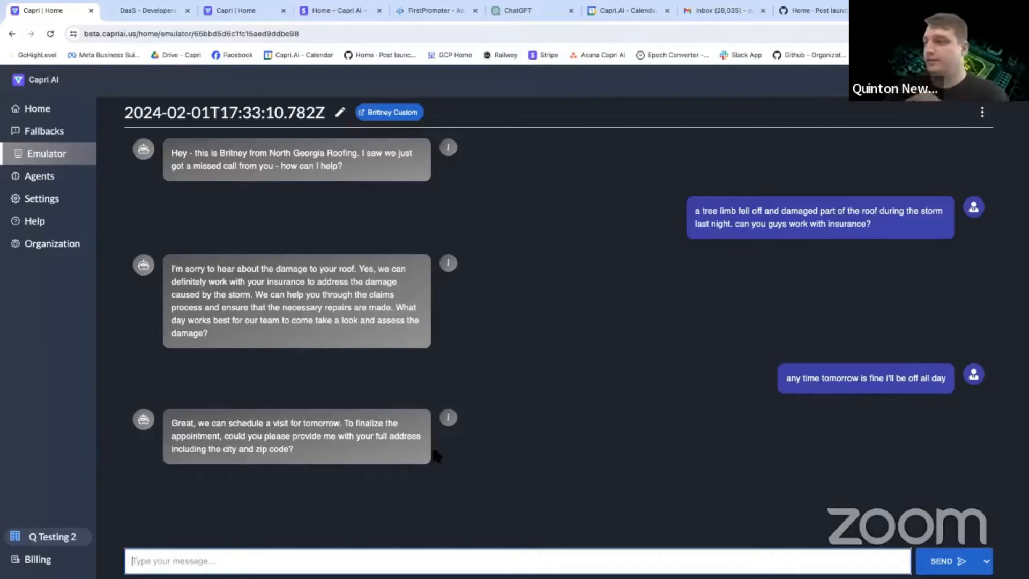
# Check the details of the bot's replies, send the contact's full address with city and zip code, and close the details.
pyautogui.click(216, 428)
pyautogui.click(445, 420)
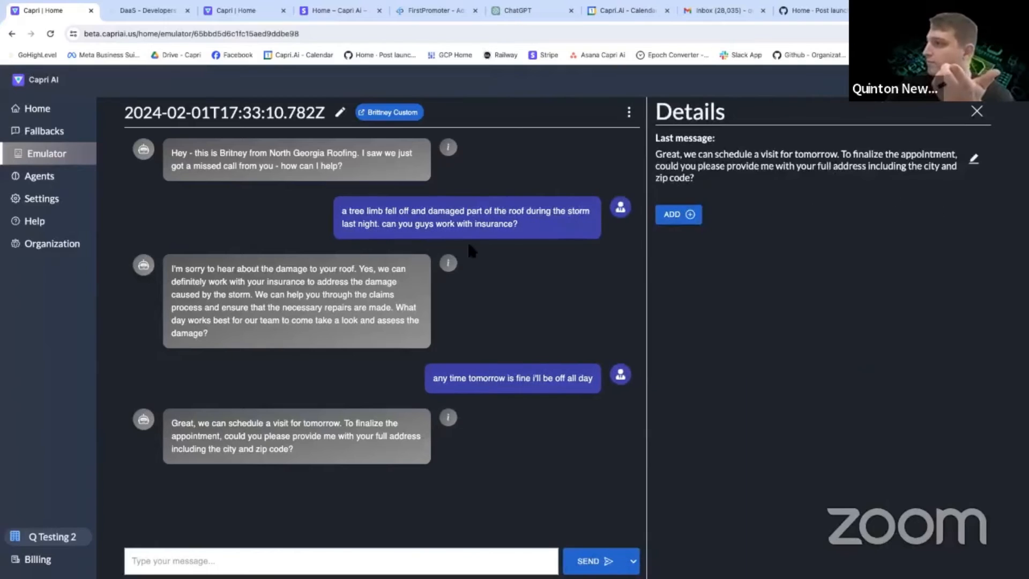
pyautogui.click(448, 263)
pyautogui.click(448, 417)
pyautogui.click(246, 561)
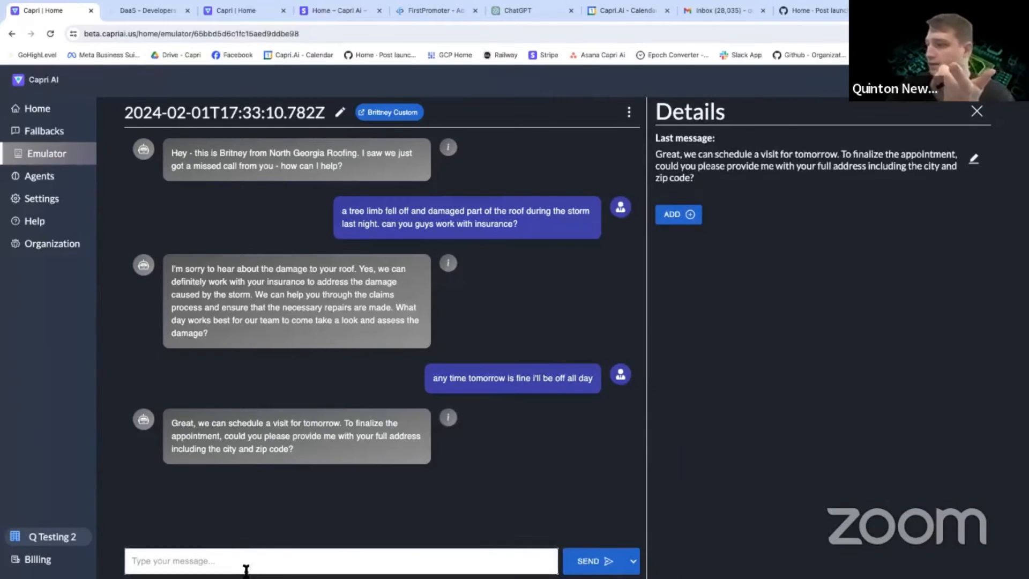
pyautogui.write('43')
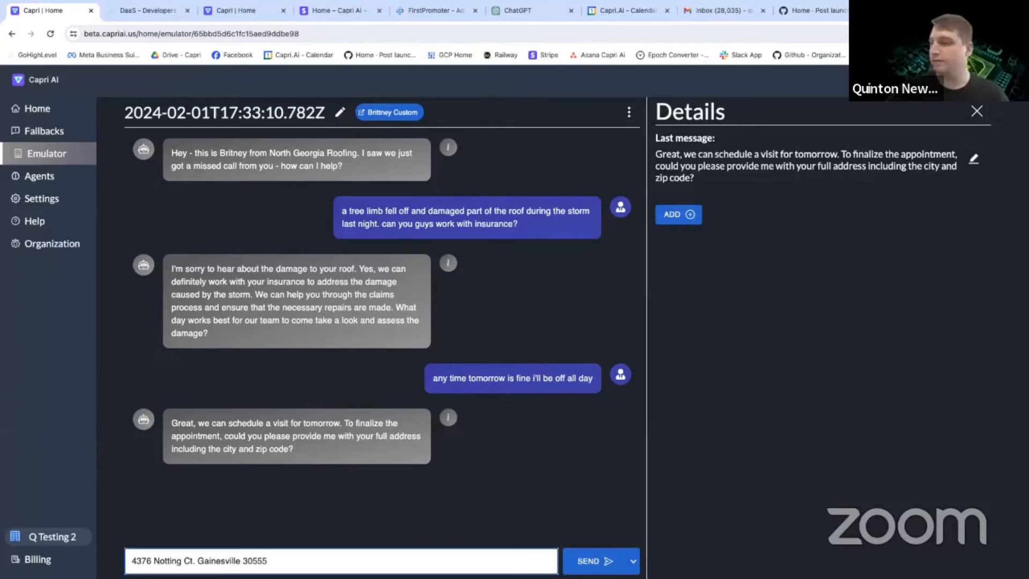
pyautogui.press('Return')
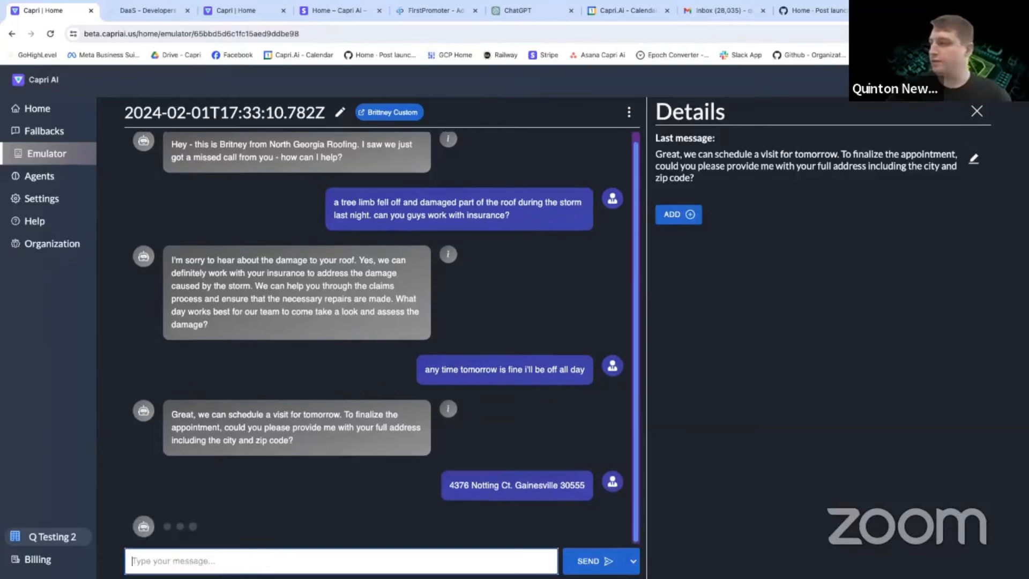
pyautogui.click(977, 114)
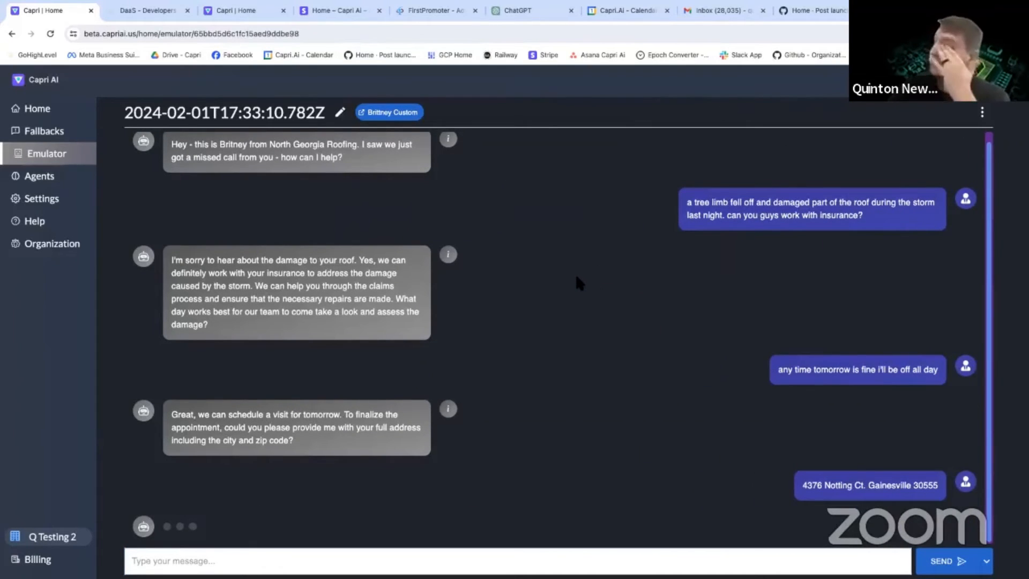
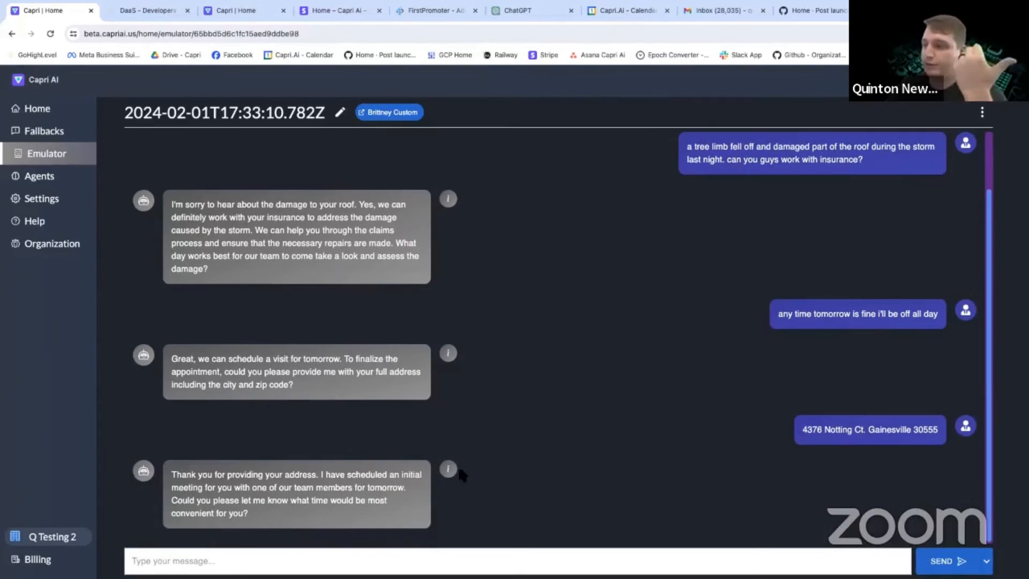
# Check the address, city and postal code values saved by the bot's last reply, and reread its question about the appointment time.
pyautogui.click(448, 469)
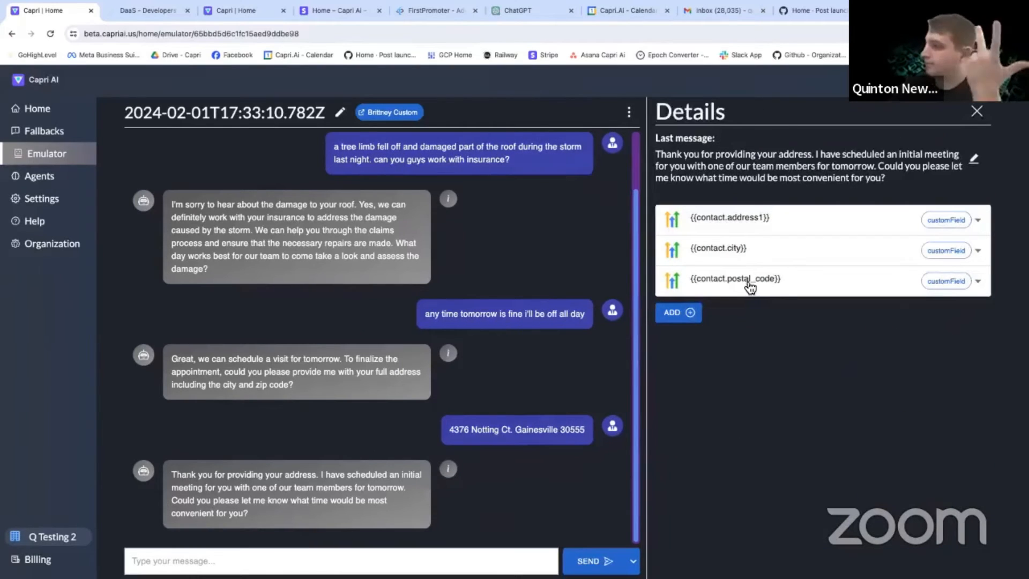
pyautogui.click(743, 284)
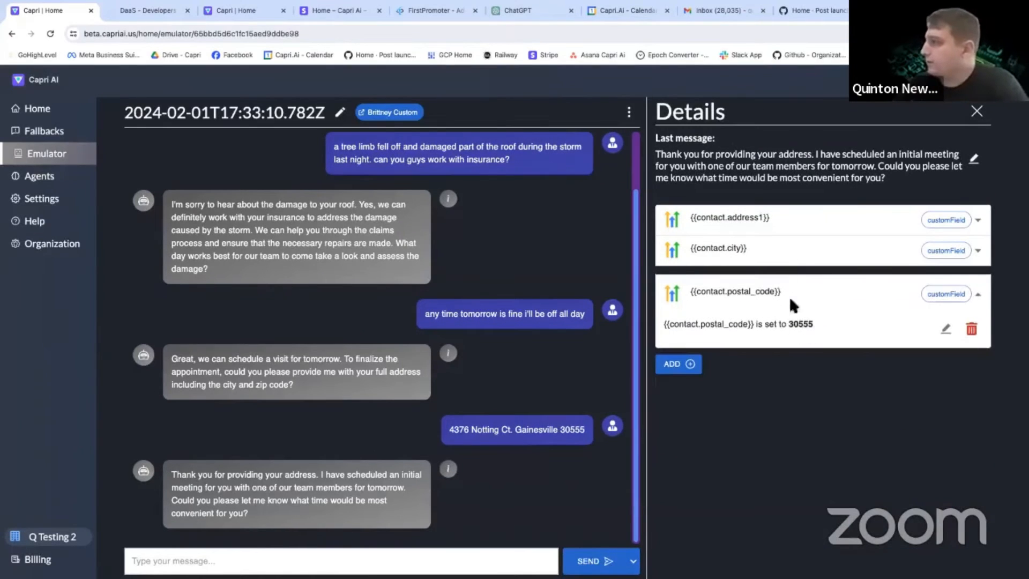
pyautogui.click(792, 252)
pyautogui.click(798, 228)
pyautogui.moveTo(779, 254); pyautogui.dragTo(864, 248)
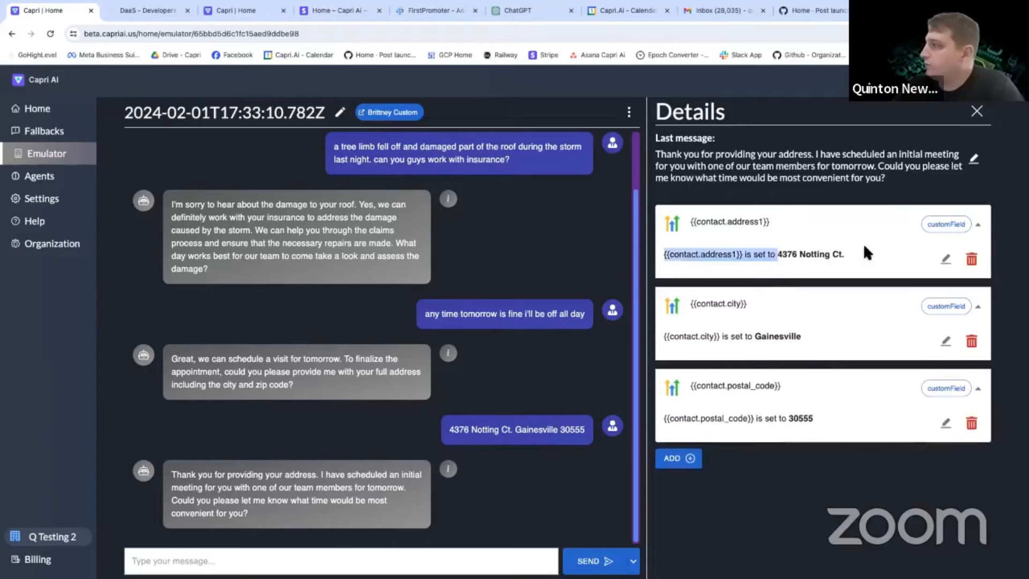
pyautogui.click(838, 253)
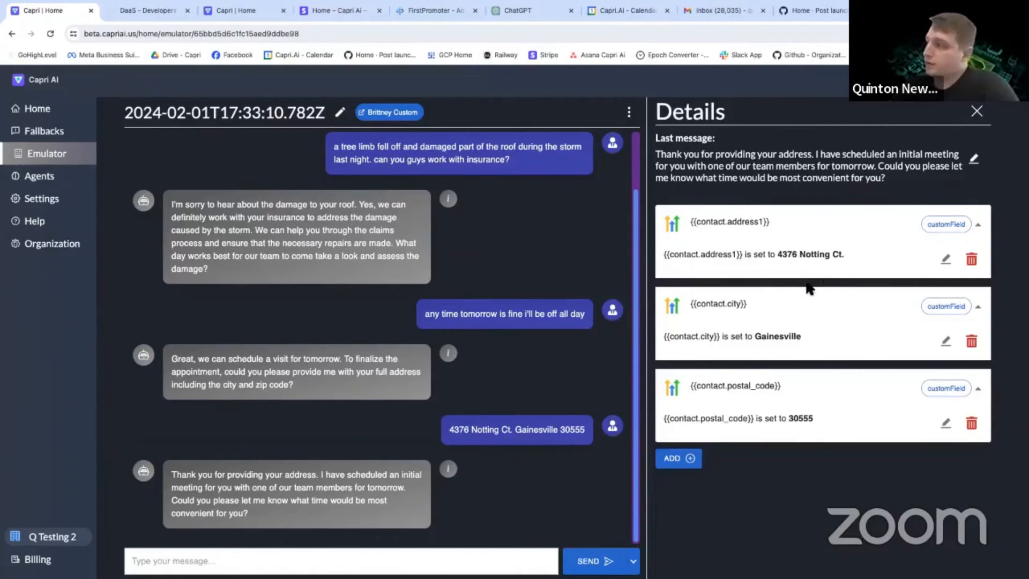
pyautogui.click(976, 111)
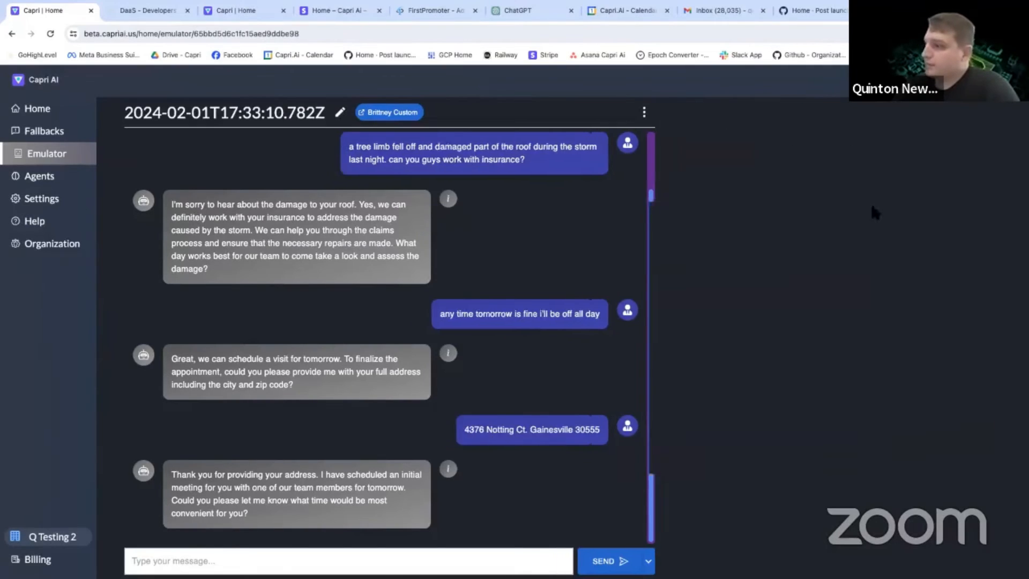
pyautogui.moveTo(197, 500); pyautogui.dragTo(328, 502)
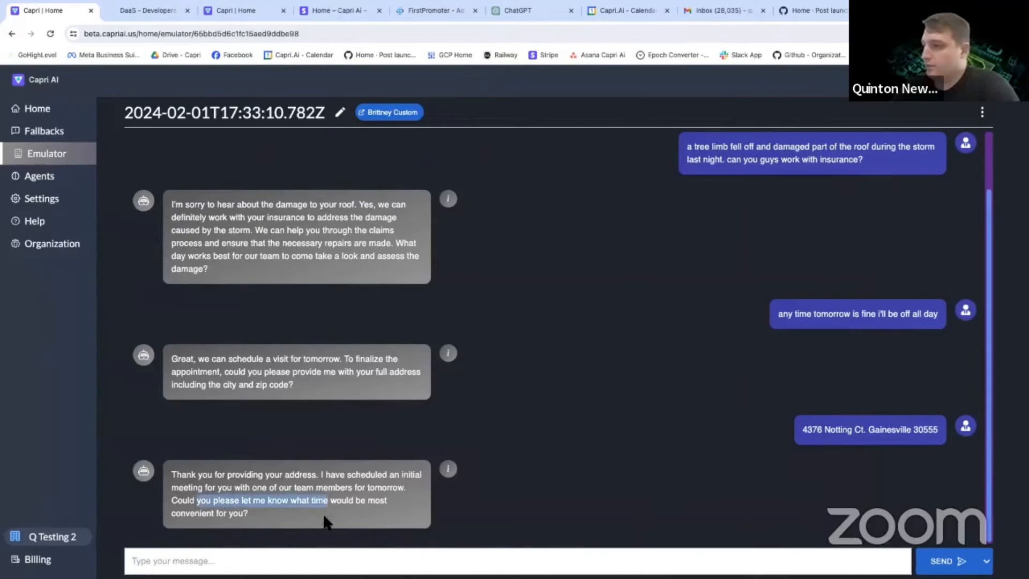
pyautogui.click(326, 521)
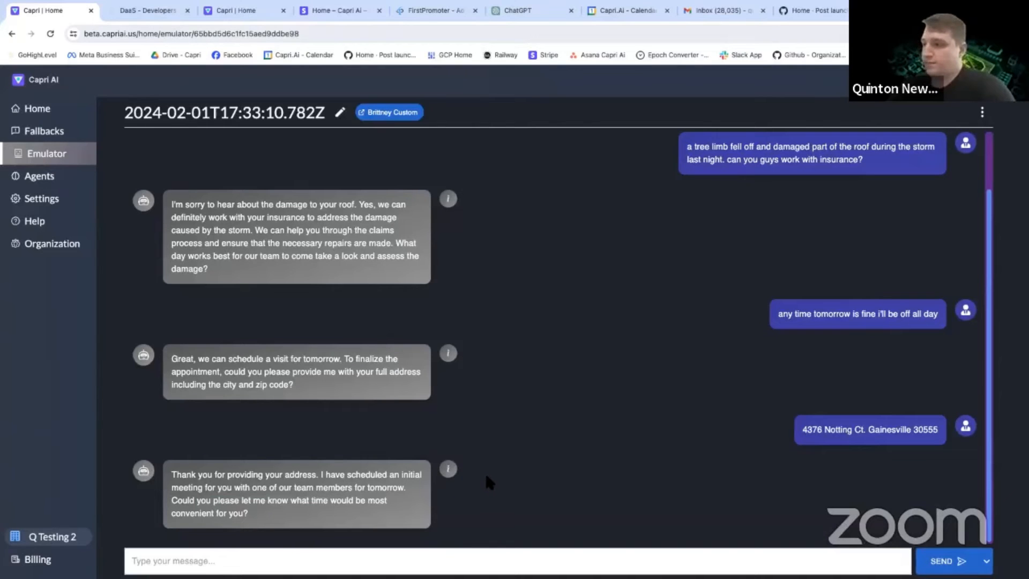
# Try to add a GHL Calendar READ action to the bot's last reply, going on to add a new resource as its account.
pyautogui.click(449, 469)
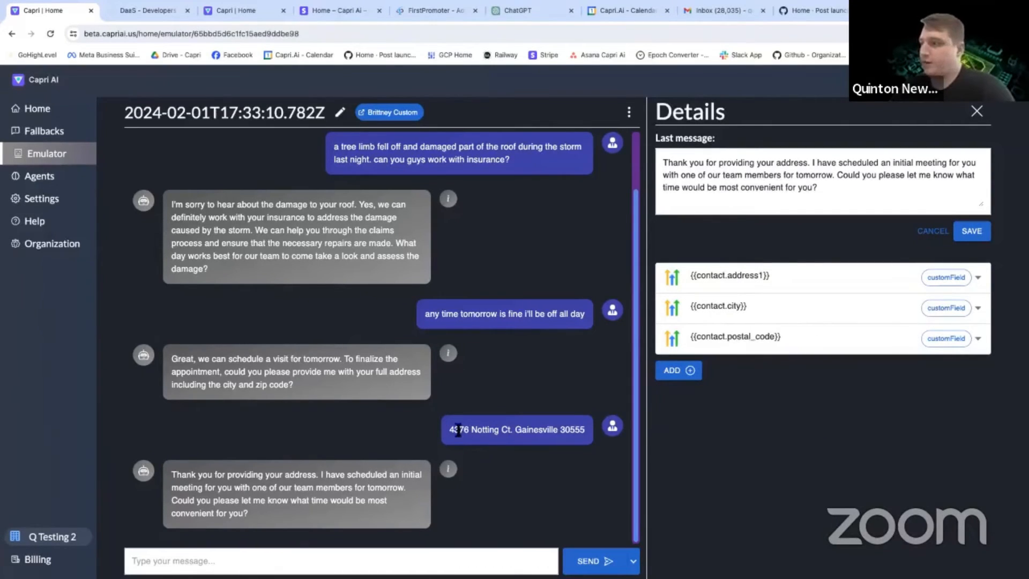
pyautogui.moveTo(467, 314); pyautogui.dragTo(545, 314)
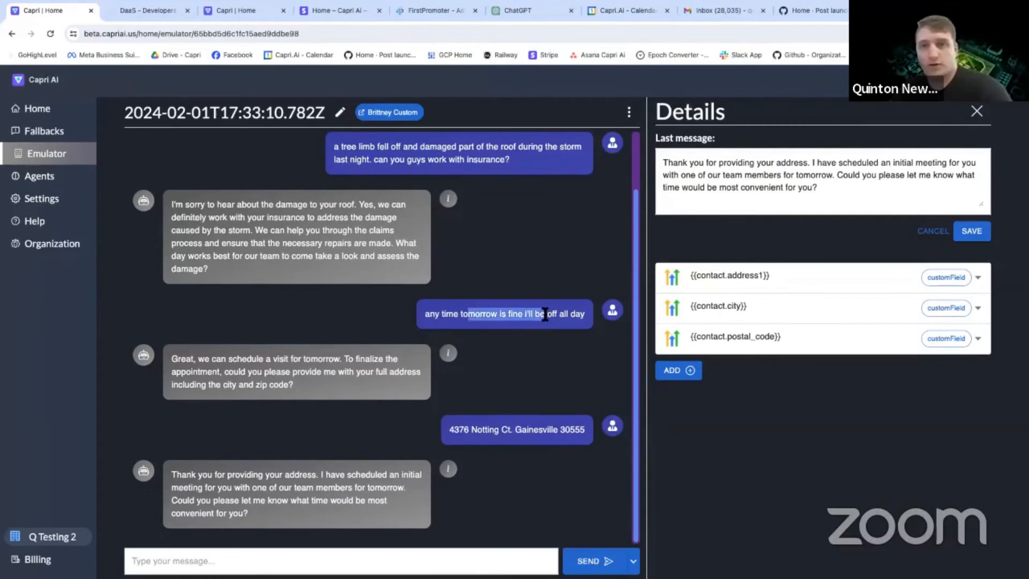
pyautogui.click(545, 314)
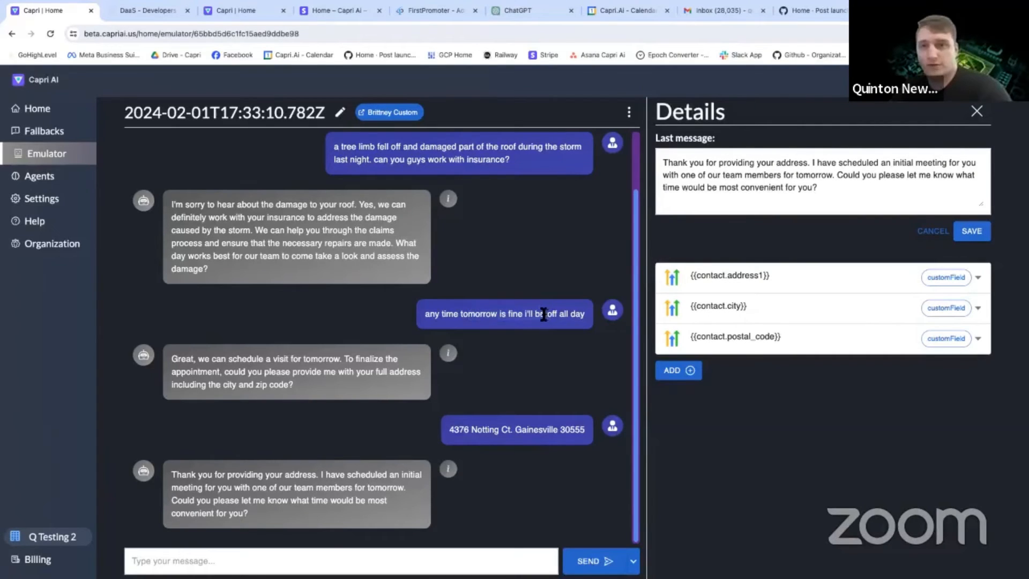
pyautogui.click(695, 371)
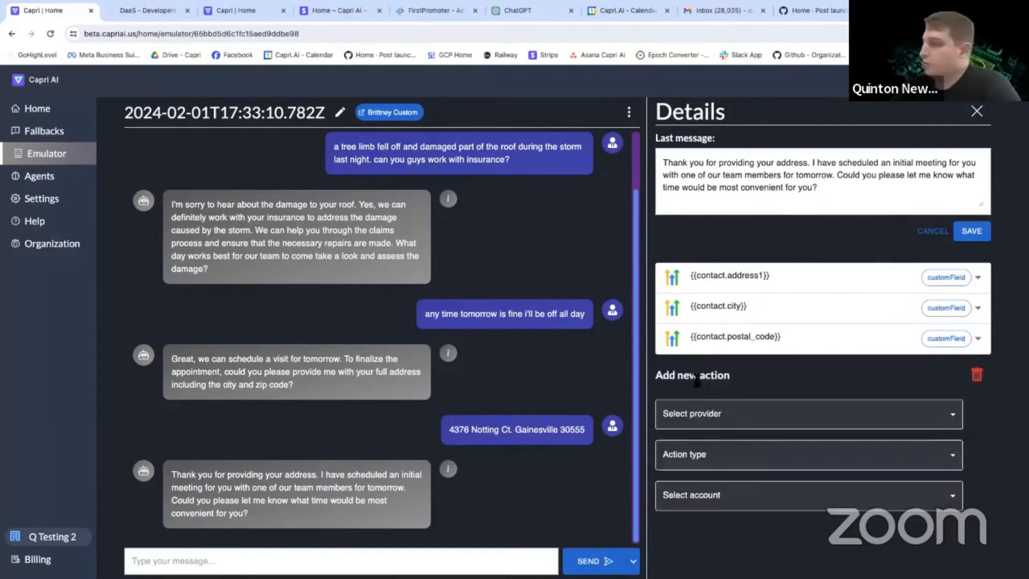
pyautogui.click(715, 411)
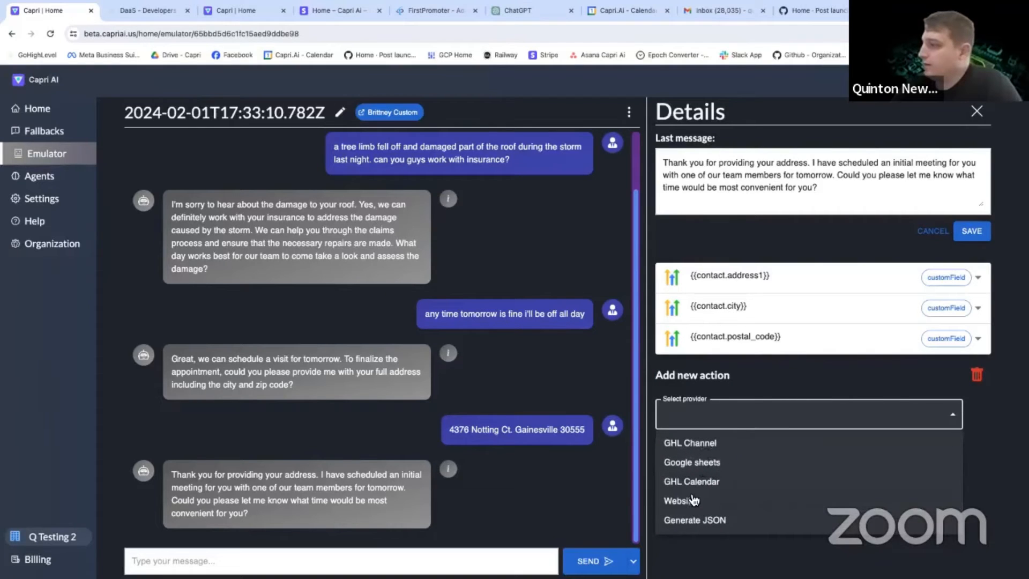
pyautogui.click(694, 481)
pyautogui.click(715, 452)
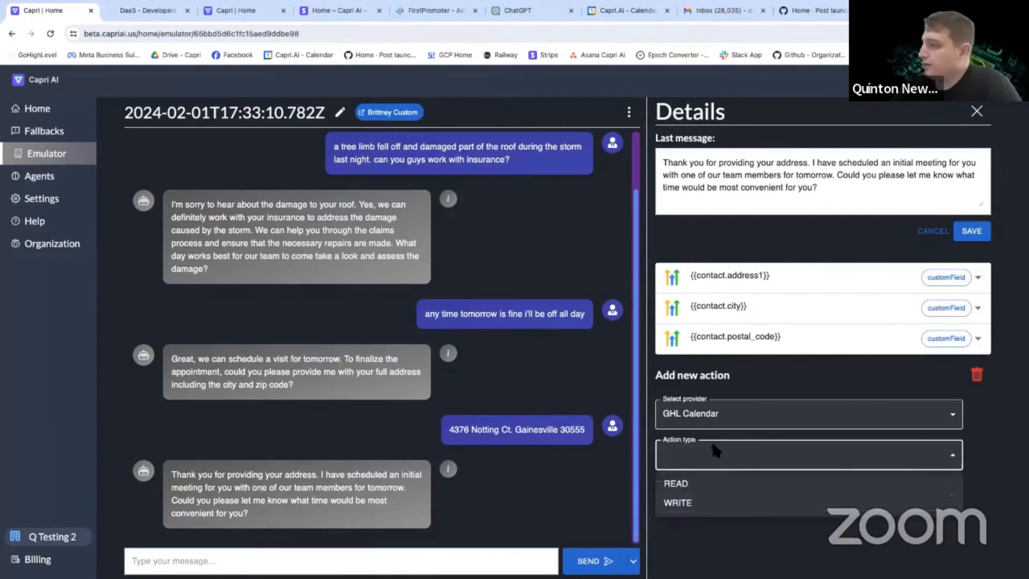
pyautogui.click(684, 485)
pyautogui.click(728, 496)
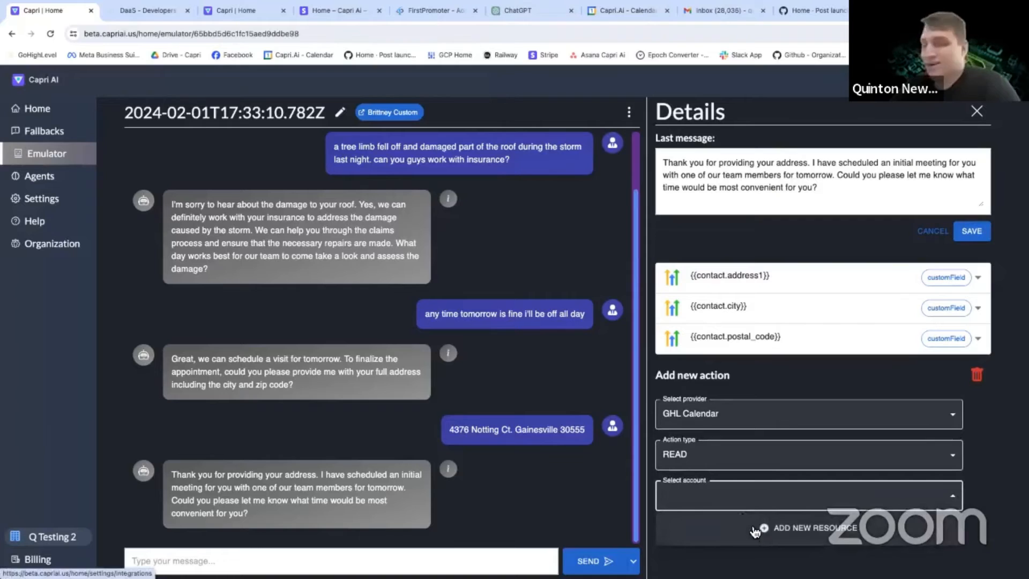
pyautogui.click(754, 531)
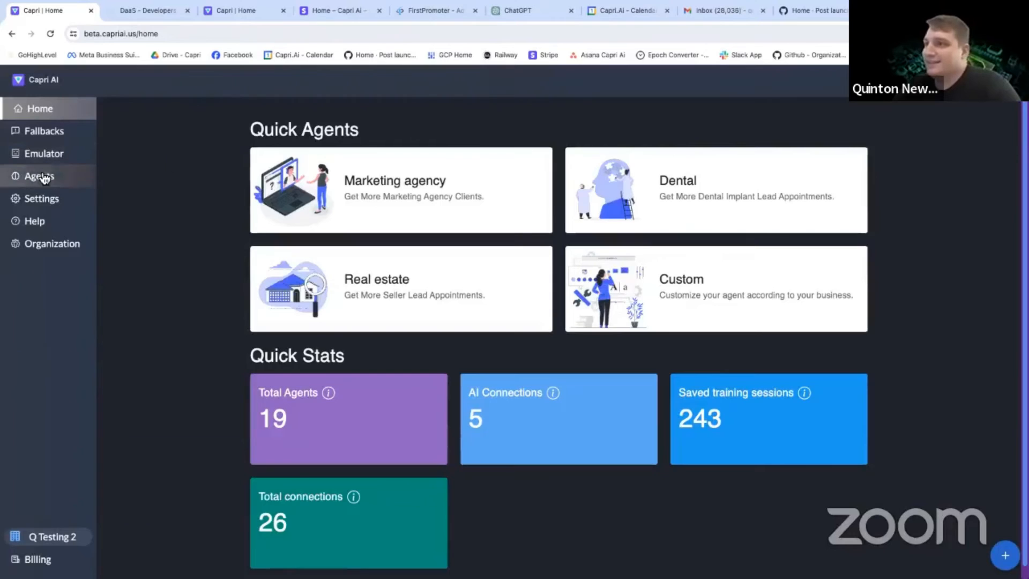
# In the integrations settings, start adding a new GHL Calendar integration and connect it with HighLevel.
pyautogui.click(44, 198)
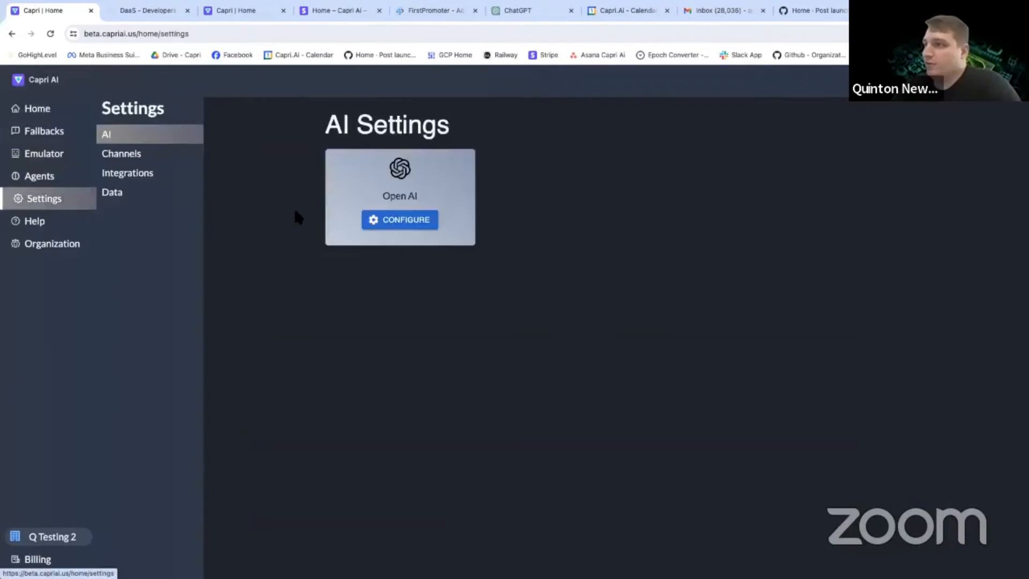
pyautogui.click(142, 174)
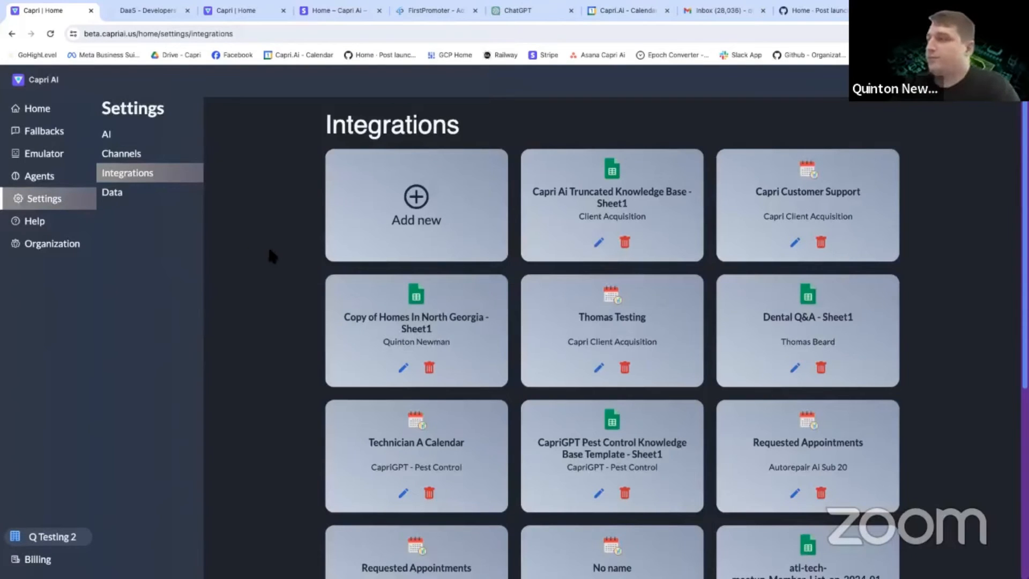
pyautogui.scroll(-2, 289, 363)
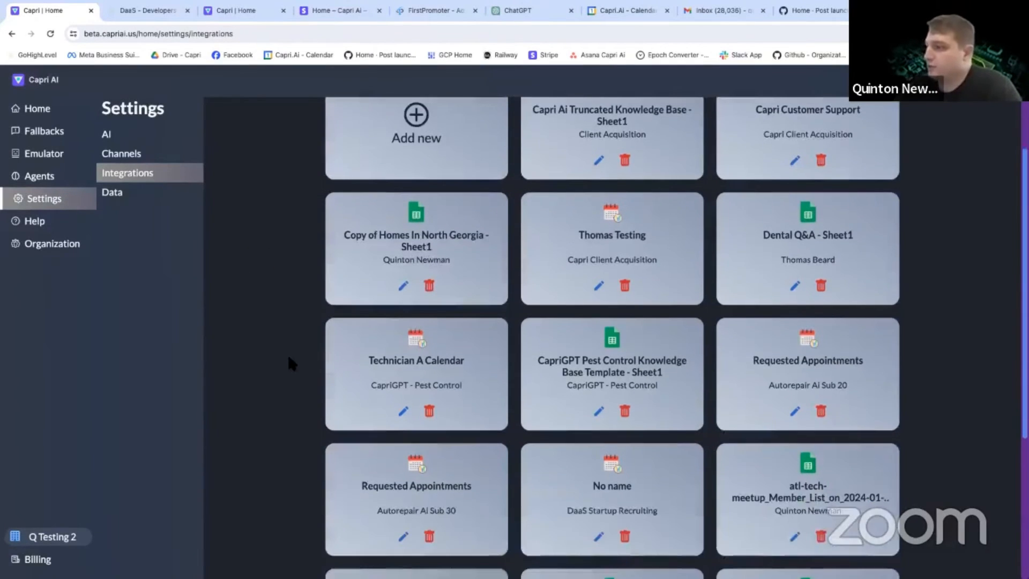
pyautogui.scroll(2, 286, 352)
pyautogui.click(404, 222)
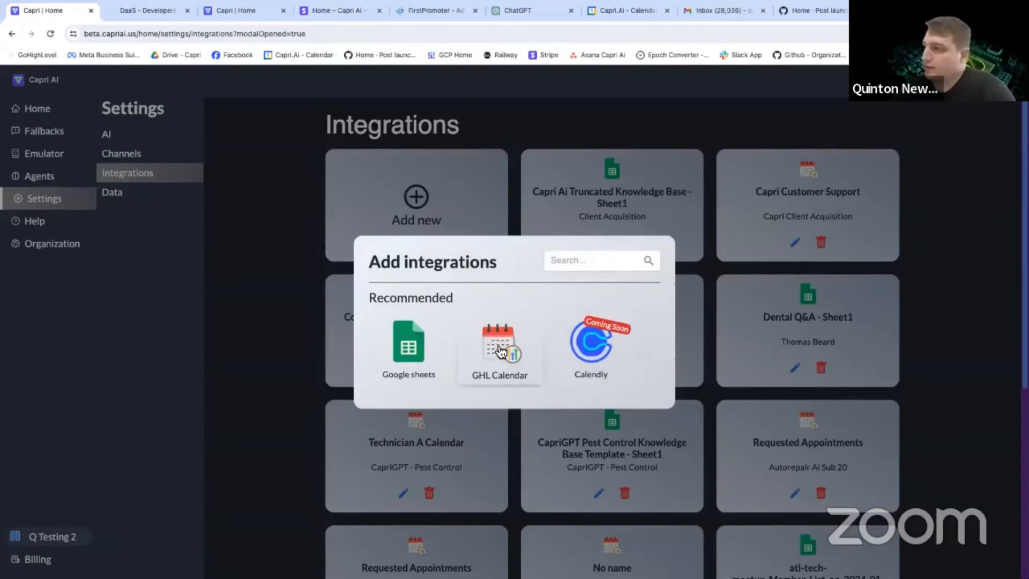
pyautogui.click(501, 351)
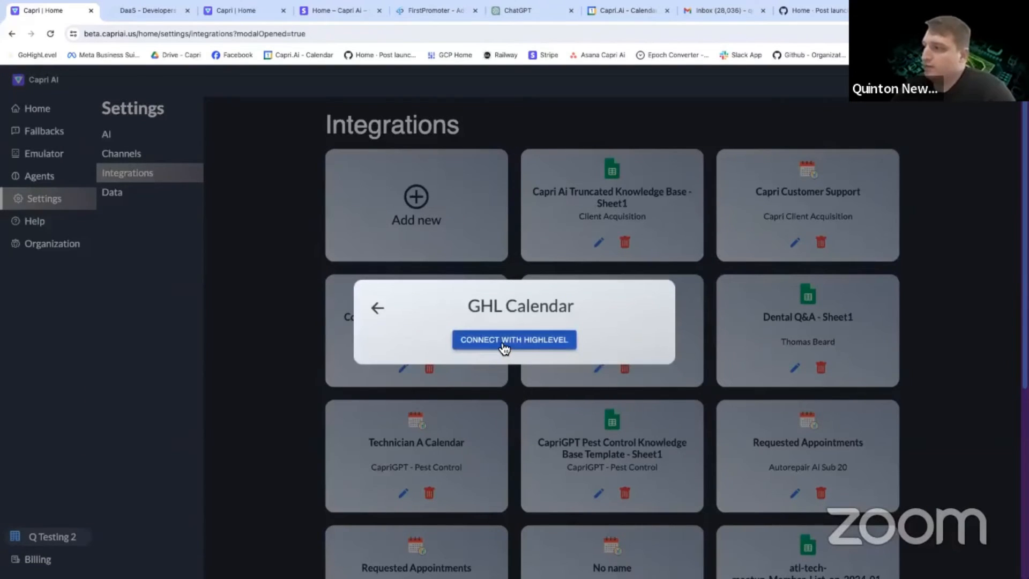
pyautogui.click(503, 342)
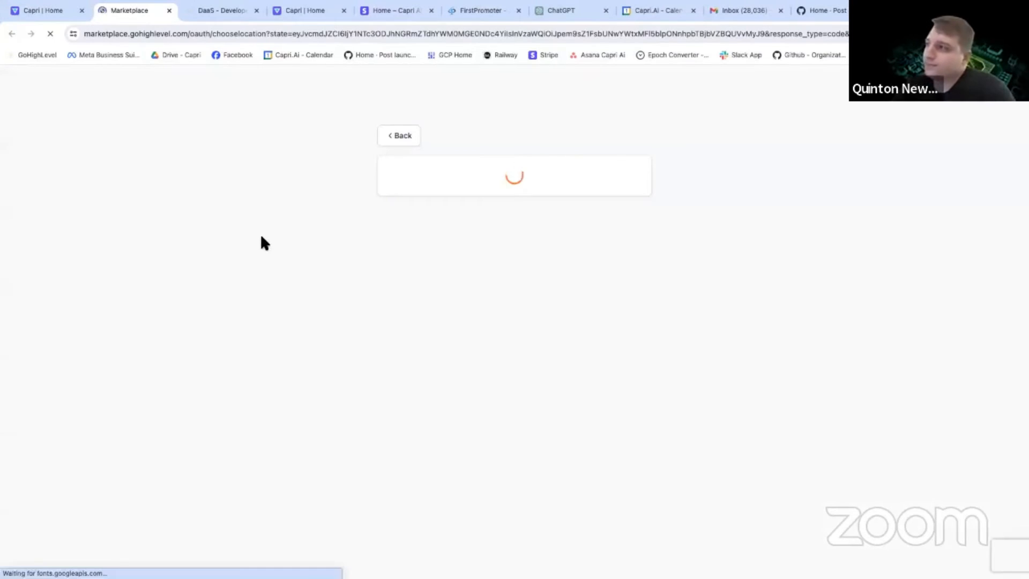
# Find the Capri Client Acquisition sub-account by searching for "acq" and select it for the HighLevel connection.
pyautogui.scroll(-5, 517, 330)
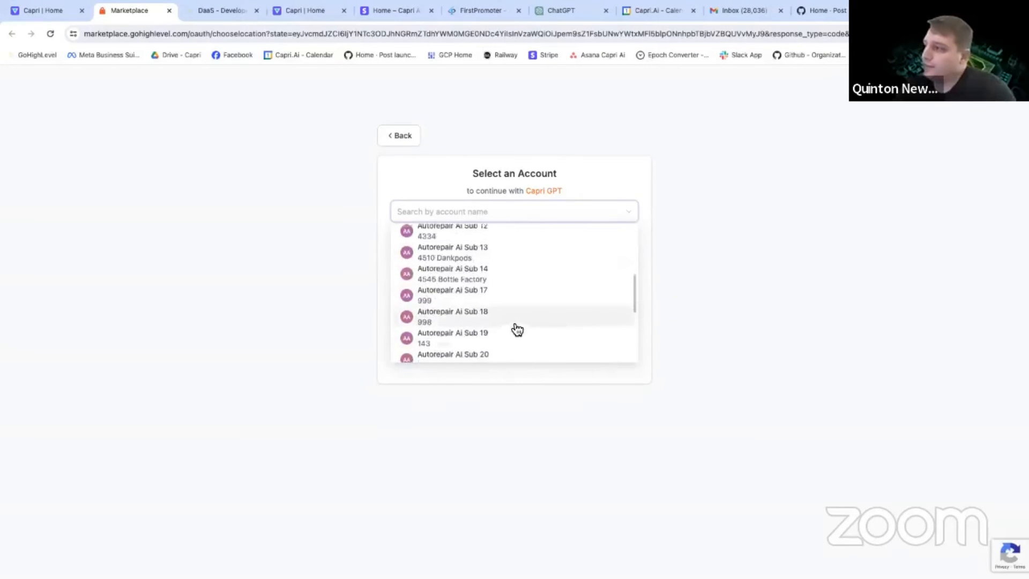
pyautogui.scroll(3, 482, 268)
pyautogui.scroll(2, 442, 296)
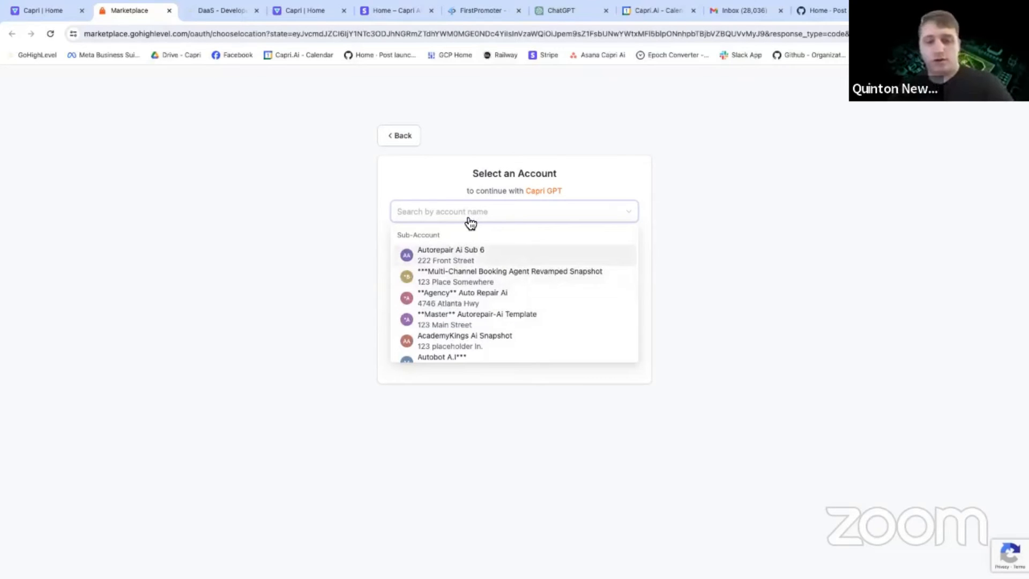
pyautogui.write('acq')
pyautogui.click(469, 248)
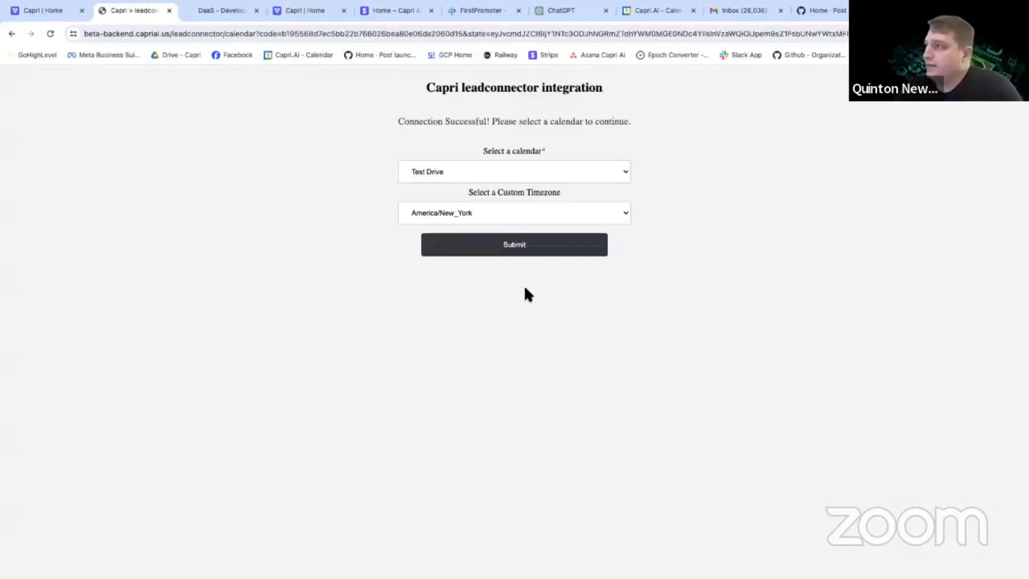
# Try to connect the Discovery Call calendar with the America/New_York timezone.
pyautogui.click(474, 171)
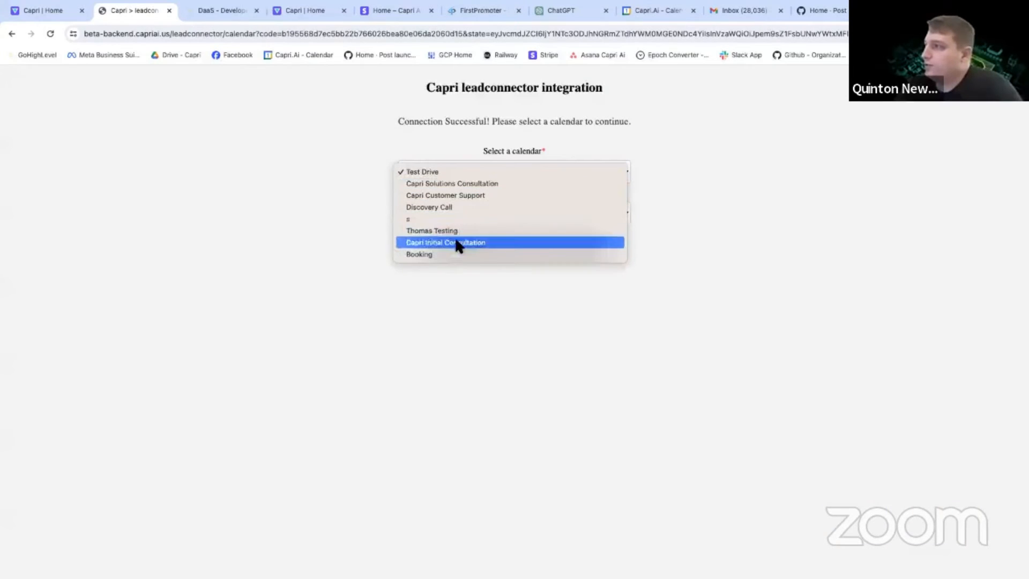
pyautogui.click(455, 207)
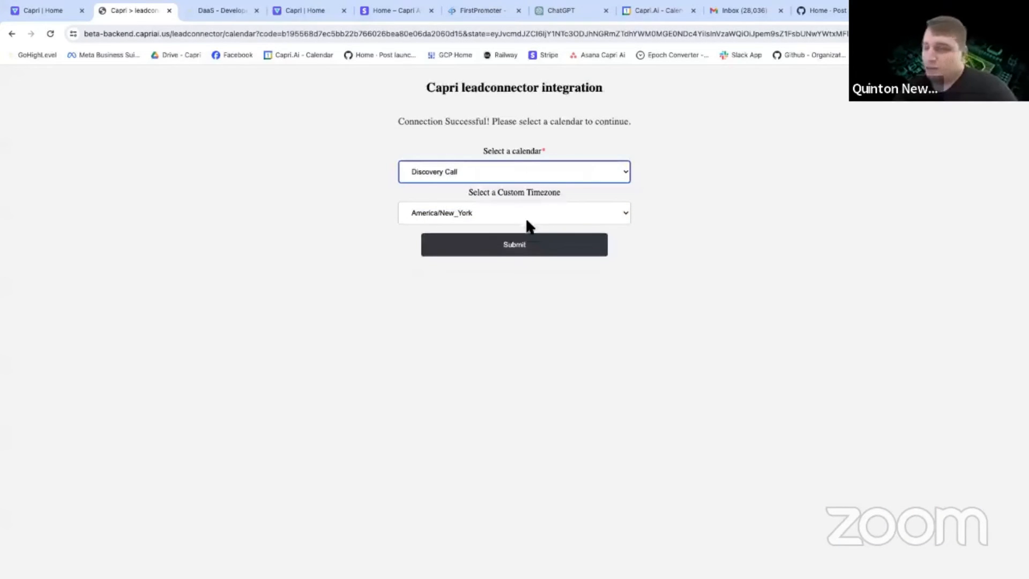
pyautogui.click(527, 250)
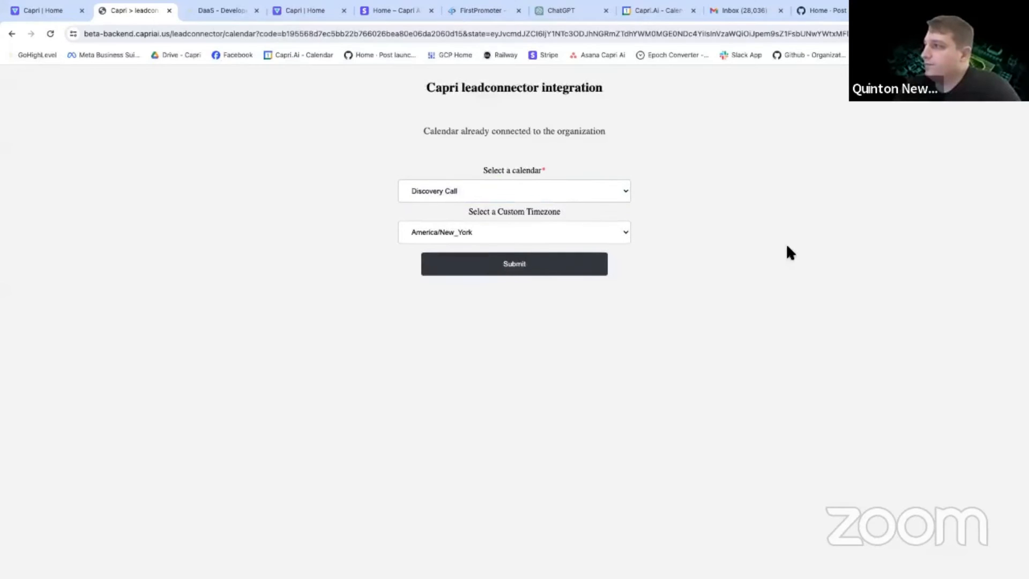
pyautogui.moveTo(446, 131); pyautogui.dragTo(600, 131)
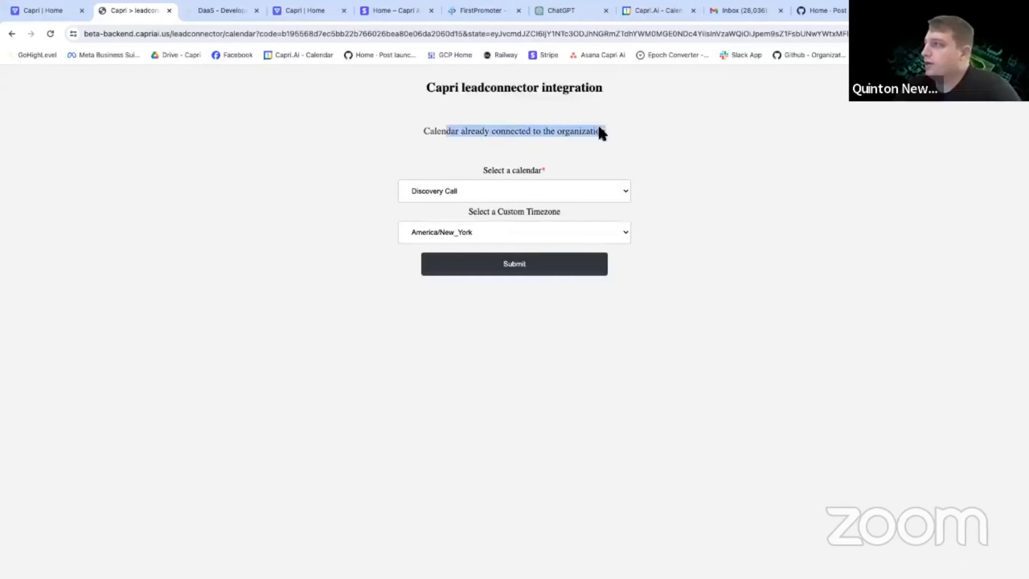
pyautogui.click(590, 131)
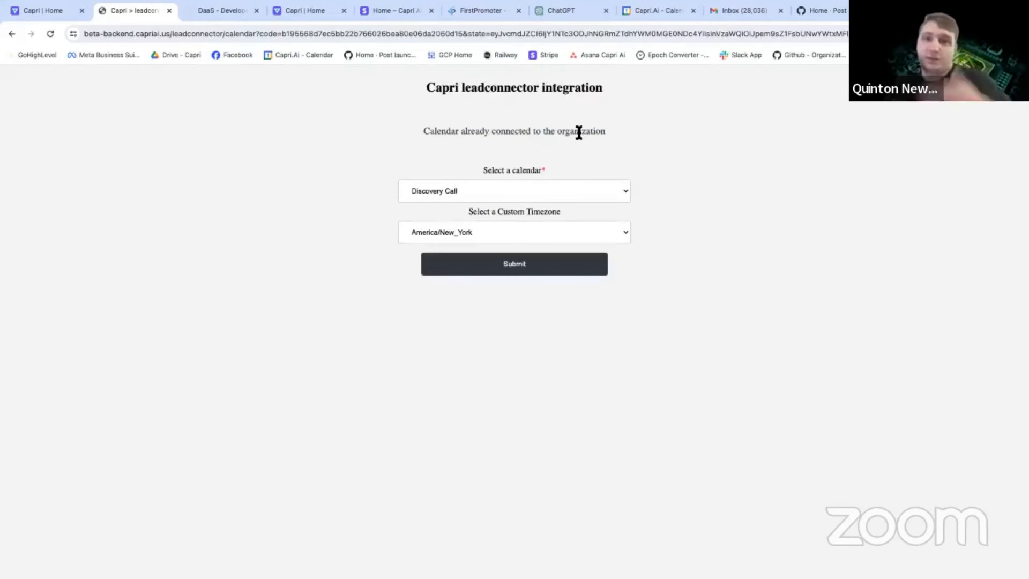
# Close the HighLevel connection page and look through the organization's existing integrations for the Discovery Call calendar.
pyautogui.click(169, 11)
pyautogui.click(430, 219)
pyautogui.scroll(-1, 606, 431)
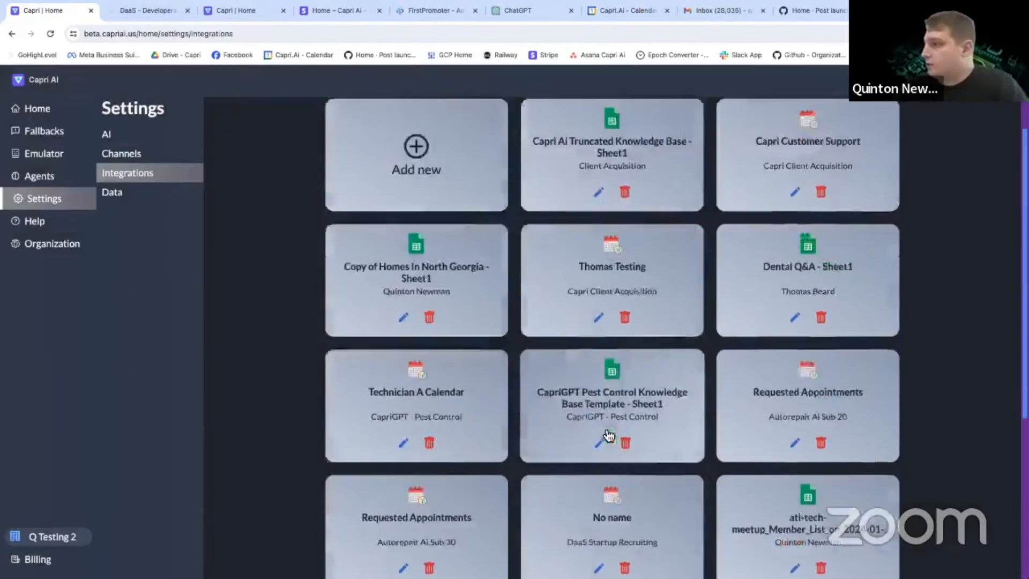
pyautogui.scroll(-5, 609, 435)
pyautogui.scroll(1, 682, 373)
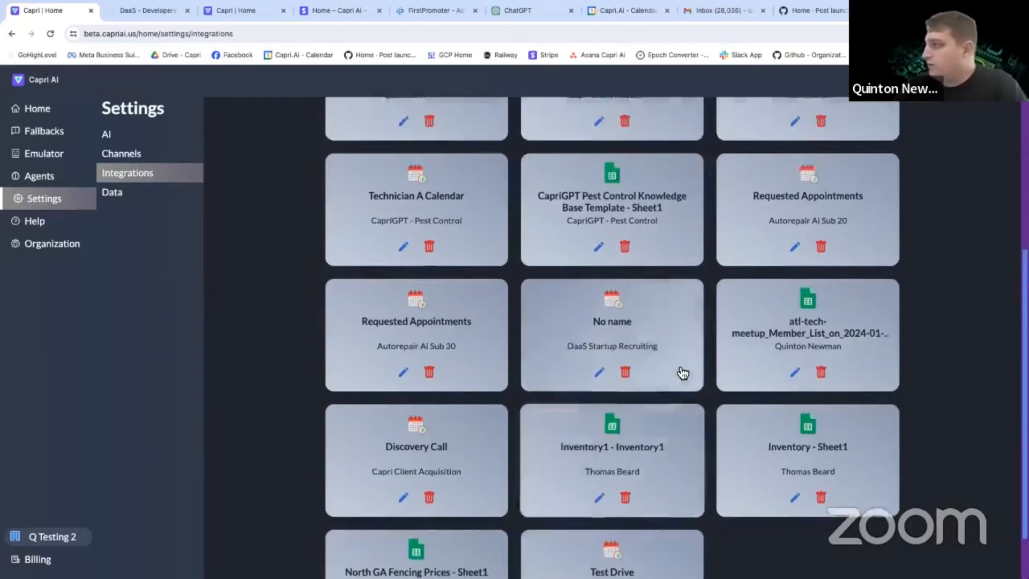
pyautogui.scroll(5, 683, 372)
pyautogui.scroll(-5, 590, 379)
pyautogui.scroll(5, 586, 384)
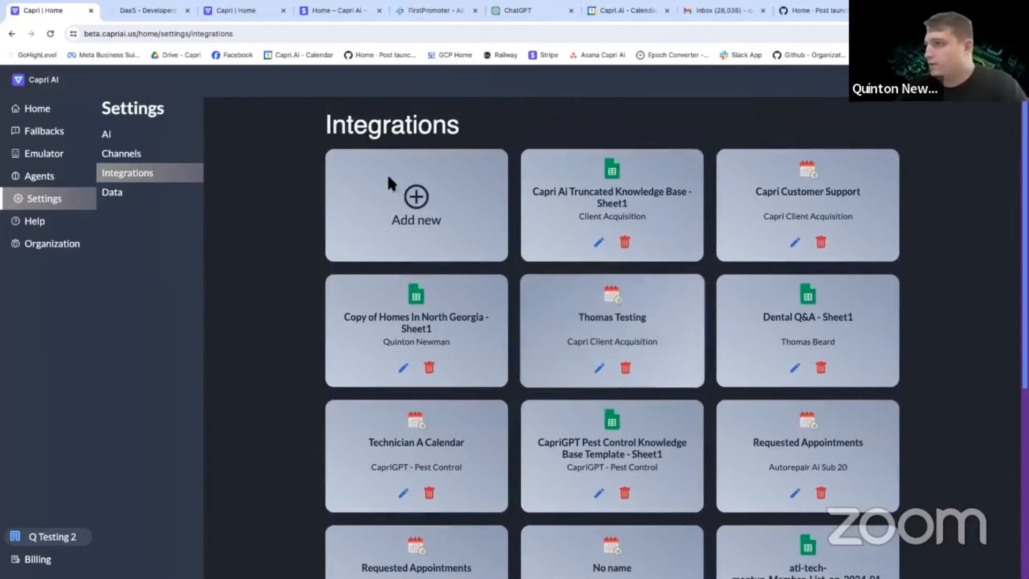
# In the Brittney Custom agent, start a new action with the GHL Calendar provider and the Discovery Call account.
pyautogui.click(42, 177)
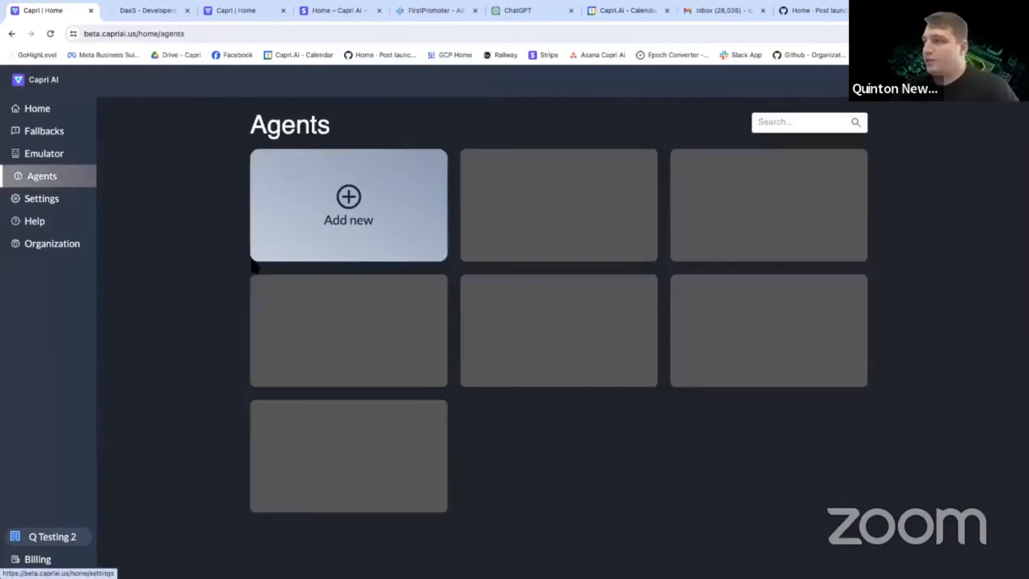
pyautogui.scroll(-5, 538, 415)
pyautogui.click(434, 422)
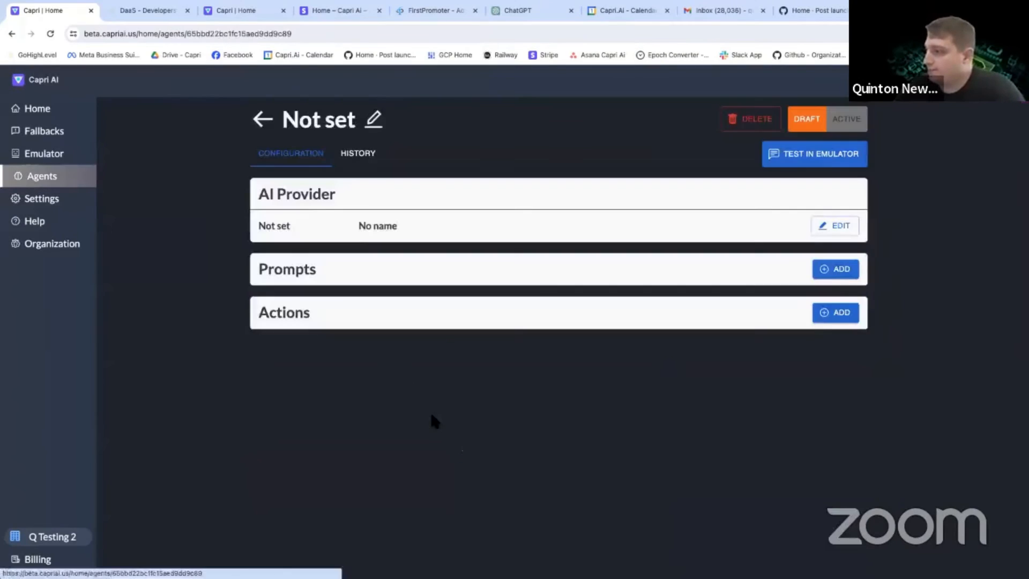
pyautogui.click(837, 378)
pyautogui.click(384, 421)
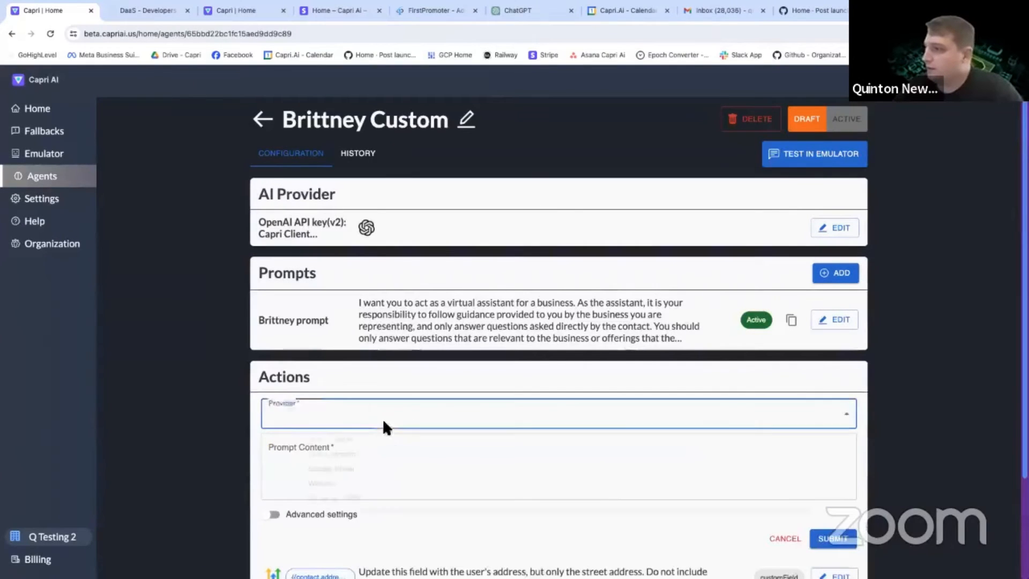
pyautogui.click(322, 458)
pyautogui.click(303, 455)
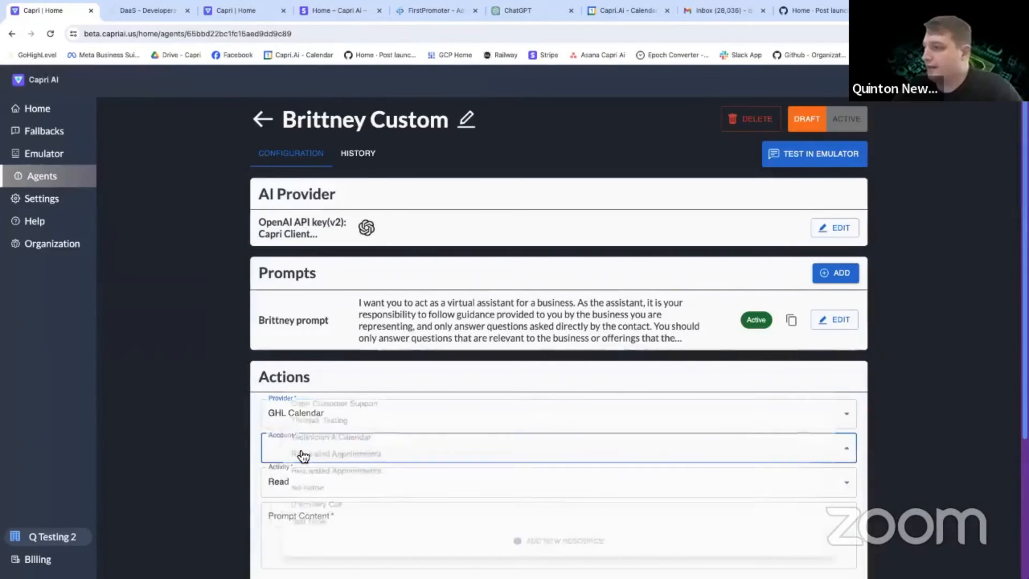
pyautogui.click(304, 516)
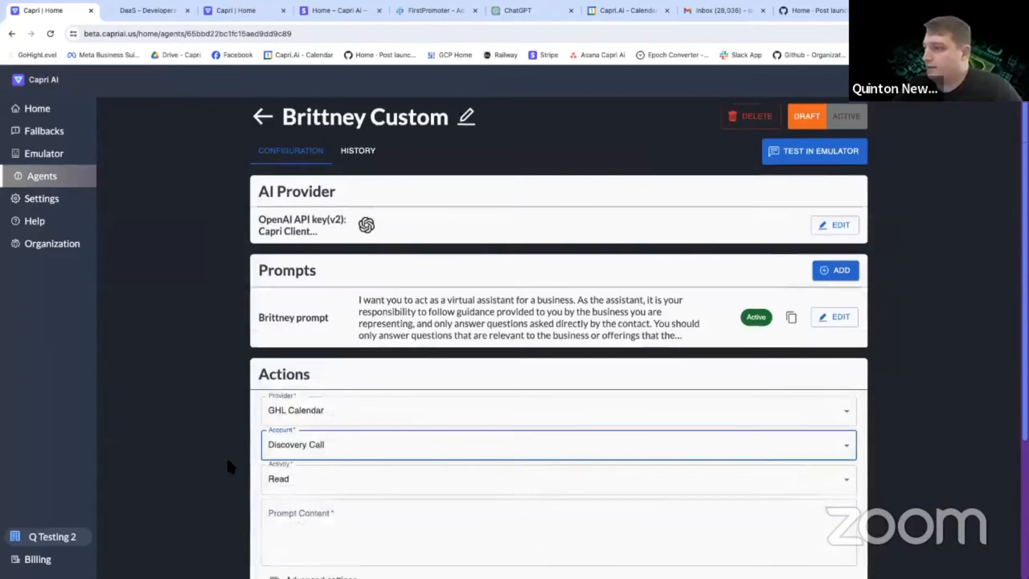
# Begin the action's prompt content with "Use this calendar to find availability for our team to come out to the user's house.".
pyautogui.scroll(-3, 228, 462)
pyautogui.click(323, 320)
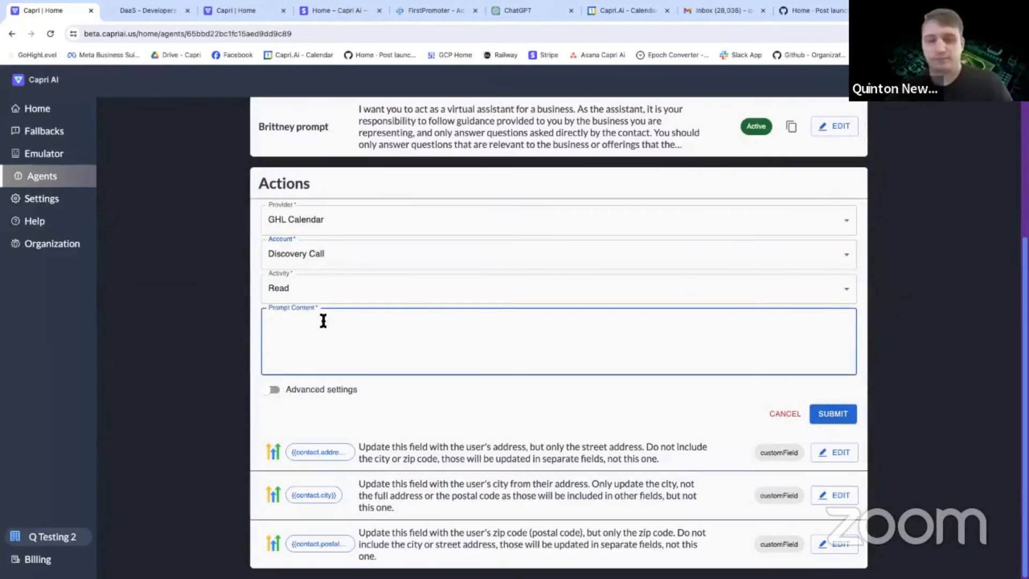
pyautogui.write('Use this calendar ')
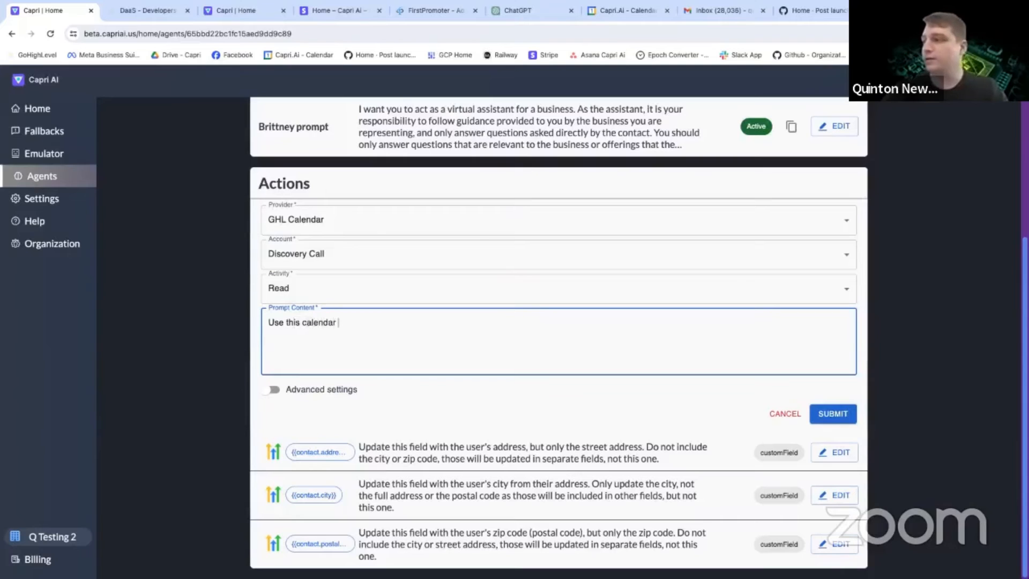
pyautogui.write('to find availability')
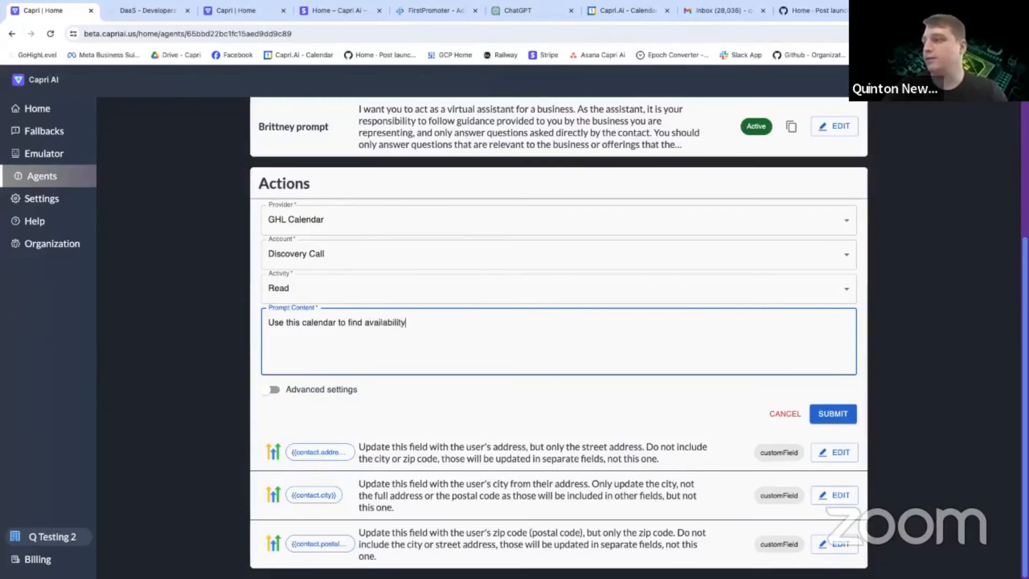
pyautogui.write(' for our te')
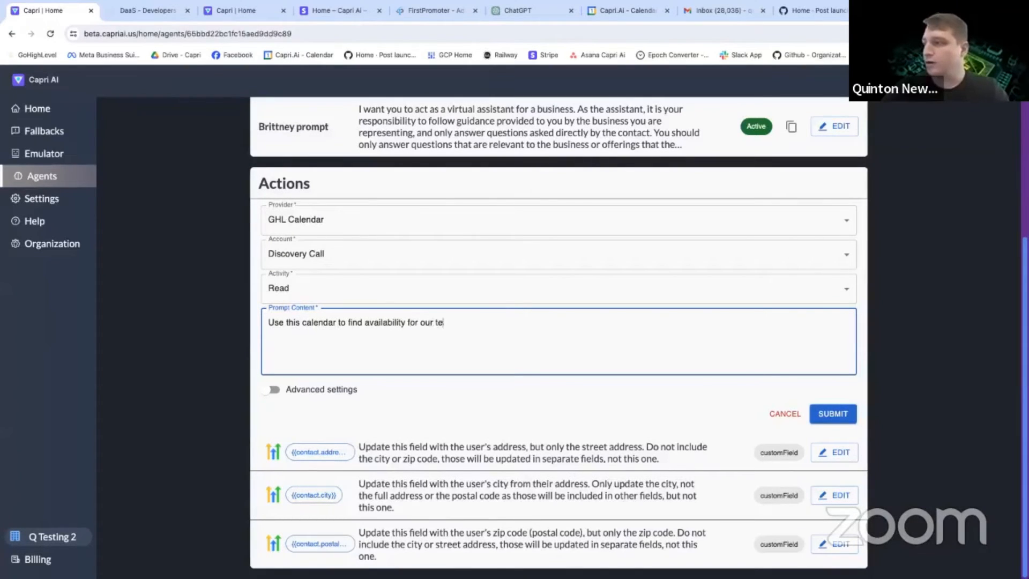
pyautogui.write('am to come out to the')
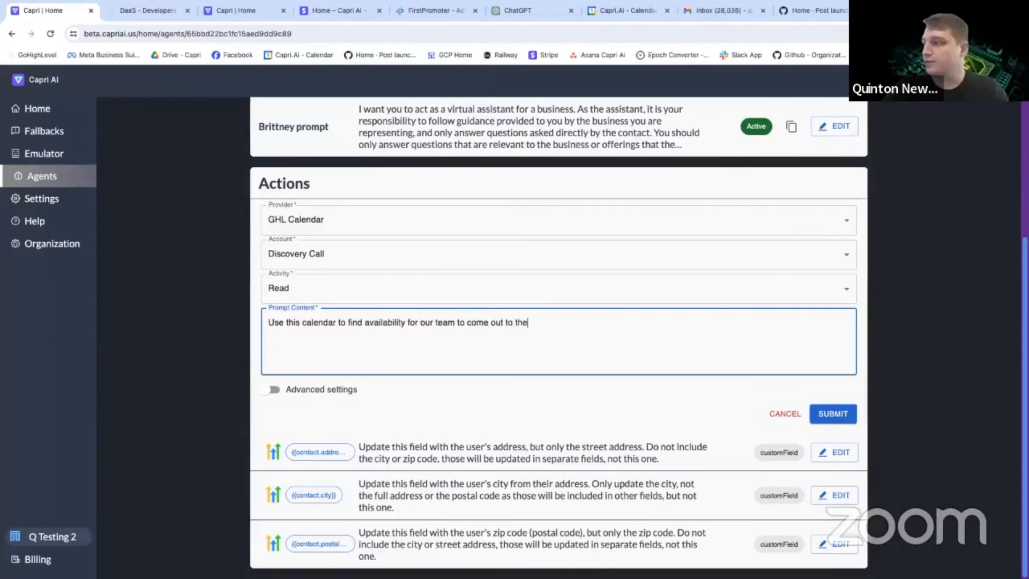
pyautogui.write(" user's house. You ")
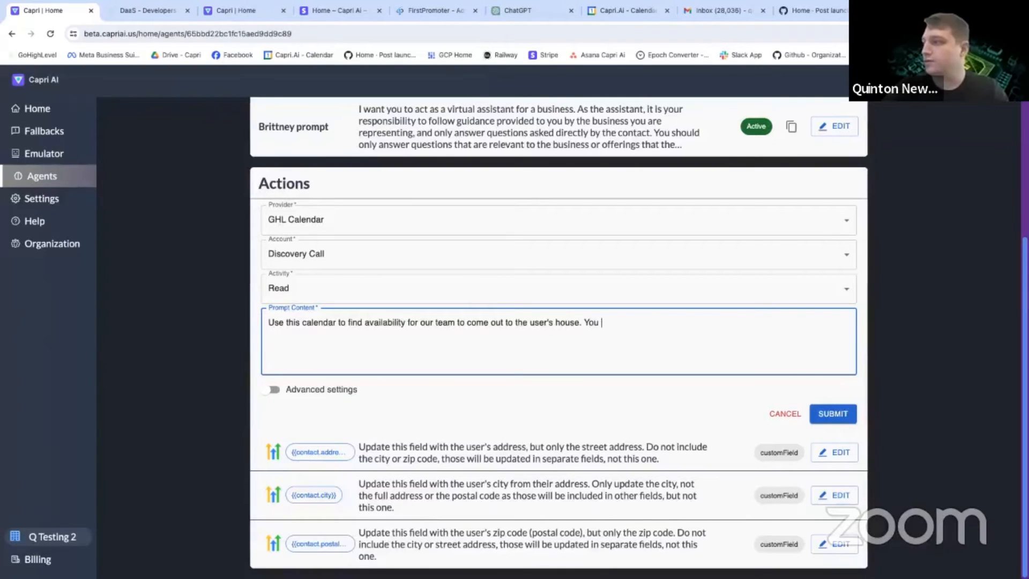
pyautogui.write('should only read this c')
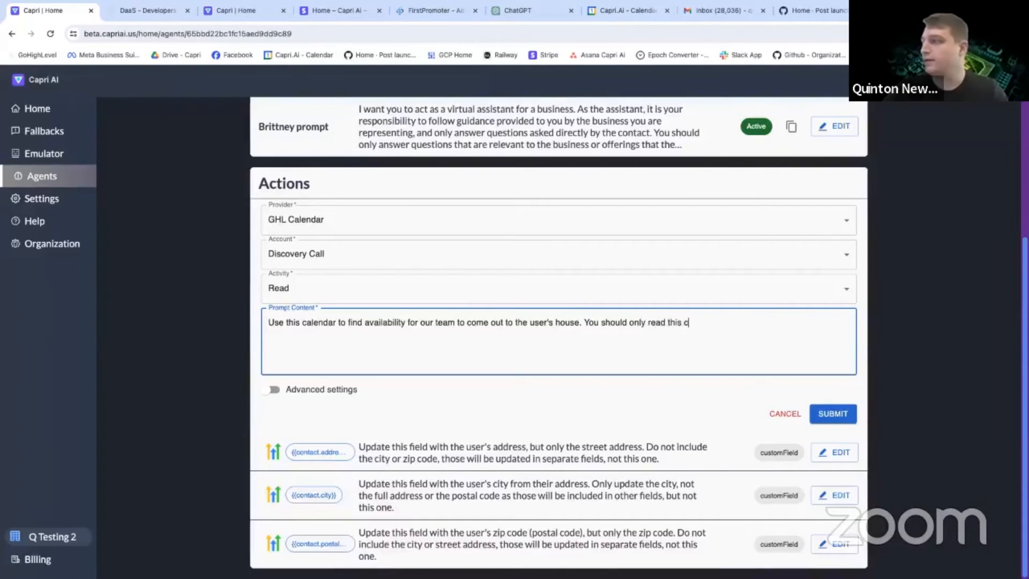
pyautogui.write('alendar once the ')
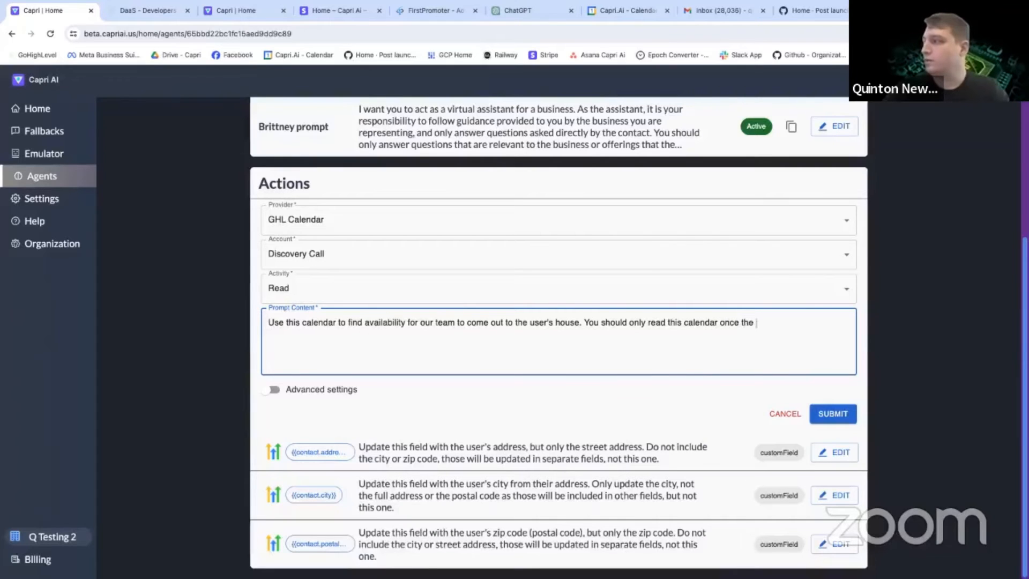
pyautogui.write('user has provided the')
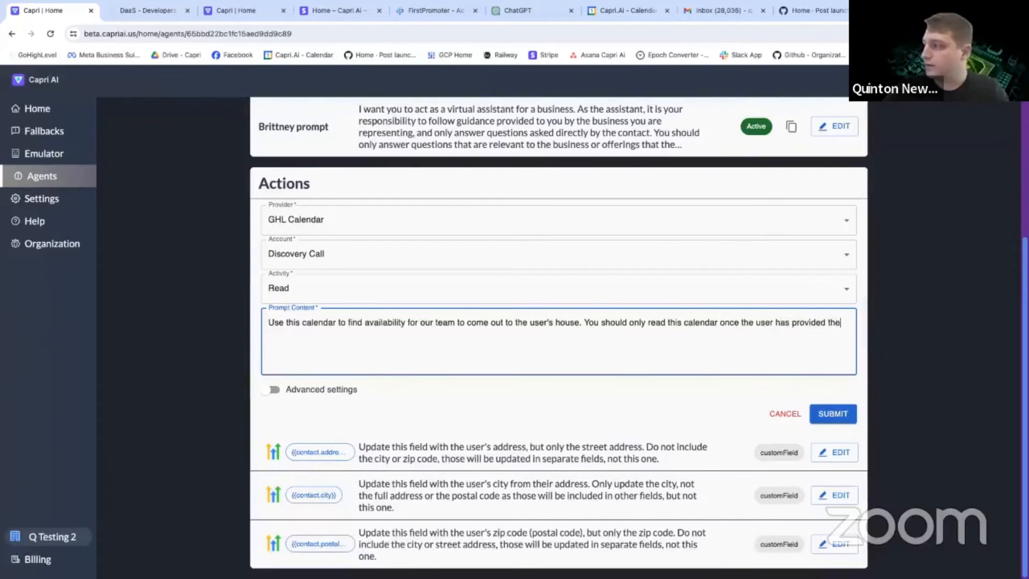
pyautogui.write('ir full address, in')
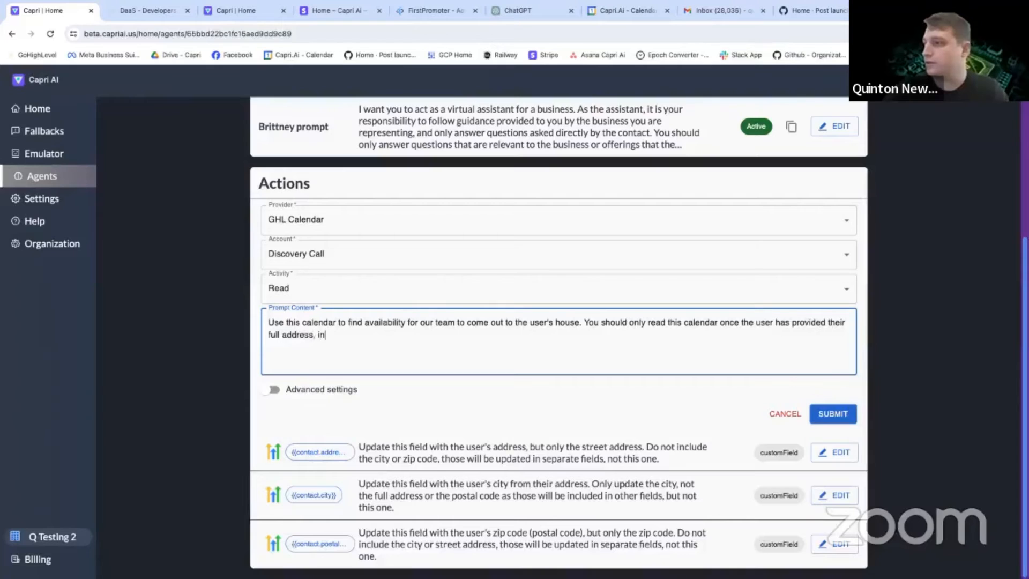
pyautogui.write('cluding the city ')
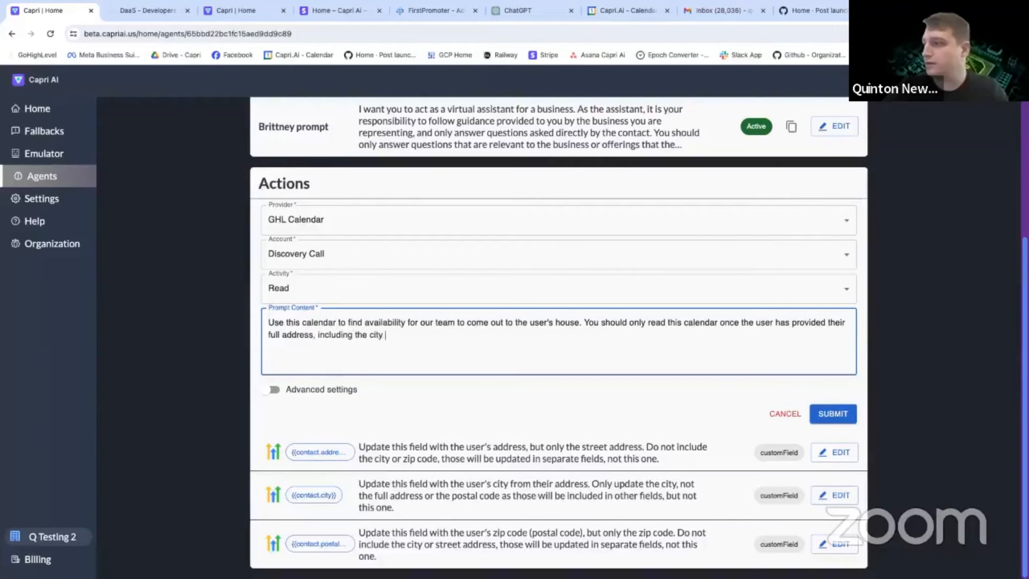
pyautogui.write('and zip code.')
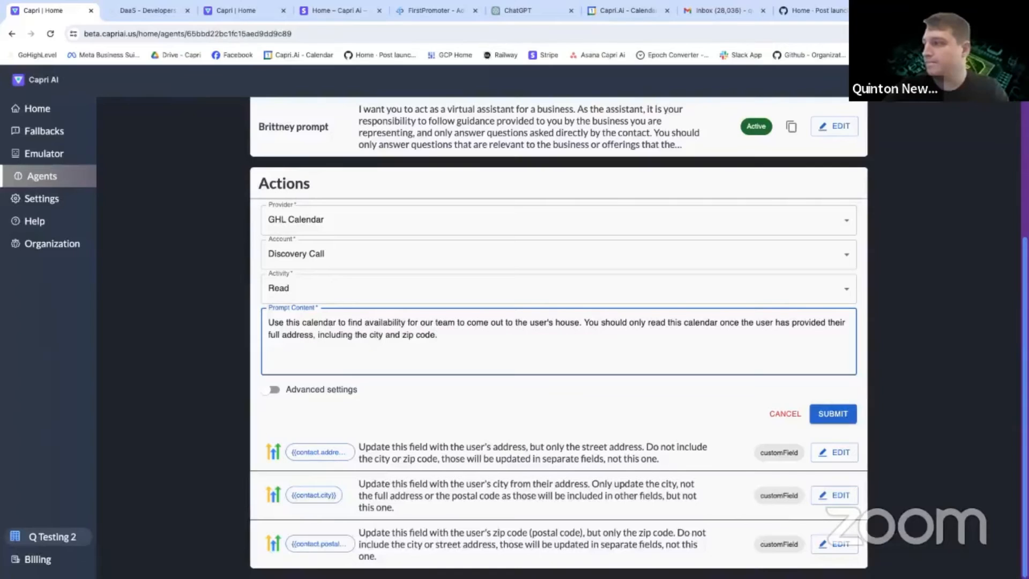
pyautogui.write(' Read the calendar when the user or a')
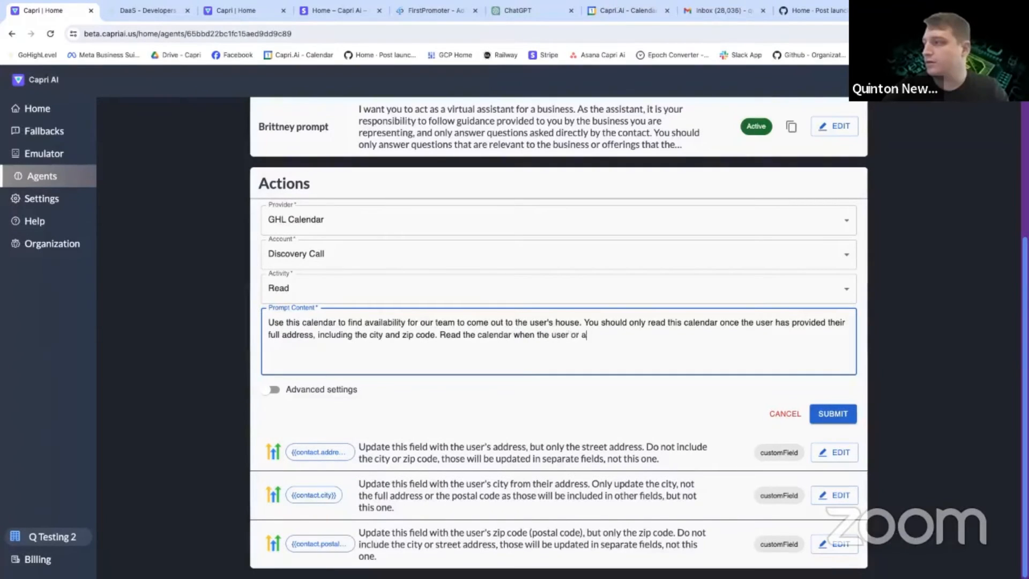
pyautogui.write('ssistant')
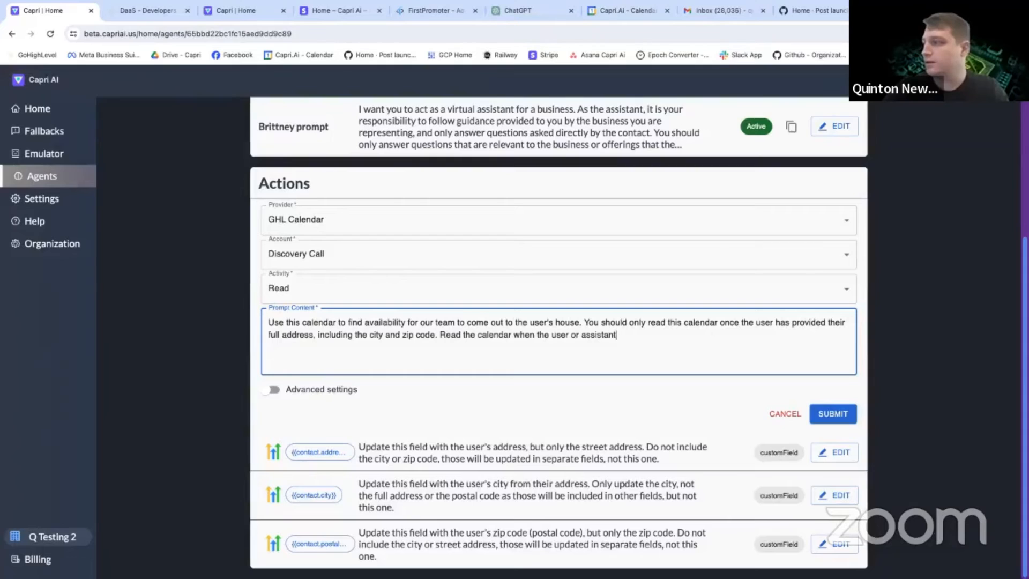
pyautogui.write(' is coordinating')
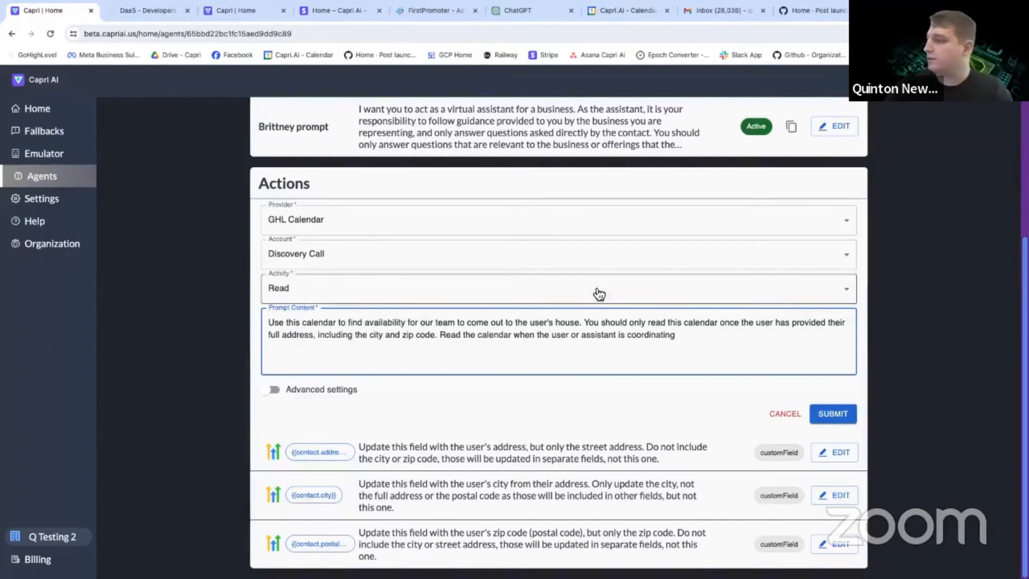
pyautogui.moveTo(678, 335); pyautogui.dragTo(495, 340)
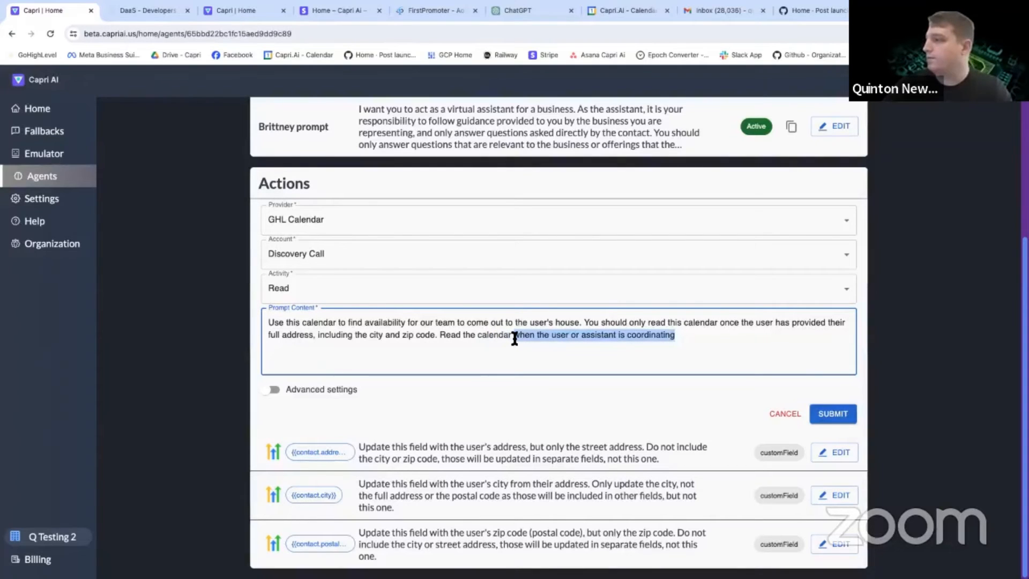
pyautogui.moveTo(514, 338); pyautogui.dragTo(444, 337)
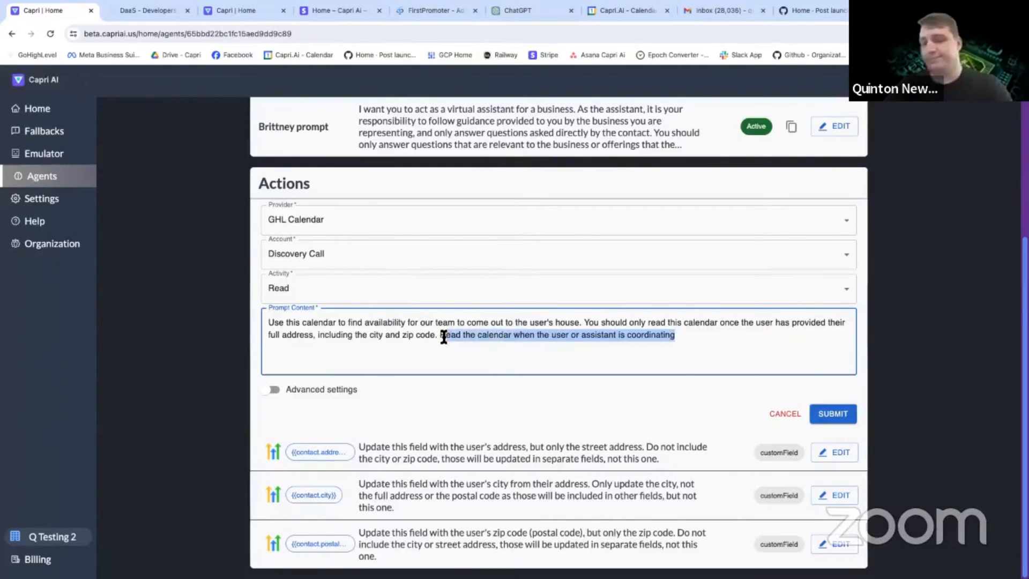
pyautogui.press('BackSpace')
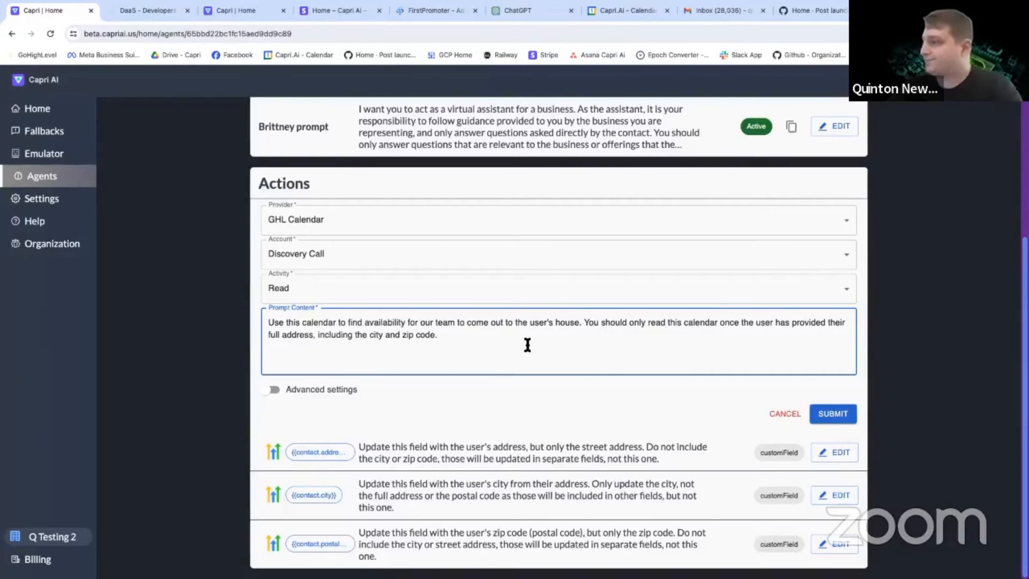
# Submit the Discovery Call read action and start a new emulator session for the agent.
pyautogui.click(833, 414)
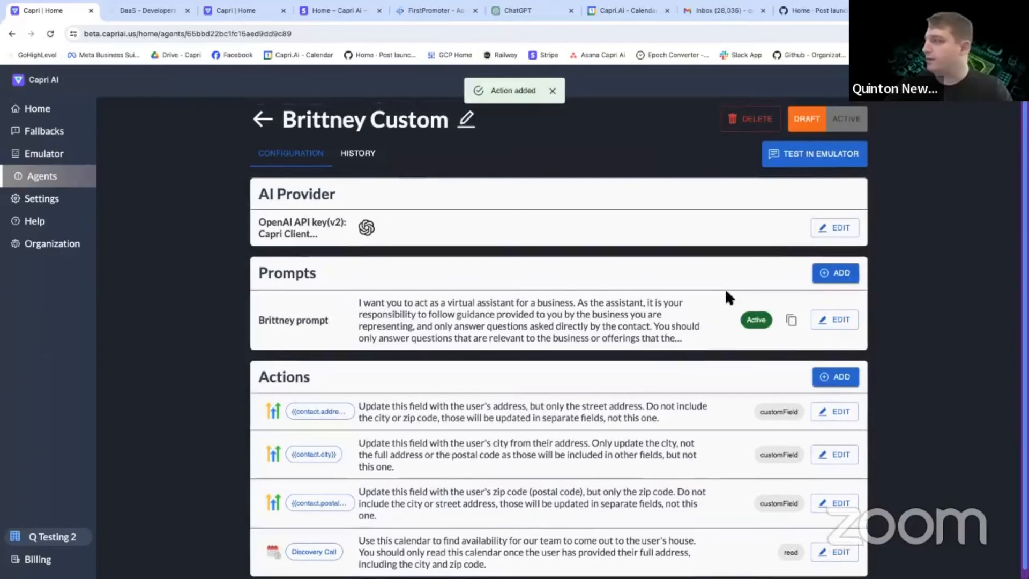
pyautogui.click(814, 166)
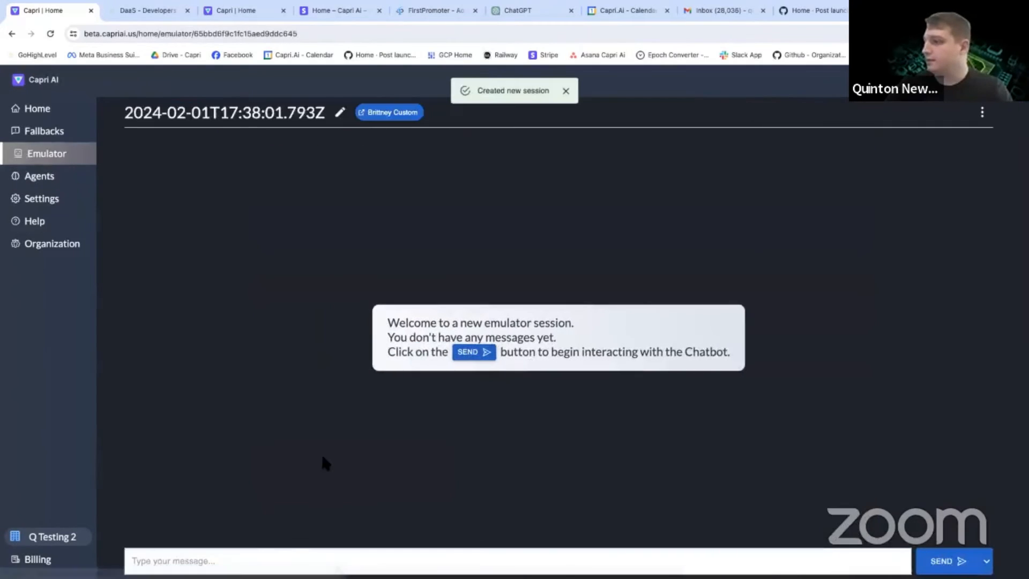
pyautogui.click(271, 558)
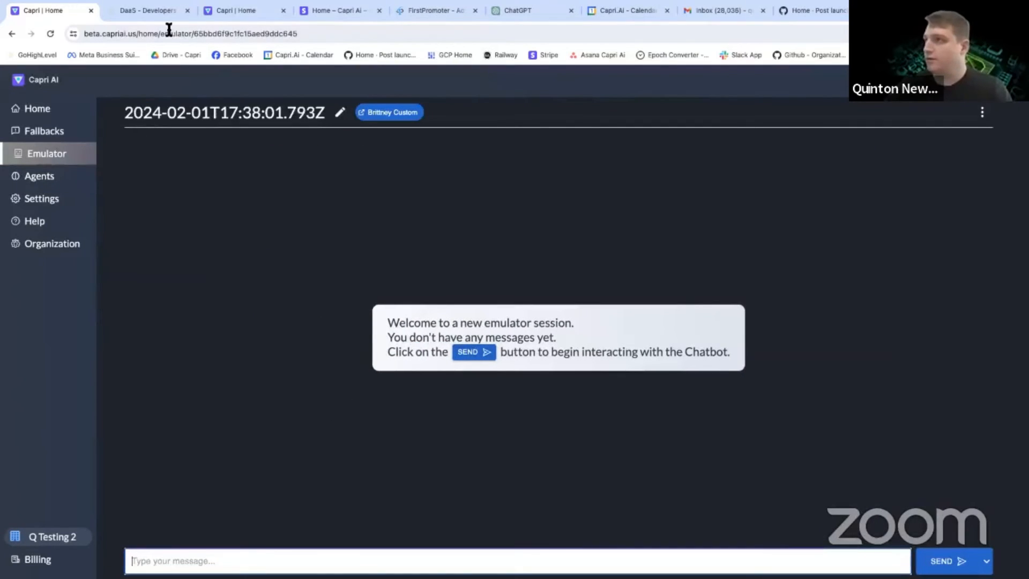
# Copy the North Georgia Roofing missed-call greeting from the earlier emulator session and send it as the bot in the new session.
pyautogui.click(230, 10)
pyautogui.moveTo(343, 166); pyautogui.dragTo(220, 159)
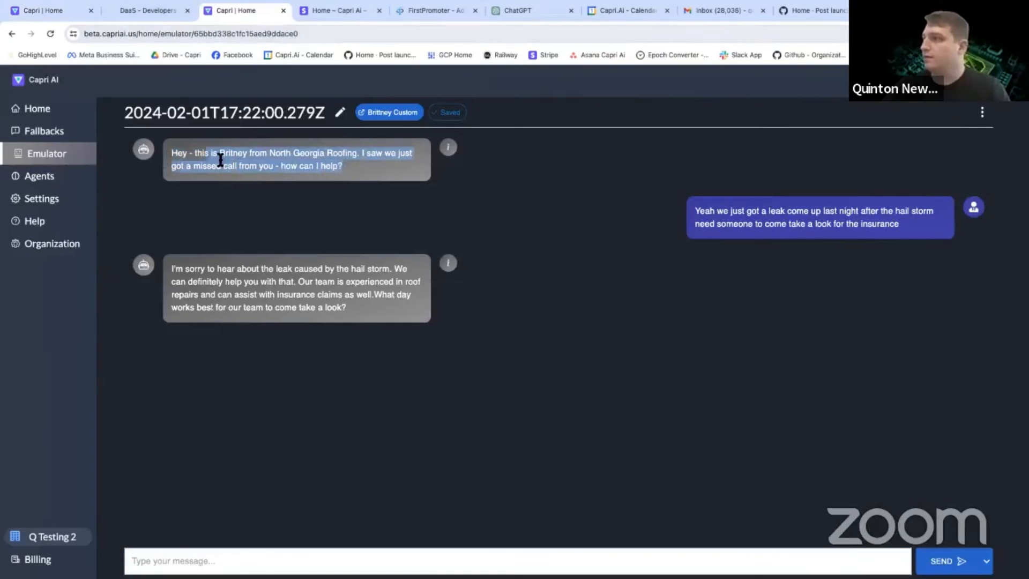
pyautogui.click(58, 12)
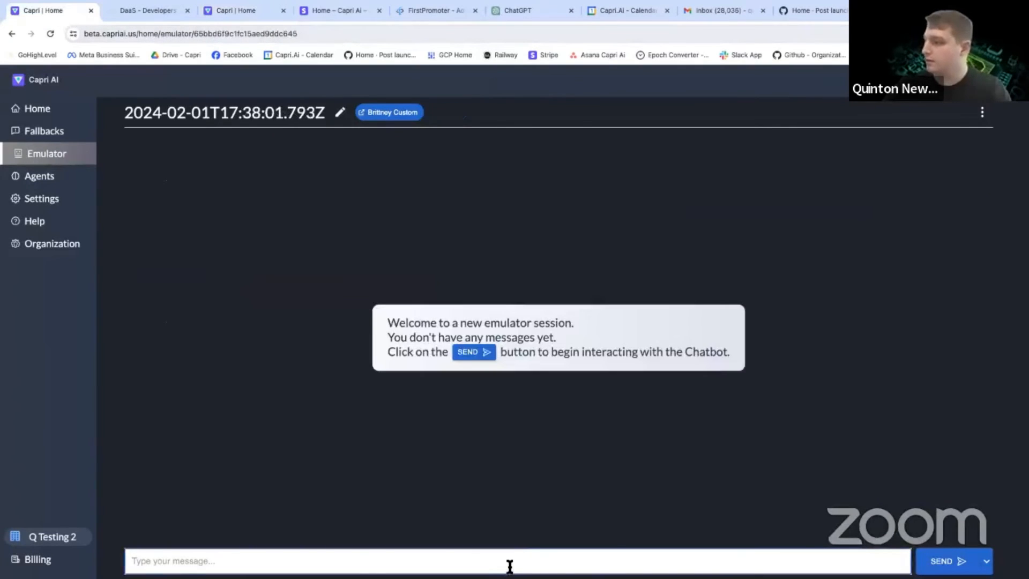
pyautogui.write('Hey - this is Britney from North Georgia Roofing. I saw we just got a missed call from you - how can I help?')
pyautogui.click(986, 561)
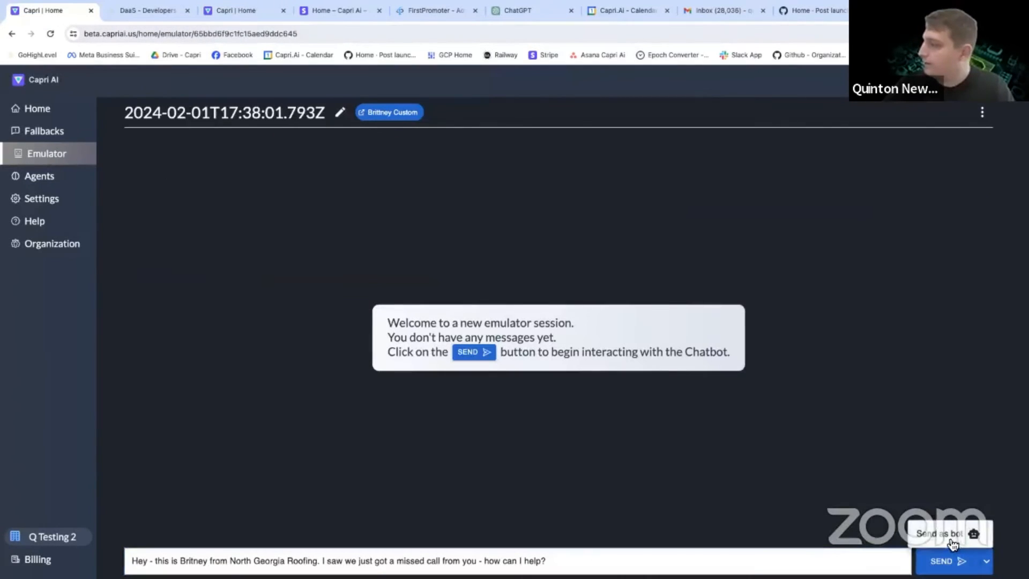
pyautogui.click(951, 539)
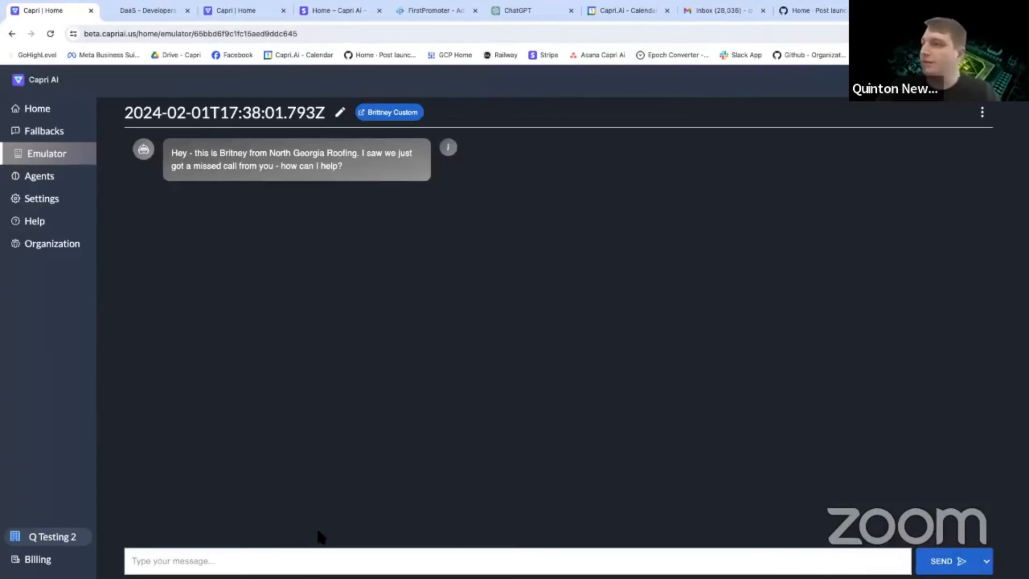
pyautogui.click(223, 561)
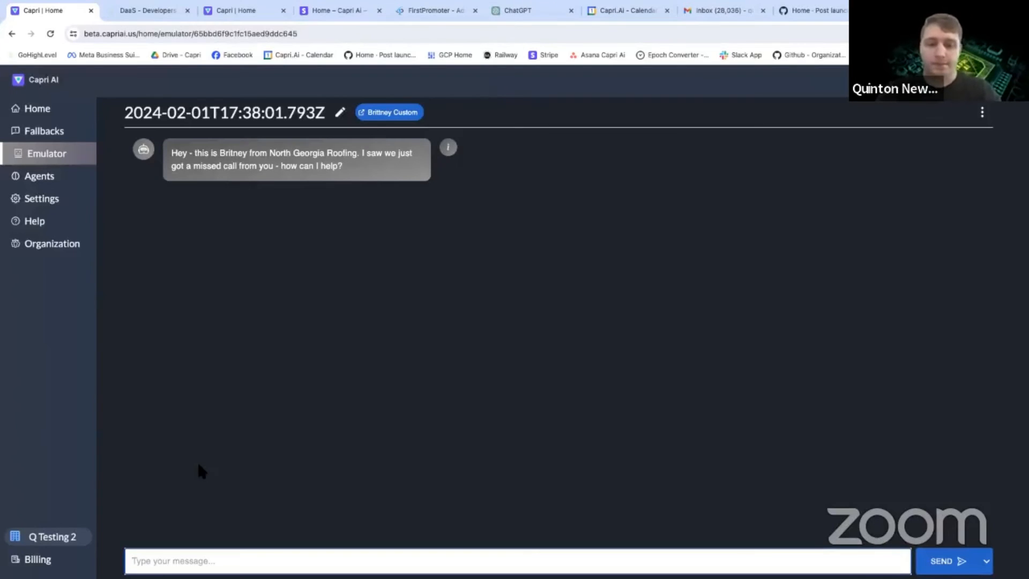
pyautogui.write('Just purchased a home')
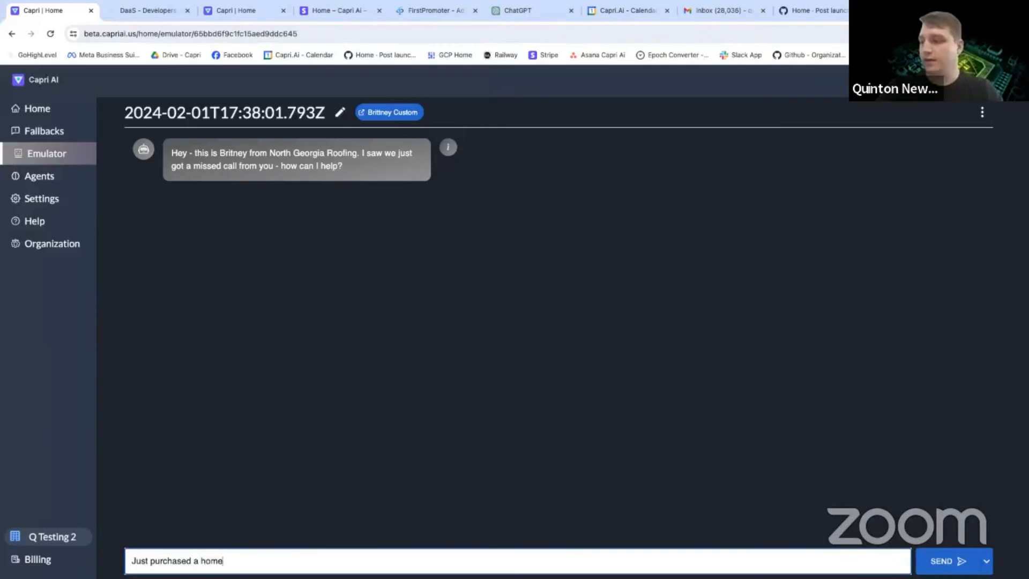
pyautogui.write(" and there's a")
pyautogui.write('few le')
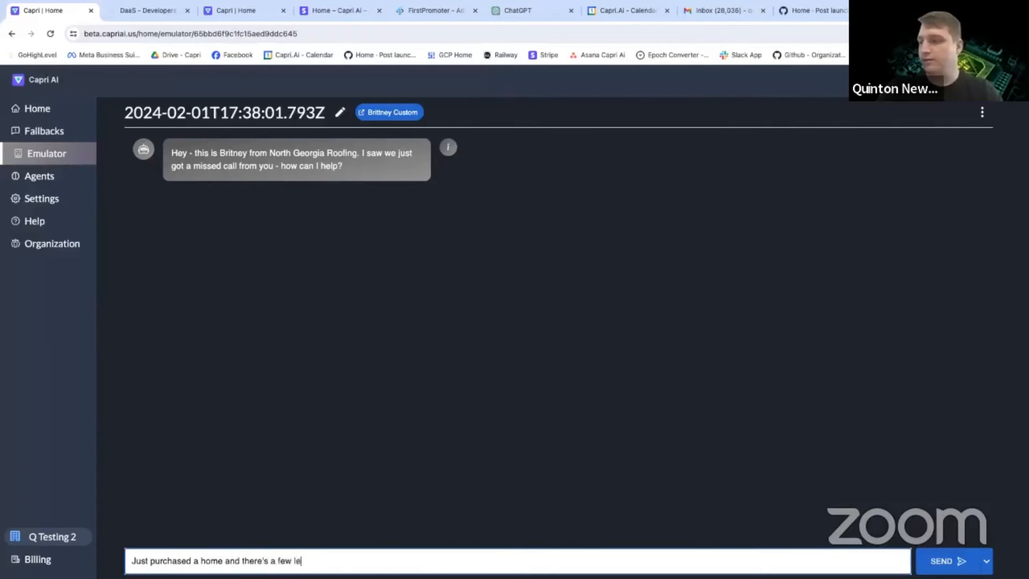
pyautogui.write("aks we'd like to get look")
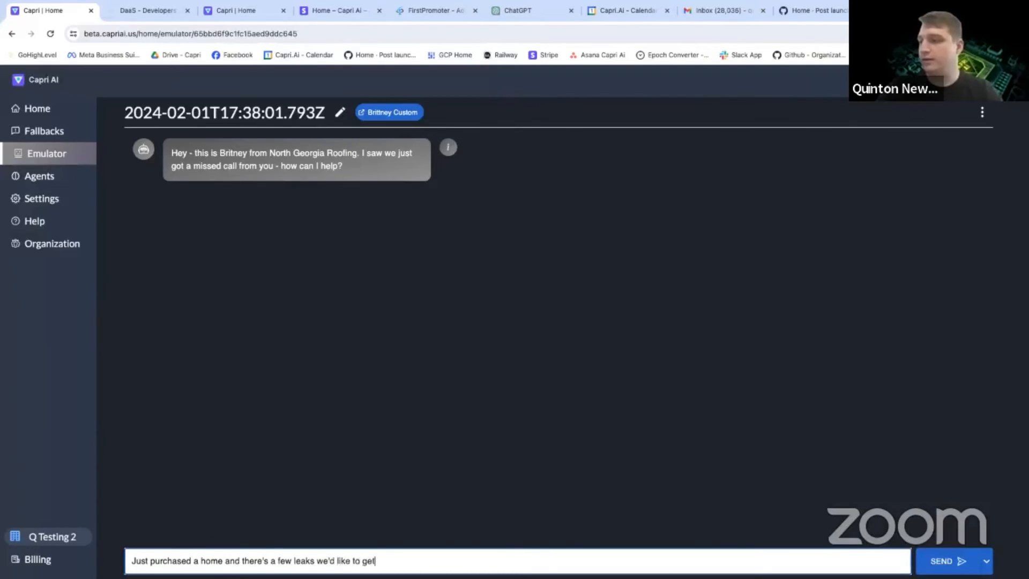
# Replace the drafted message and send "Trying to sell our home - need to get a few spots looked at and one spot is leaking".
pyautogui.doubleClick(215, 562)
pyautogui.hotkey('ctrl', 'a')
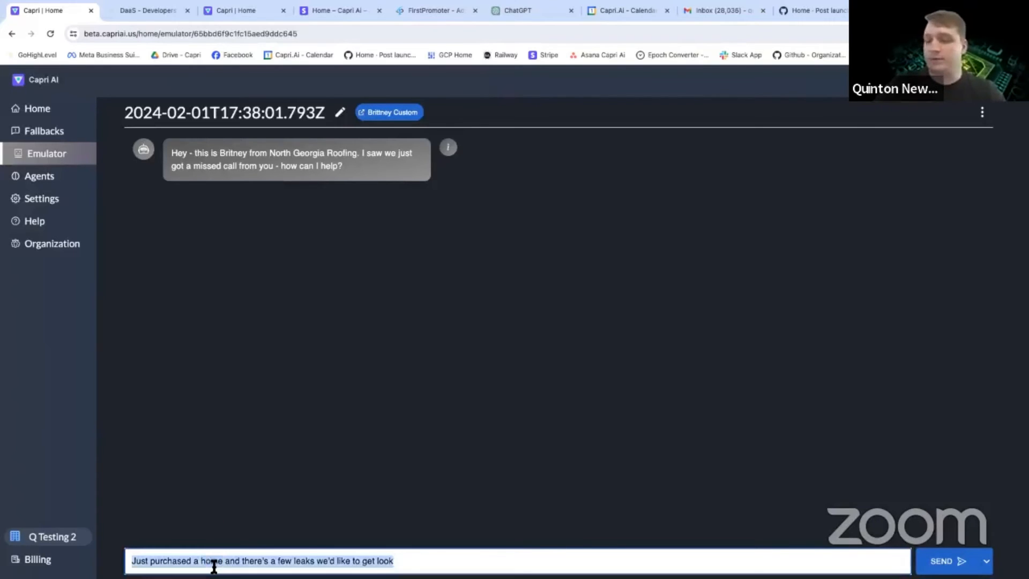
pyautogui.write('Trying to sell our home b')
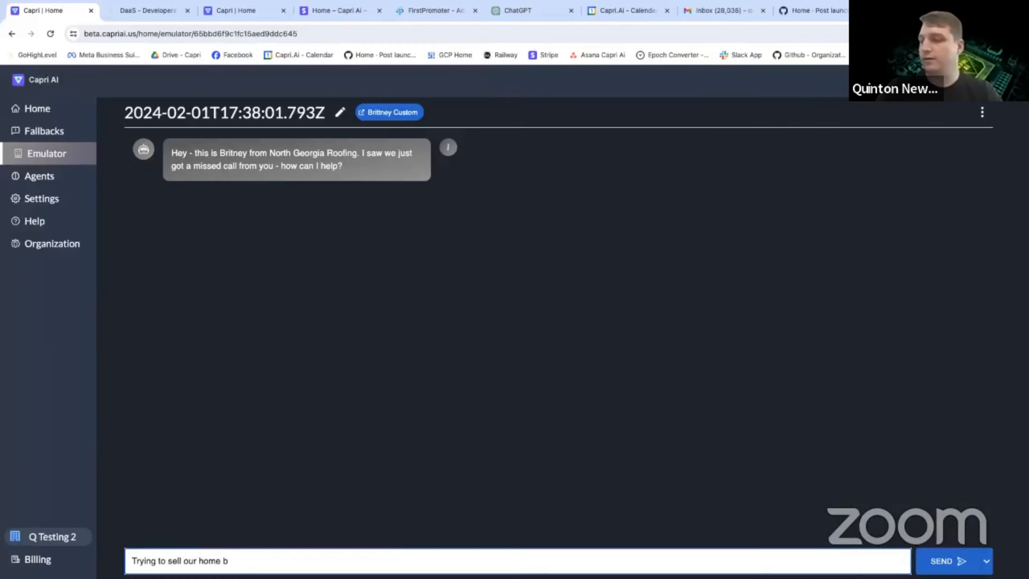
pyautogui.press('BackSpace')
pyautogui.write('- nee')
pyautogui.write('d to get a rew ')
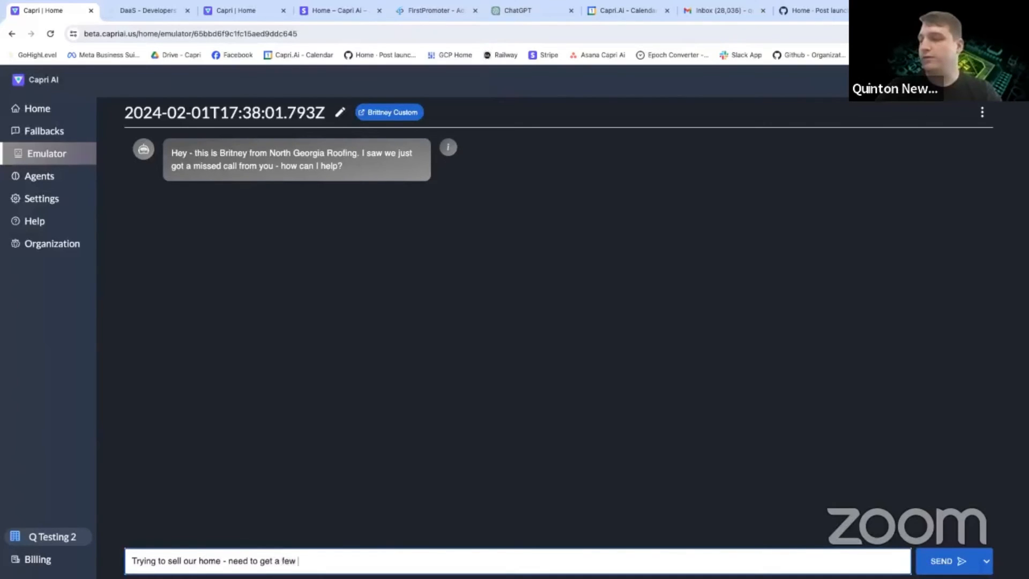
pyautogui.write('spots looked a')
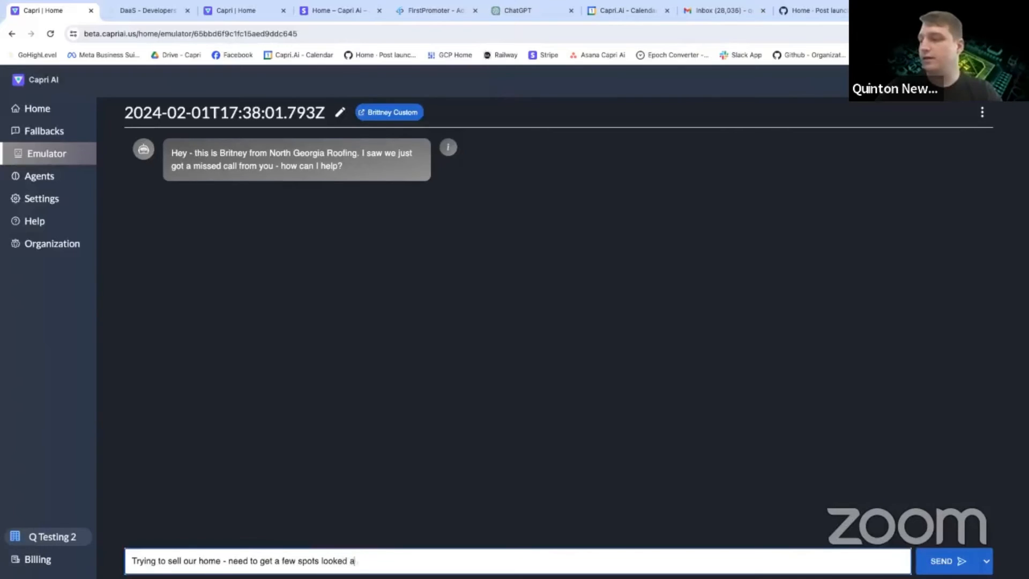
pyautogui.write('t and one spot')
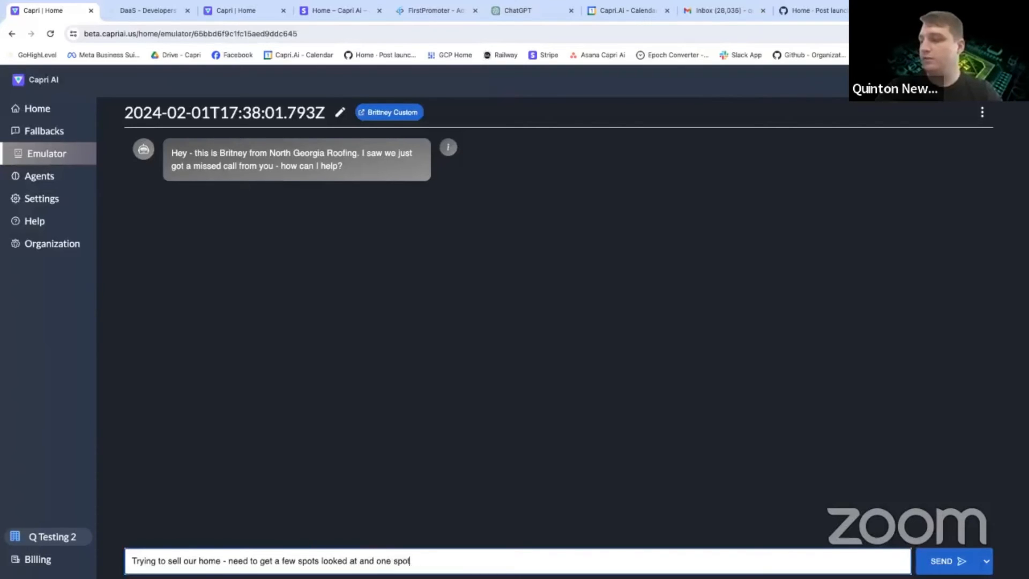
pyautogui.write(' is leaking')
pyautogui.press('Return')
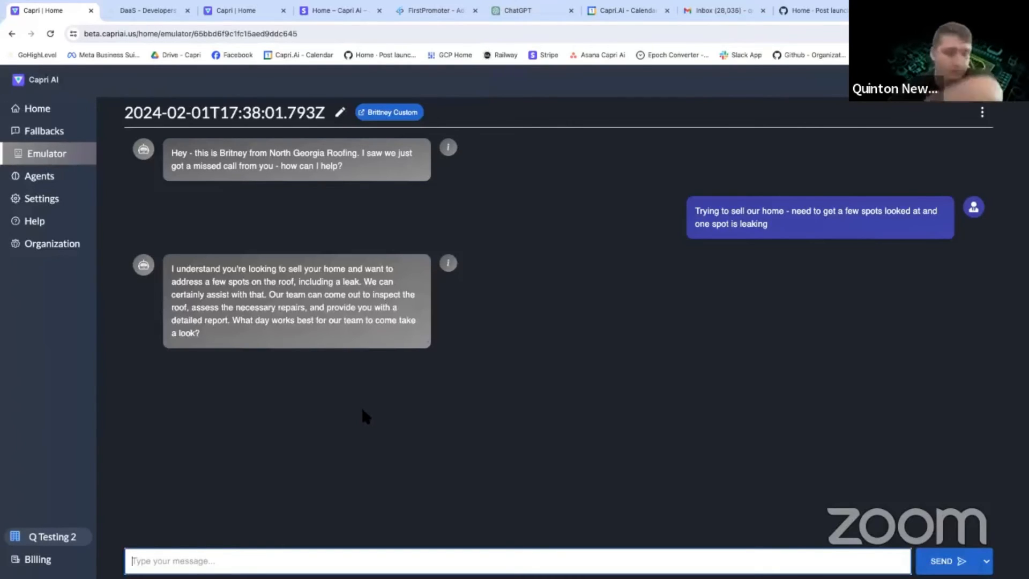
# Answer the bot's scheduling question with "any time tomorrow works or whatever you have availble this weekend if possible".
pyautogui.moveTo(258, 320); pyautogui.dragTo(397, 330)
pyautogui.click(384, 328)
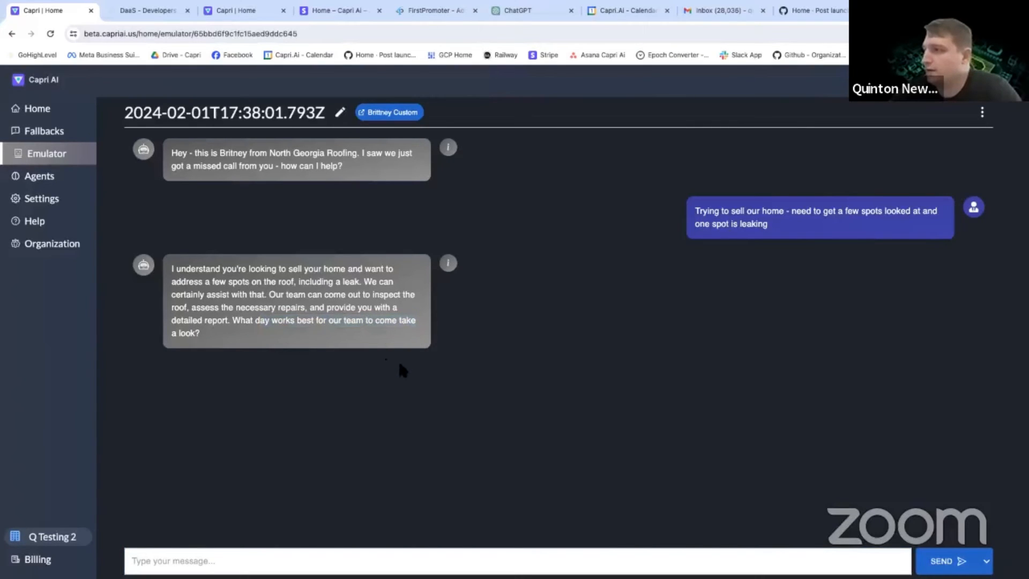
pyautogui.click(264, 558)
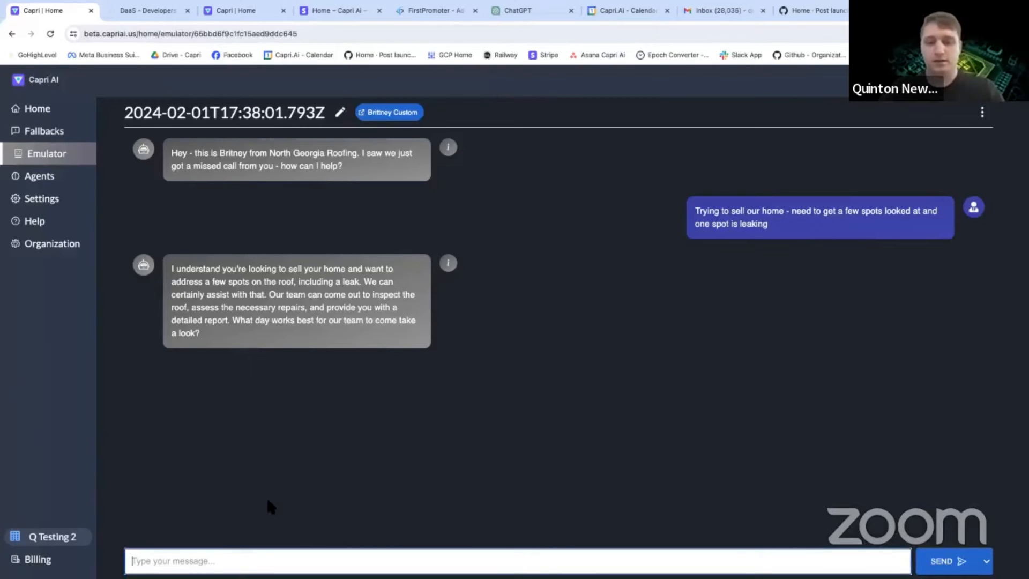
pyautogui.write('any time tomorrow wo')
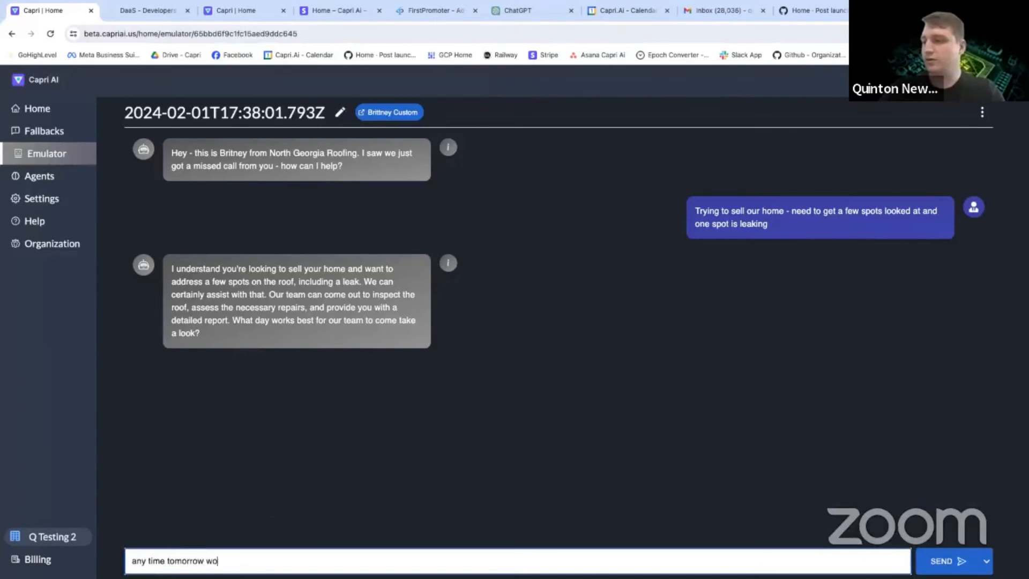
pyautogui.write('rks or whatev')
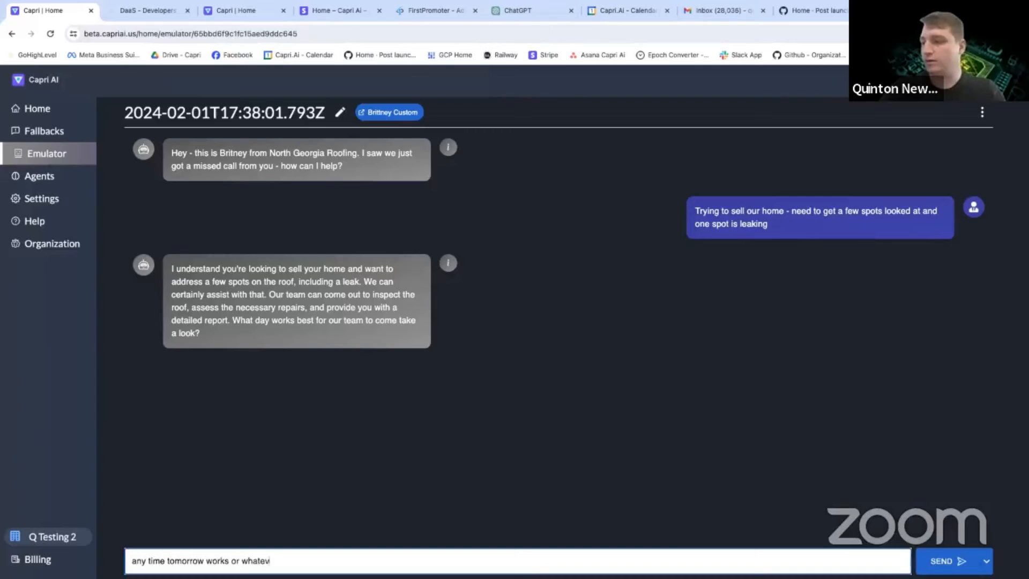
pyautogui.write('er you have availbla')
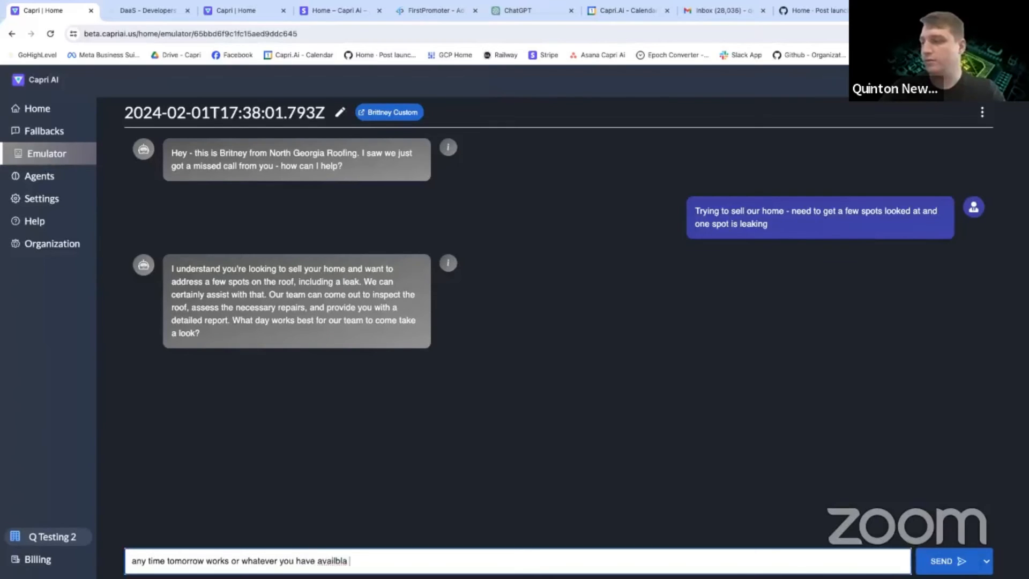
pyautogui.press('BackSpace')
pyautogui.press('BackSpace')
pyautogui.write('e this weekend if possible')
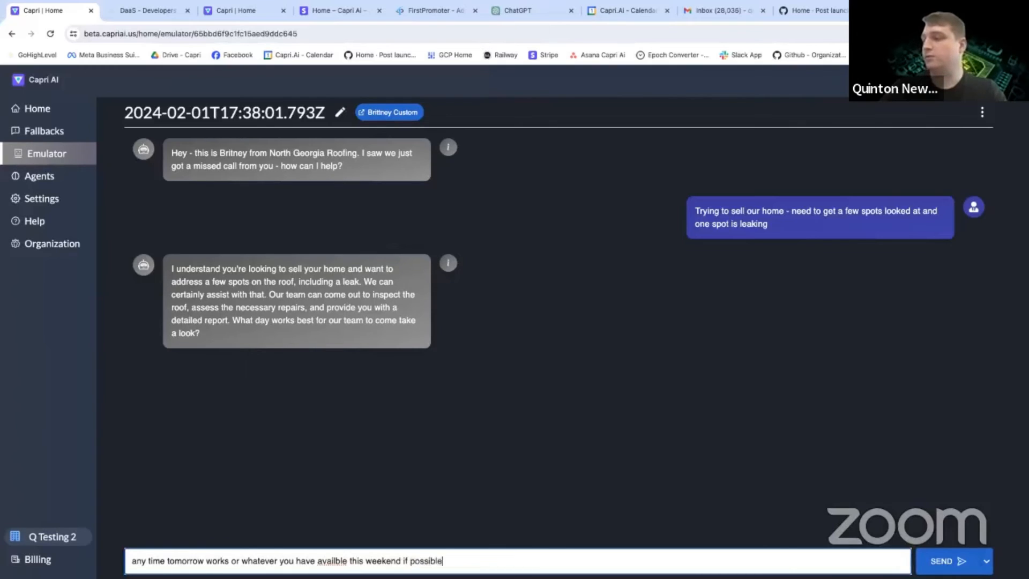
pyautogui.press('Return')
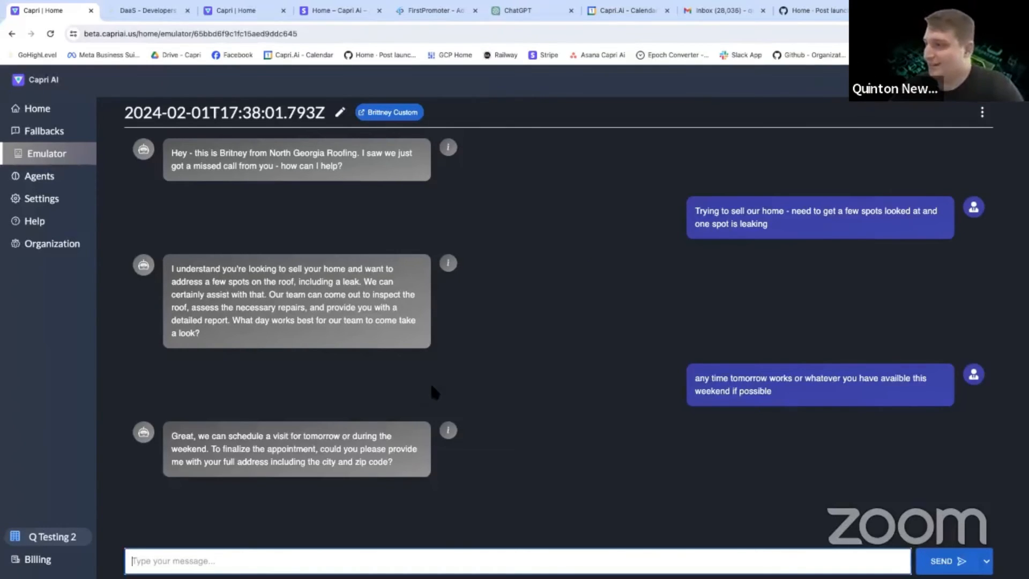
# Check the details of the bot's address request, and reply with the customer's full street address, city and zip code.
pyautogui.click(448, 430)
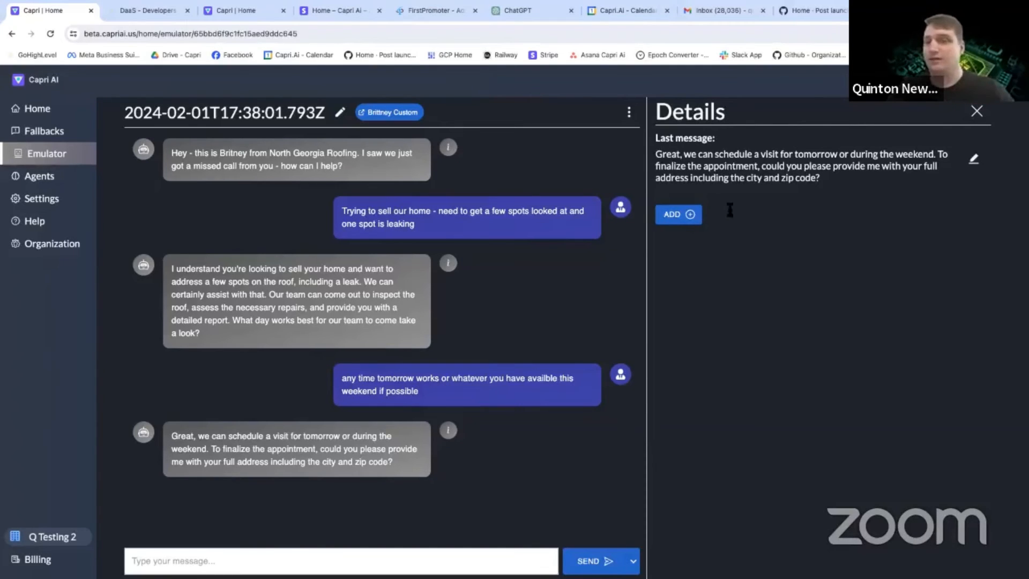
pyautogui.click(977, 111)
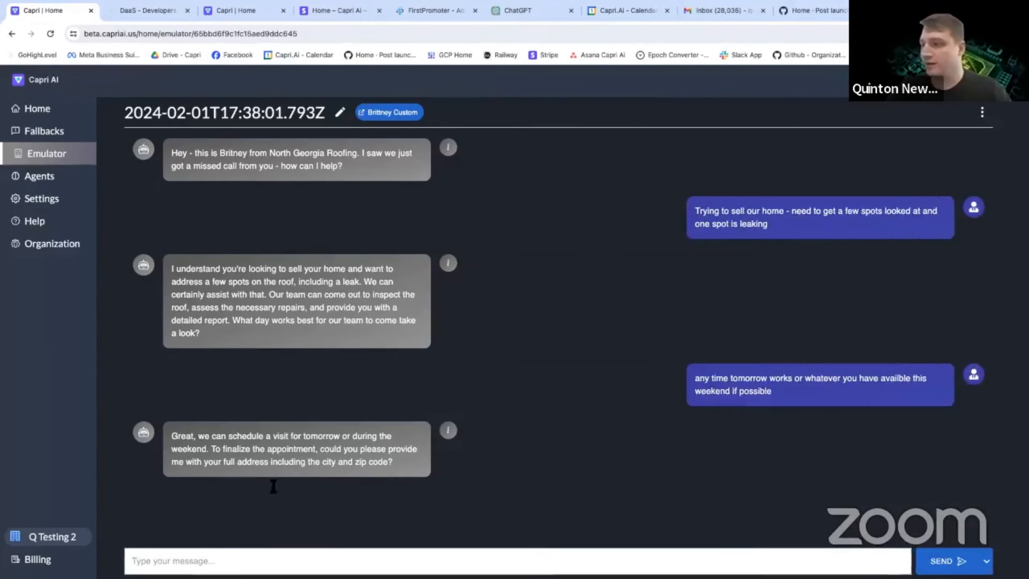
pyautogui.click(188, 561)
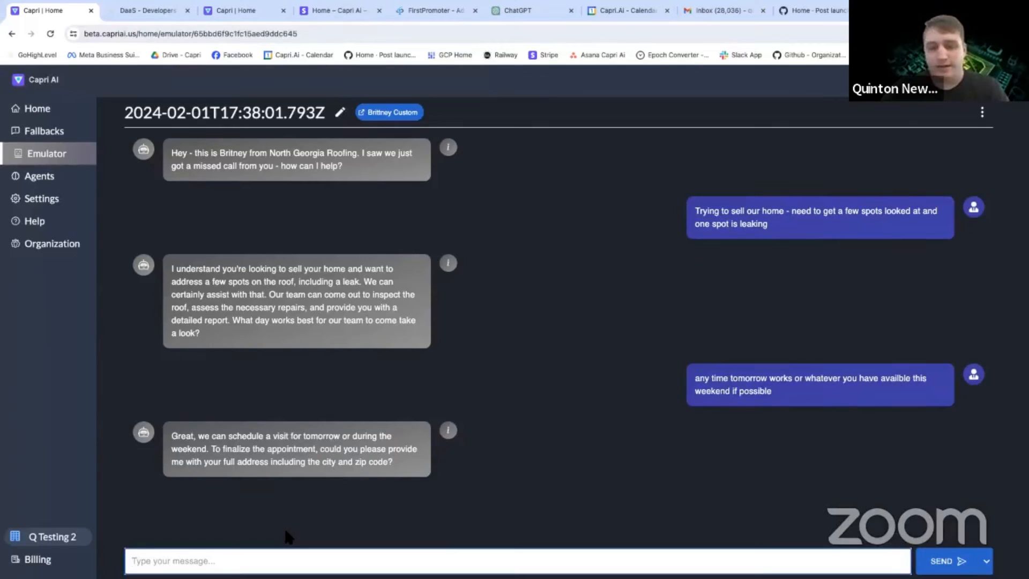
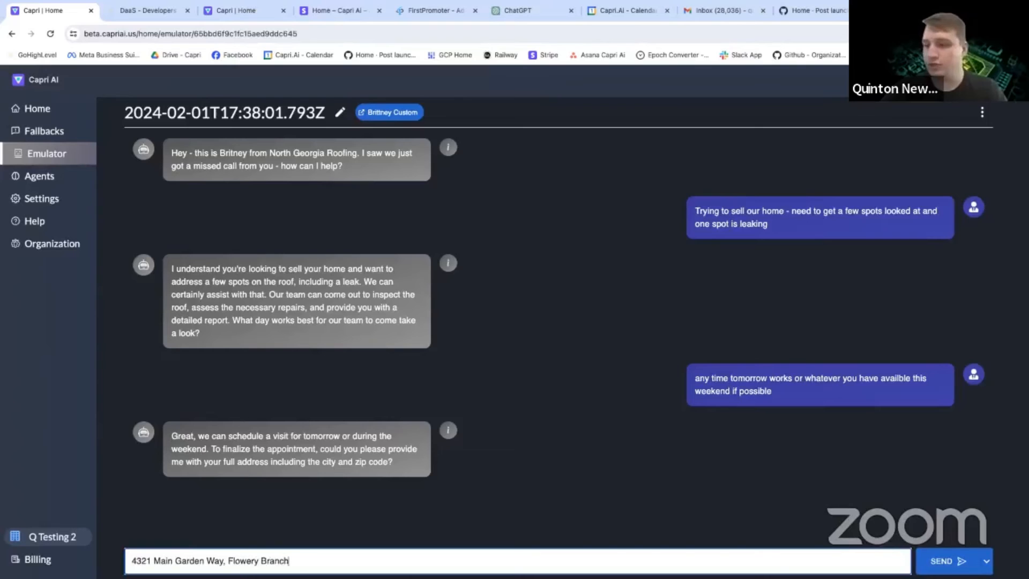
pyautogui.press('Return')
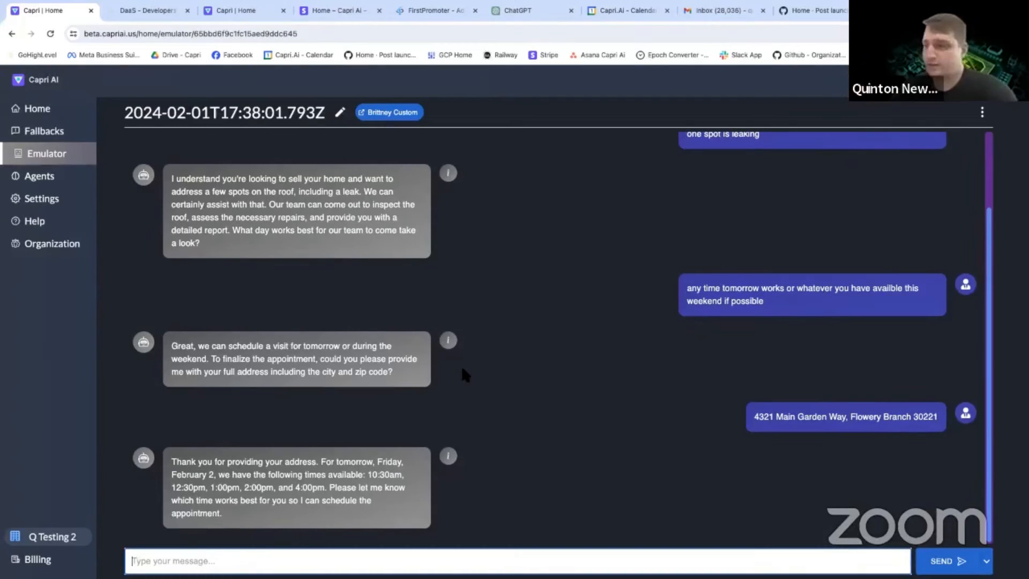
# Examine the actions behind the bot's availability reply, comparing the Discovery Call read's start and end times with the appointment times offered.
pyautogui.click(450, 458)
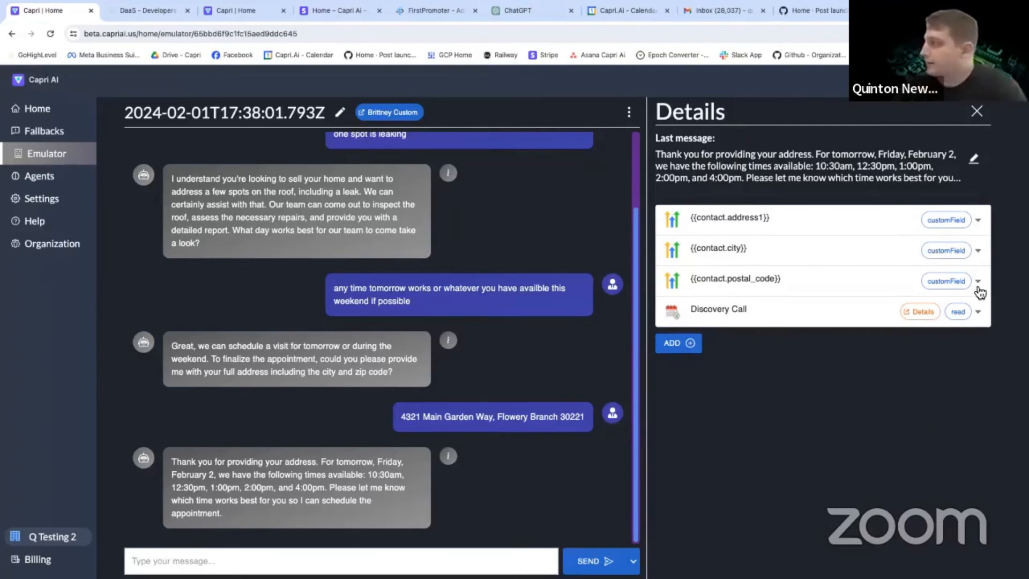
pyautogui.click(978, 312)
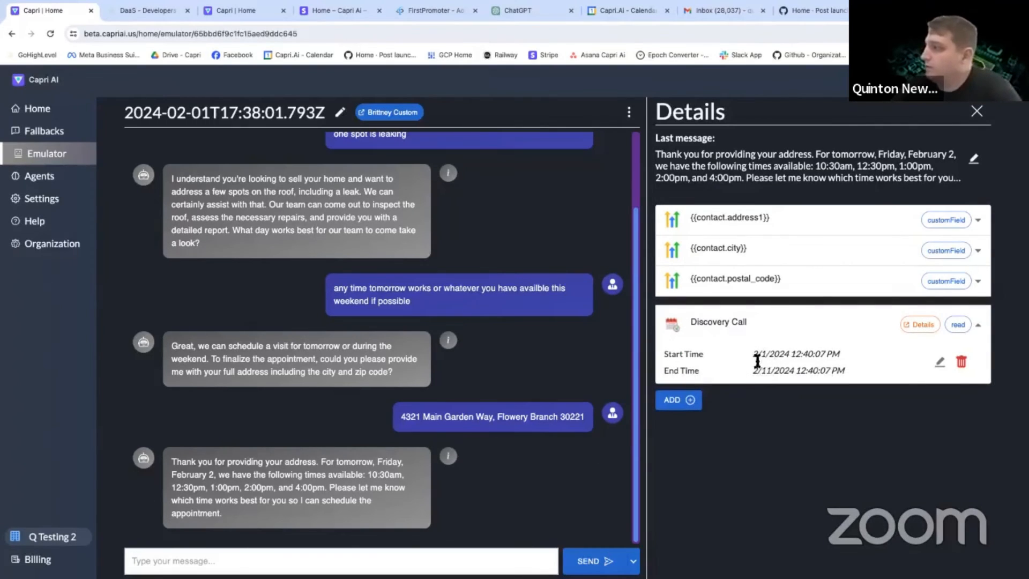
pyautogui.moveTo(757, 372); pyautogui.dragTo(771, 371)
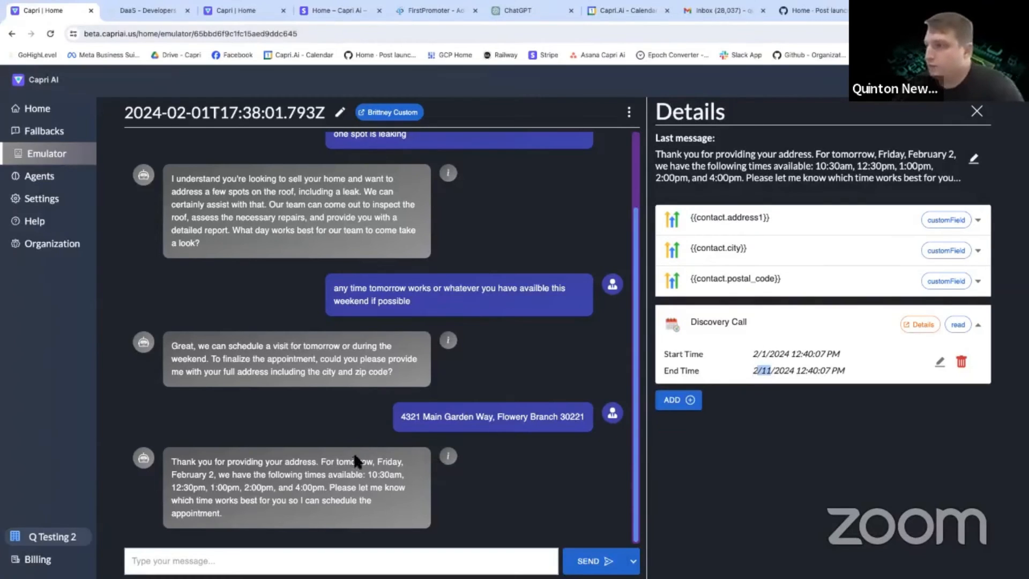
pyautogui.moveTo(339, 461); pyautogui.dragTo(372, 477)
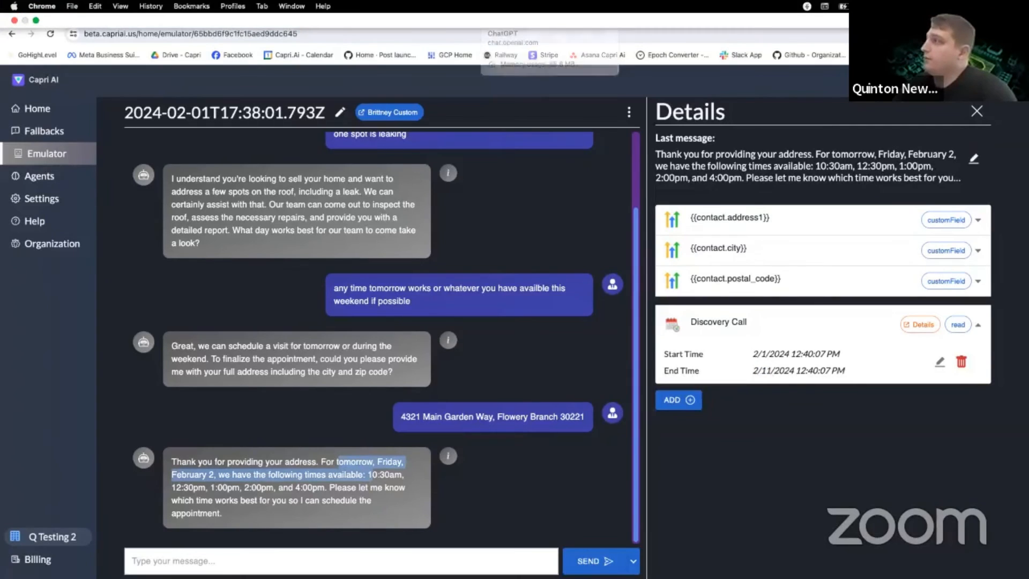
pyautogui.click(345, 489)
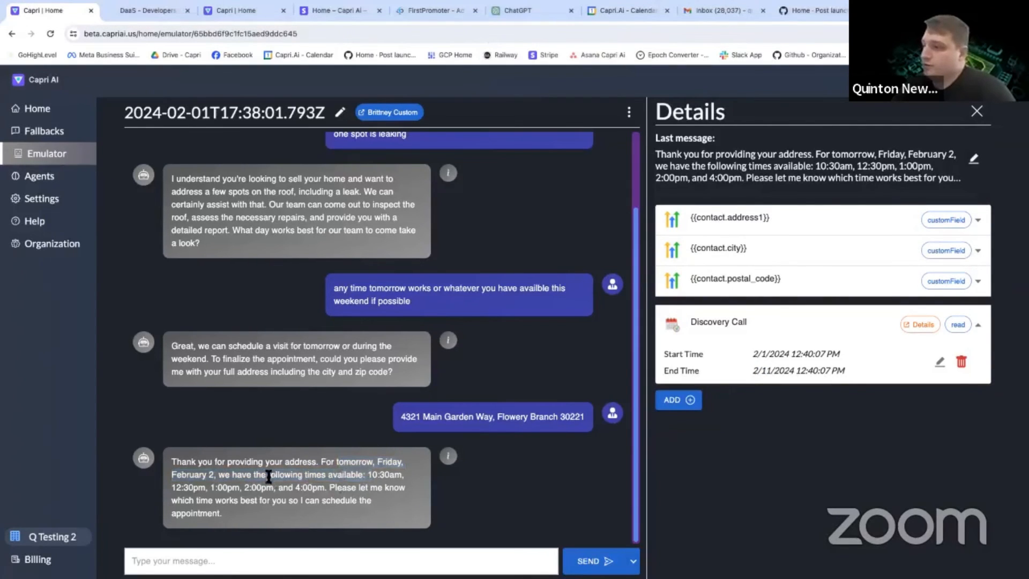
pyautogui.moveTo(269, 477); pyautogui.dragTo(399, 487)
pyautogui.click(399, 487)
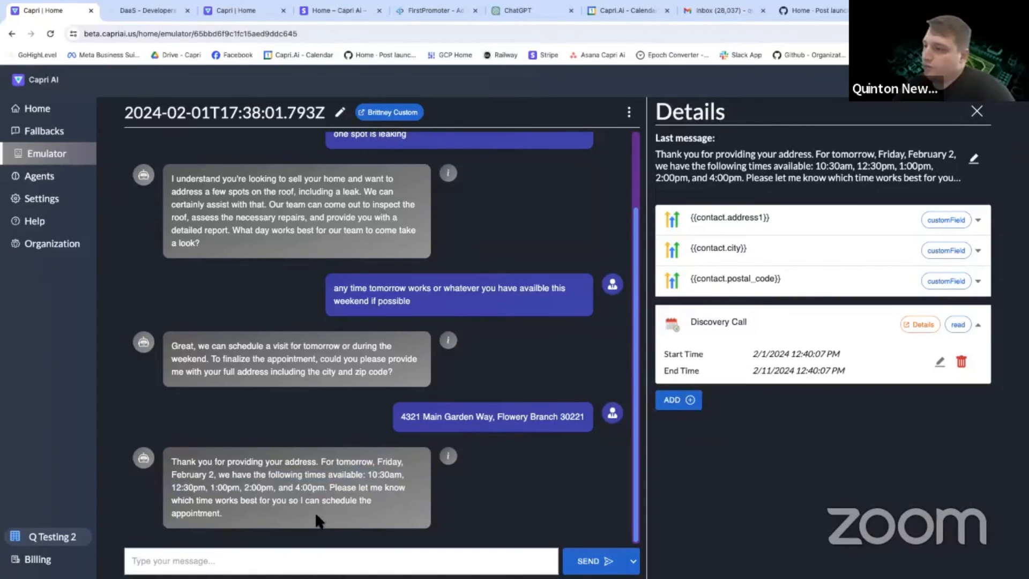
# Accept an offered appointment time by sending the reply "1pm is perfect".
pyautogui.click(257, 555)
pyautogui.write('1p')
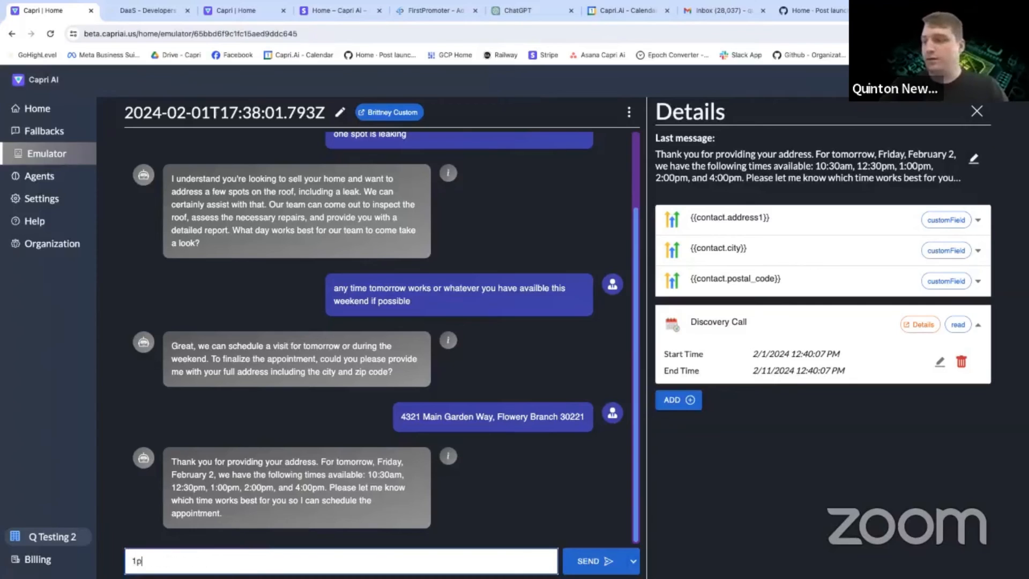
pyautogui.write('m is perfect')
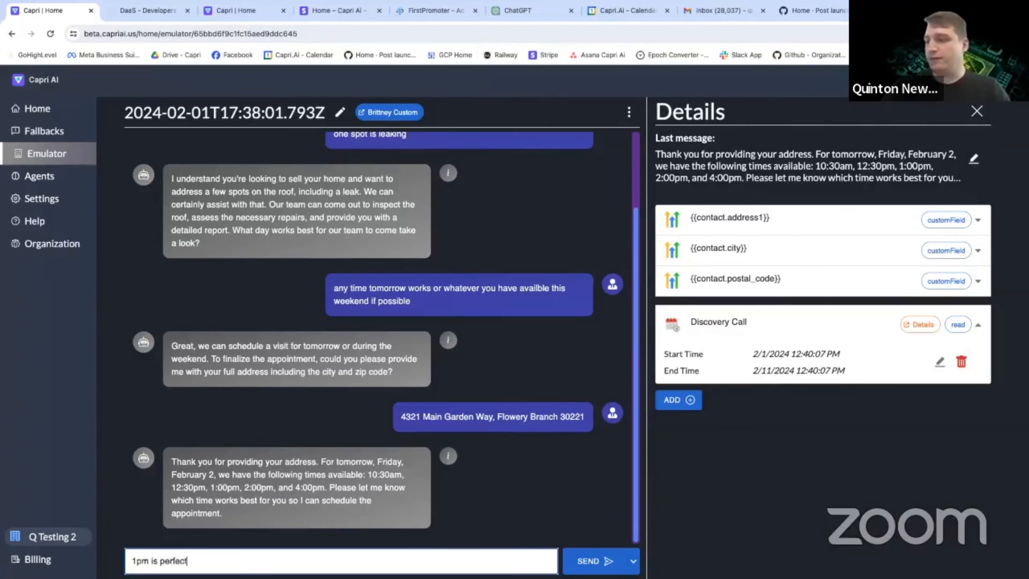
pyautogui.press('Return')
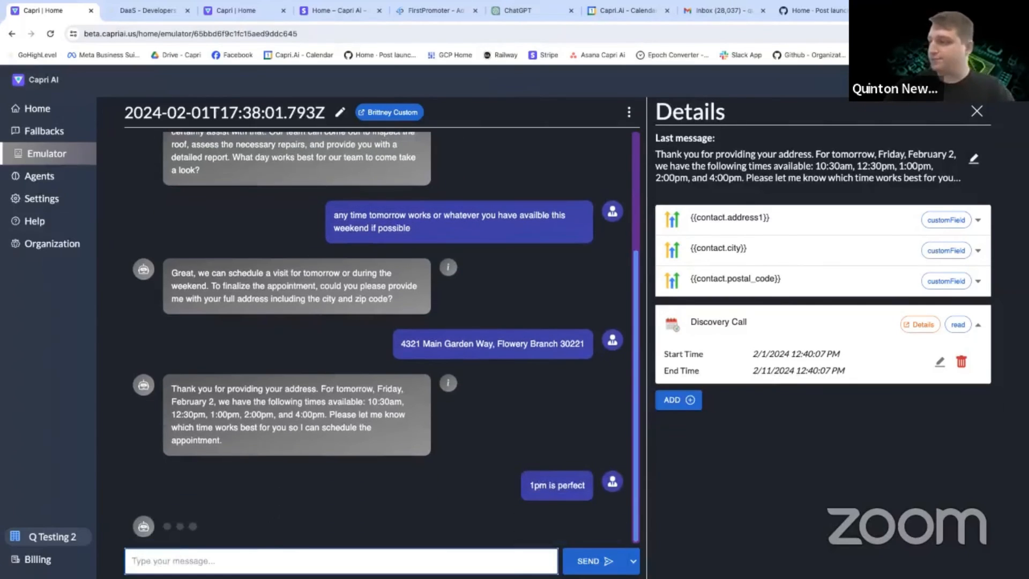
# Read the bot's appointment confirmation for the 1pm request, and check the actions listed in its details.
pyautogui.click(978, 324)
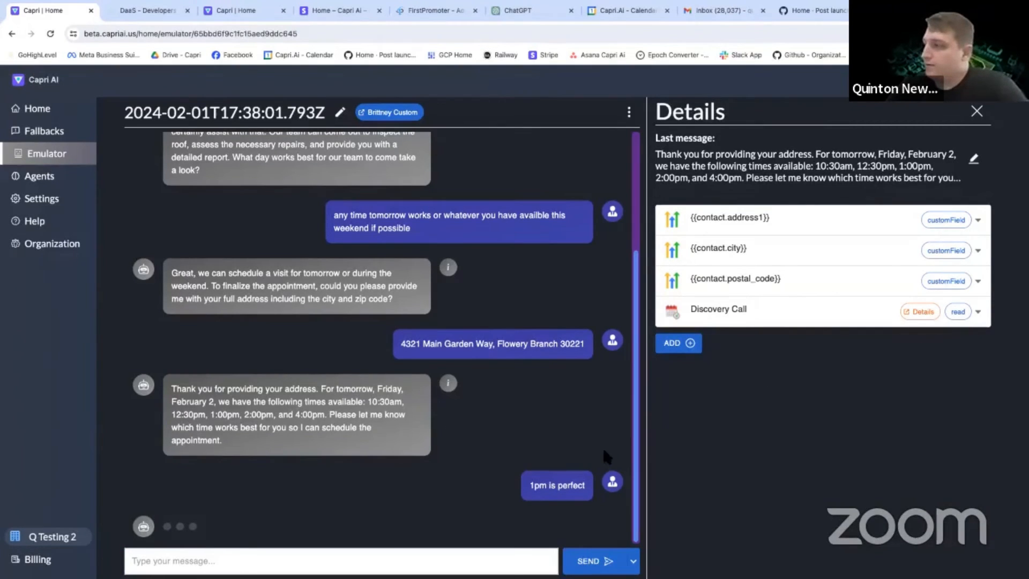
pyautogui.click(976, 111)
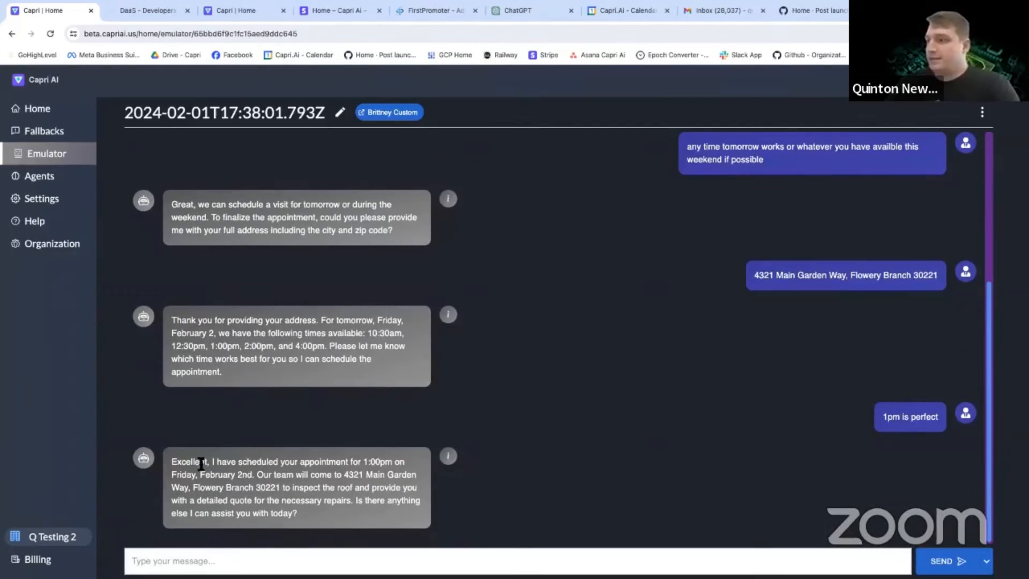
pyautogui.moveTo(188, 462); pyautogui.dragTo(350, 491)
pyautogui.click(342, 472)
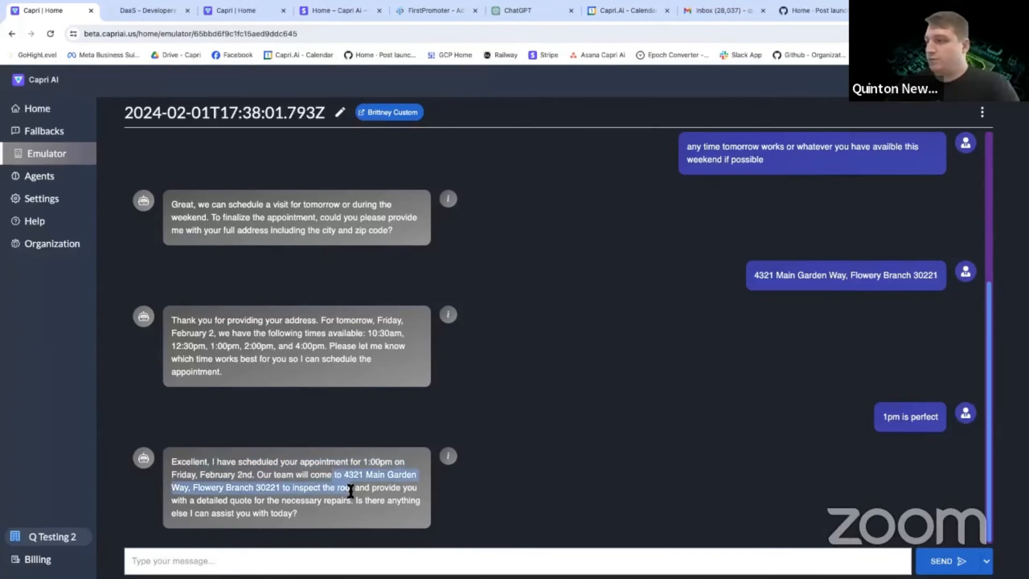
pyautogui.click(351, 491)
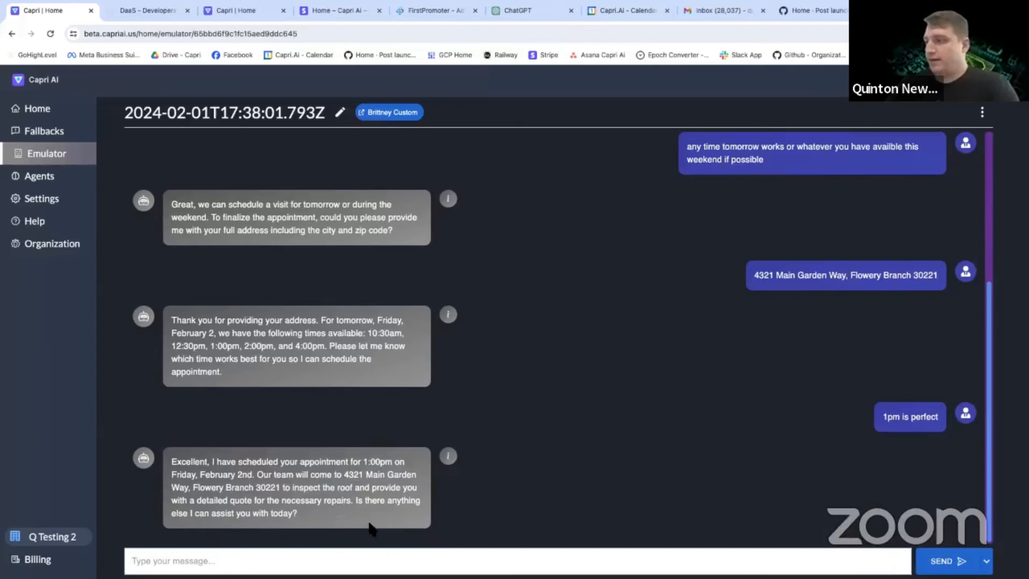
pyautogui.click(449, 456)
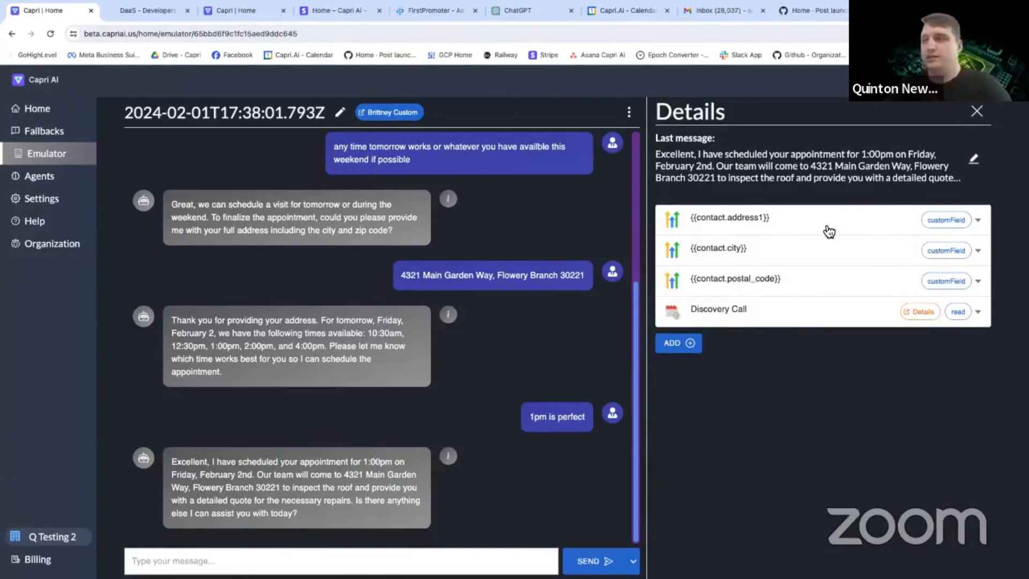
pyautogui.click(976, 111)
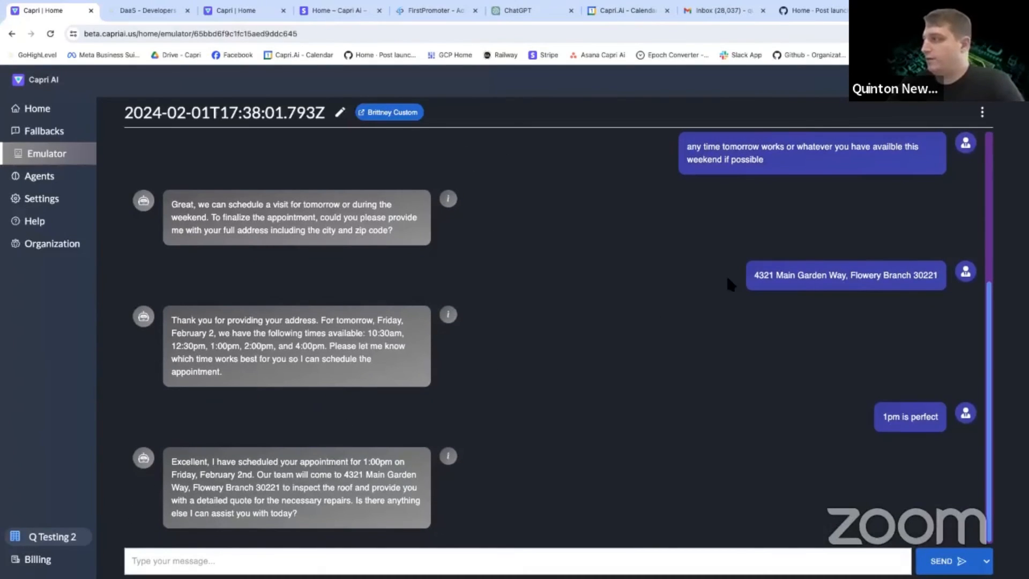
# Switch to the GoHighLevel contact record, review its street address field, and dismiss the connection warning.
pyautogui.moveTo(757, 275); pyautogui.dragTo(939, 275)
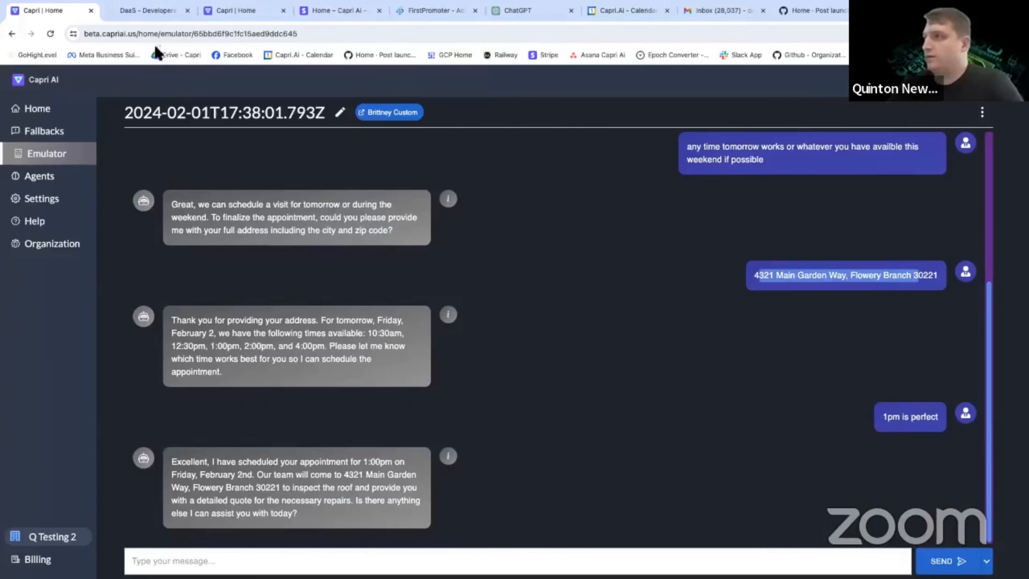
pyautogui.click(150, 10)
pyautogui.scroll(-1, 156, 349)
pyautogui.scroll(-5, 156, 348)
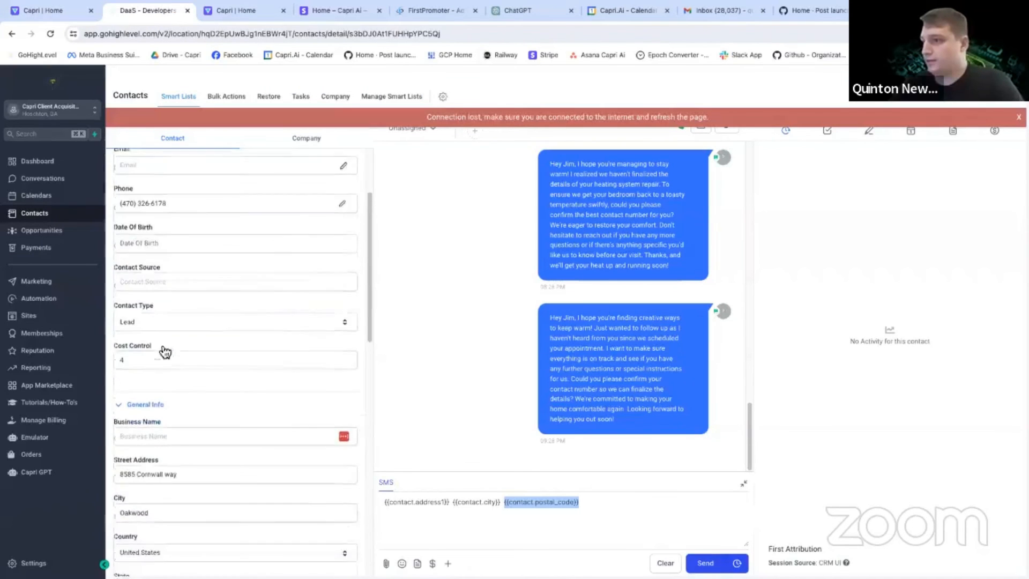
pyautogui.moveTo(182, 311); pyautogui.dragTo(119, 311)
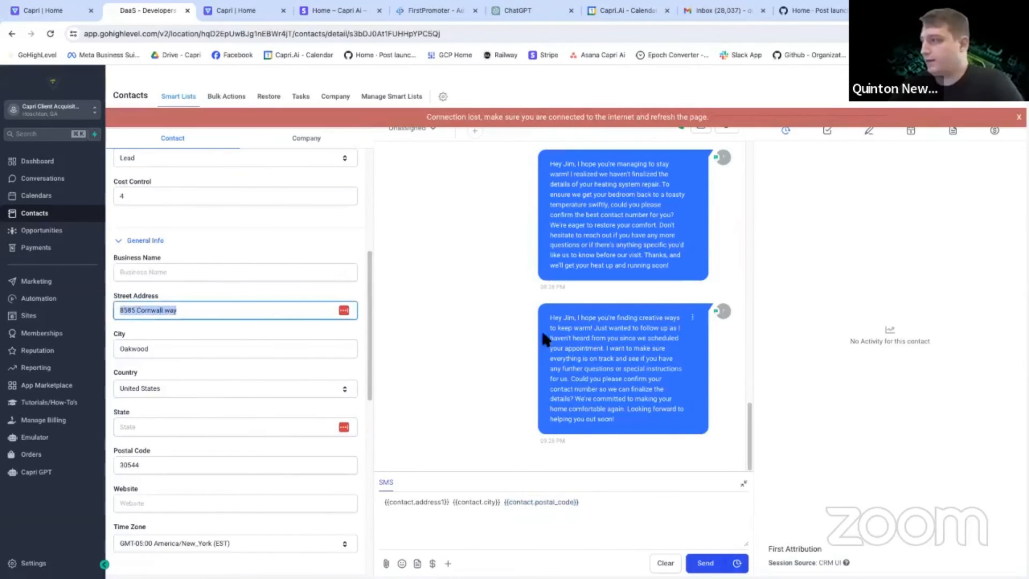
pyautogui.scroll(10, 542, 328)
pyautogui.click(1017, 118)
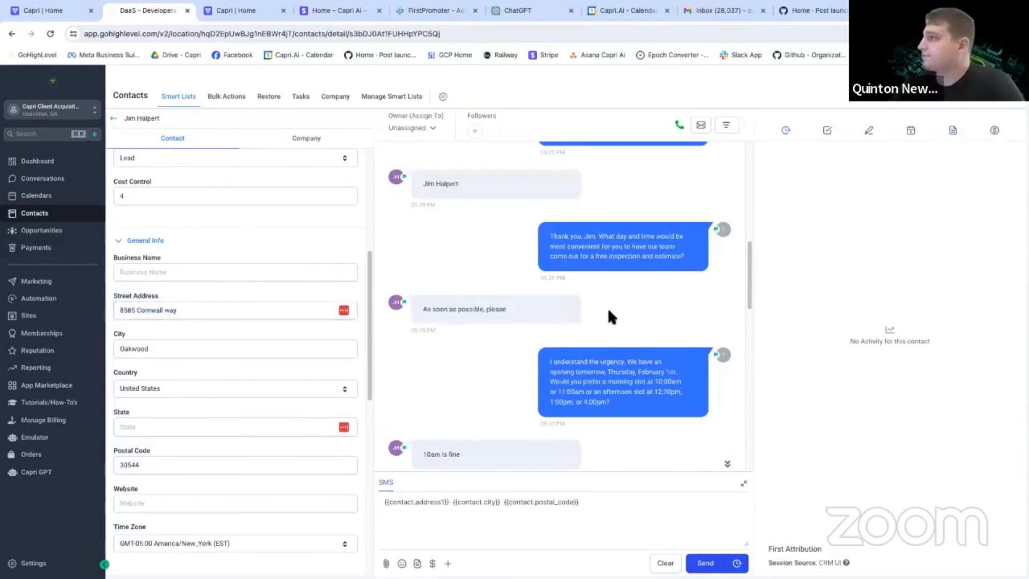
# Read the contact's SMS conversation from its beginning, from the missed-call greeting through the heating complaint to the bot's address request.
pyautogui.scroll(10, 606, 307)
pyautogui.scroll(-1, 568, 301)
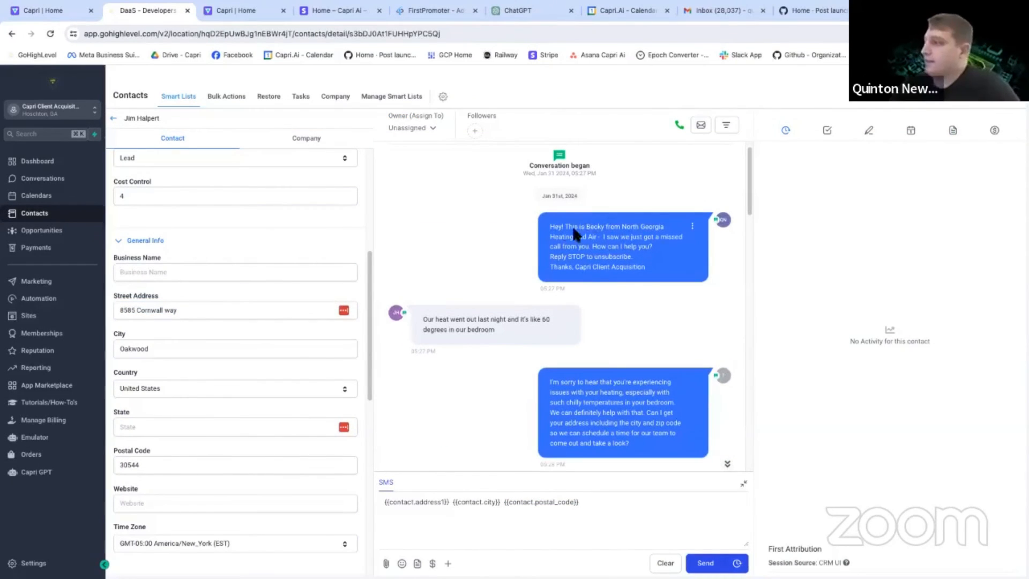
pyautogui.moveTo(551, 227); pyautogui.dragTo(642, 258)
pyautogui.click(641, 258)
pyautogui.scroll(-1, 636, 262)
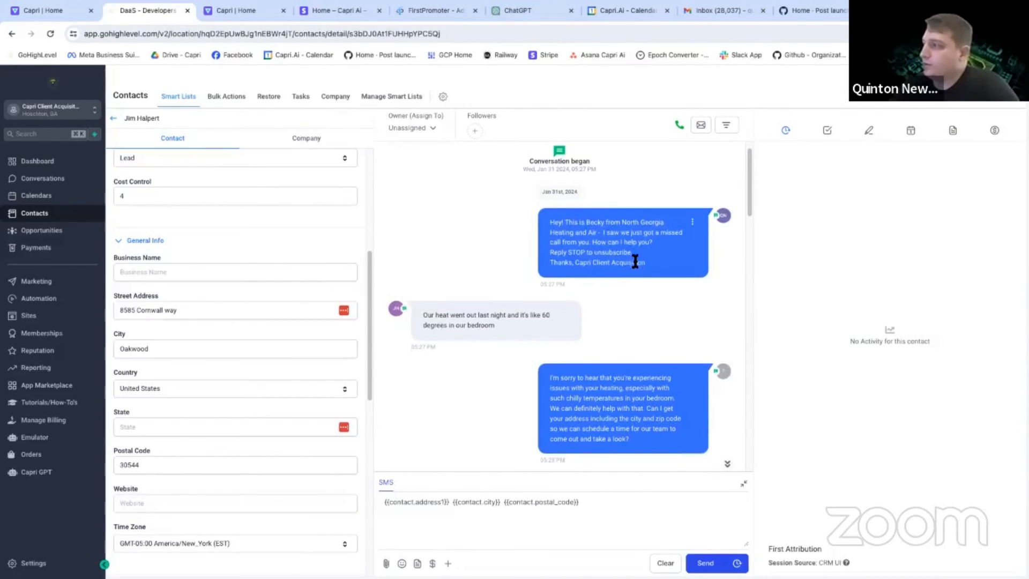
pyautogui.moveTo(427, 294); pyautogui.dragTo(492, 303)
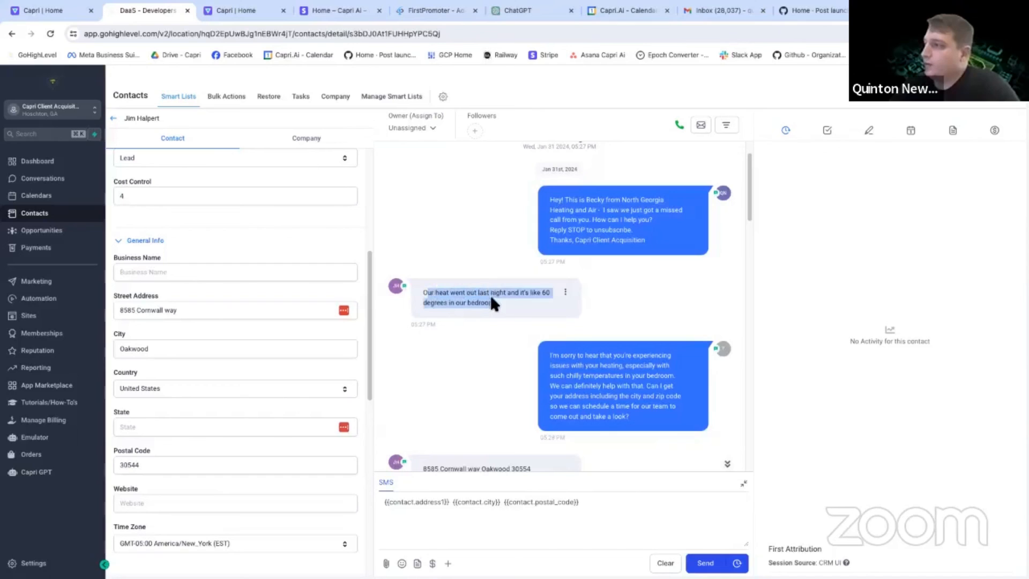
pyautogui.click(499, 304)
pyautogui.scroll(-3, 499, 303)
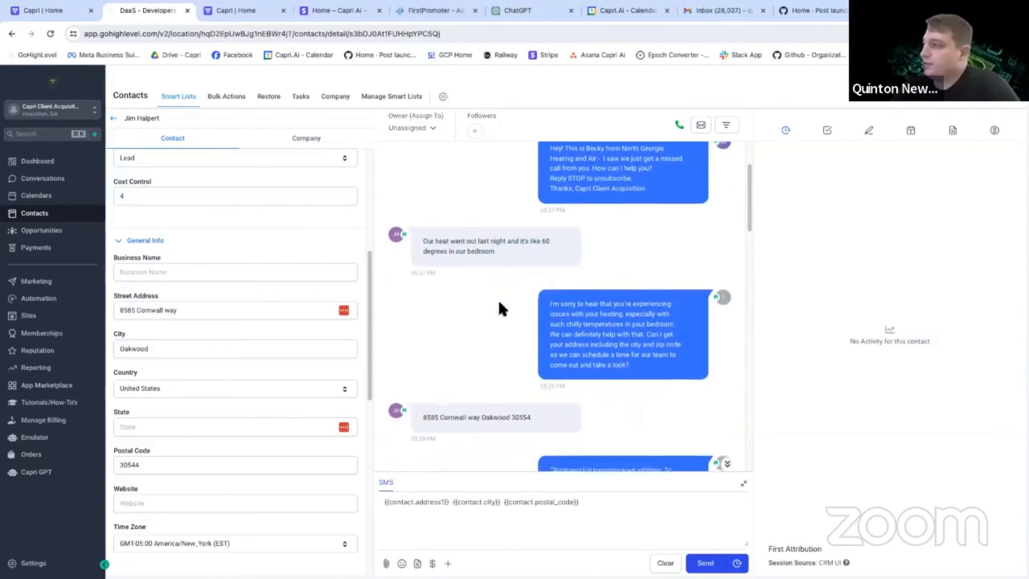
pyautogui.moveTo(566, 298); pyautogui.dragTo(594, 334)
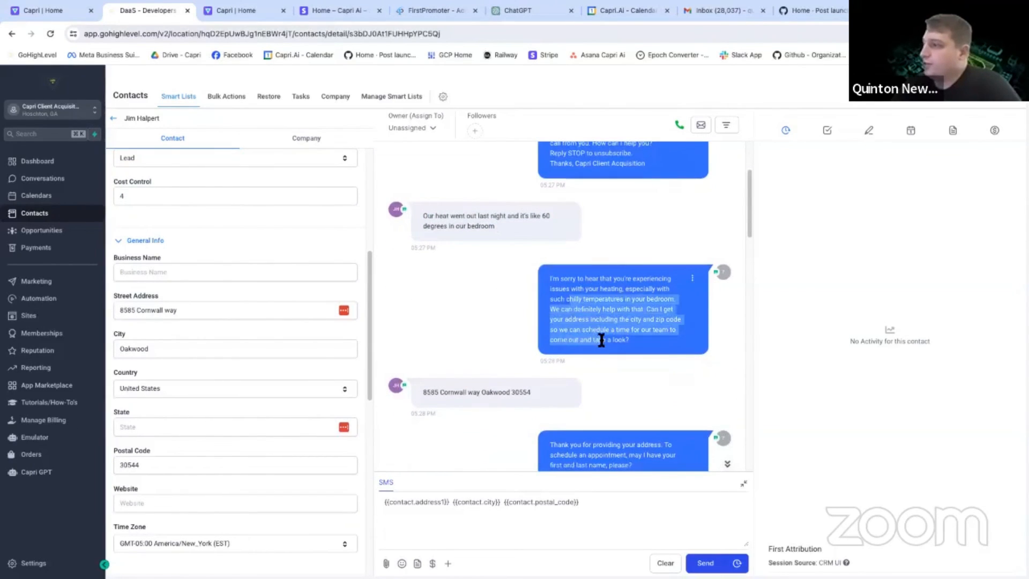
pyautogui.scroll(-3, 599, 340)
# Compare the customer's address reply with the contact's street address, city and postal code fields.
pyautogui.moveTo(536, 296); pyautogui.dragTo(423, 297)
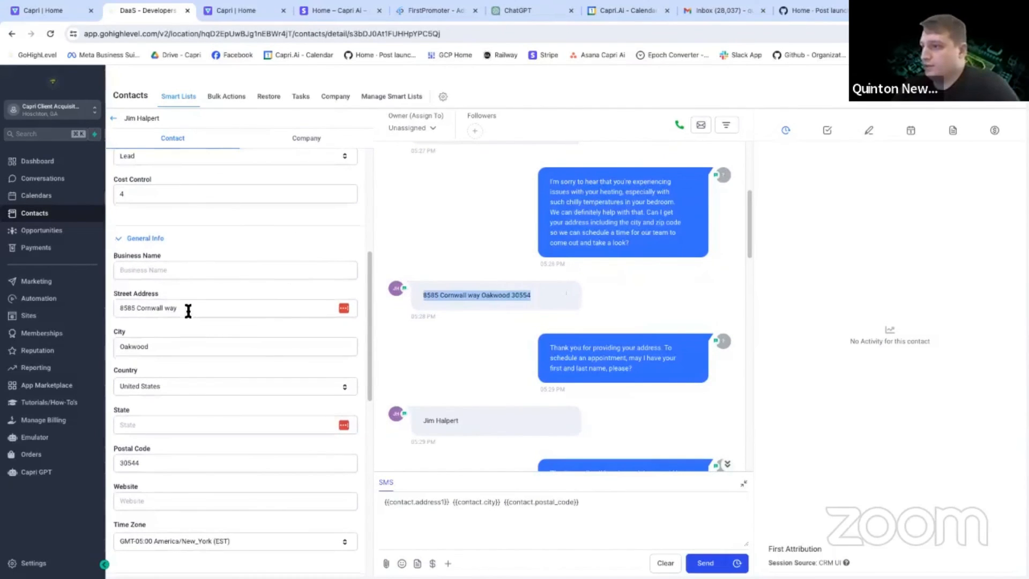
pyautogui.moveTo(188, 308); pyautogui.dragTo(131, 334)
pyautogui.scroll(-1, 161, 327)
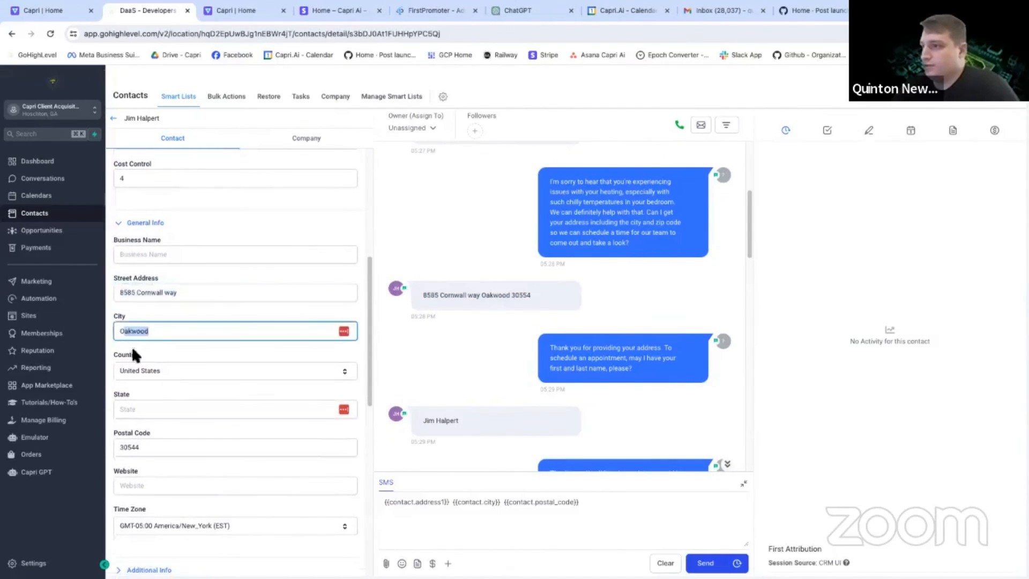
pyautogui.scroll(-1, 134, 375)
pyautogui.moveTo(140, 424); pyautogui.dragTo(122, 426)
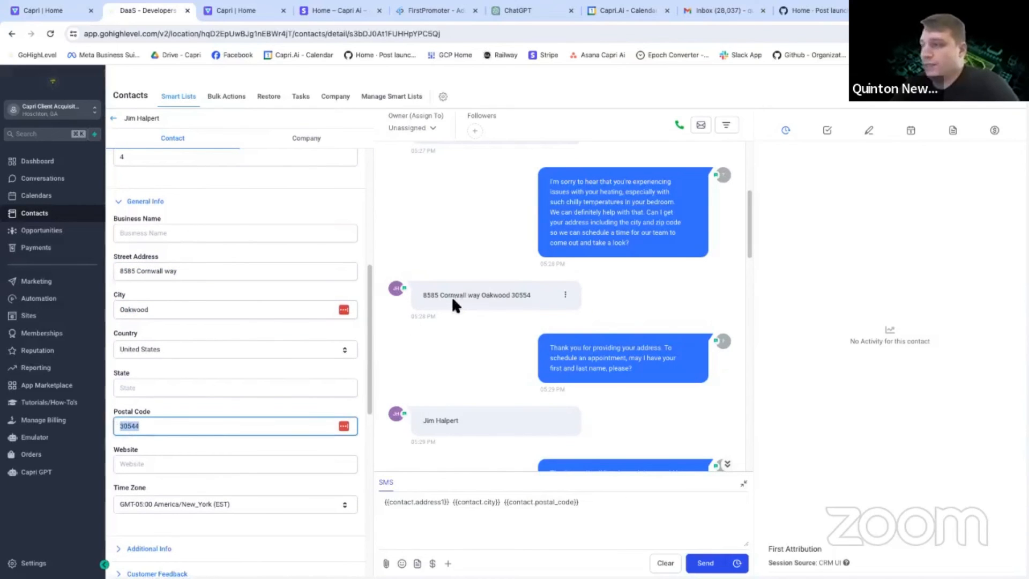
# Review the conversation's name request, the preferred day and time question, and the bot's offer of appointment slots.
pyautogui.scroll(-3, 506, 293)
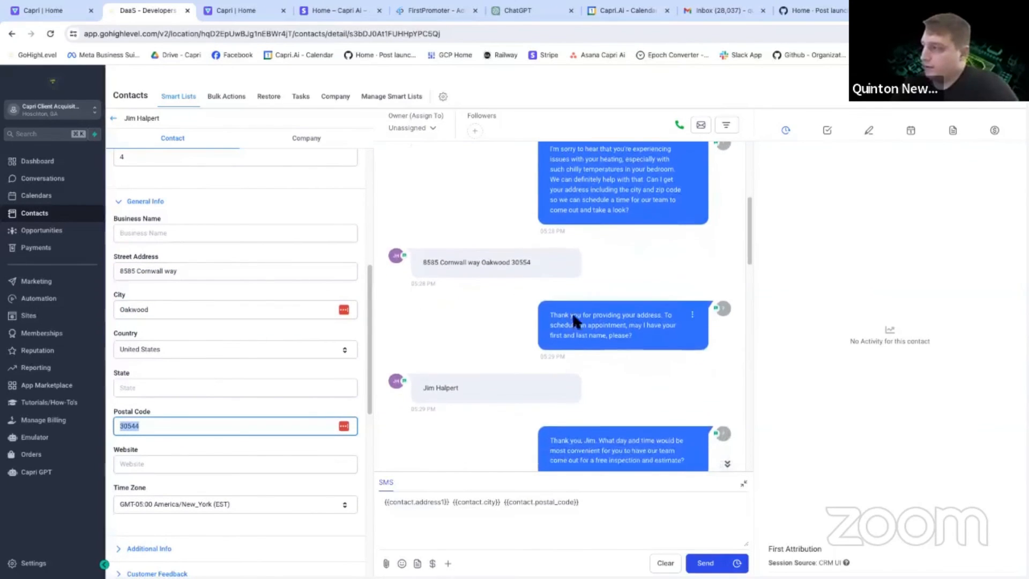
pyautogui.scroll(-1, 559, 321)
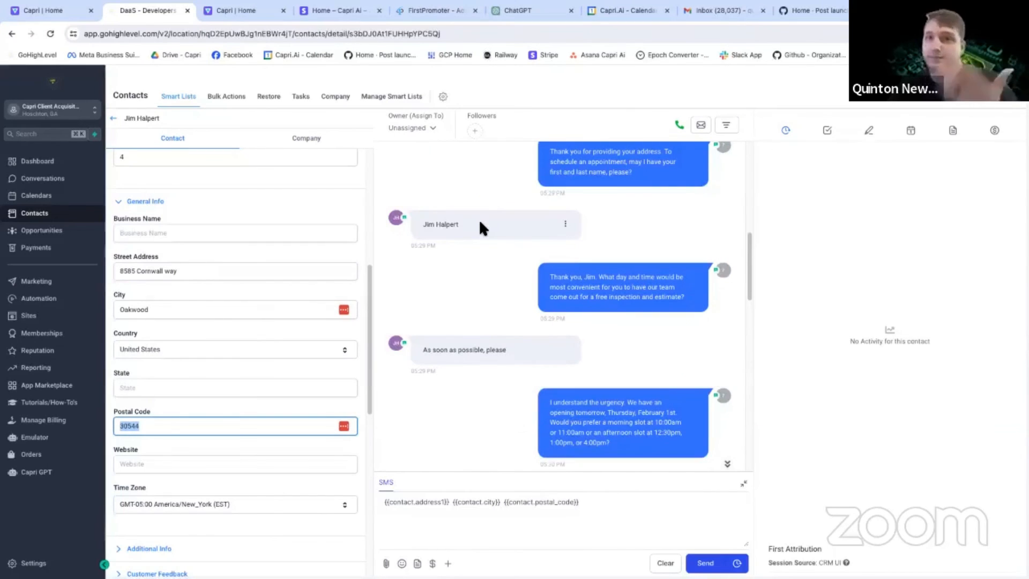
pyautogui.scroll(-1, 567, 229)
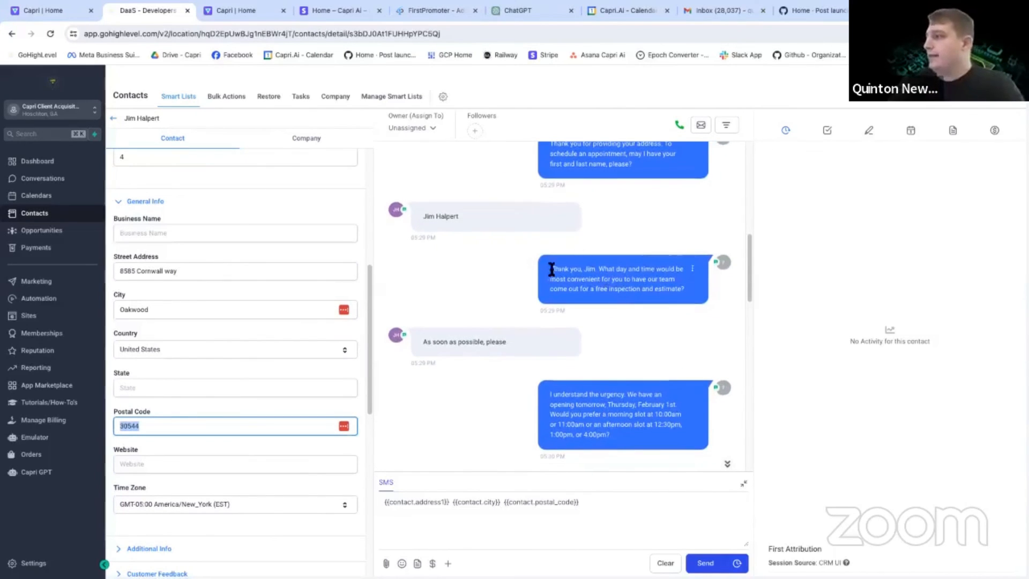
pyautogui.moveTo(550, 268); pyautogui.dragTo(654, 275)
pyautogui.scroll(-1, 589, 281)
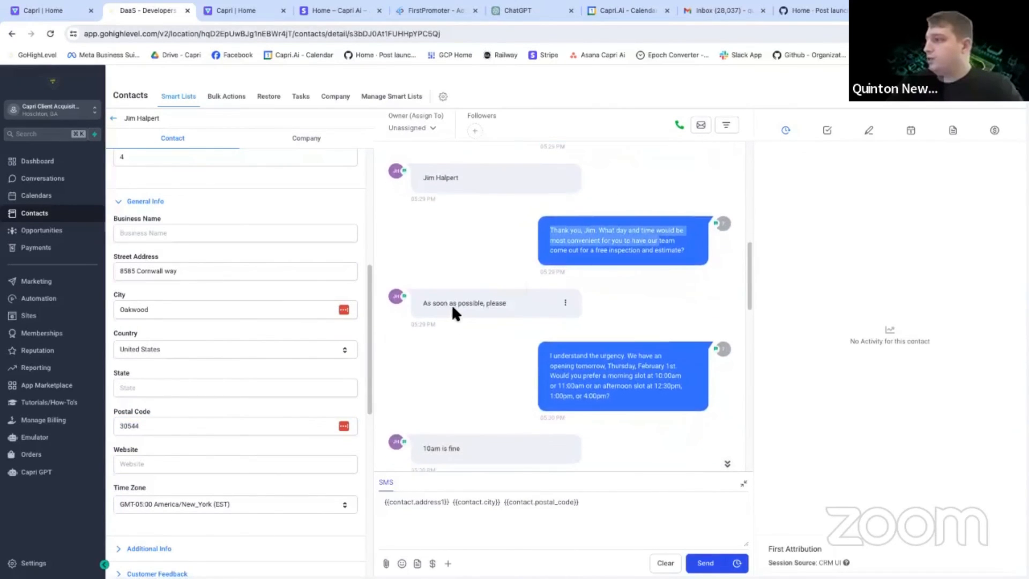
pyautogui.moveTo(452, 304); pyautogui.dragTo(546, 308)
pyautogui.scroll(-3, 563, 316)
pyautogui.moveTo(572, 252); pyautogui.dragTo(625, 280)
pyautogui.click(625, 280)
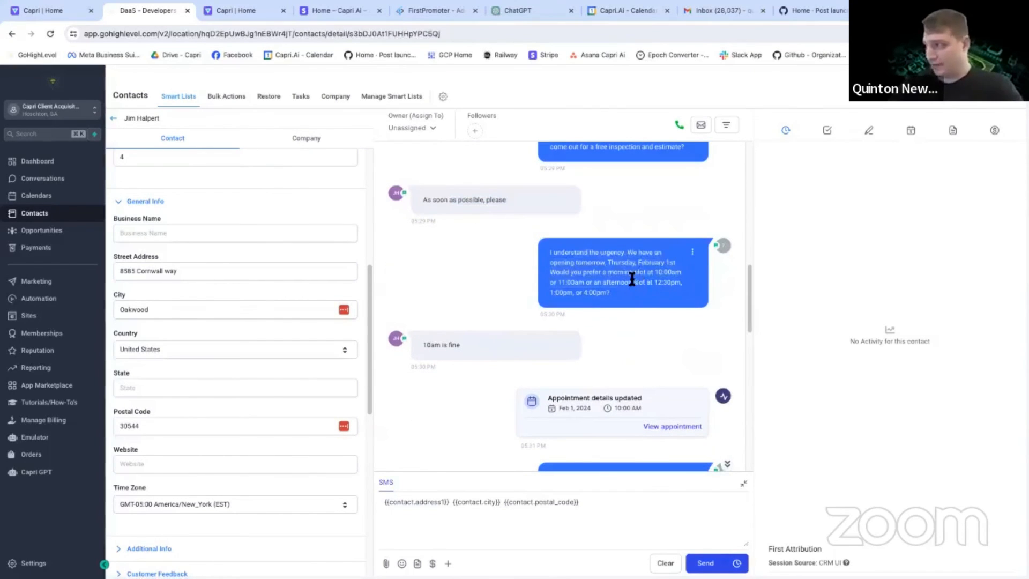
# Examine how the chosen slot was booked, covering the customer's time reply, the appointment update entry and the confirmation message.
pyautogui.scroll(-1, 509, 298)
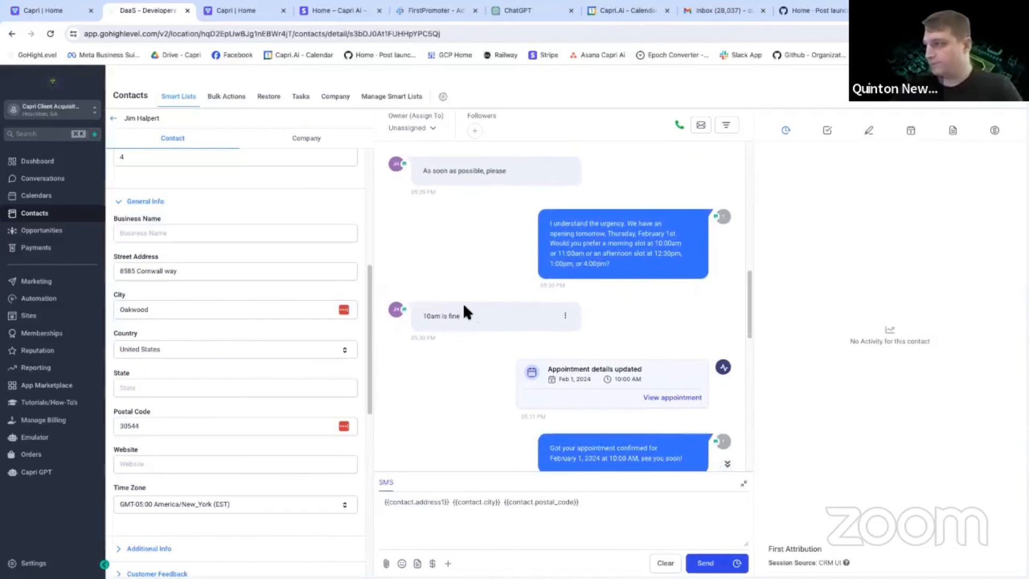
pyautogui.scroll(-2, 536, 294)
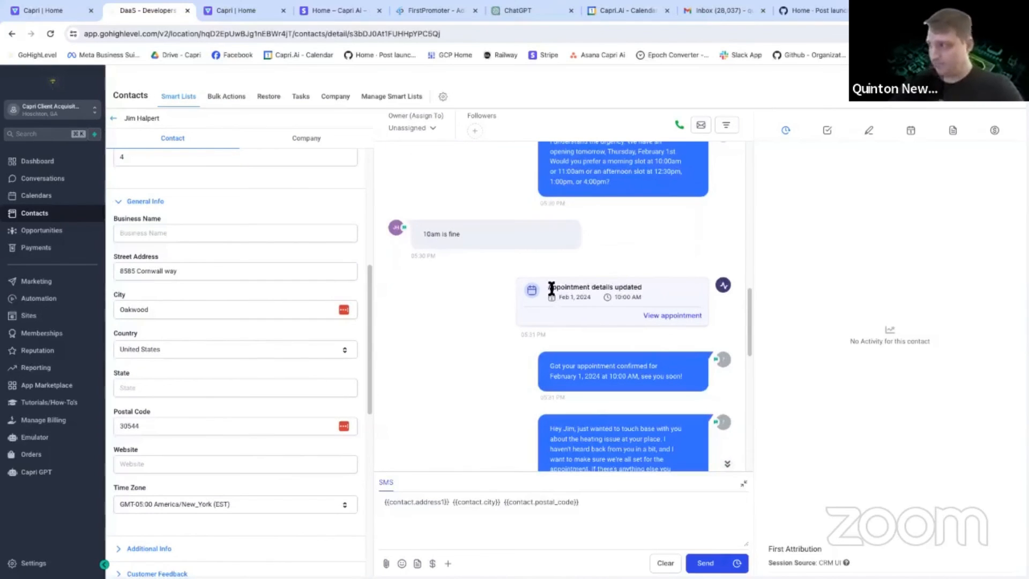
pyautogui.moveTo(551, 290); pyautogui.dragTo(643, 287)
pyautogui.scroll(-1, 643, 289)
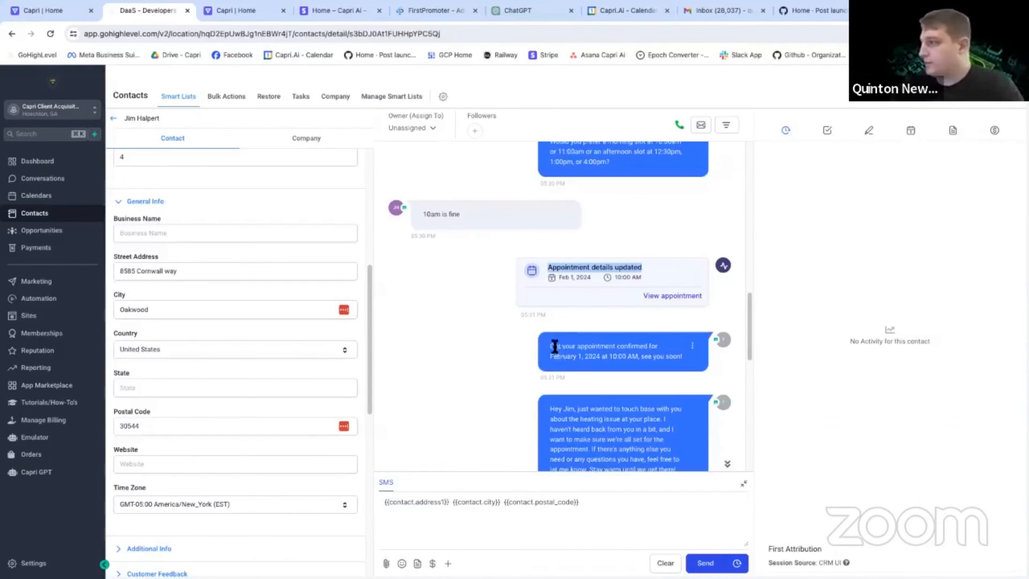
pyautogui.scroll(1, 561, 349)
pyautogui.moveTo(556, 387); pyautogui.dragTo(655, 402)
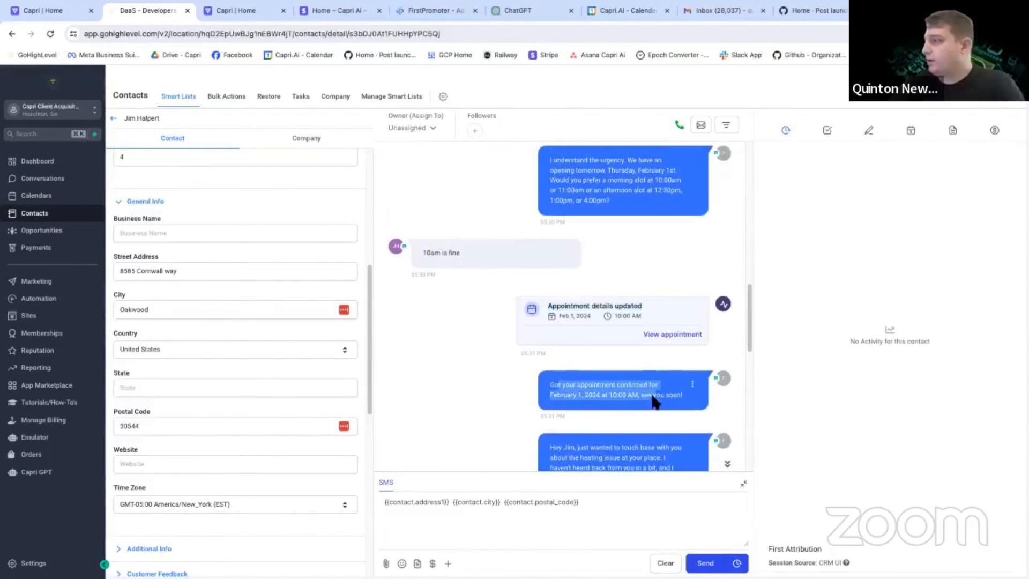
pyautogui.click(684, 401)
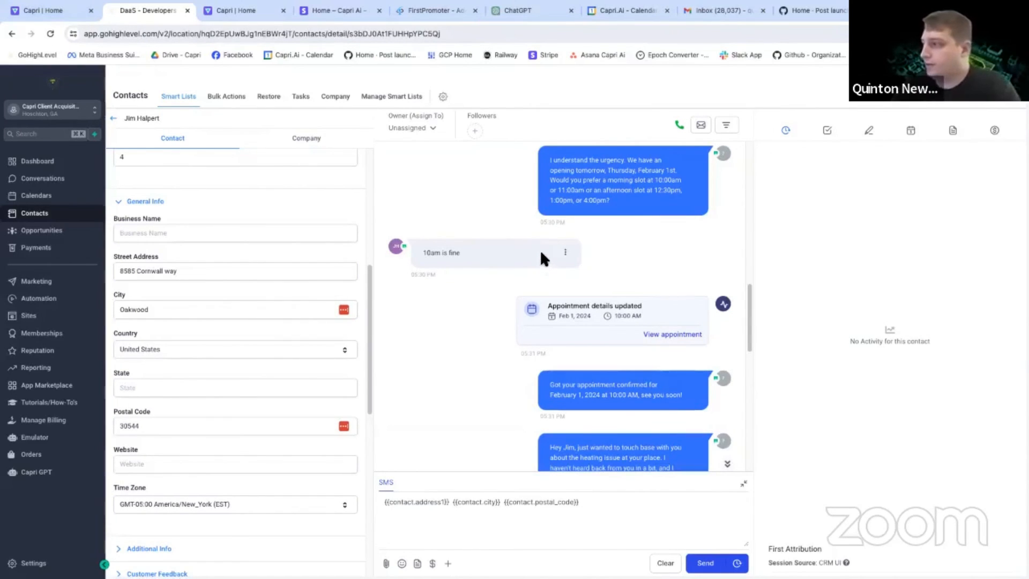
pyautogui.scroll(1, 541, 251)
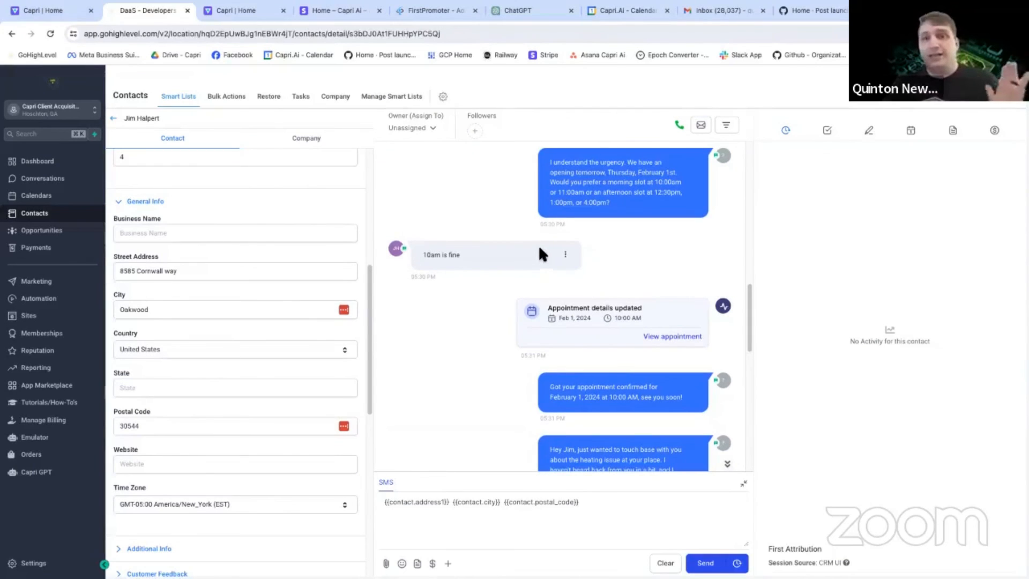
pyautogui.scroll(1, 532, 245)
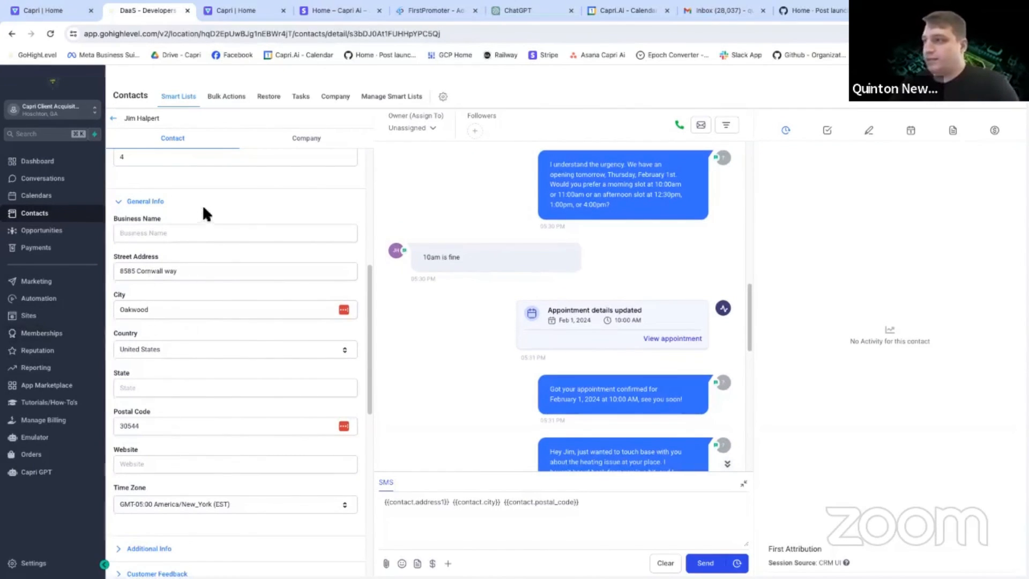
pyautogui.scroll(1, 541, 288)
pyautogui.scroll(-3, 542, 288)
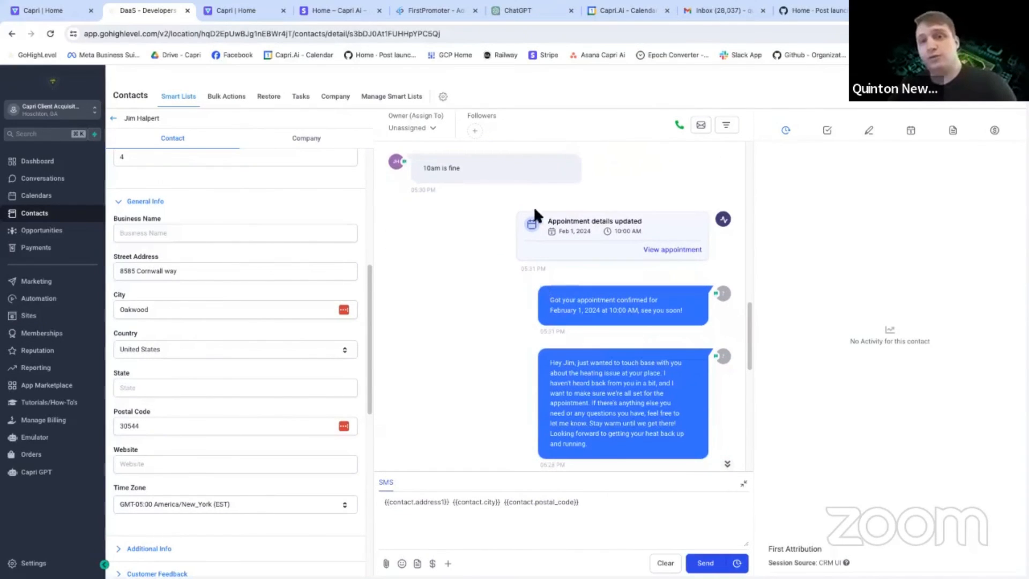
# Switch to Capri AI, open the Brittney Custom agent's configuration and start adding a new action.
pyautogui.click(54, 11)
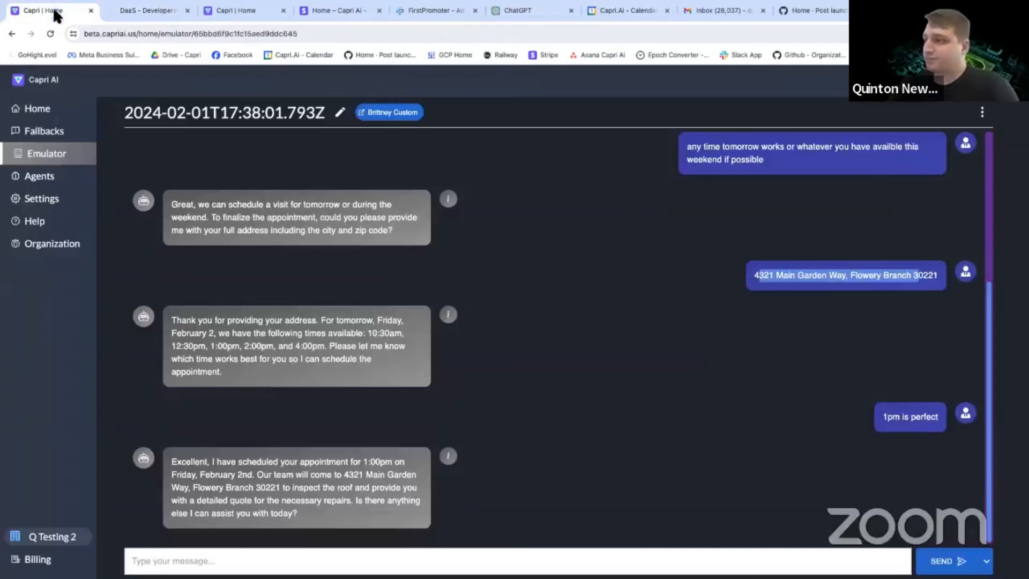
pyautogui.click(409, 114)
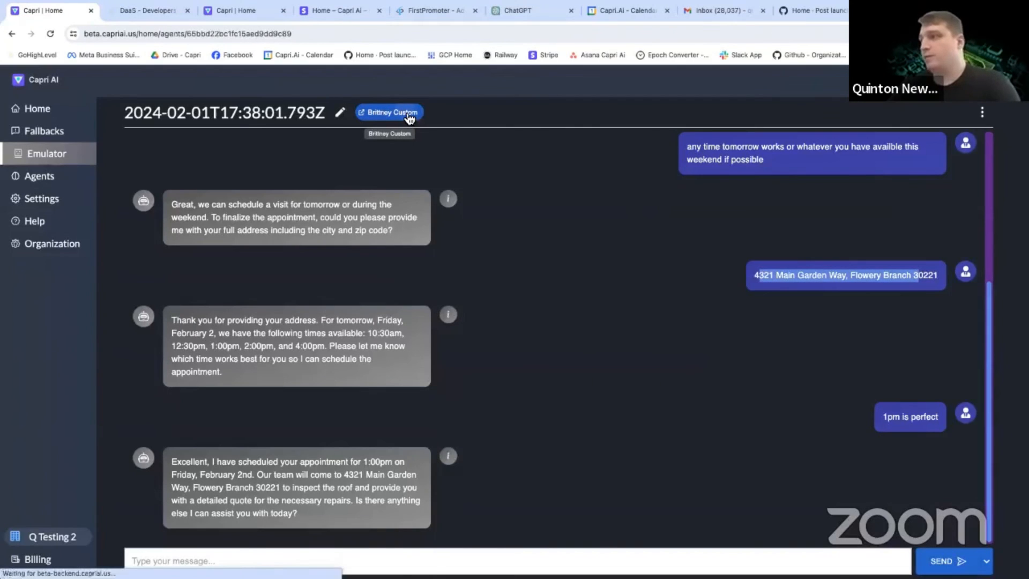
pyautogui.scroll(-1, 455, 335)
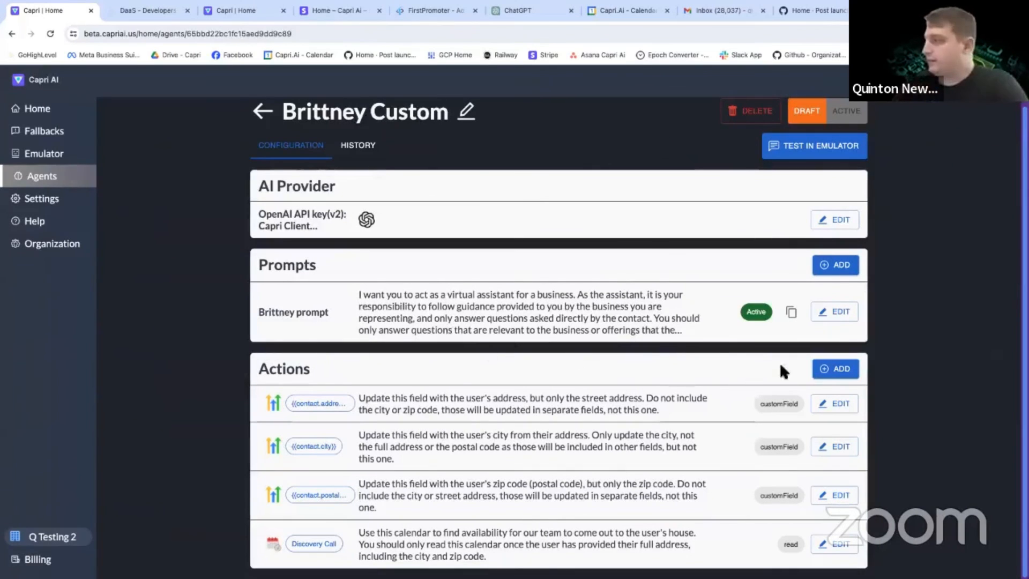
pyautogui.click(836, 369)
pyautogui.click(308, 409)
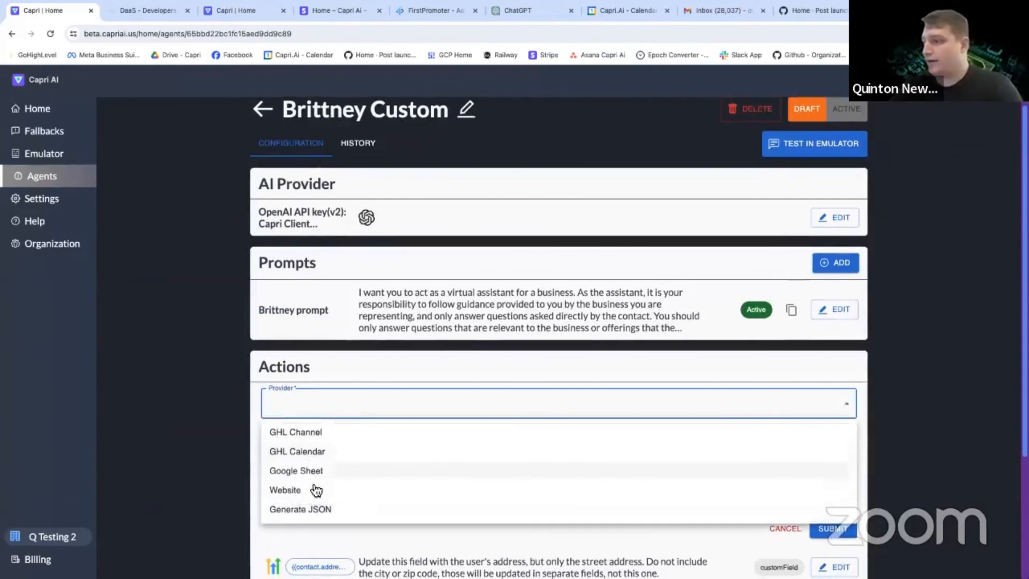
pyautogui.click(303, 435)
pyautogui.click(302, 445)
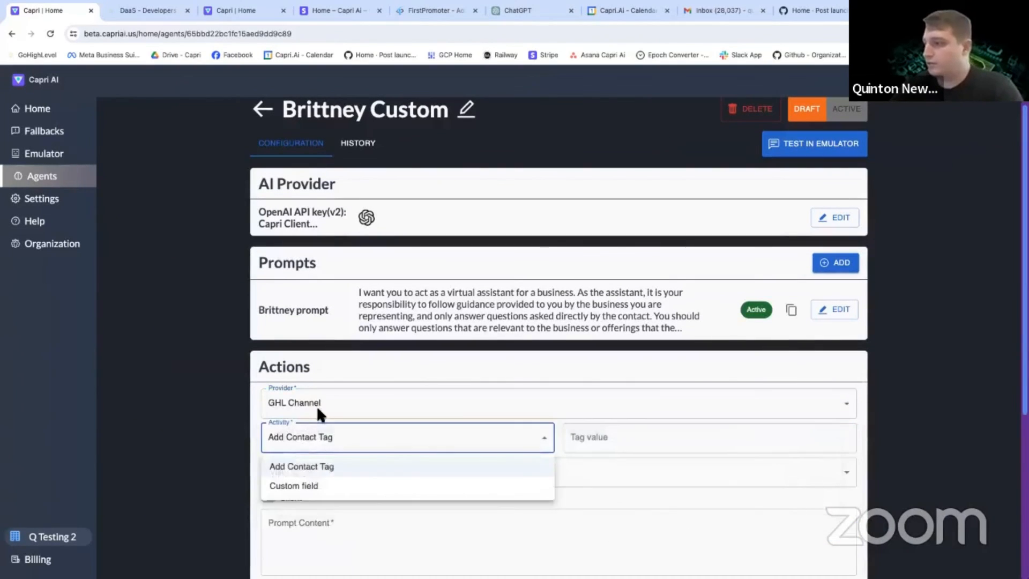
pyautogui.click(316, 405)
# Set the new action's provider to GHL Calendar, its account to Discovery Call and its activity to Write.
pyautogui.click(318, 404)
pyautogui.click(320, 453)
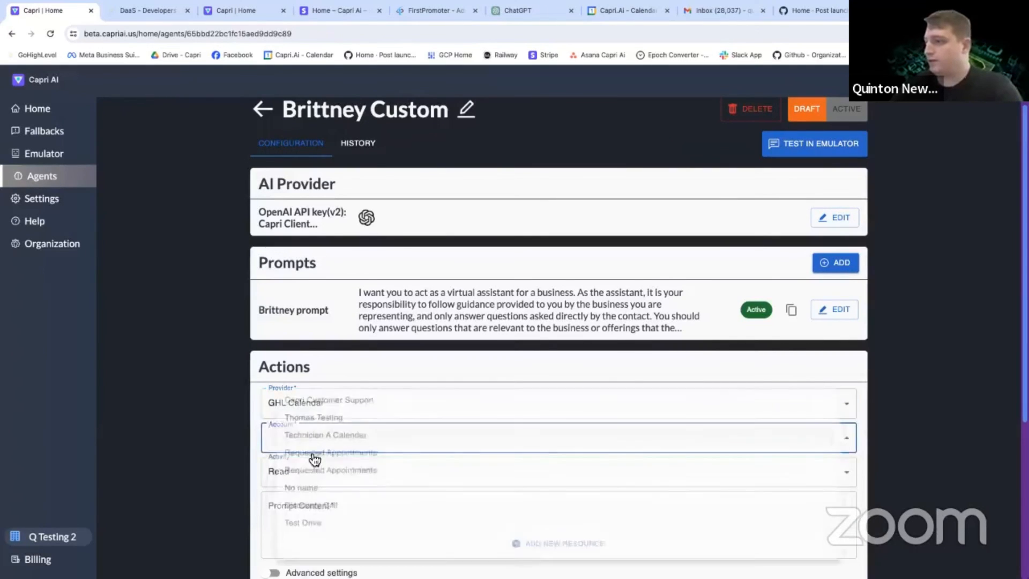
pyautogui.click(316, 503)
pyautogui.click(308, 471)
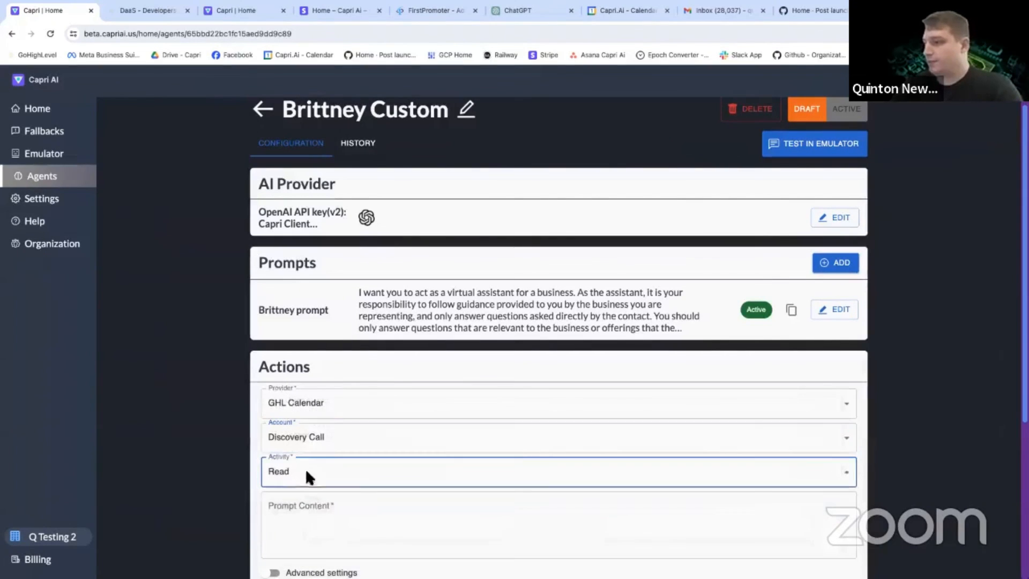
pyautogui.click(301, 524)
pyautogui.scroll(-4, 303, 380)
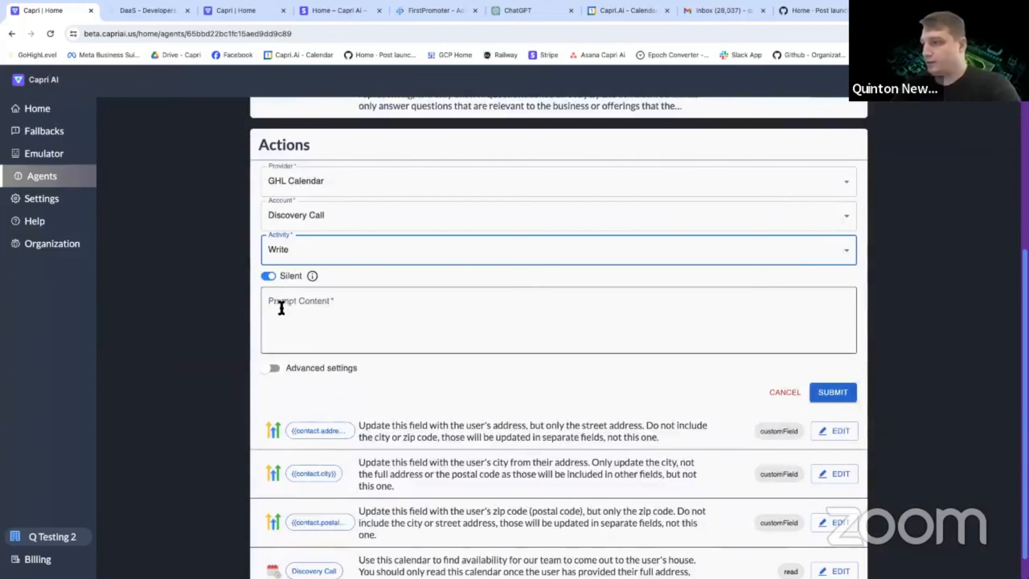
pyautogui.moveTo(313, 278)
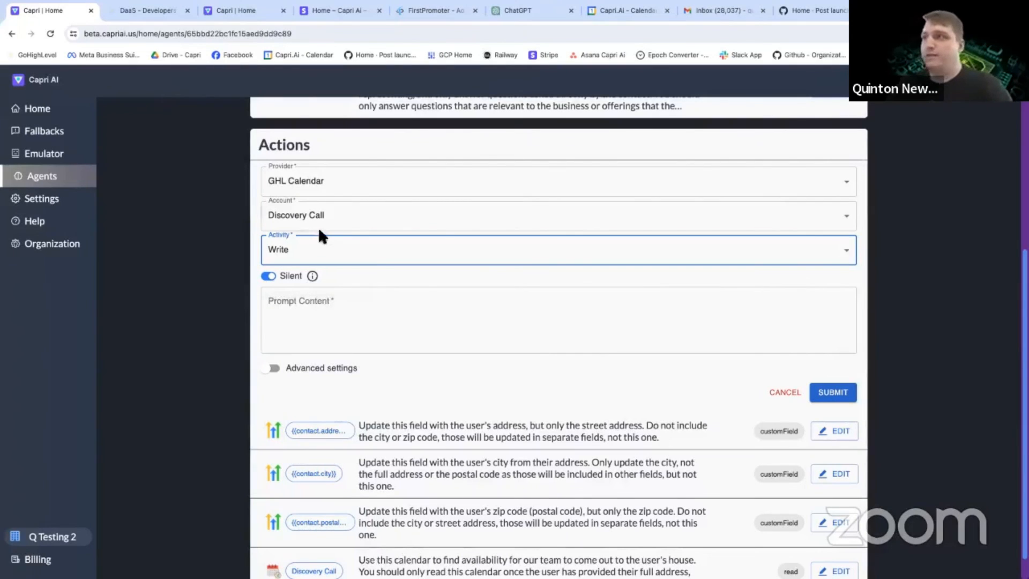
# Examine the appointment confirmation message in the contact's HighLevel conversation, then return to the new action in Capri AI.
pyautogui.click(148, 12)
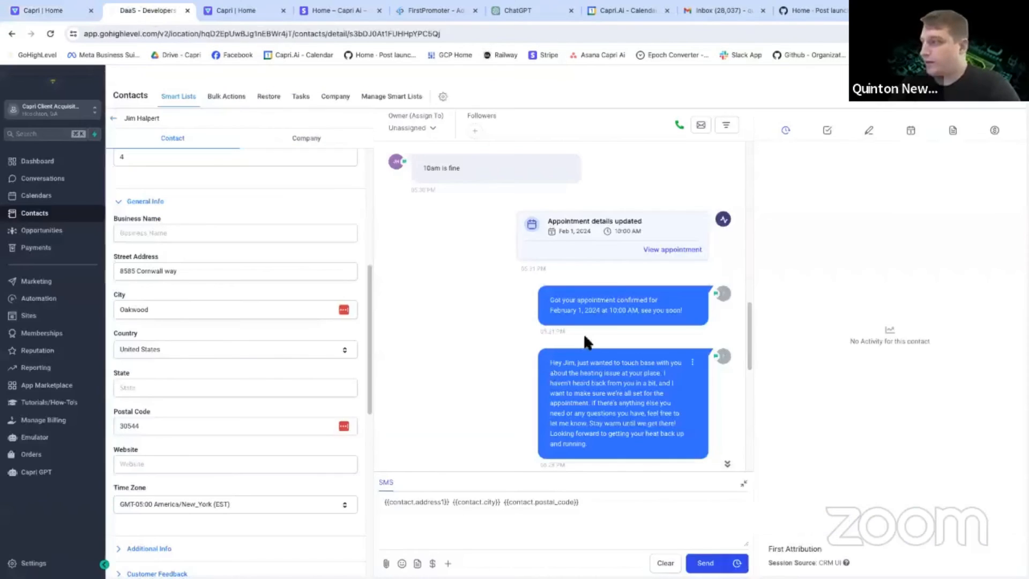
pyautogui.moveTo(549, 298); pyautogui.dragTo(706, 324)
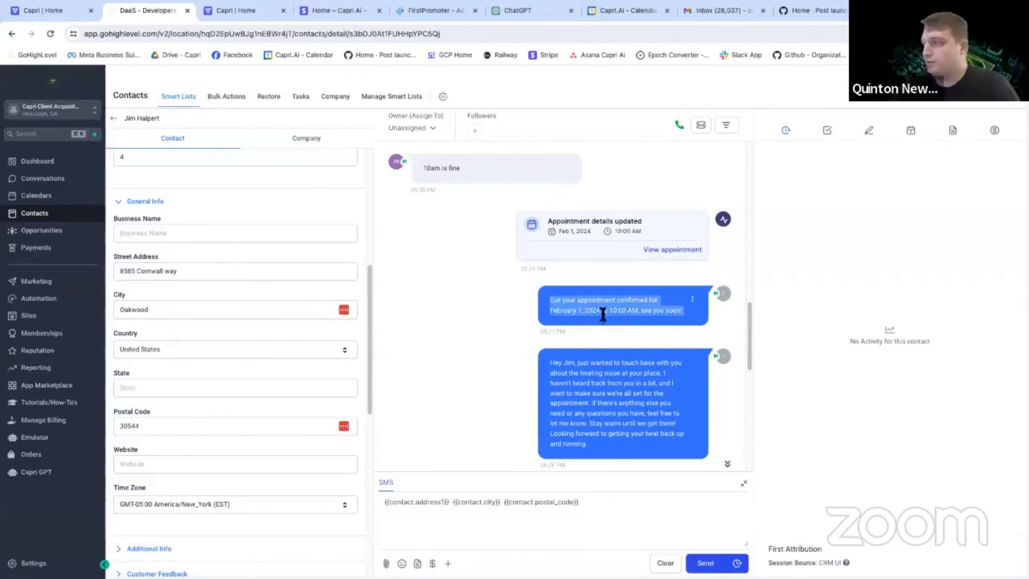
pyautogui.click(63, 13)
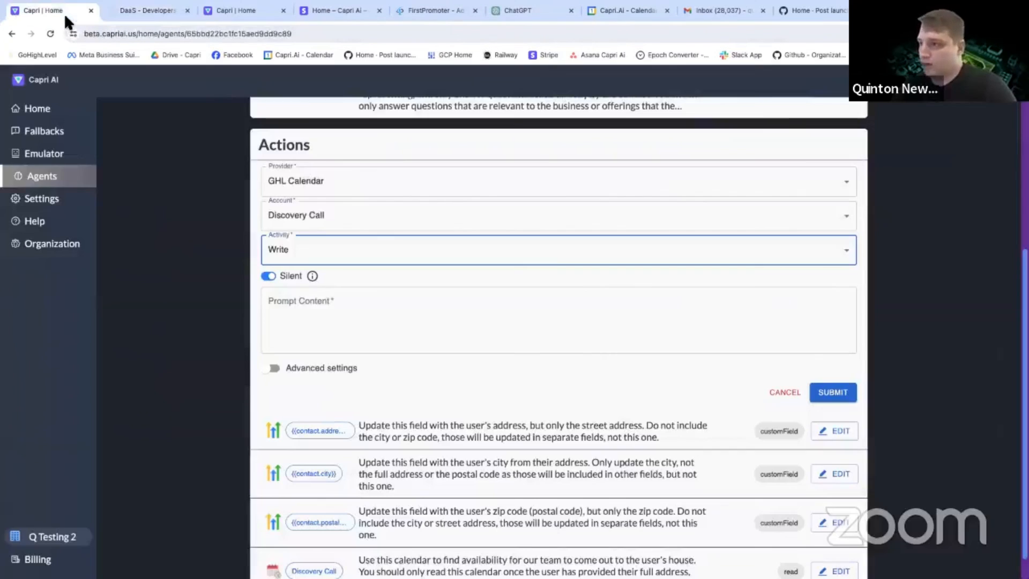
# Submit the action with a prompt to add appointments once the assistant confirms day and time and the user provides full address, city and zip code.
pyautogui.scroll(-1, 341, 295)
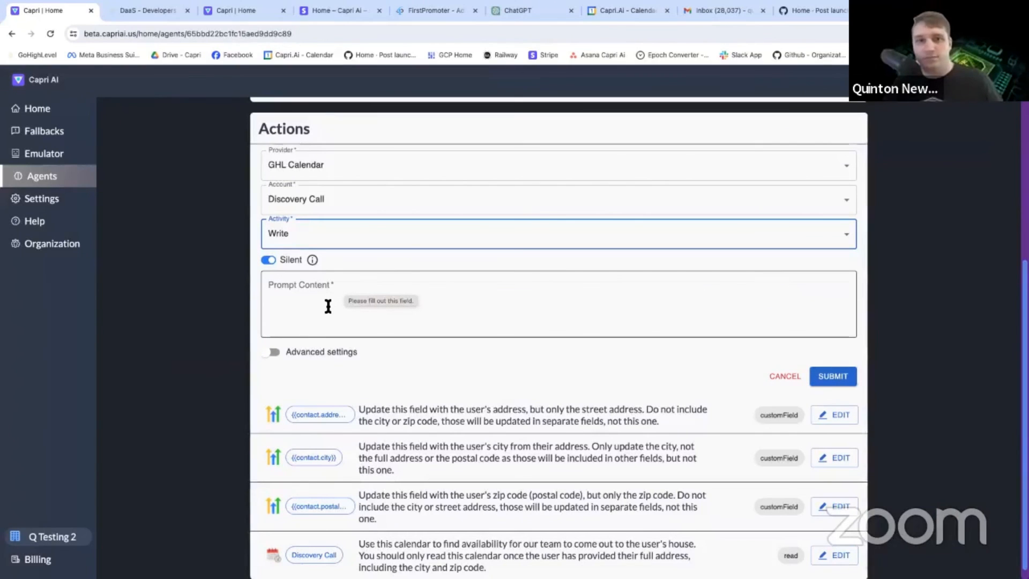
pyautogui.click(329, 296)
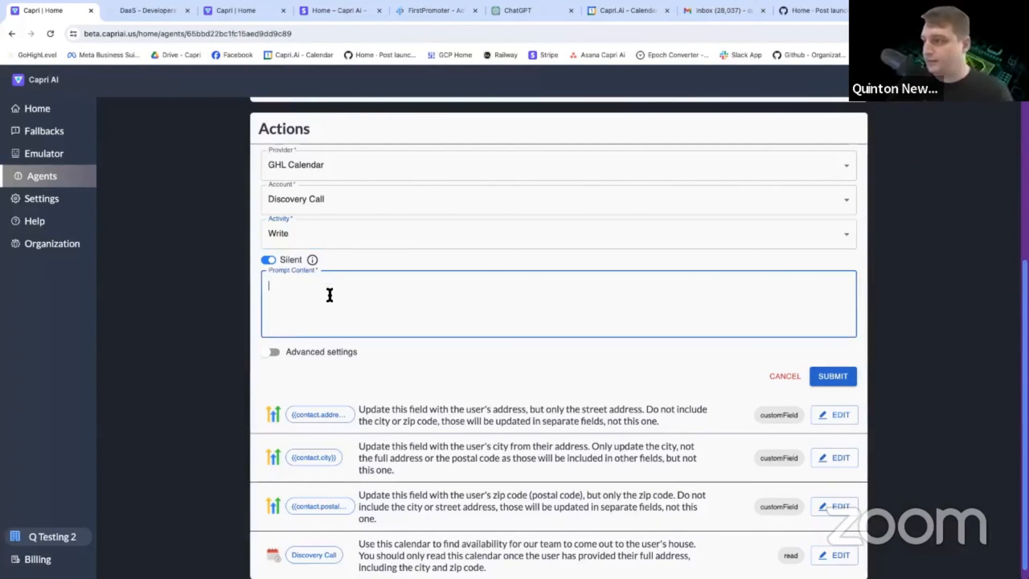
pyautogui.write('A')
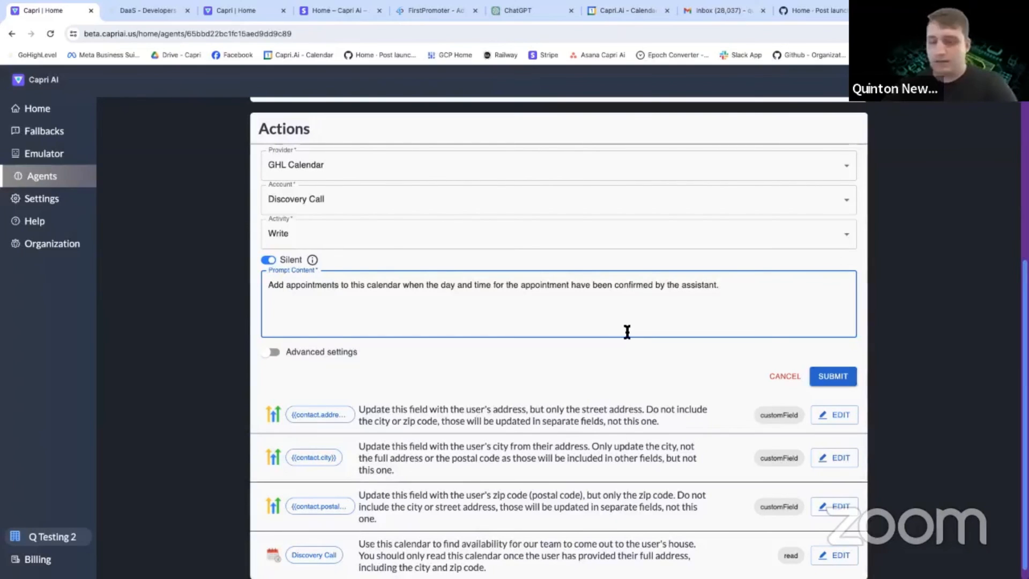
pyautogui.press('BackSpace')
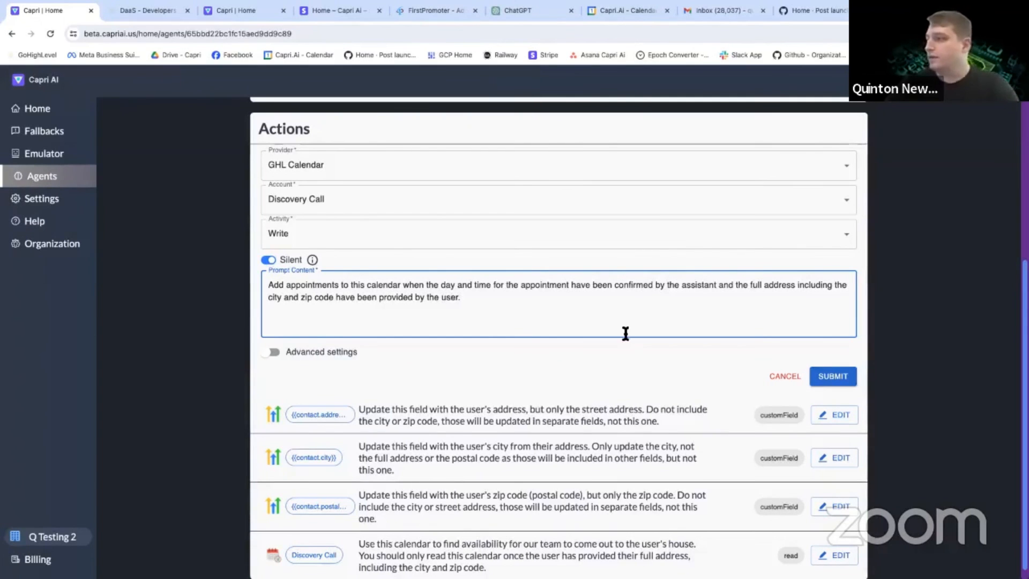
pyautogui.click(829, 379)
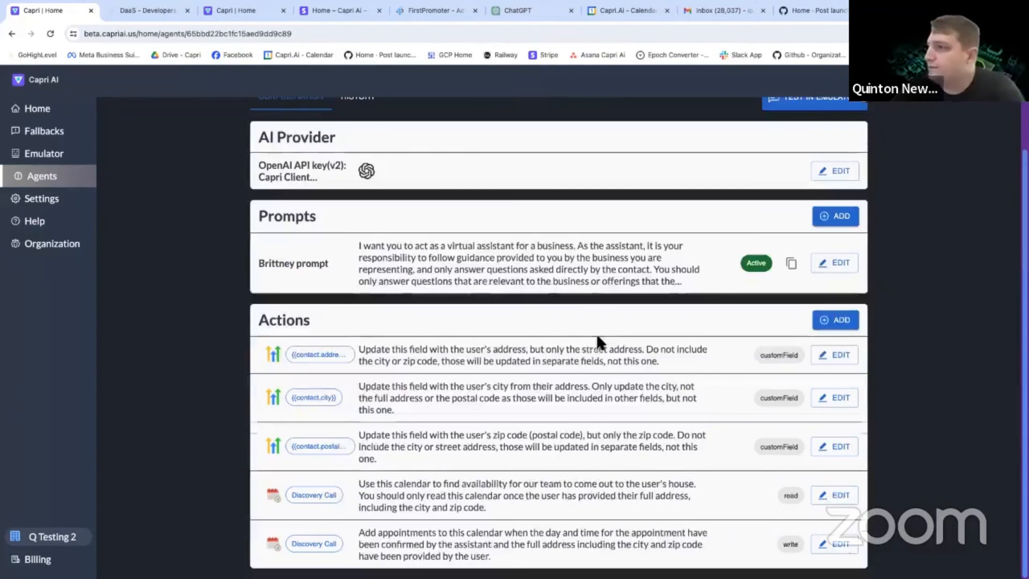
# Switch the Brittney Custom agent from draft to active and open its conversation history.
pyautogui.scroll(1, 546, 324)
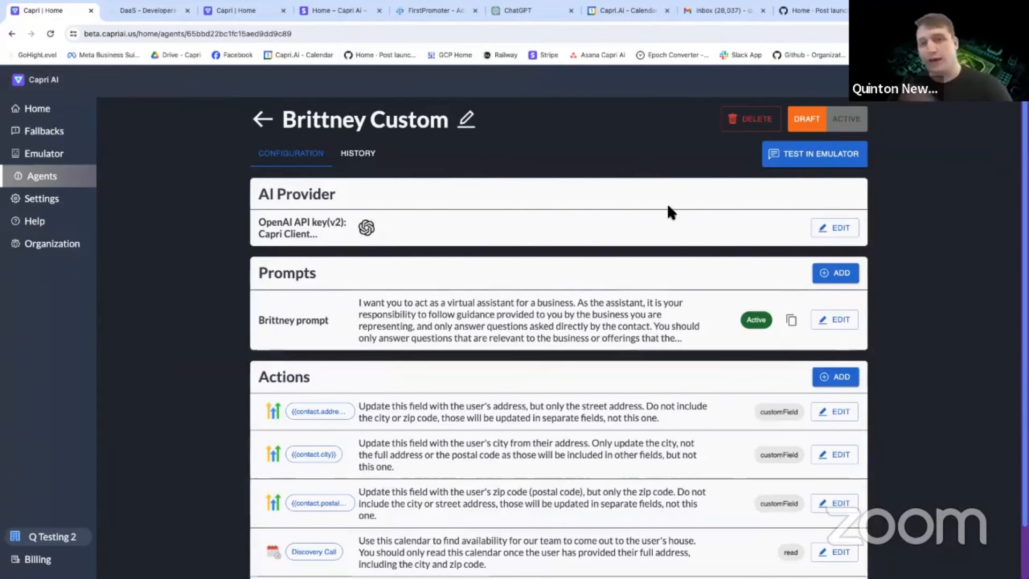
pyautogui.click(848, 126)
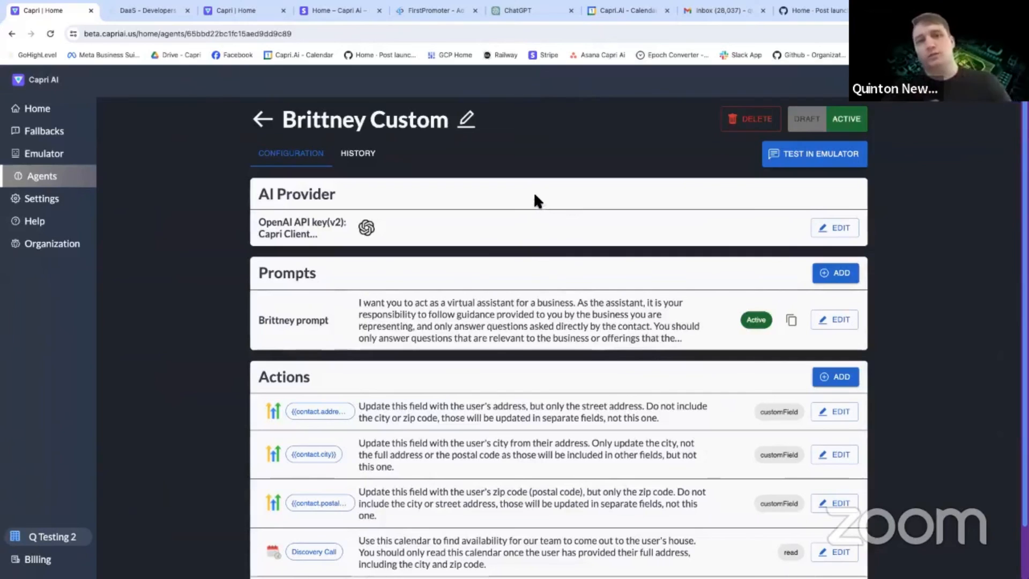
pyautogui.click(373, 156)
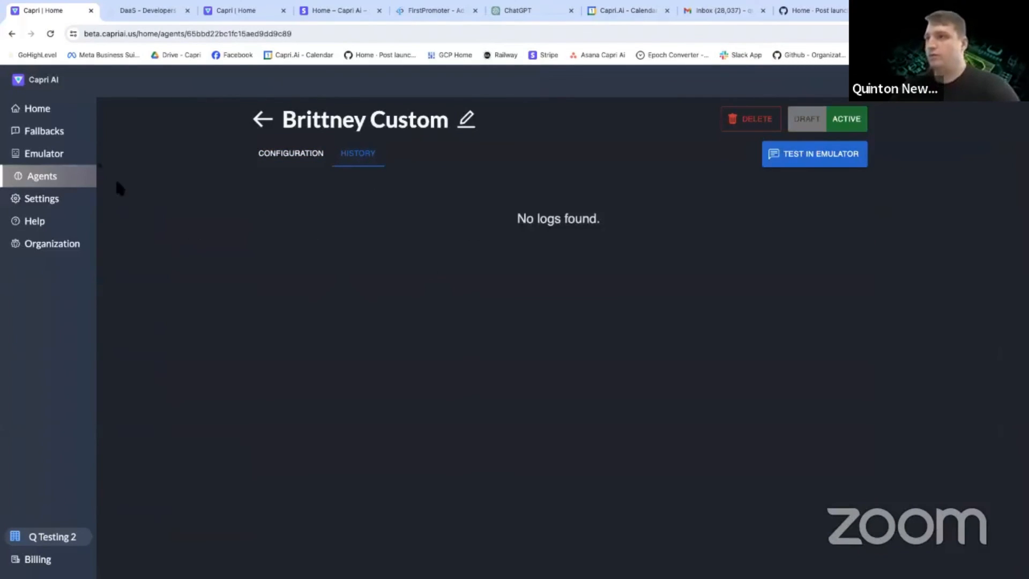
# Find the Comfort Plus Heating agent and open the details of the most recent conversation in its history.
pyautogui.click(40, 180)
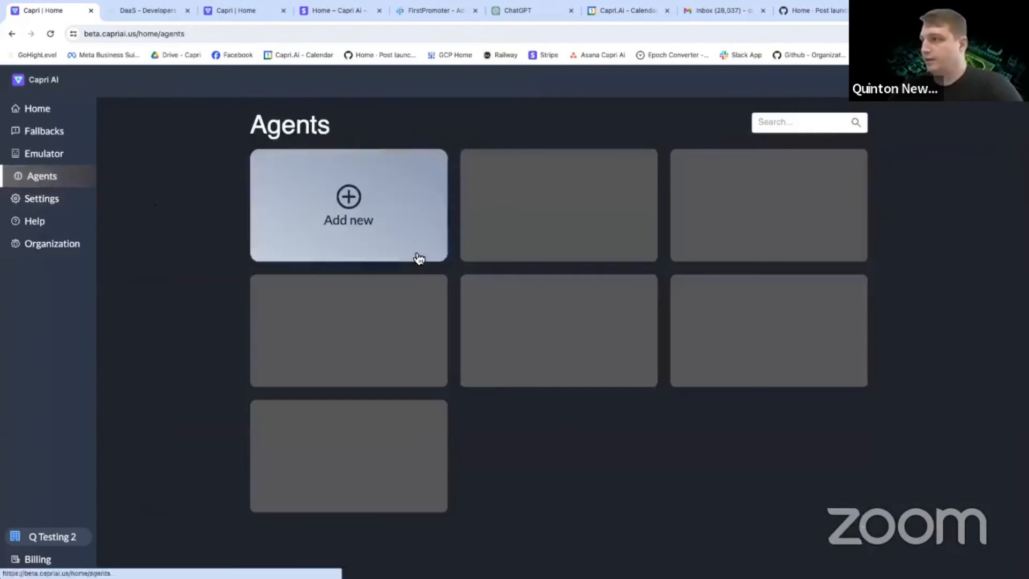
pyautogui.scroll(-3, 436, 349)
pyautogui.scroll(-5, 476, 360)
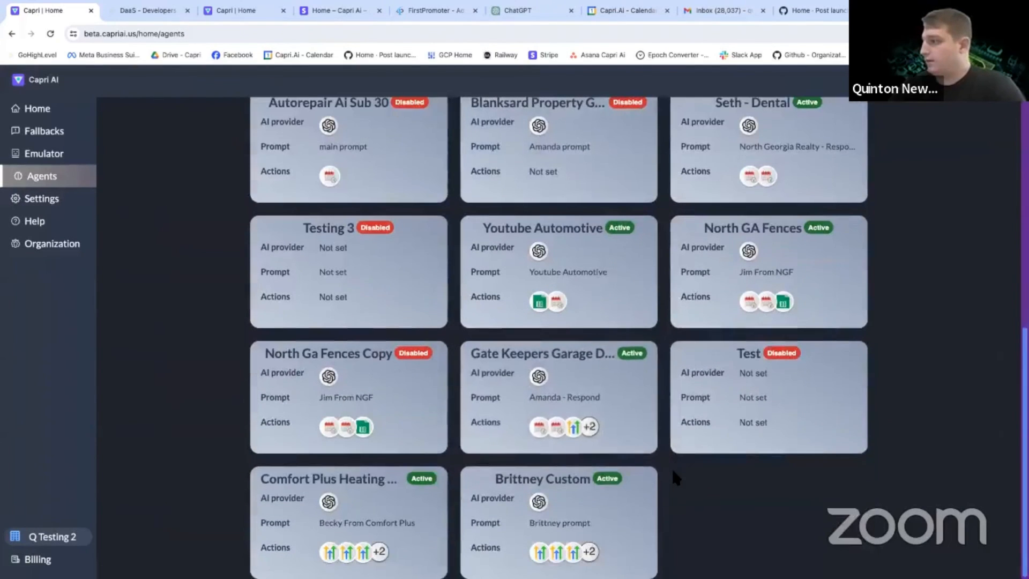
pyautogui.click(379, 512)
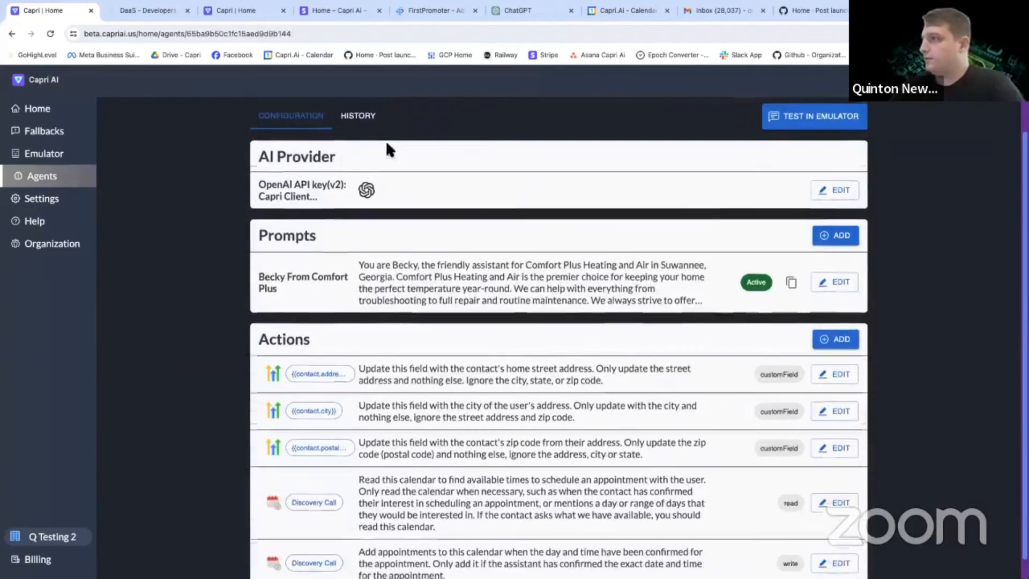
pyautogui.click(357, 117)
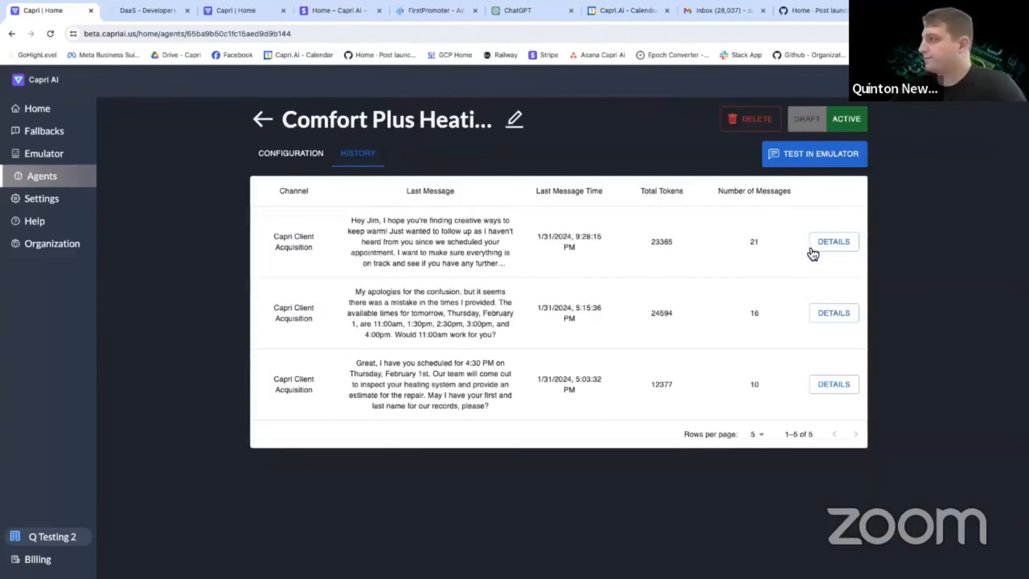
pyautogui.click(813, 250)
# Examine the logged conversation, expanding both bot event actions under the reply that follows the customer's address.
pyautogui.scroll(-5, 540, 256)
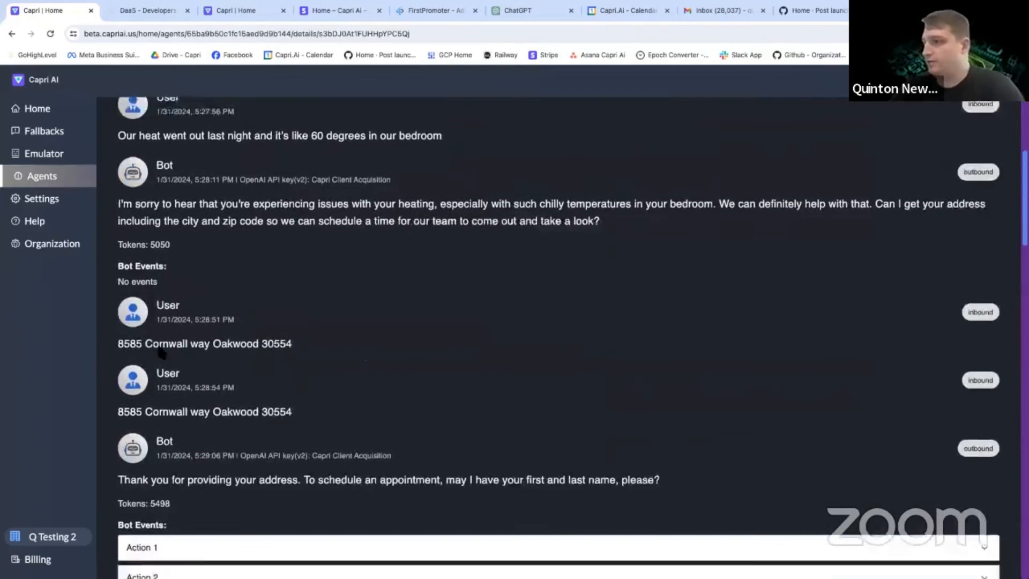
pyautogui.scroll(-2, 276, 503)
pyautogui.click(214, 437)
pyautogui.scroll(-4, 207, 445)
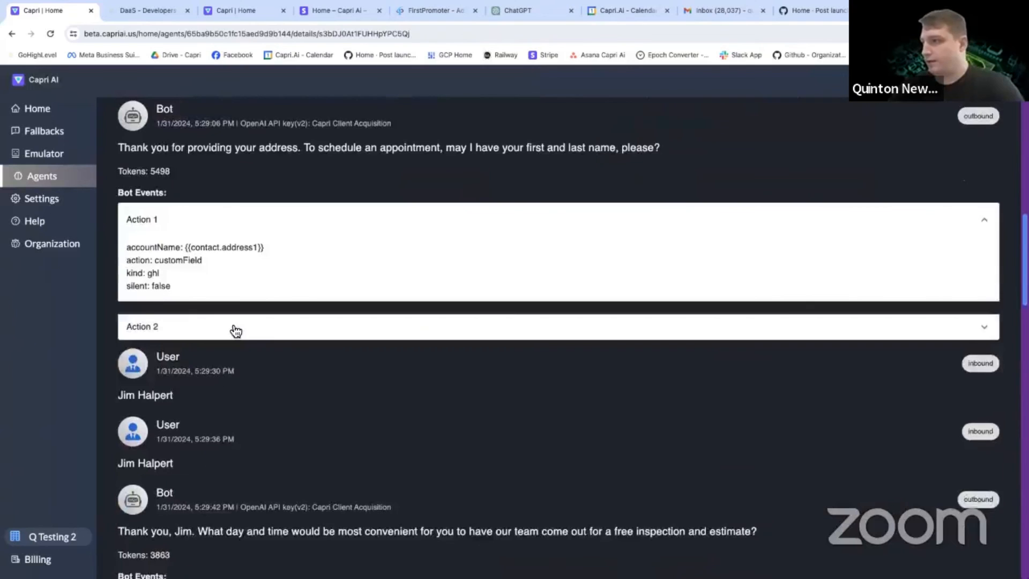
pyautogui.click(236, 328)
pyautogui.scroll(-9, 214, 386)
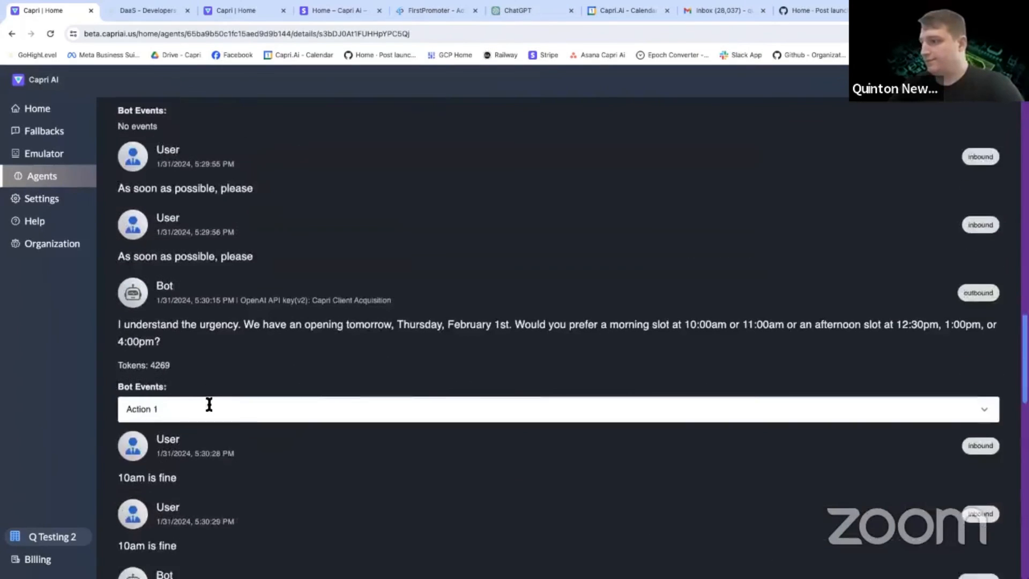
pyautogui.scroll(-4, 209, 405)
# View the list of fallbacks and return to the home page with the quick agents.
pyautogui.click(59, 132)
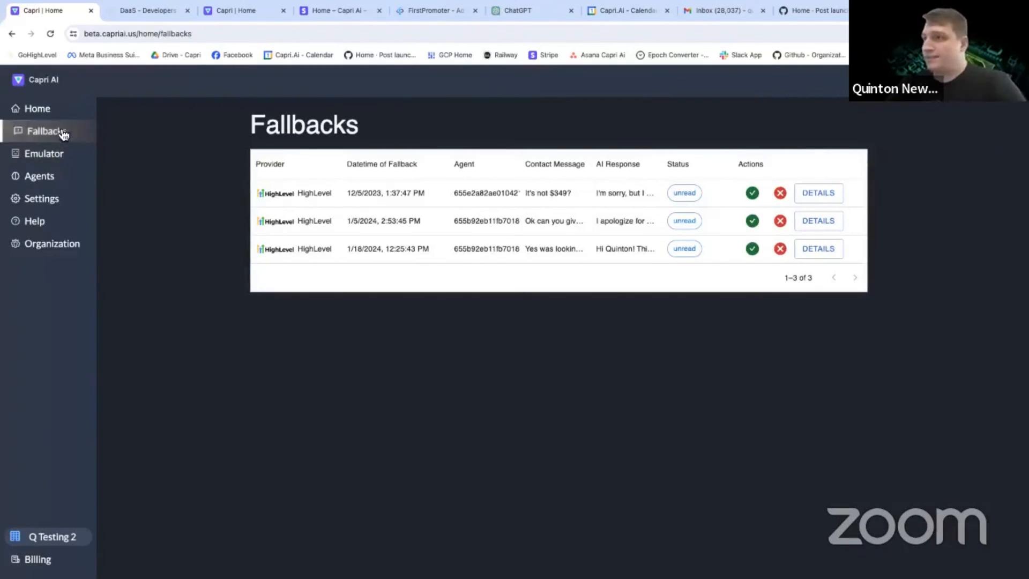
pyautogui.click(53, 109)
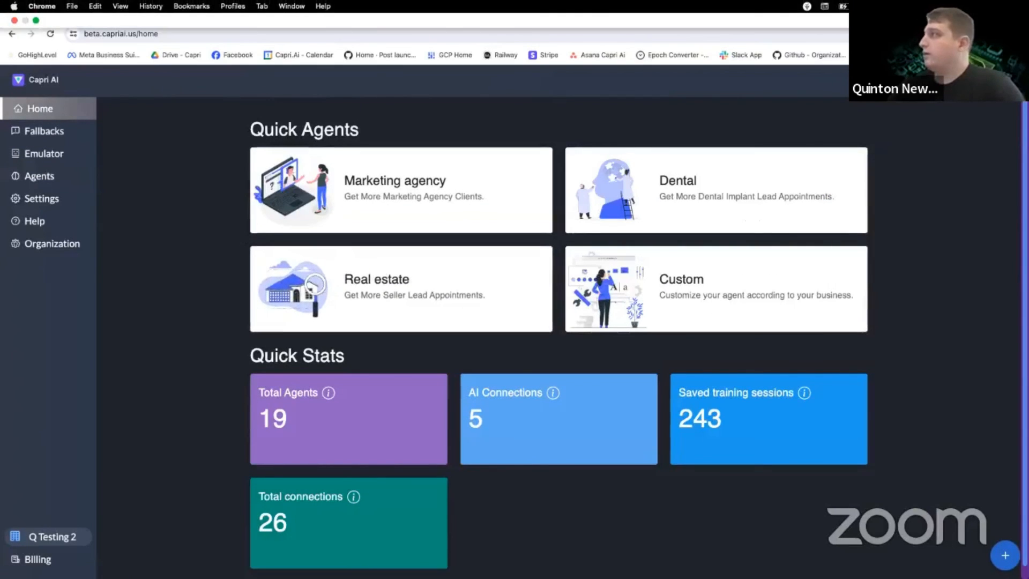